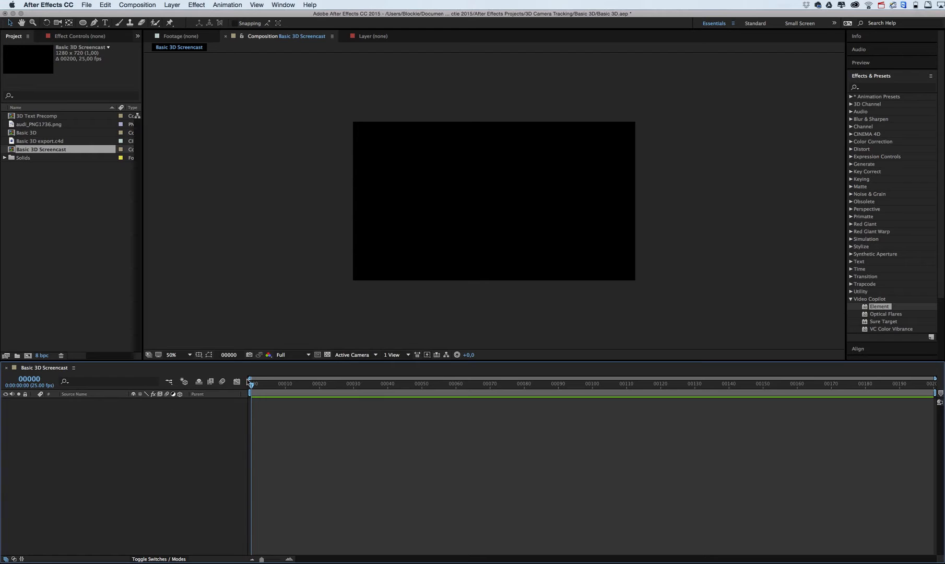
# Create a new 1280 x 720, 25 fps composition lasting 200 frames, and reopen the Basic 3D Screencast composition.
pyautogui.click(48, 153)
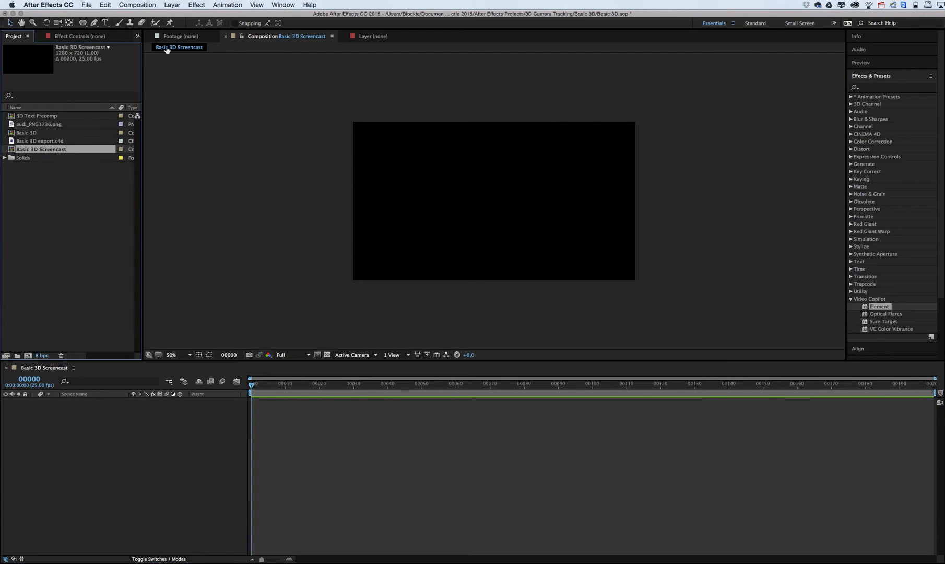
pyautogui.click(139, 5)
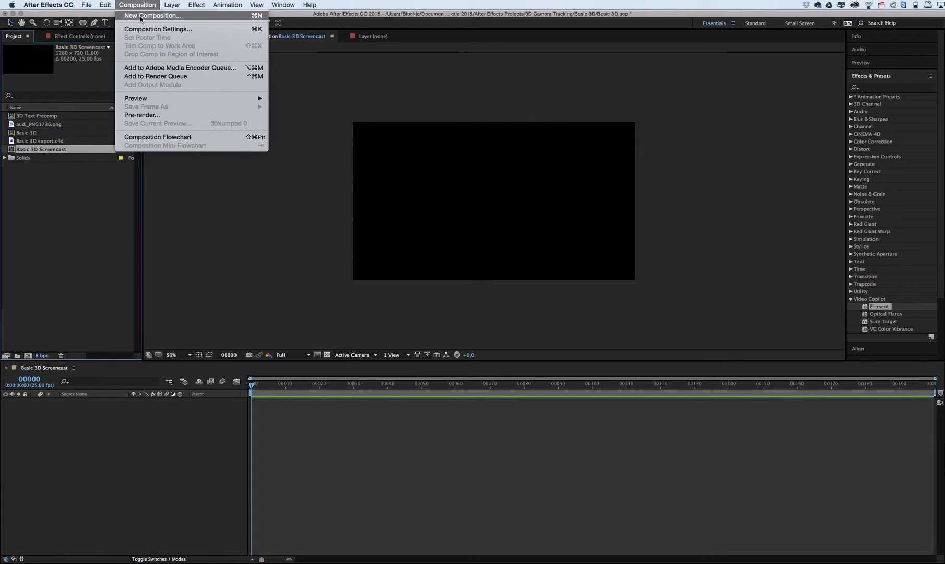
pyautogui.click(141, 16)
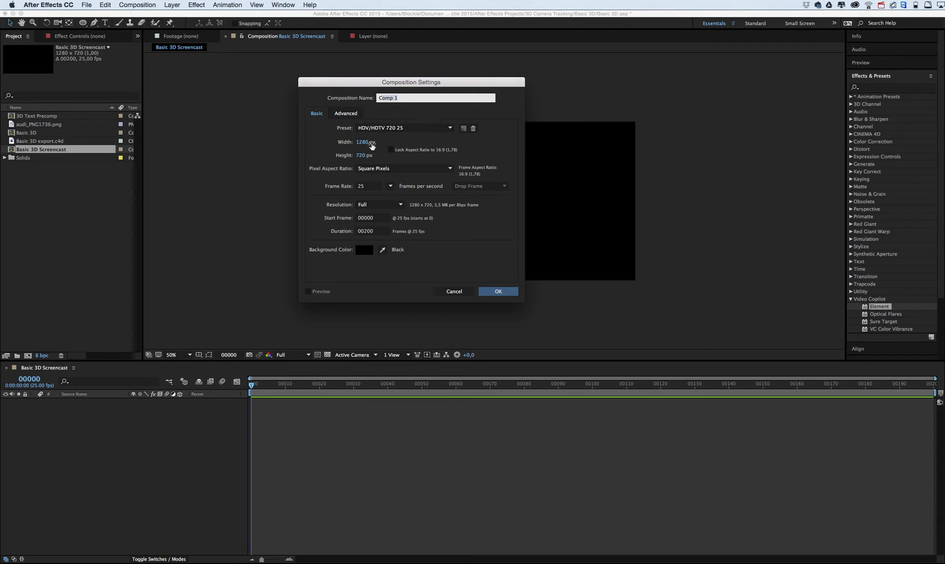
pyautogui.click(499, 292)
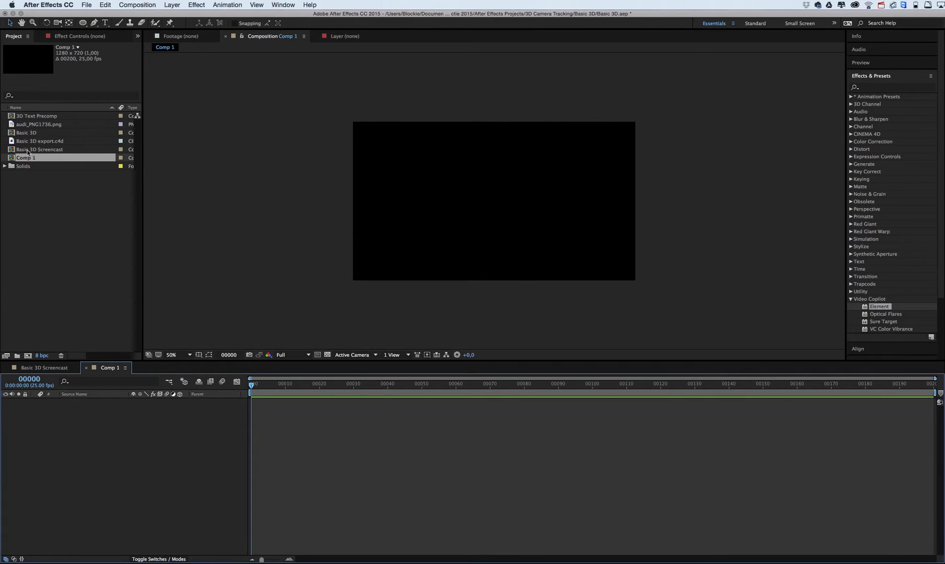
pyautogui.click(27, 150)
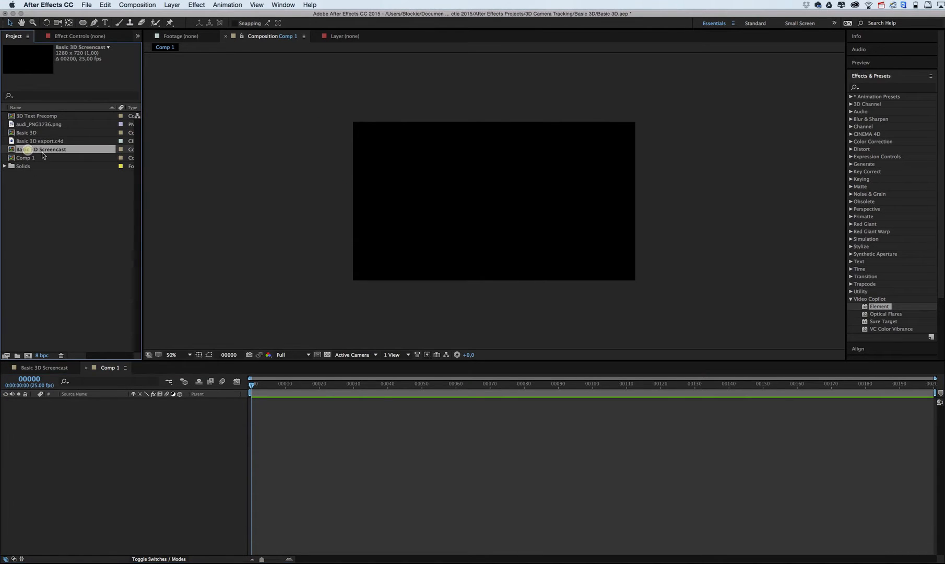
pyautogui.doubleClick(12, 150)
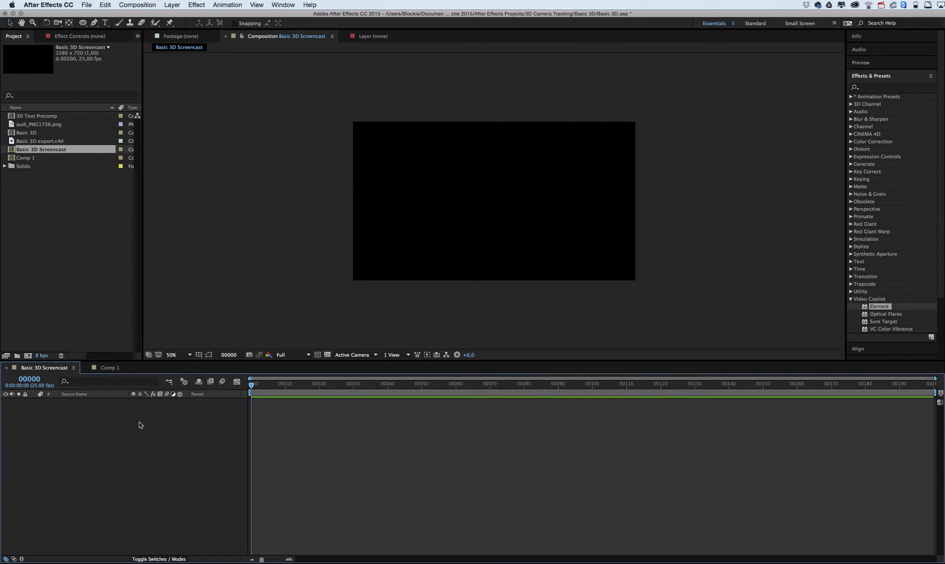
pyautogui.rightClick(165, 422)
pyautogui.moveTo(182, 427)
pyautogui.click(287, 458)
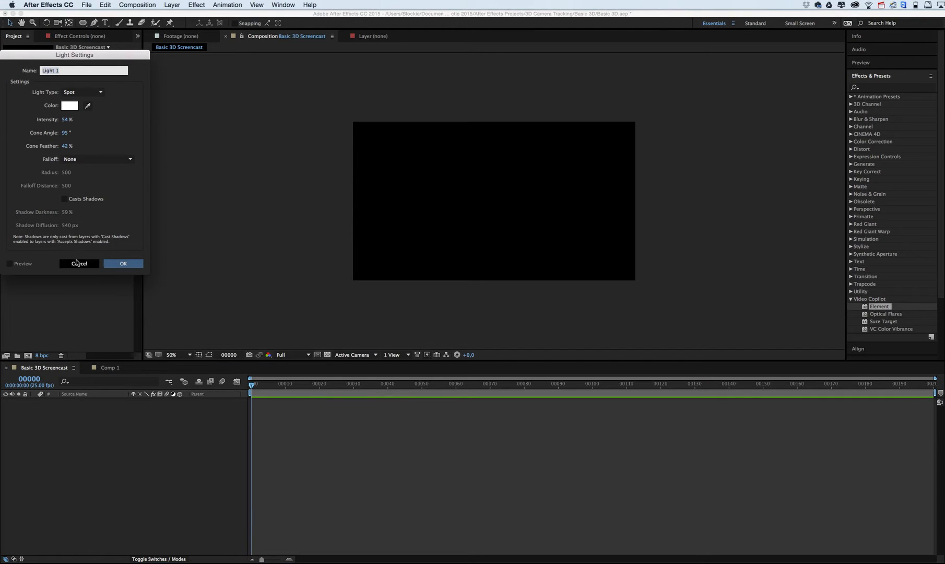
pyautogui.click(78, 263)
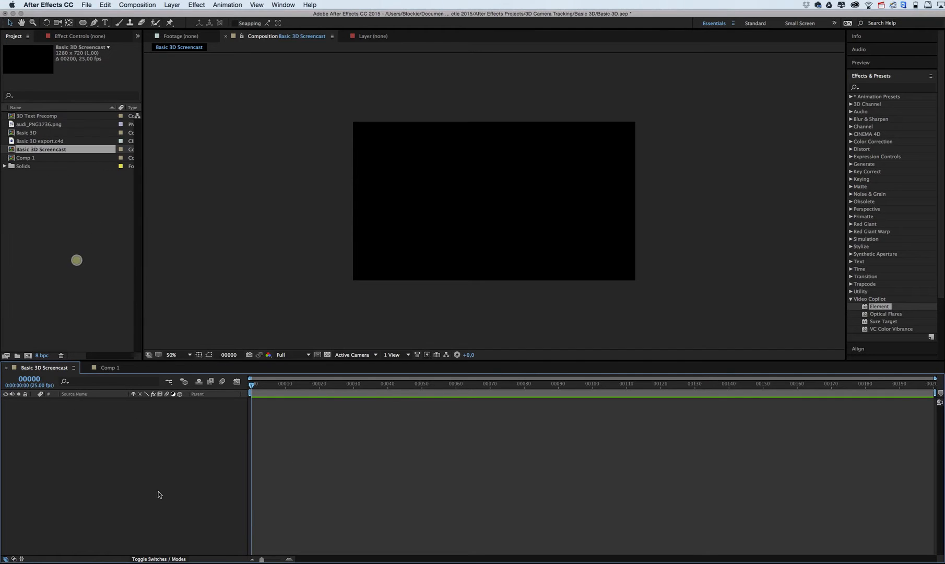
# Add a 1280 x 720 yellow solid layer named Floor to the Basic 3D Screencast composition.
pyautogui.rightClick(187, 412)
pyautogui.moveTo(209, 416)
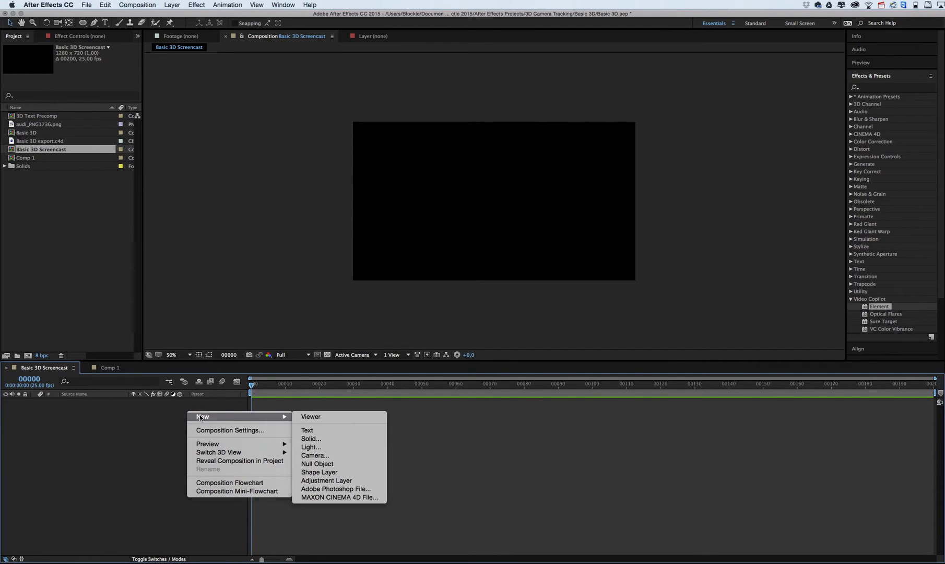
pyautogui.click(320, 440)
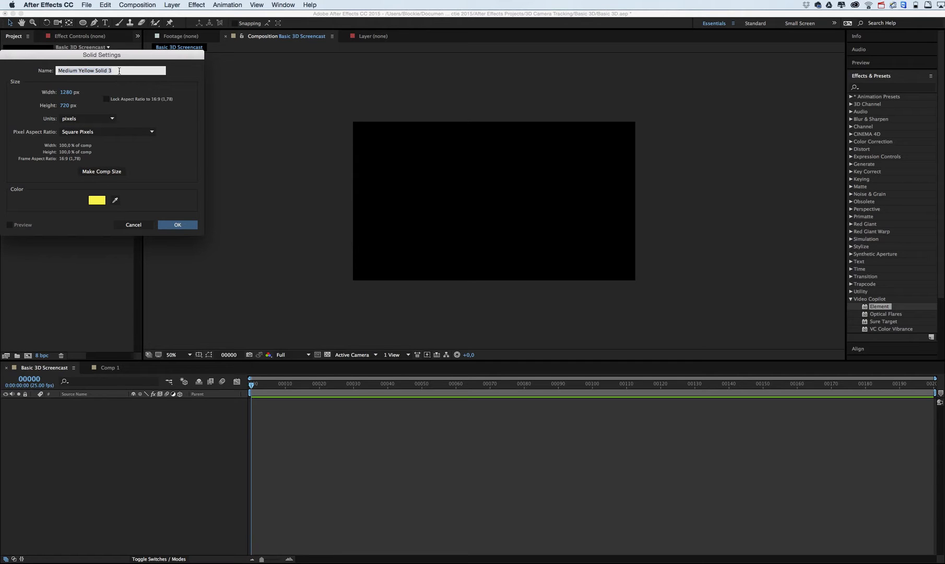
pyautogui.write('F')
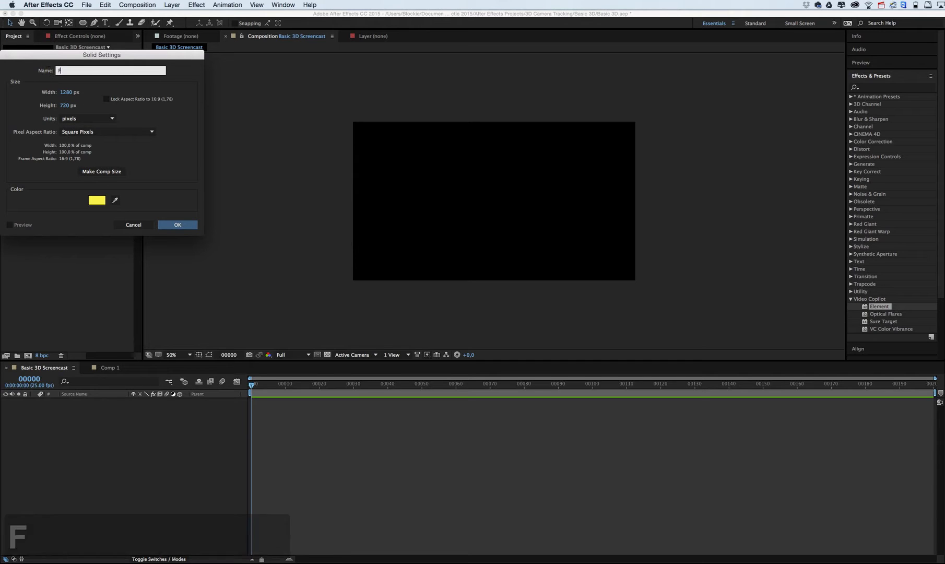
pyautogui.write('loor')
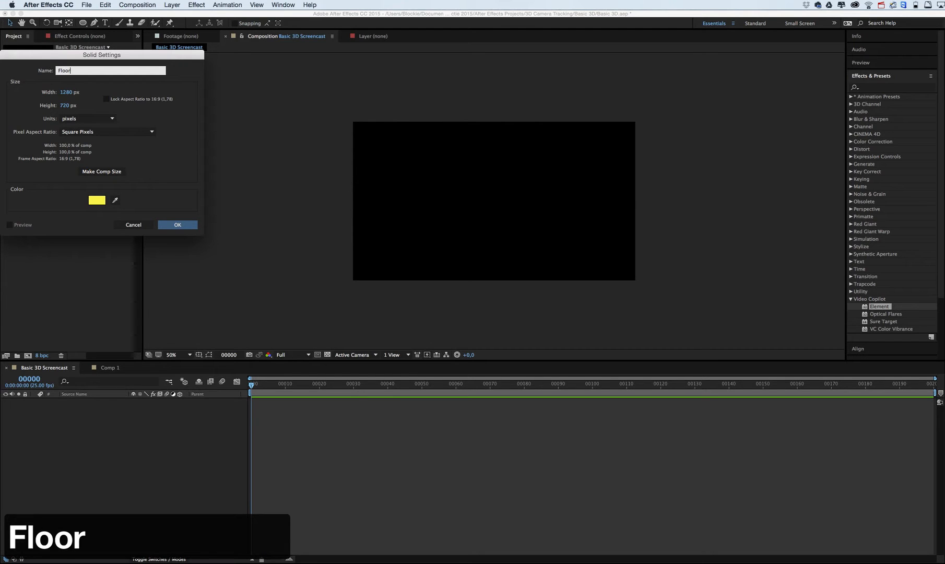
pyautogui.press('Return')
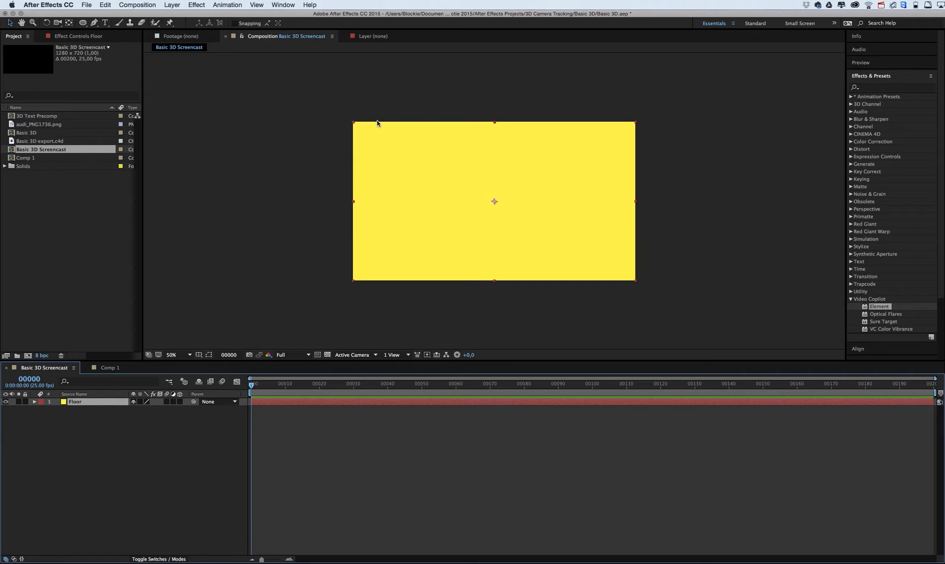
# Scale the Floor layer to about 85.6 x 87.8% and move it to about 638, 422.
pyautogui.moveTo(637, 125); pyautogui.dragTo(615, 131)
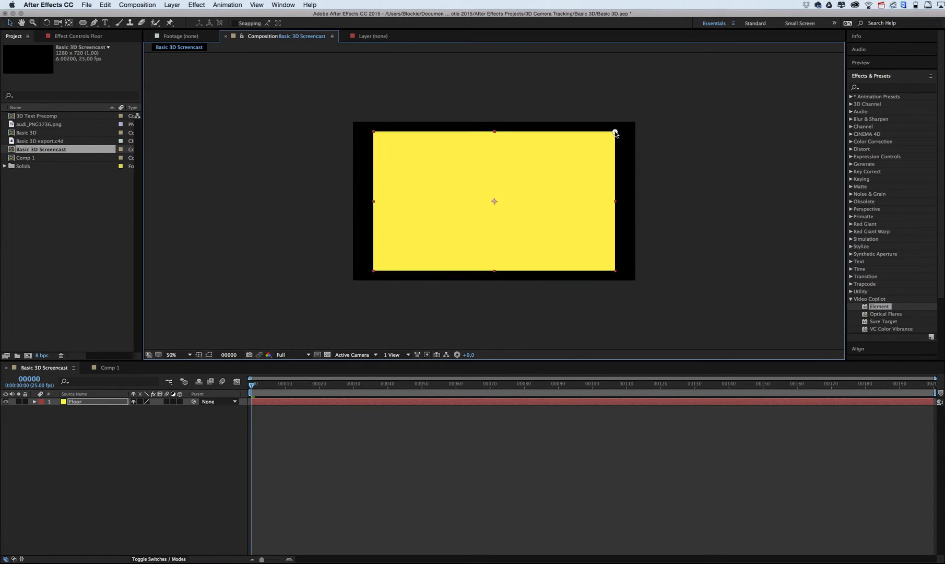
pyautogui.click(35, 402)
pyautogui.click(42, 410)
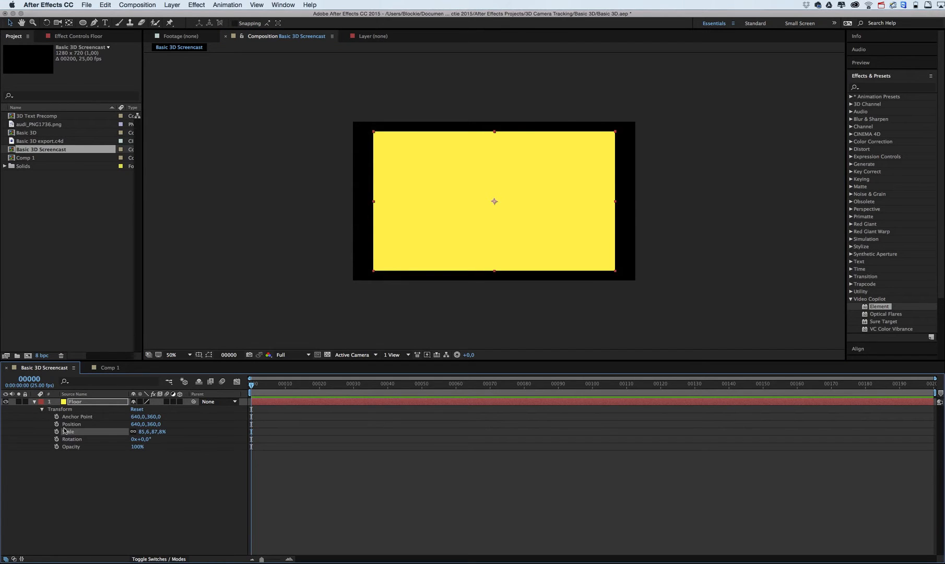
pyautogui.click(61, 410)
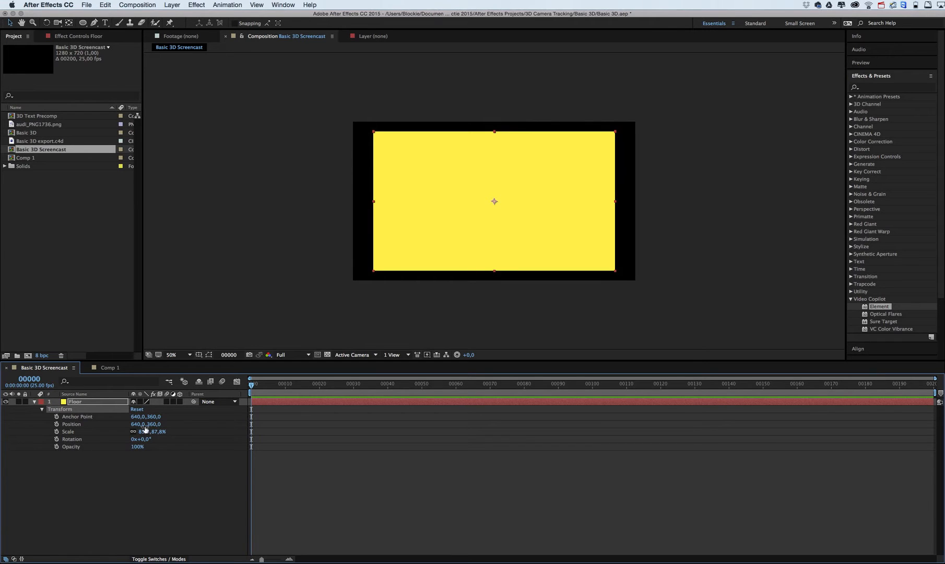
pyautogui.click(72, 424)
pyautogui.moveTo(153, 424); pyautogui.dragTo(92, 425)
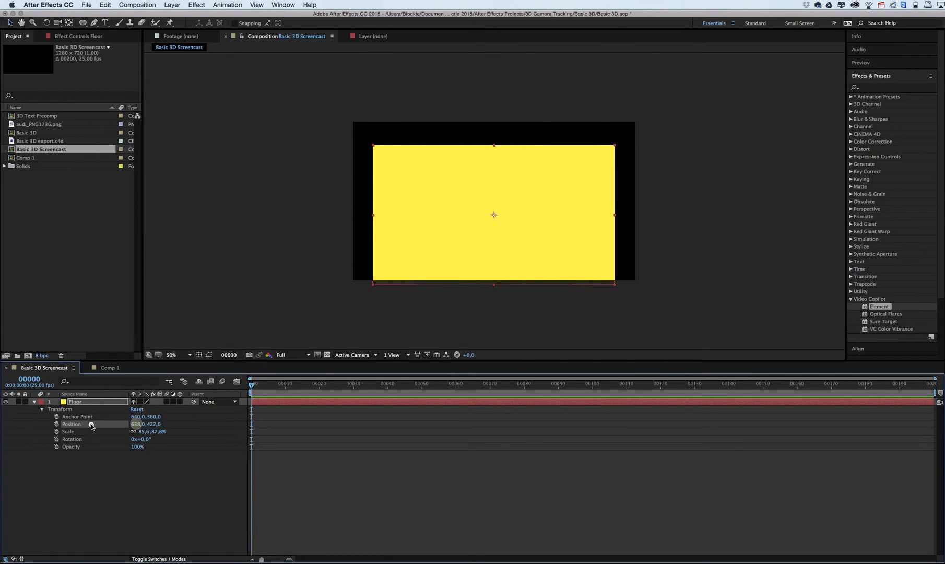
# Reset the Floor layer's position and scale to their defaults.
pyautogui.rightClick(91, 426)
pyautogui.click(117, 482)
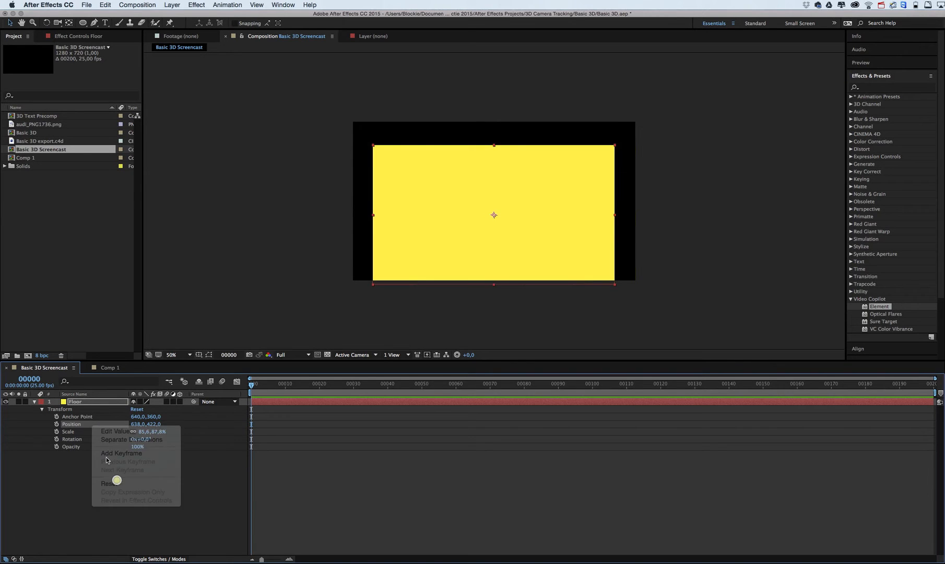
pyautogui.rightClick(77, 433)
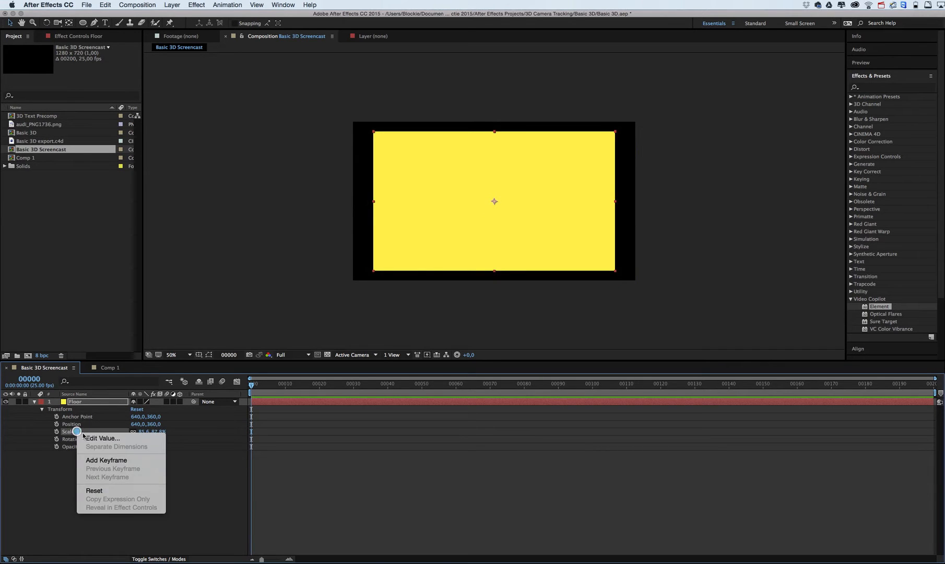
pyautogui.click(103, 491)
pyautogui.click(124, 474)
pyautogui.click(34, 401)
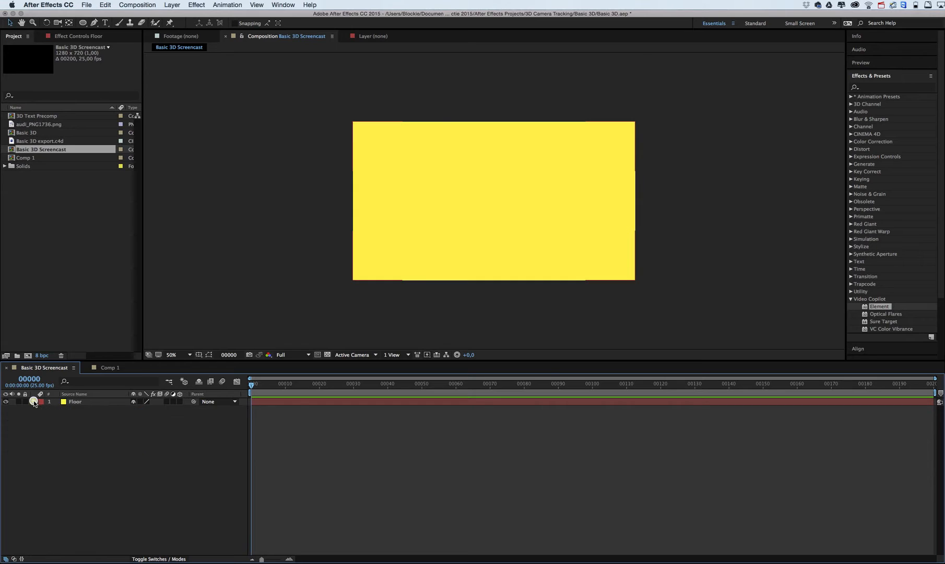
pyautogui.click(109, 448)
# Make Floor a 3D layer and move it along its axes to about X 800, Y 240, Z 1028.
pyautogui.click(181, 401)
pyautogui.click(82, 403)
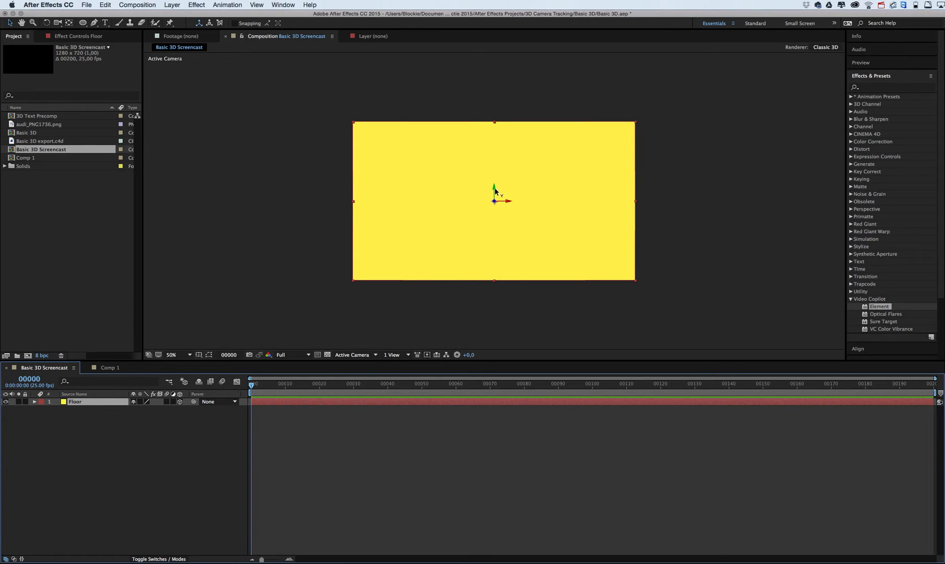
pyautogui.moveTo(495, 191); pyautogui.dragTo(292, 232)
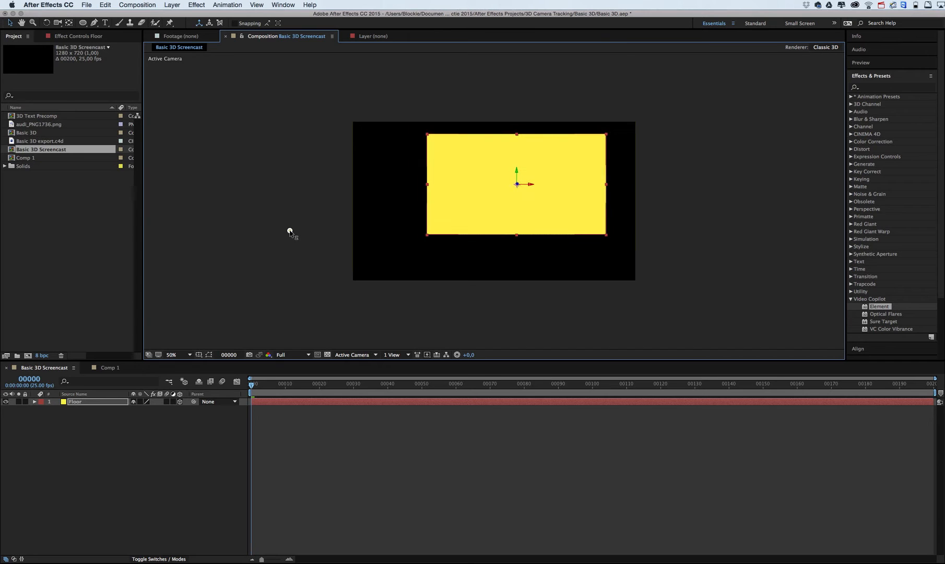
# Examine the Floor layer's 3D transform properties and its material options.
pyautogui.click(34, 402)
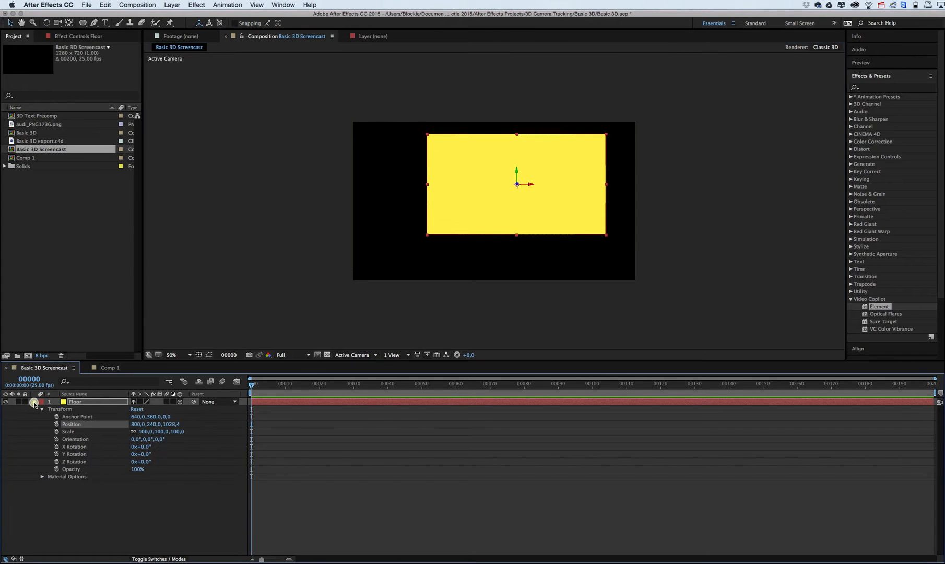
pyautogui.click(41, 411)
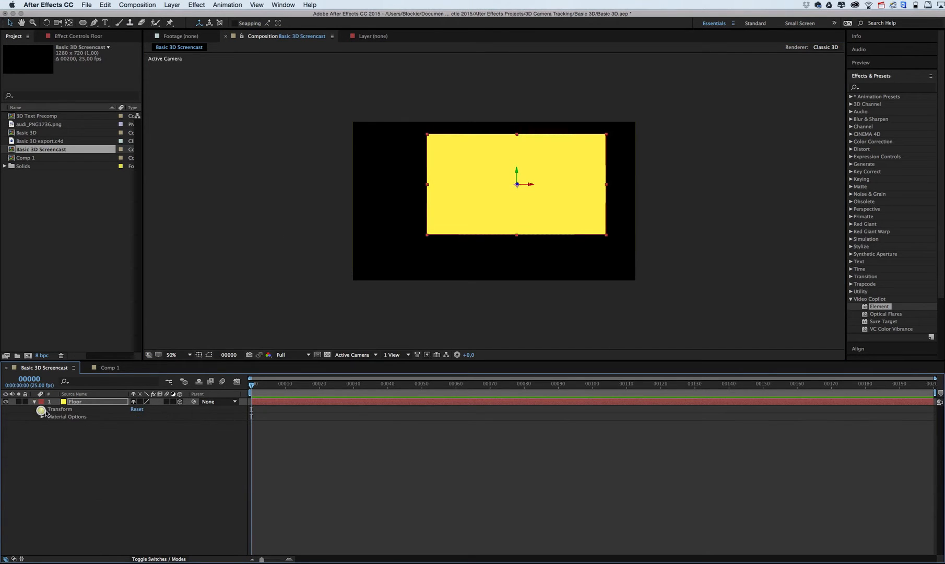
pyautogui.click(41, 417)
pyautogui.click(42, 417)
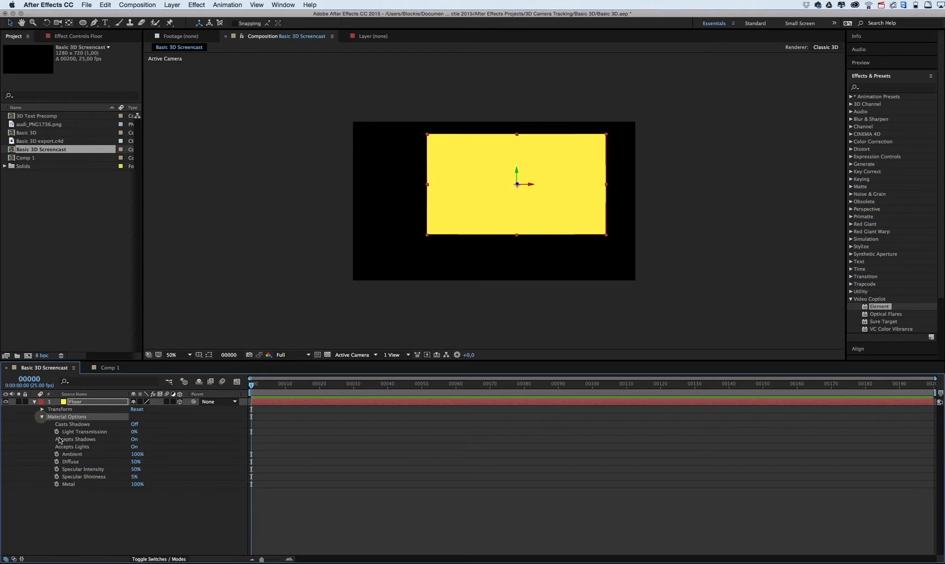
pyautogui.click(41, 417)
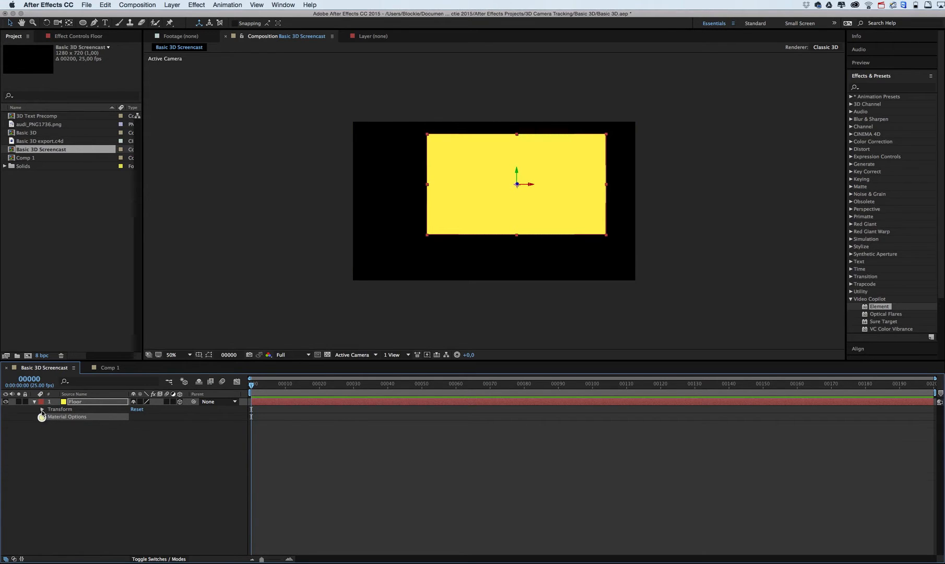
# Set the Floor layer's Z position to about 1009.4.
pyautogui.click(41, 409)
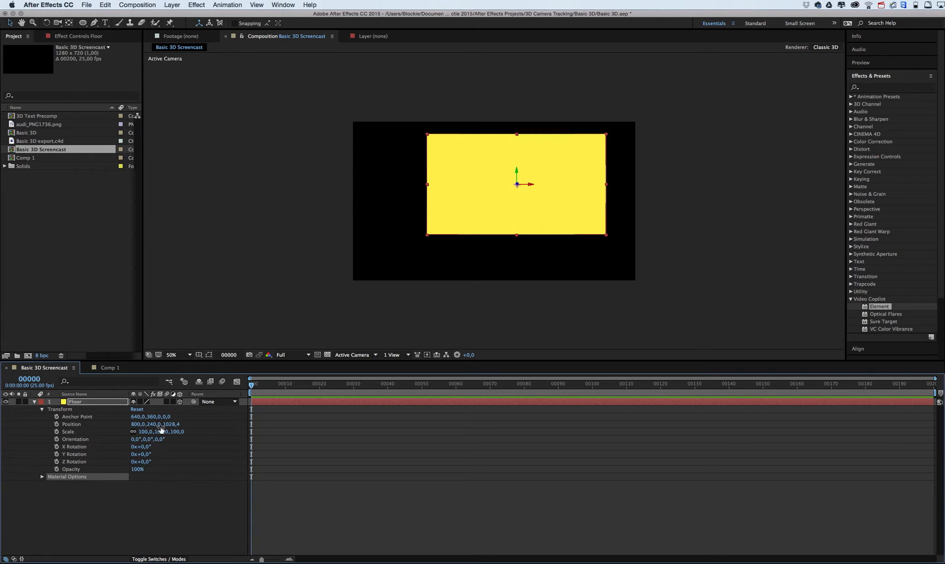
pyautogui.moveTo(171, 424)
pyautogui.mouseDown()
pyautogui.moveTo(271, 425)
pyautogui.moveTo(156, 425)
pyautogui.moveTo(327, 426)
pyautogui.moveTo(157, 426)
pyautogui.moveTo(377, 430)
pyautogui.moveTo(141, 425)
pyautogui.moveTo(162, 425)
pyautogui.mouseUp()
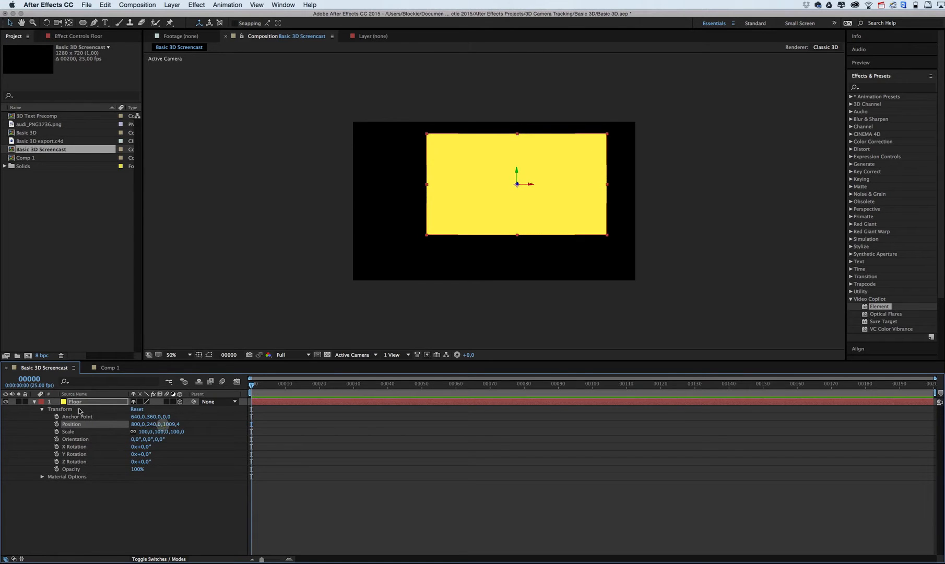
pyautogui.click(34, 403)
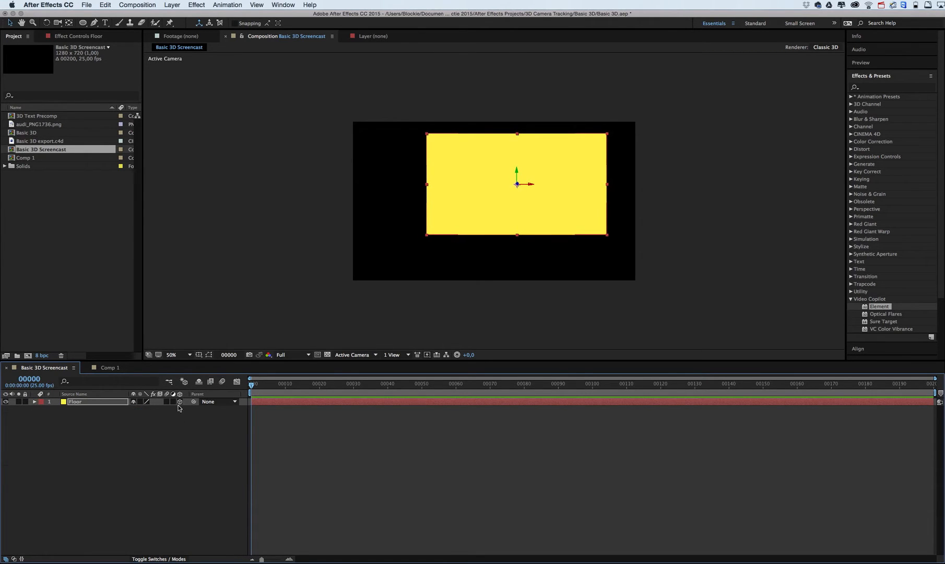
pyautogui.click(85, 402)
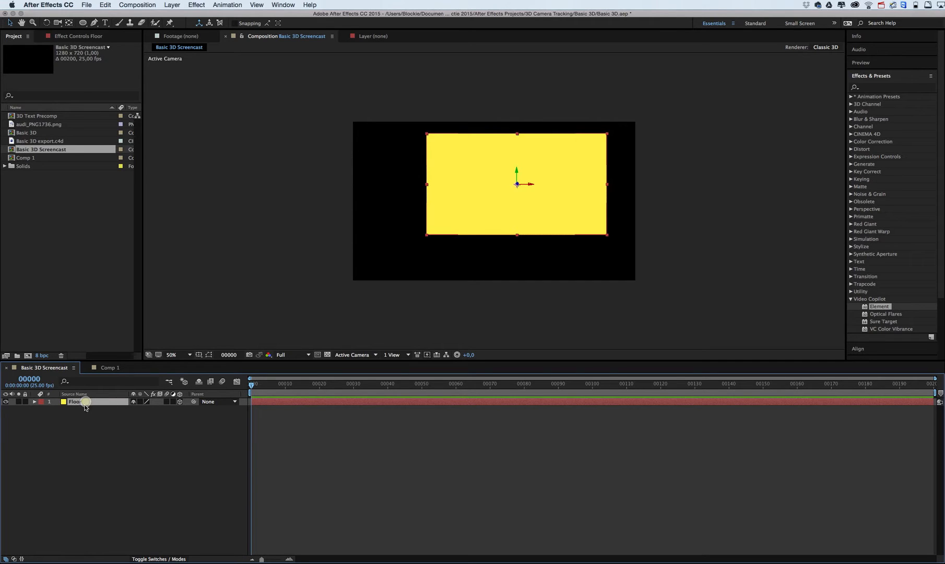
pyautogui.click(200, 445)
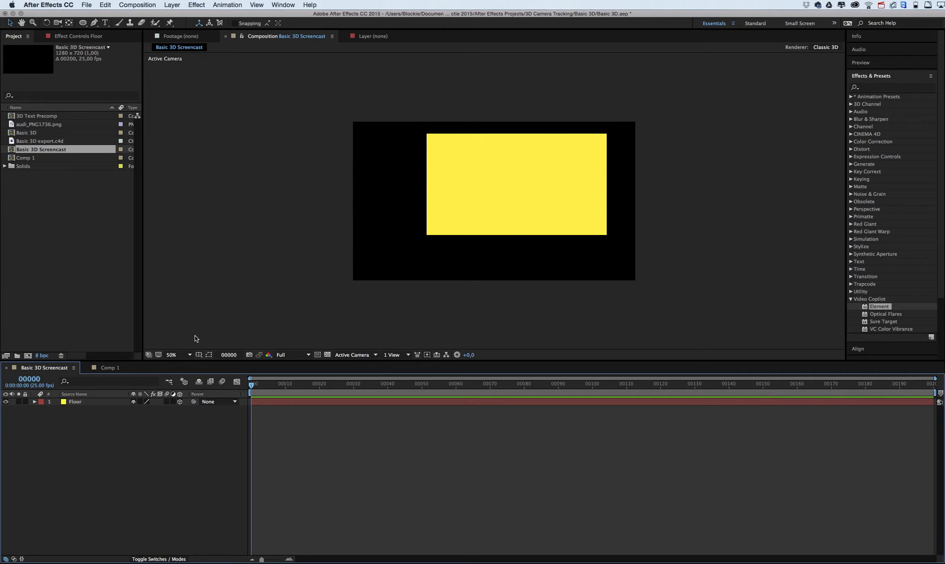
# Add a two-node camera with the Custom preset to the composition above the Floor layer.
pyautogui.rightClick(190, 417)
pyautogui.moveTo(206, 423)
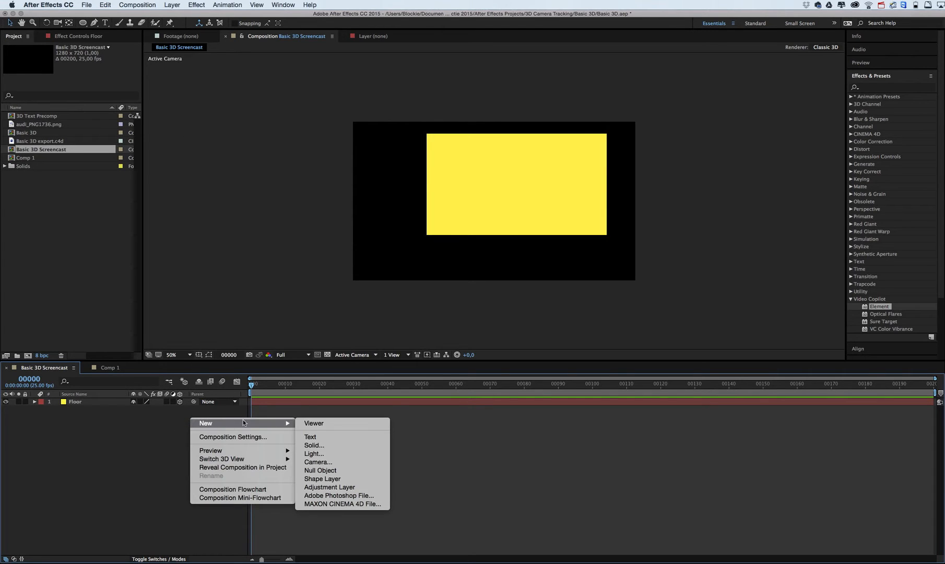
pyautogui.click(314, 461)
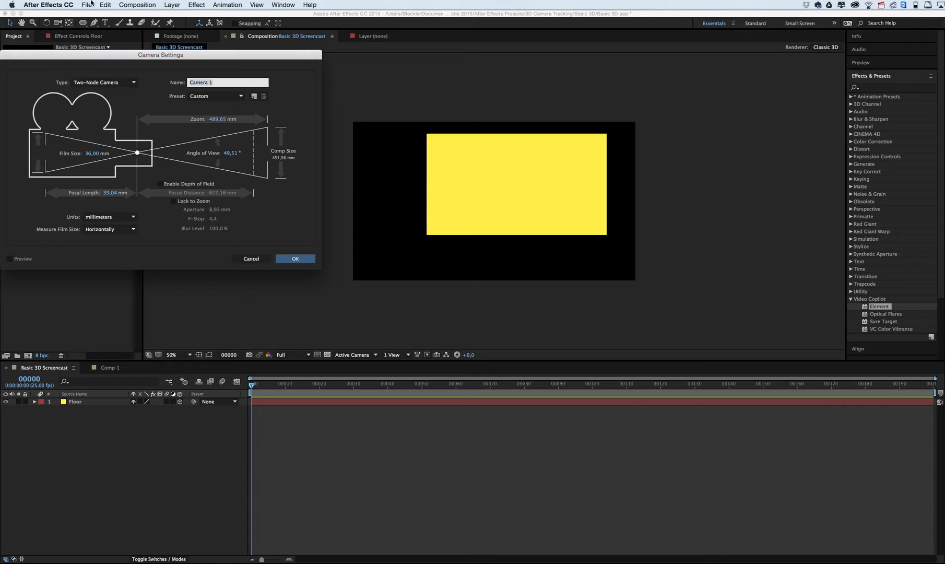
pyautogui.moveTo(93, 56); pyautogui.dragTo(183, 57)
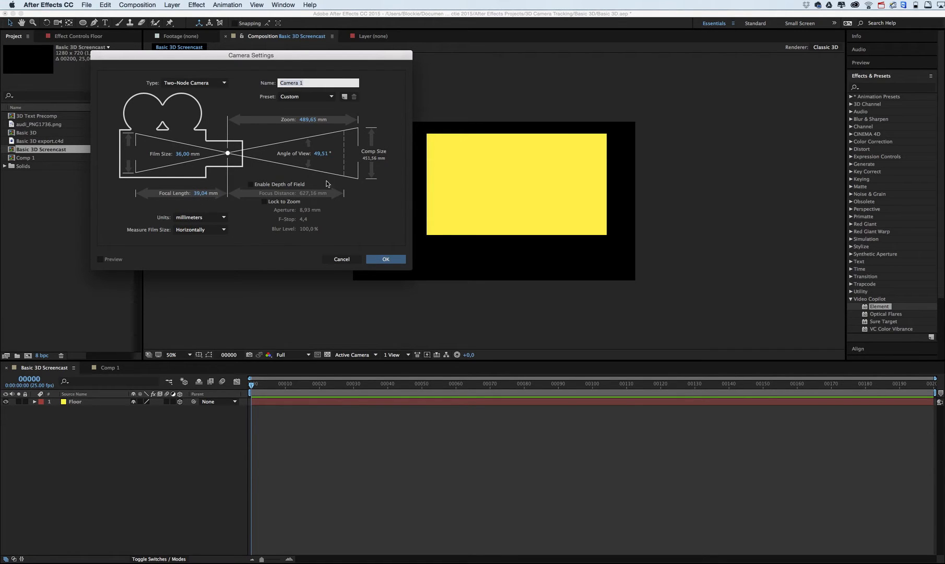
pyautogui.click(198, 83)
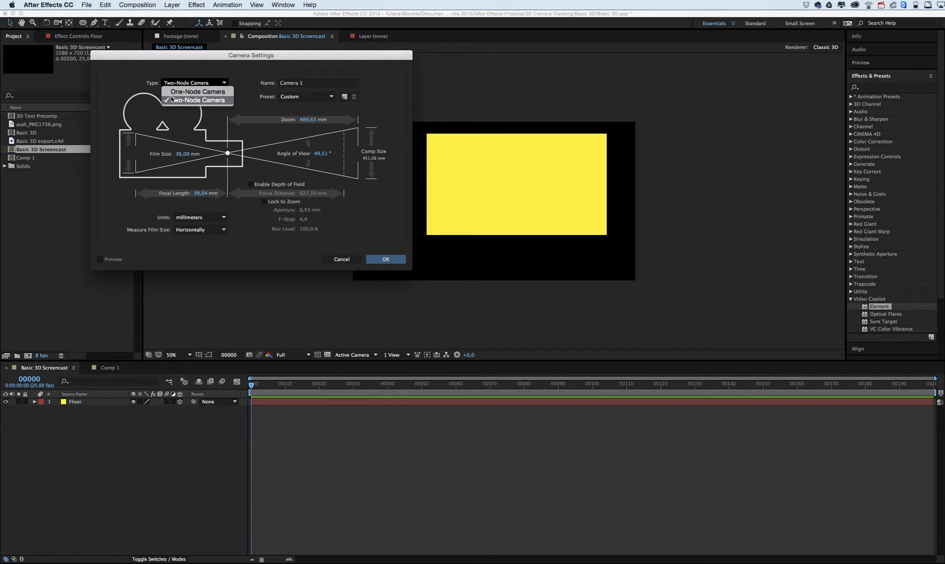
pyautogui.click(190, 99)
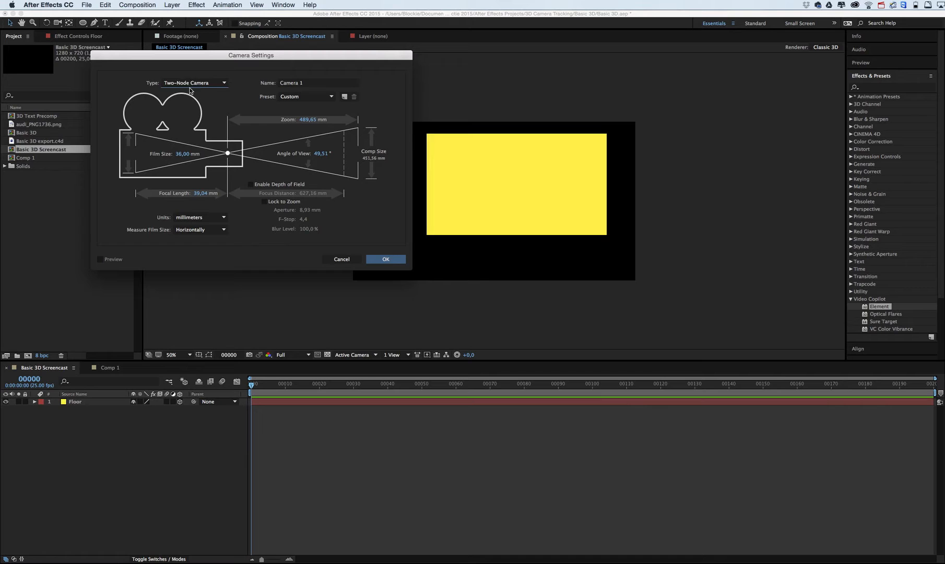
pyautogui.click(387, 259)
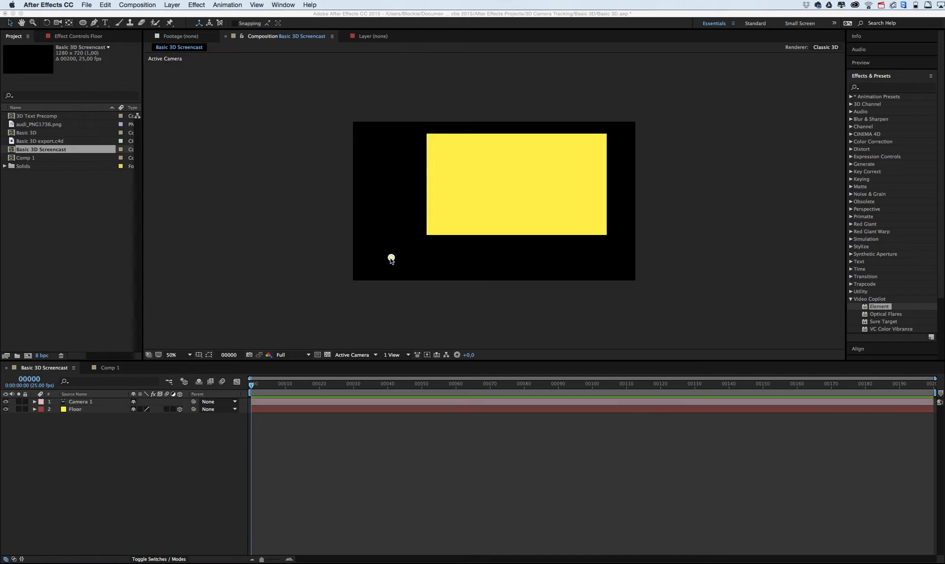
pyautogui.click(165, 448)
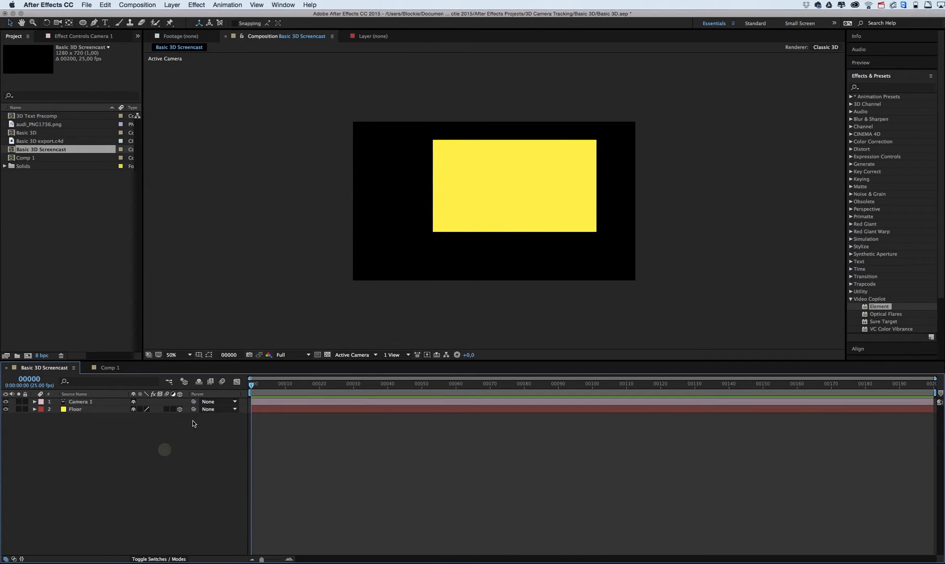
# Keep the Active Camera as the 3D view and switch the viewer layout to 4 Views - Left.
pyautogui.click(94, 402)
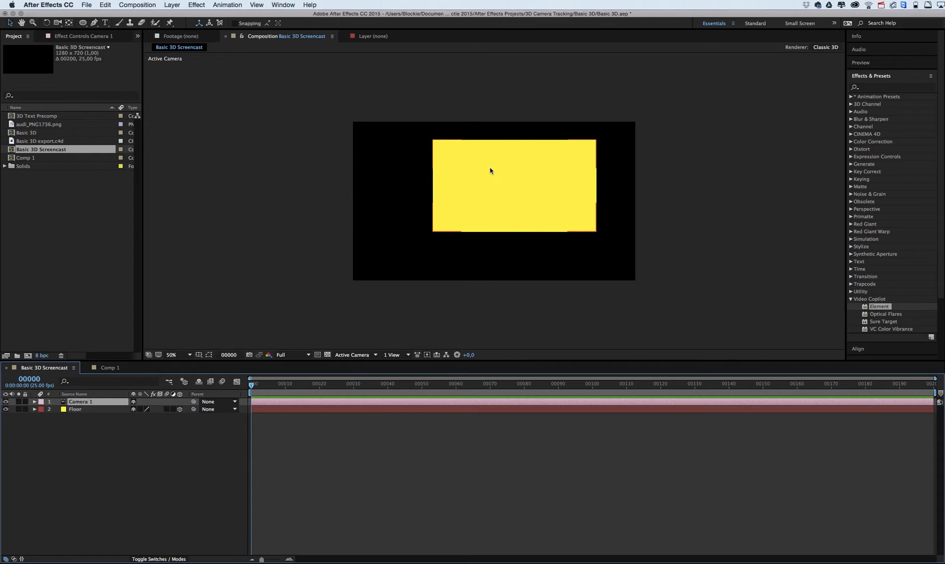
pyautogui.click(353, 356)
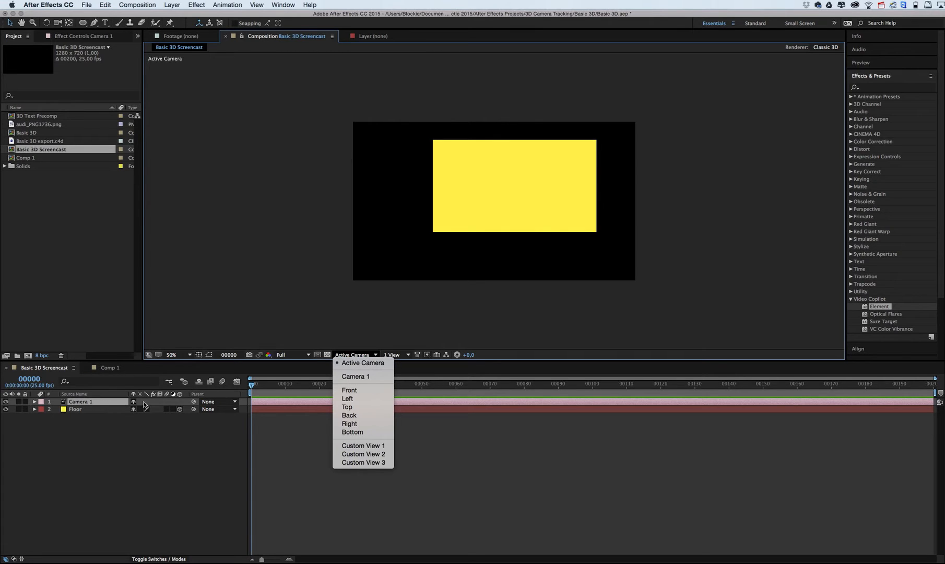
pyautogui.click(363, 364)
pyautogui.click(159, 438)
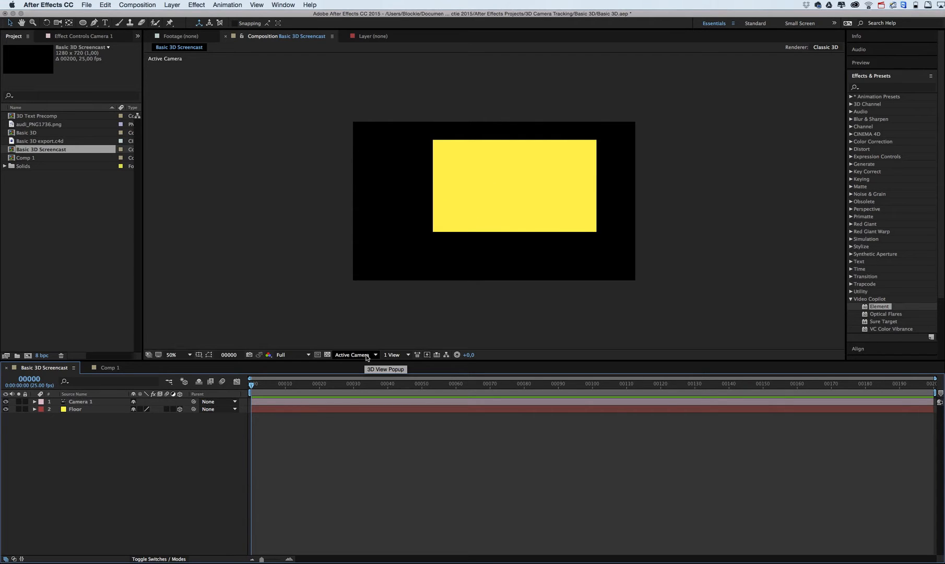
pyautogui.click(407, 356)
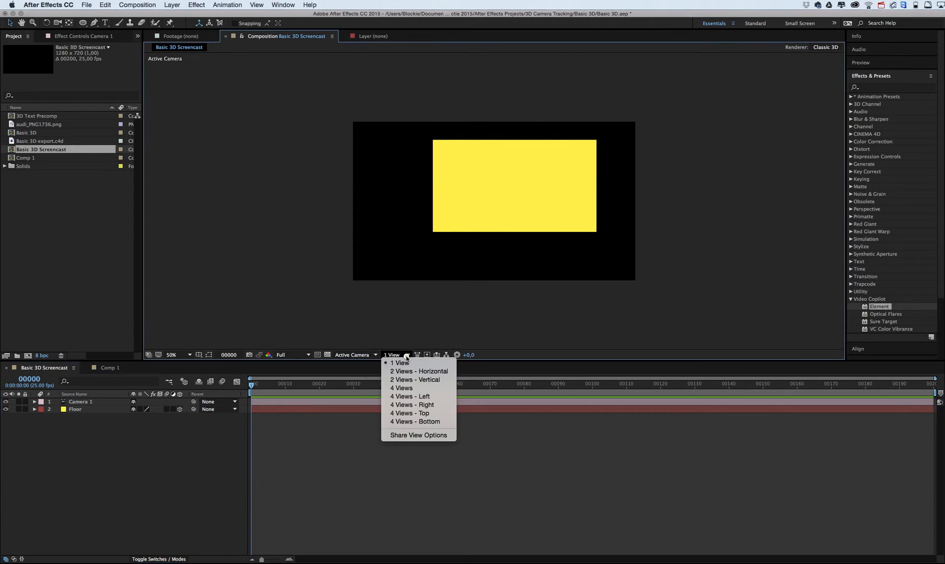
pyautogui.click(408, 397)
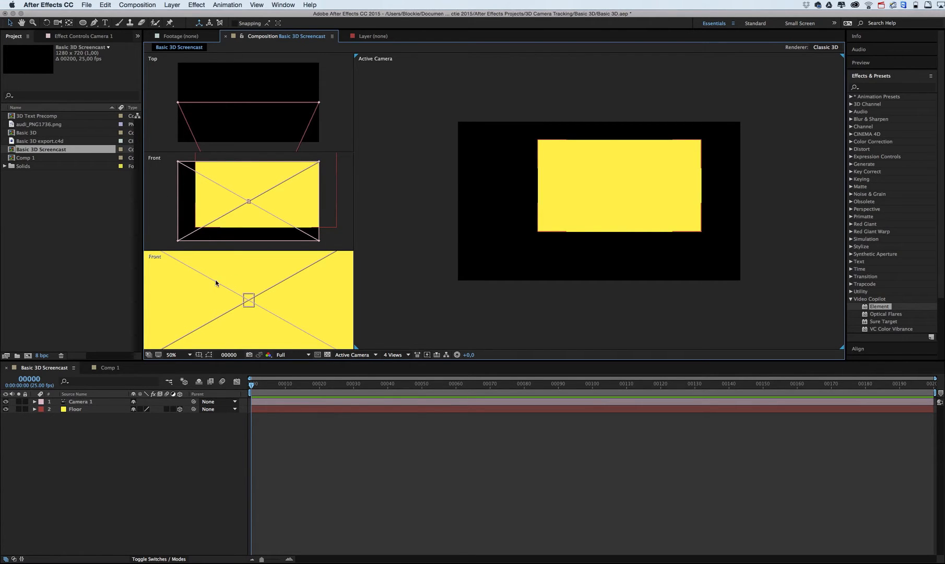
# Change the upper of the two Front views in the 4 Views - Left layout to the Left view.
pyautogui.rightClick(172, 180)
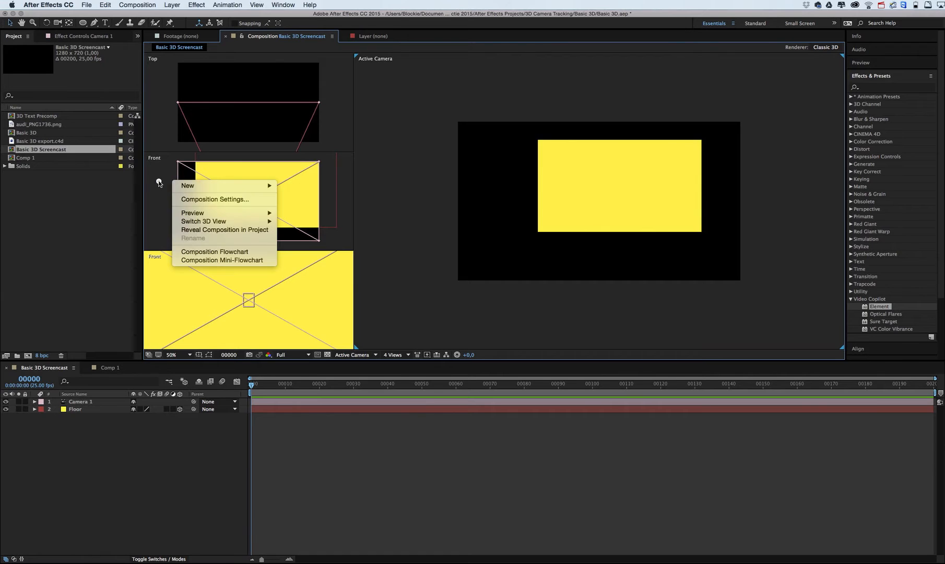
pyautogui.click(158, 181)
pyautogui.click(402, 355)
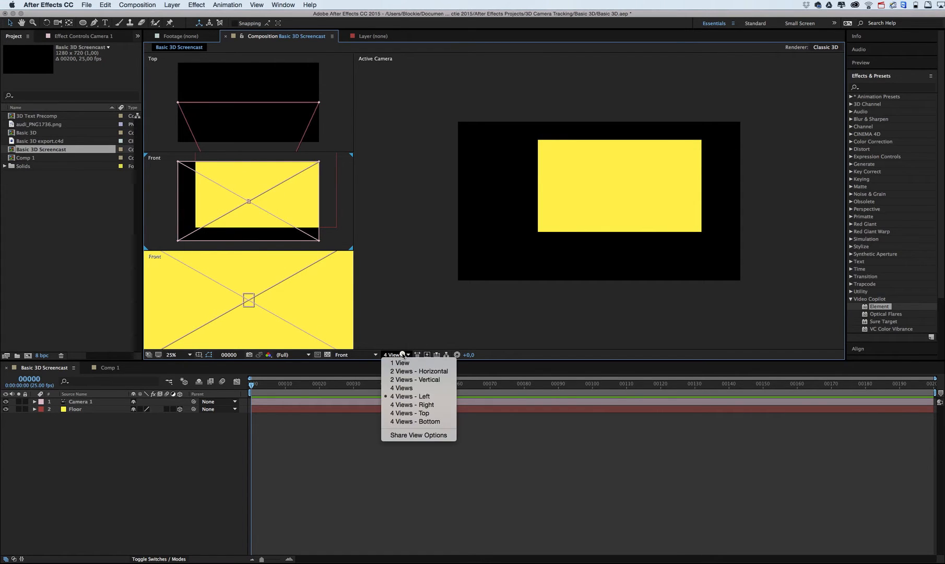
pyautogui.click(405, 397)
pyautogui.click(349, 356)
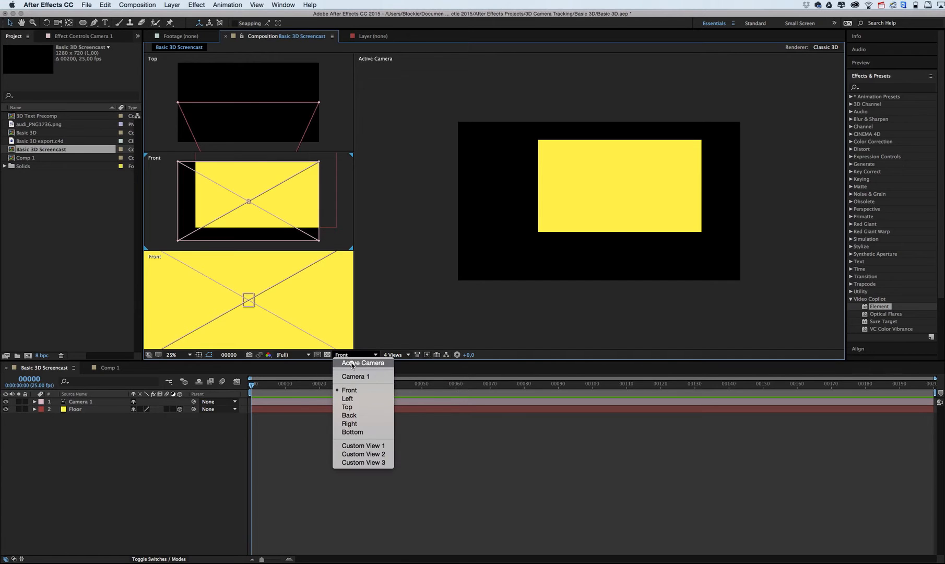
pyautogui.click(355, 399)
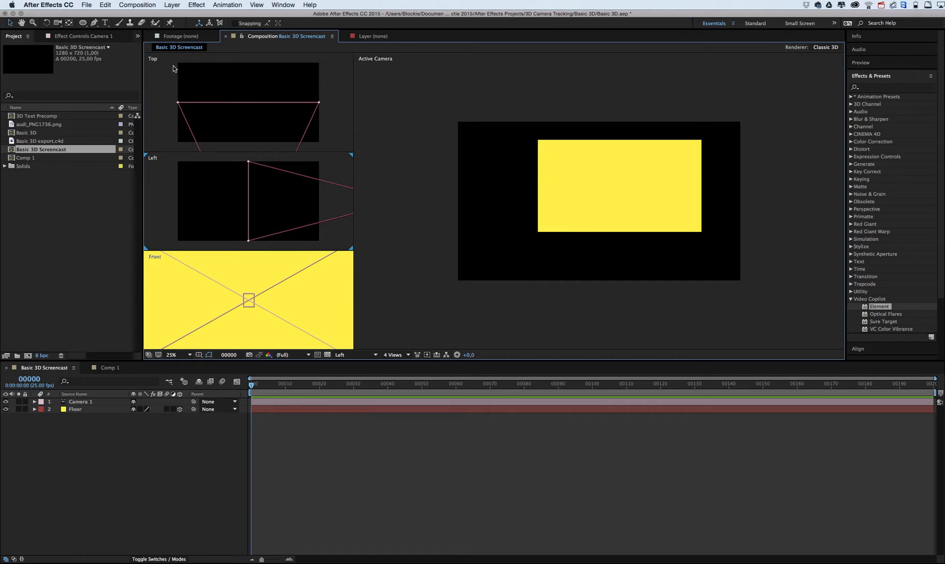
pyautogui.click(202, 442)
pyautogui.moveTo(252, 385); pyautogui.dragTo(168, 389)
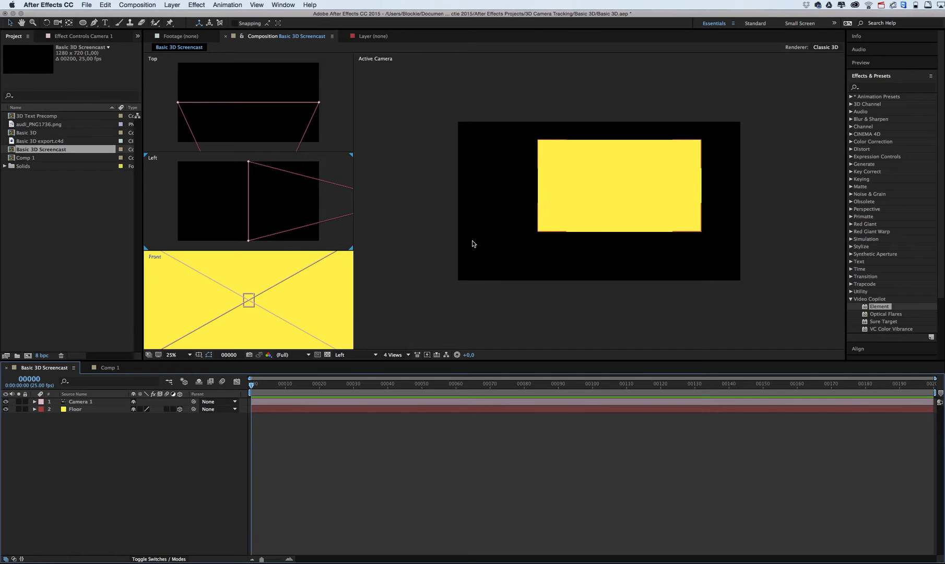
# Activate the Top view and cycle through the Unified, Orbit, Track XY and Track Z camera tools, ending on Track Z.
pyautogui.click(280, 171)
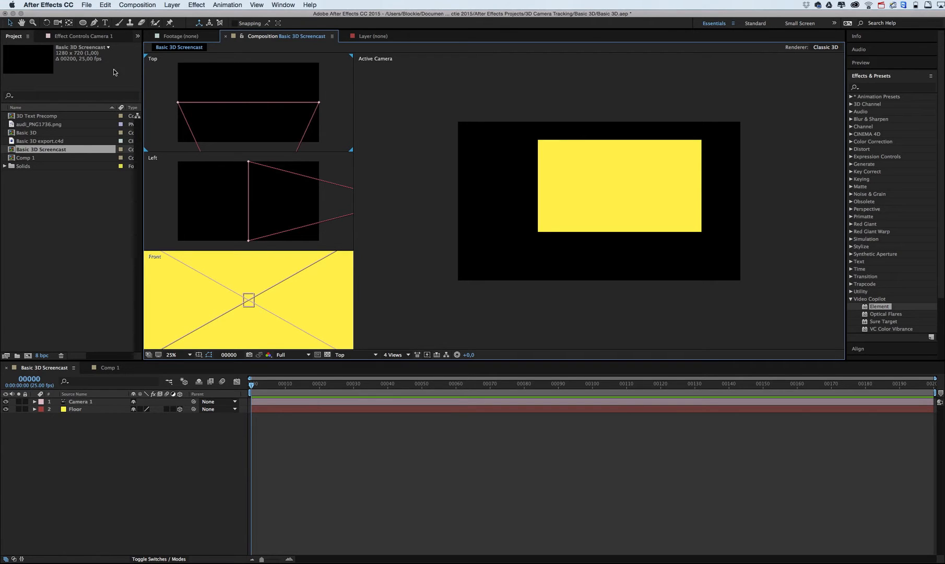
pyautogui.click(56, 23)
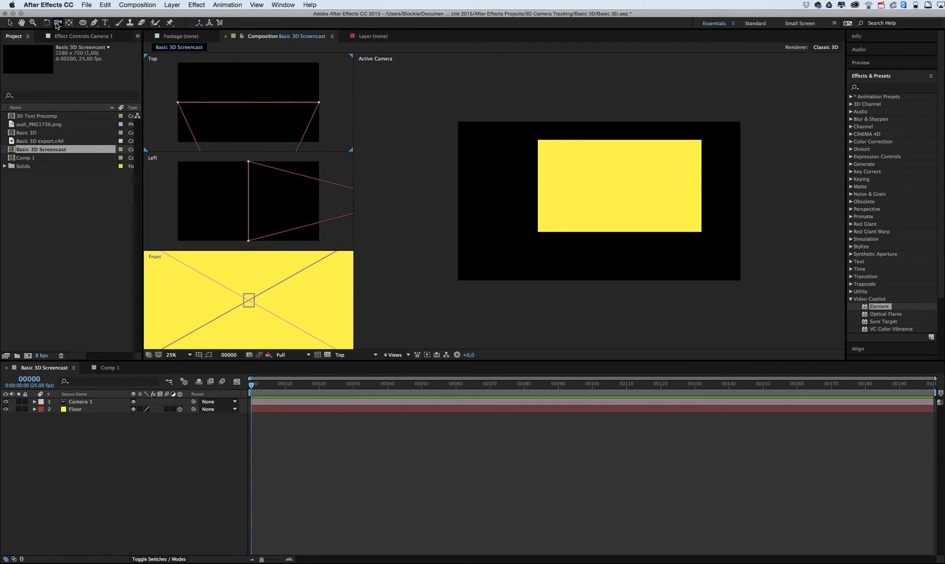
pyautogui.moveTo(57, 25); pyautogui.dragTo(141, 25)
pyautogui.press('c')
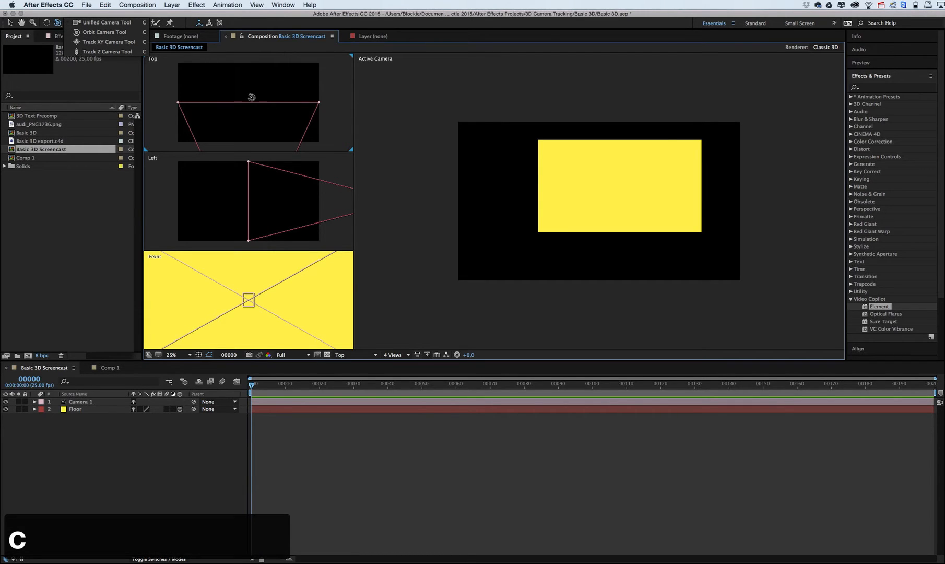
pyautogui.press('c')
pyautogui.press('c')
pyautogui.press('c')
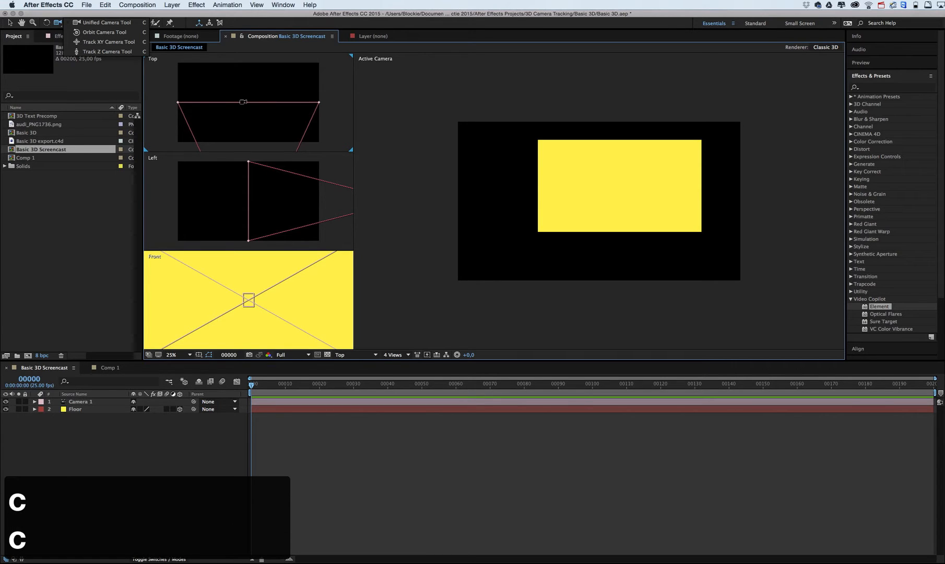
pyautogui.press('c')
pyautogui.press('c')
# Pull back the Top and Left views with the Track Z Camera Tool until both the camera and Floor fit.
pyautogui.moveTo(253, 104); pyautogui.dragTo(281, 311)
pyautogui.press('c')
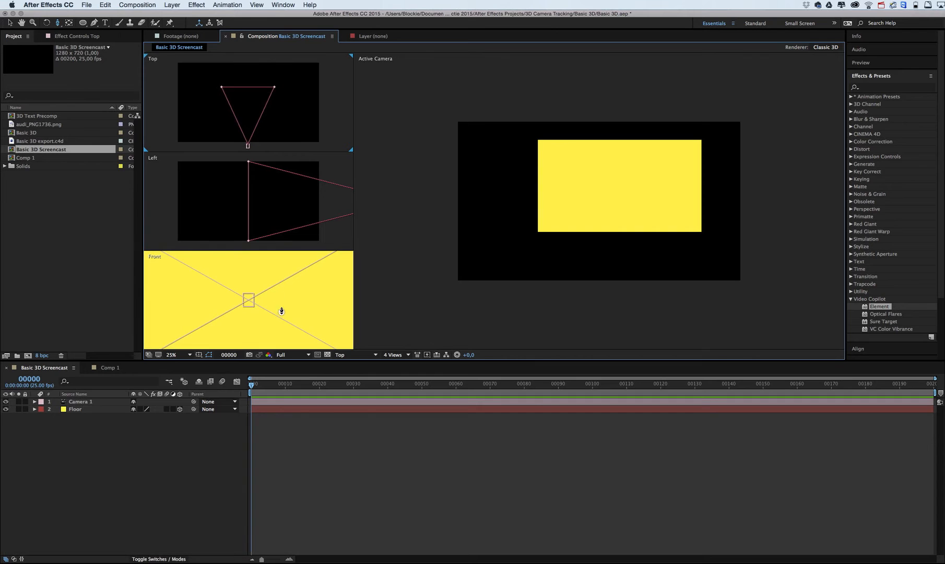
pyautogui.moveTo(243, 107); pyautogui.dragTo(265, 240)
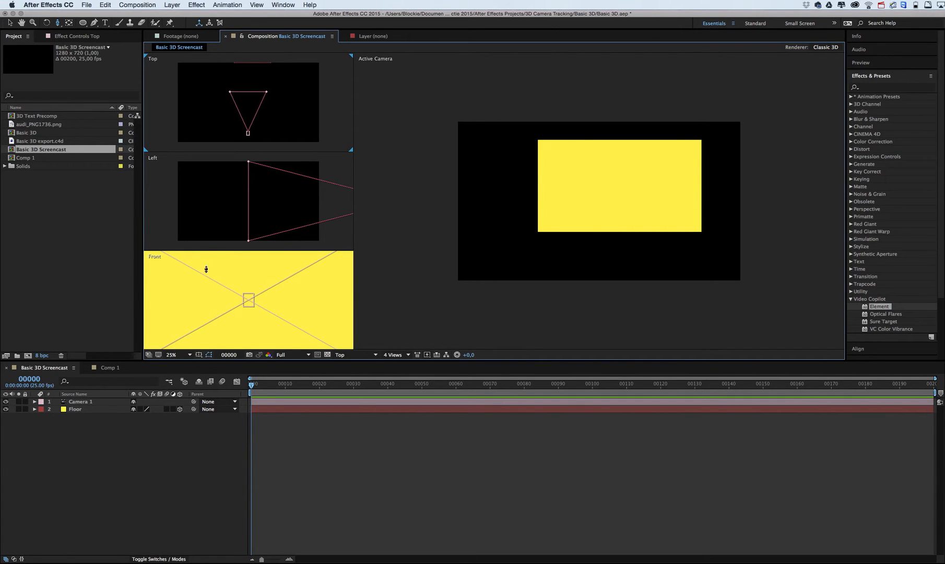
pyautogui.moveTo(228, 207); pyautogui.dragTo(237, 294)
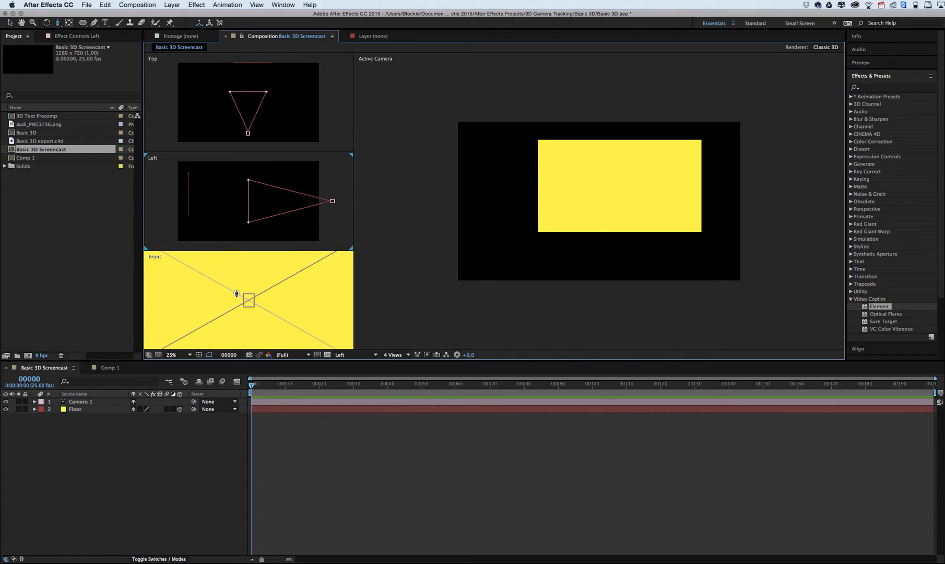
# Pull back the Front view with the Track Z Camera Tool until the camera's frame outline and Floor's edges fit.
pyautogui.click(247, 291)
pyautogui.moveTo(247, 273); pyautogui.dragTo(281, 553)
pyautogui.moveTo(251, 272); pyautogui.dragTo(272, 517)
pyautogui.moveTo(248, 320); pyautogui.dragTo(262, 502)
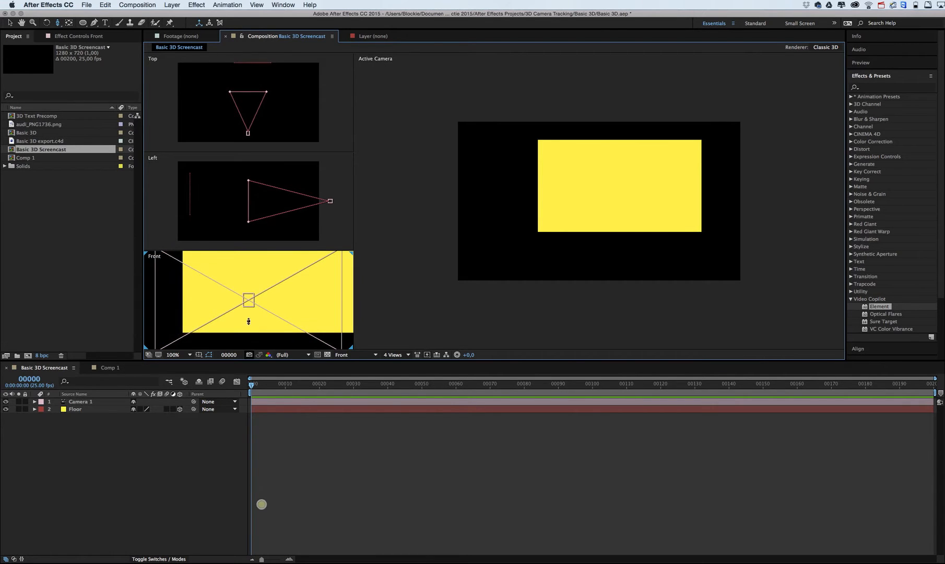
pyautogui.moveTo(258, 450); pyautogui.dragTo(262, 460)
pyautogui.moveTo(265, 312); pyautogui.dragTo(263, 411)
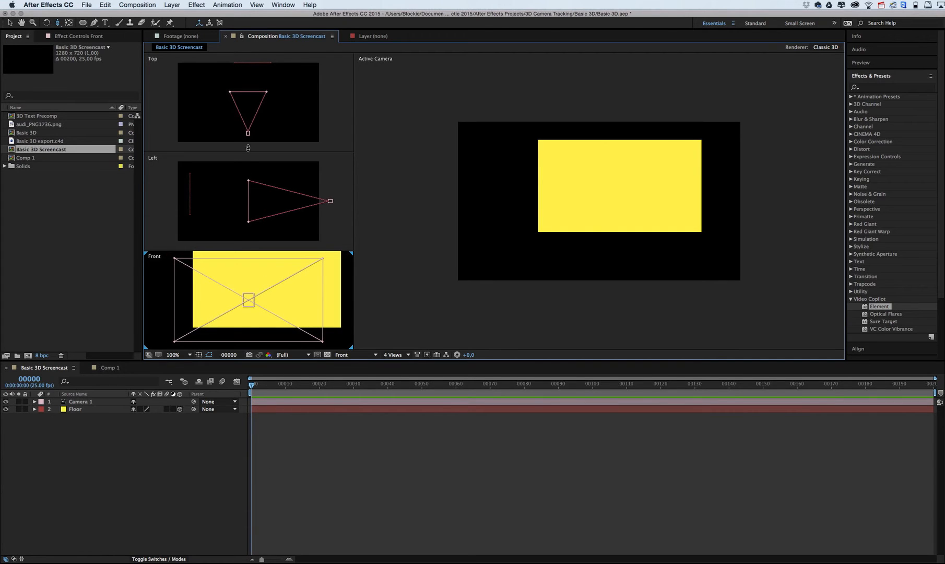
# Bring the Top view closer to the camera outline with the Track Z Camera Tool.
pyautogui.moveTo(281, 124)
pyautogui.mouseDown()
pyautogui.moveTo(280, 76)
pyautogui.moveTo(286, 160)
pyautogui.moveTo(272, 43)
pyautogui.moveTo(273, 126)
pyautogui.mouseUp()
pyautogui.moveTo(280, 100); pyautogui.dragTo(276, 1)
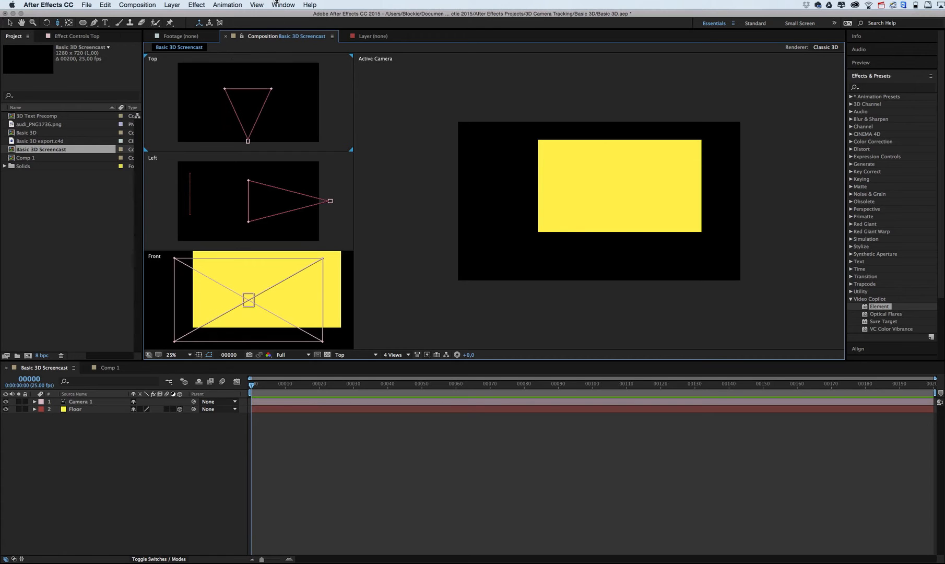
pyautogui.moveTo(283, 116); pyautogui.dragTo(280, 47)
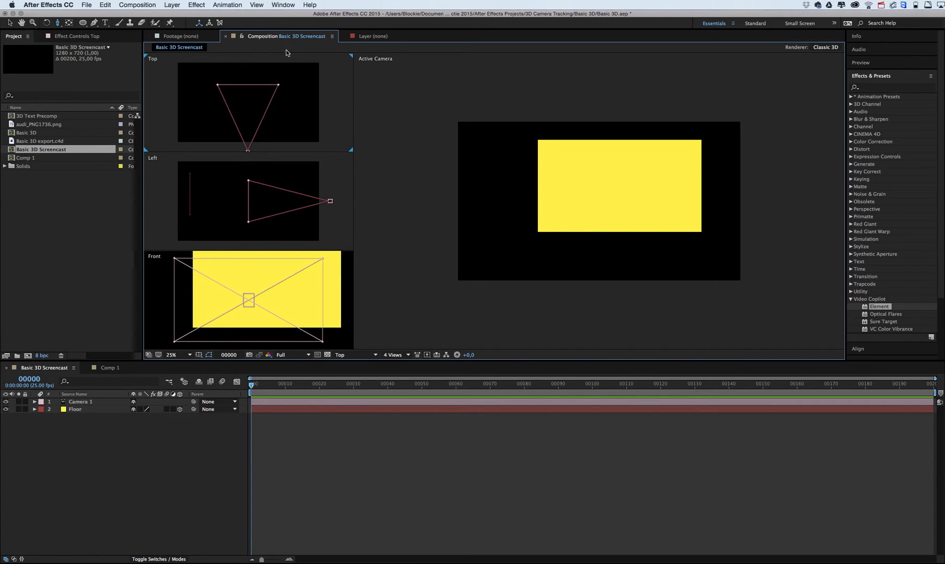
# Set the Top view's magnification to 12.5% and pull the view back until the camera and Floor both fit.
pyautogui.press(',')
pyautogui.press(',')
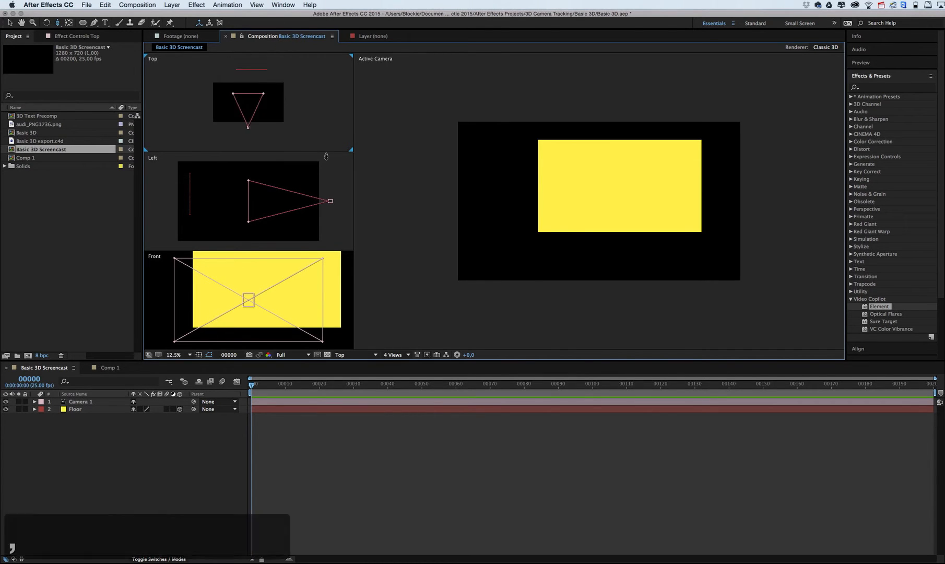
pyautogui.press('.')
pyautogui.press('.')
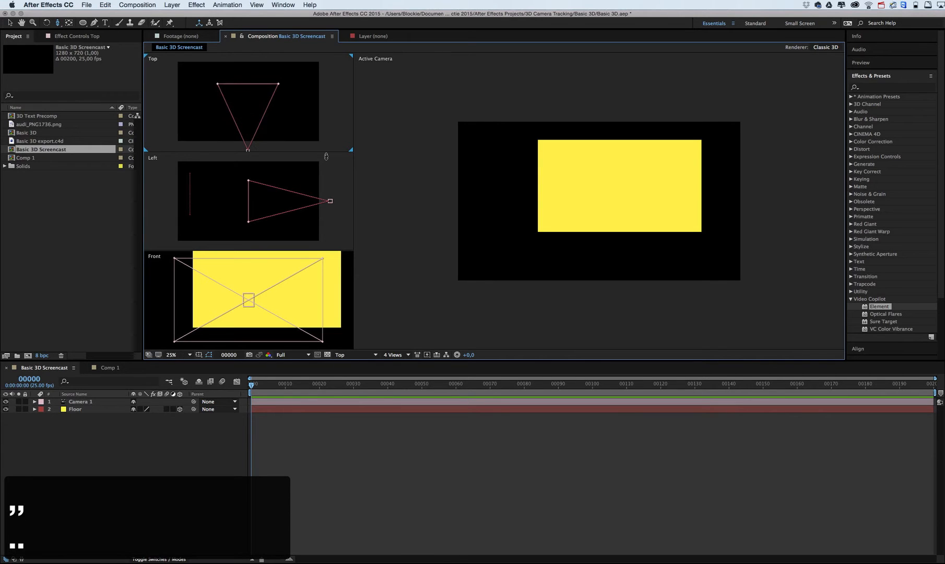
pyautogui.press('.')
pyautogui.press(',')
pyautogui.press(',')
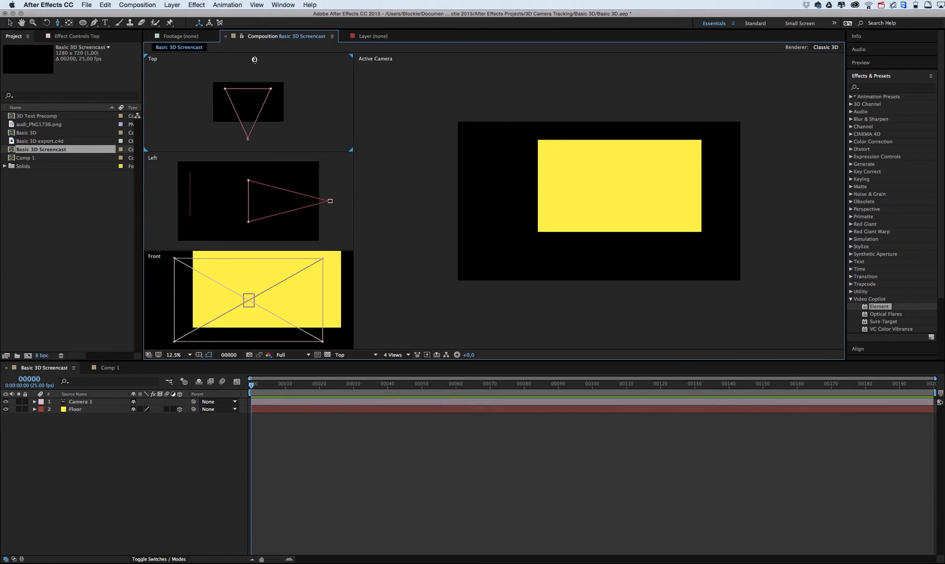
pyautogui.moveTo(262, 116)
pyautogui.mouseDown()
pyautogui.moveTo(259, 82)
pyautogui.moveTo(264, 107)
pyautogui.moveTo(260, 89)
pyautogui.moveTo(260, 99)
pyautogui.mouseUp()
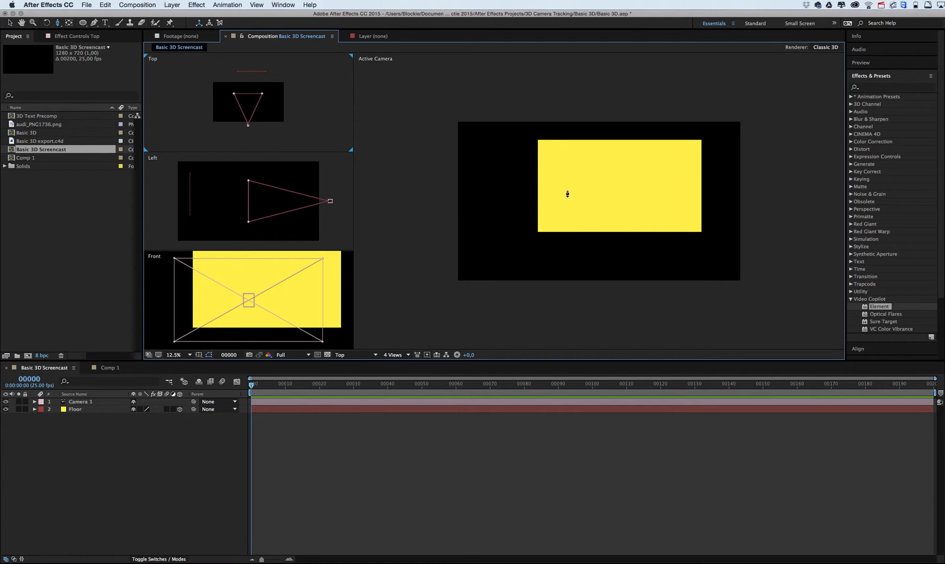
# Move Camera 1 closer to the Floor in the Active Camera view and orbit it slightly below for an angled perspective.
pyautogui.moveTo(544, 221); pyautogui.dragTo(569, 165)
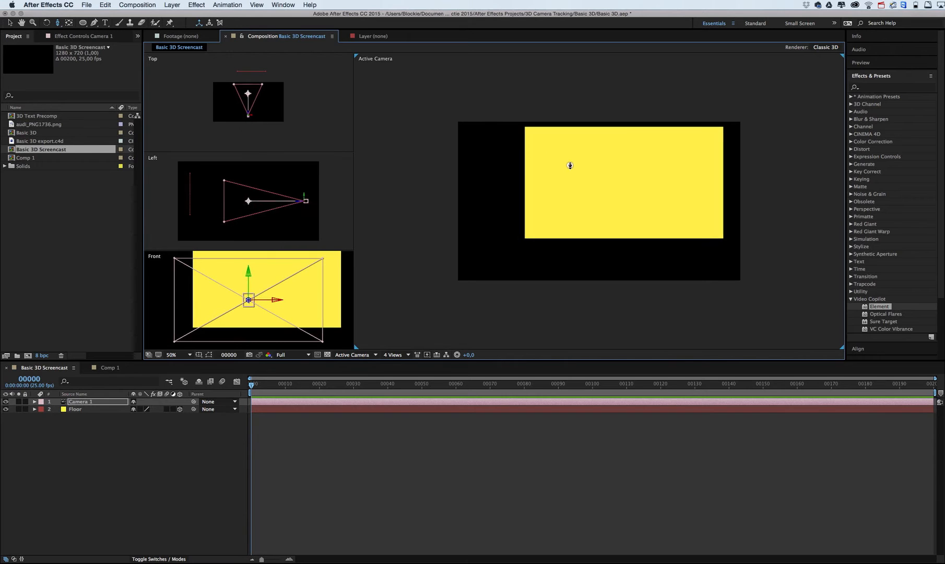
pyautogui.click(290, 153)
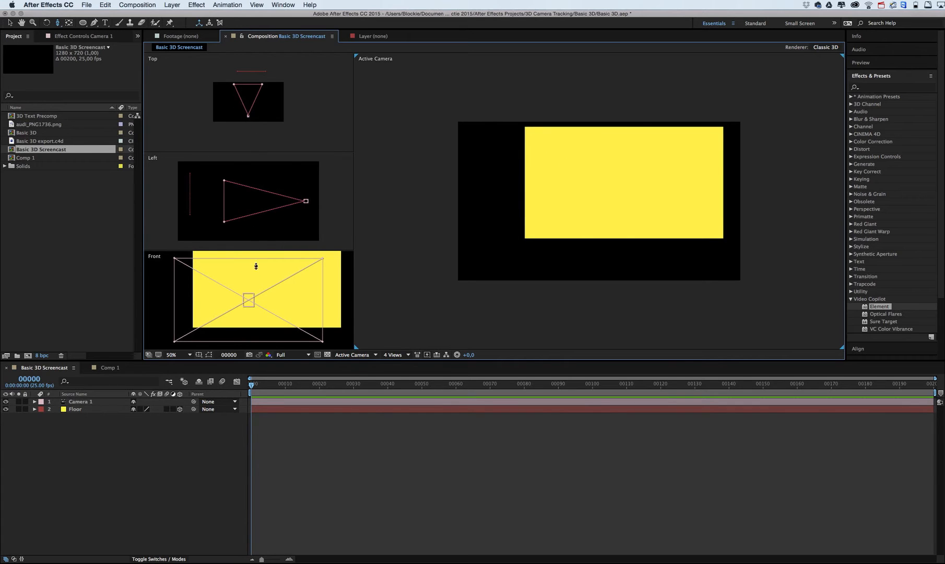
pyautogui.moveTo(567, 209)
pyautogui.mouseDown()
pyautogui.moveTo(578, 154)
pyautogui.moveTo(583, 262)
pyautogui.moveTo(581, 196)
pyautogui.moveTo(614, 202)
pyautogui.moveTo(595, 212)
pyautogui.moveTo(586, 210)
pyautogui.moveTo(643, 196)
pyautogui.moveTo(635, 185)
pyautogui.moveTo(616, 186)
pyautogui.moveTo(609, 199)
pyautogui.moveTo(624, 197)
pyautogui.moveTo(564, 161)
pyautogui.moveTo(553, 196)
pyautogui.moveTo(605, 211)
pyautogui.moveTo(579, 170)
pyautogui.moveTo(563, 181)
pyautogui.moveTo(569, 152)
pyautogui.moveTo(582, 232)
pyautogui.moveTo(578, 194)
pyautogui.moveTo(578, 207)
pyautogui.mouseUp()
pyautogui.press('c')
pyautogui.press('c')
pyautogui.press('c')
pyautogui.press('c')
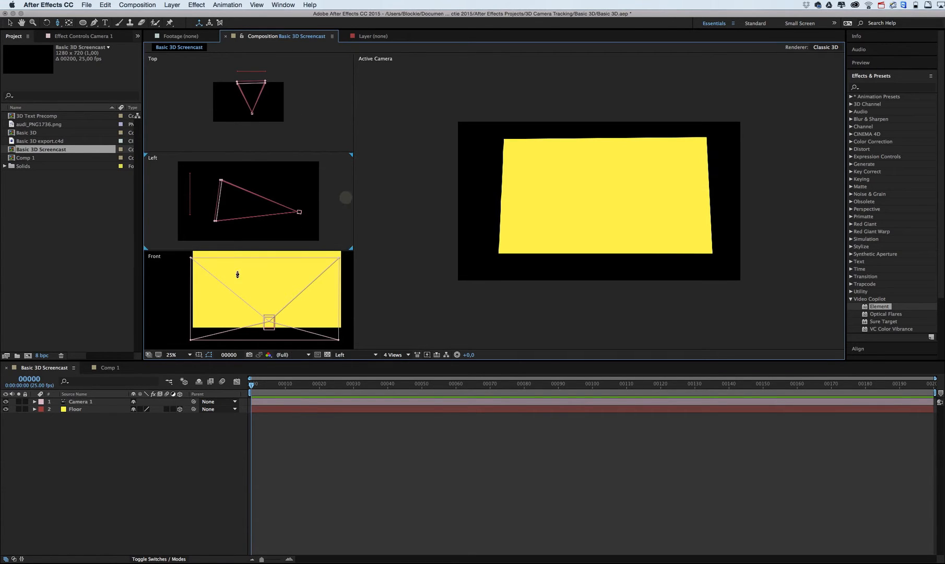
# Raise Camera 1 and pull it slightly back in the Left view, then place its point of interest on the Floor.
pyautogui.click(94, 402)
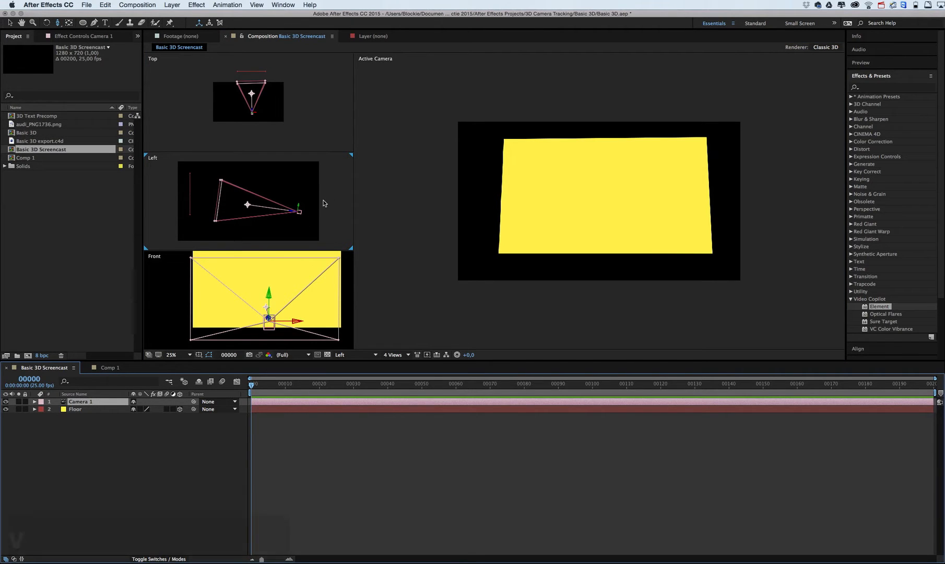
pyautogui.press('v')
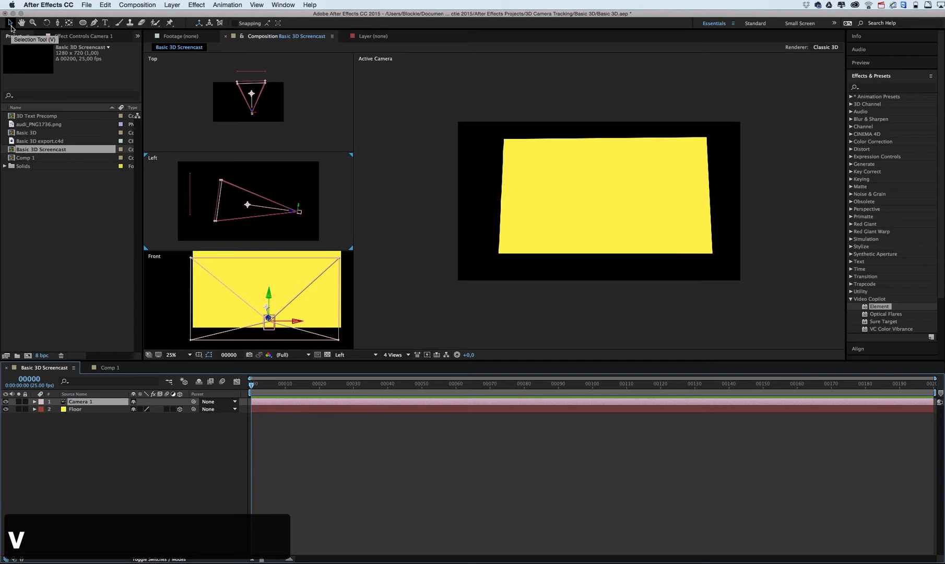
pyautogui.click(336, 209)
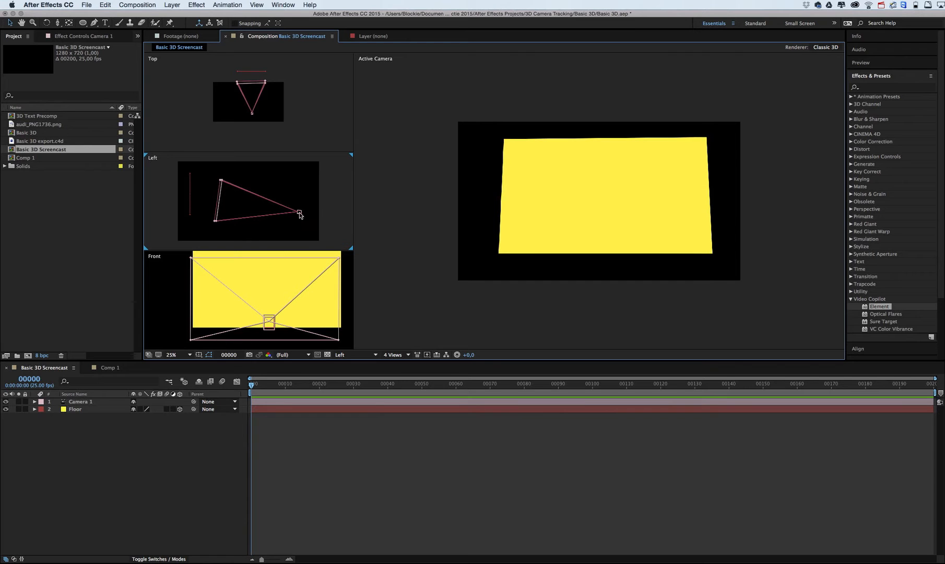
pyautogui.moveTo(300, 214)
pyautogui.mouseDown()
pyautogui.moveTo(296, 178)
pyautogui.moveTo(280, 220)
pyautogui.moveTo(297, 203)
pyautogui.moveTo(280, 225)
pyautogui.moveTo(297, 189)
pyautogui.moveTo(306, 216)
pyautogui.moveTo(300, 178)
pyautogui.moveTo(286, 166)
pyautogui.moveTo(315, 204)
pyautogui.moveTo(306, 223)
pyautogui.moveTo(307, 201)
pyautogui.mouseUp()
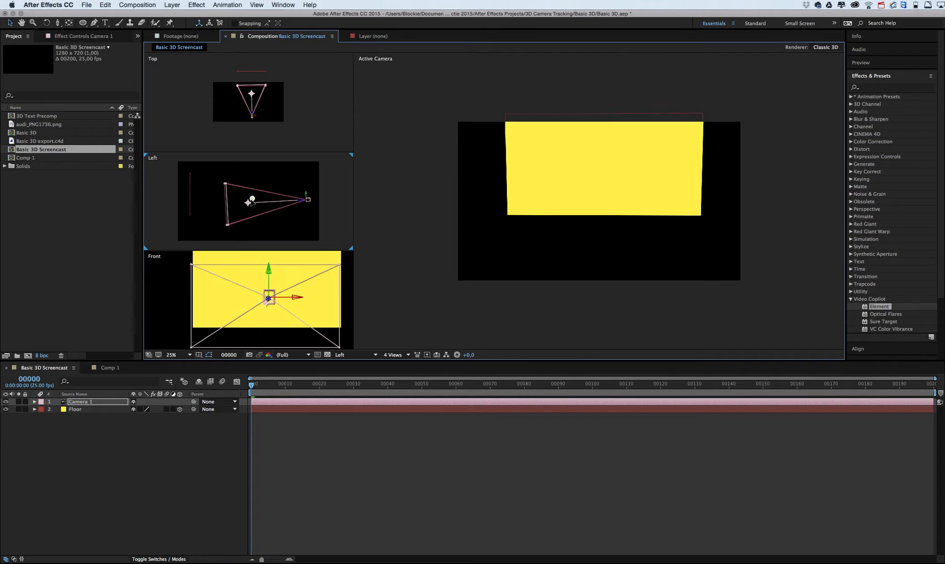
pyautogui.moveTo(246, 194); pyautogui.dragTo(190, 196)
# Reposition Camera 1 in the Top view, pulling it back from the Floor and shifting it slightly sideways.
pyautogui.click(266, 127)
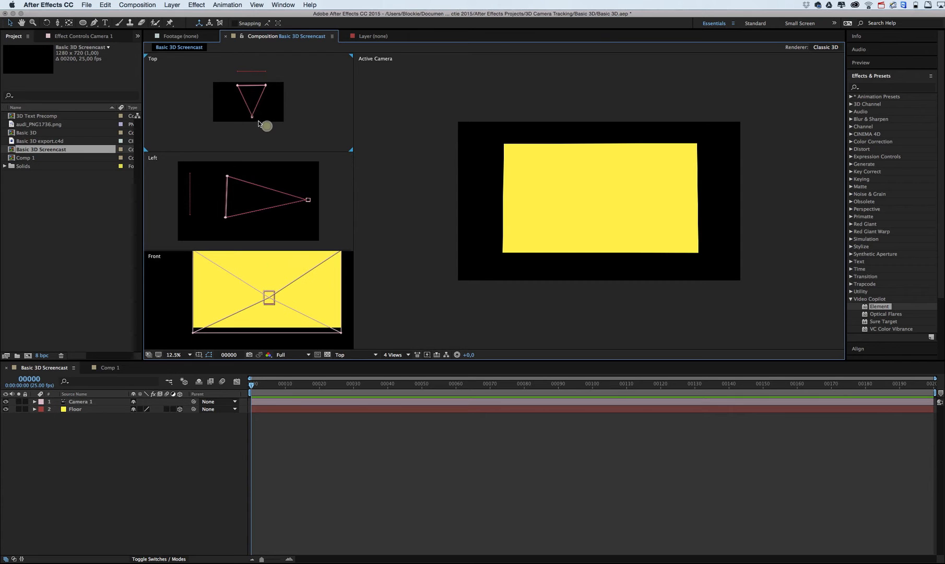
pyautogui.moveTo(252, 119)
pyautogui.mouseDown()
pyautogui.moveTo(276, 117)
pyautogui.moveTo(312, 67)
pyautogui.moveTo(280, 117)
pyautogui.moveTo(216, 79)
pyautogui.moveTo(217, 126)
pyautogui.moveTo(291, 99)
pyautogui.moveTo(238, 125)
pyautogui.moveTo(235, 107)
pyautogui.moveTo(249, 94)
pyautogui.moveTo(258, 102)
pyautogui.moveTo(249, 125)
pyautogui.mouseUp()
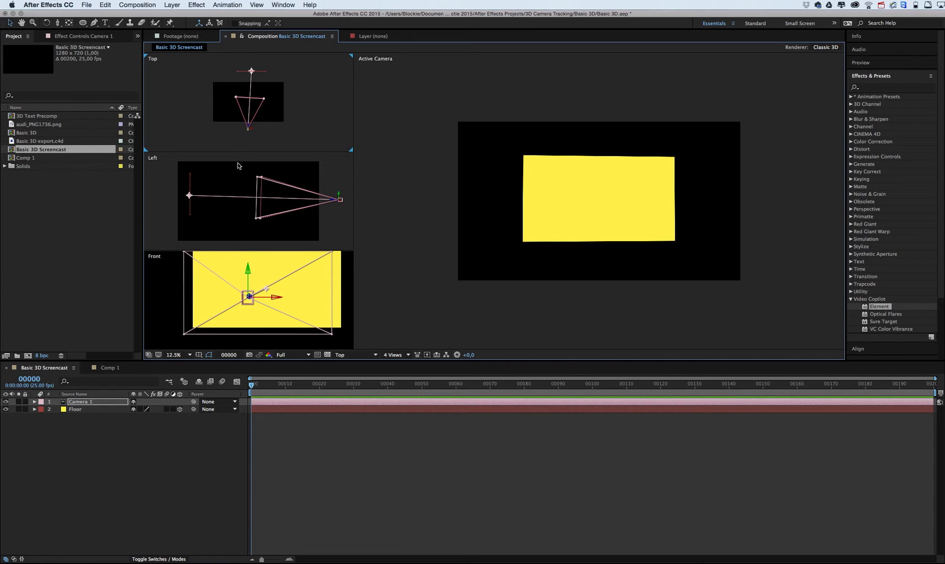
pyautogui.click(305, 125)
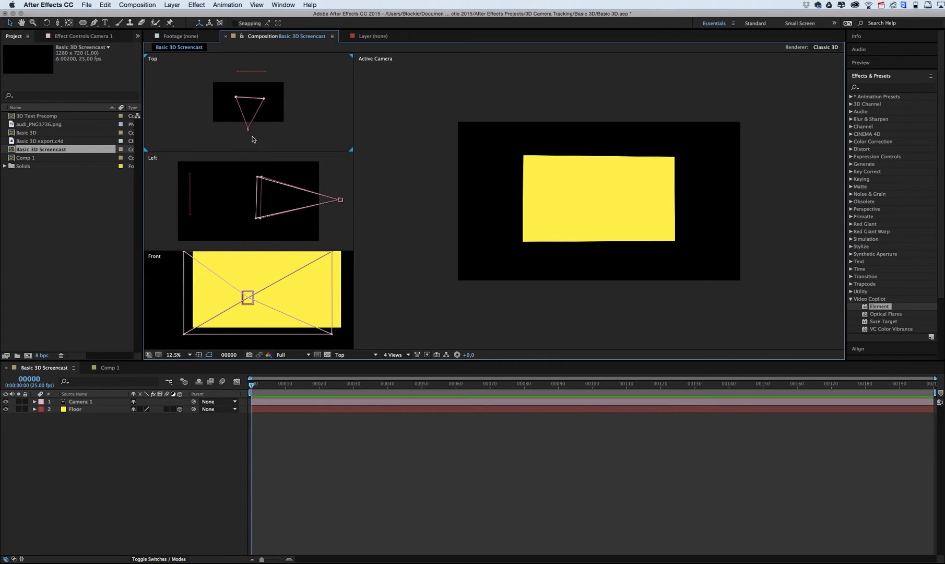
pyautogui.moveTo(248, 129)
pyautogui.mouseDown()
pyautogui.moveTo(296, 103)
pyautogui.moveTo(276, 133)
pyautogui.moveTo(261, 131)
pyautogui.moveTo(245, 99)
pyautogui.moveTo(226, 130)
pyautogui.moveTo(183, 99)
pyautogui.moveTo(209, 114)
pyautogui.moveTo(264, 119)
pyautogui.moveTo(240, 131)
pyautogui.moveTo(235, 122)
pyautogui.moveTo(248, 120)
pyautogui.moveTo(261, 135)
pyautogui.moveTo(283, 89)
pyautogui.moveTo(247, 141)
pyautogui.moveTo(241, 137)
pyautogui.moveTo(248, 128)
pyautogui.moveTo(273, 130)
pyautogui.moveTo(241, 133)
pyautogui.moveTo(314, 136)
pyautogui.moveTo(234, 133)
pyautogui.moveTo(255, 131)
pyautogui.mouseUp()
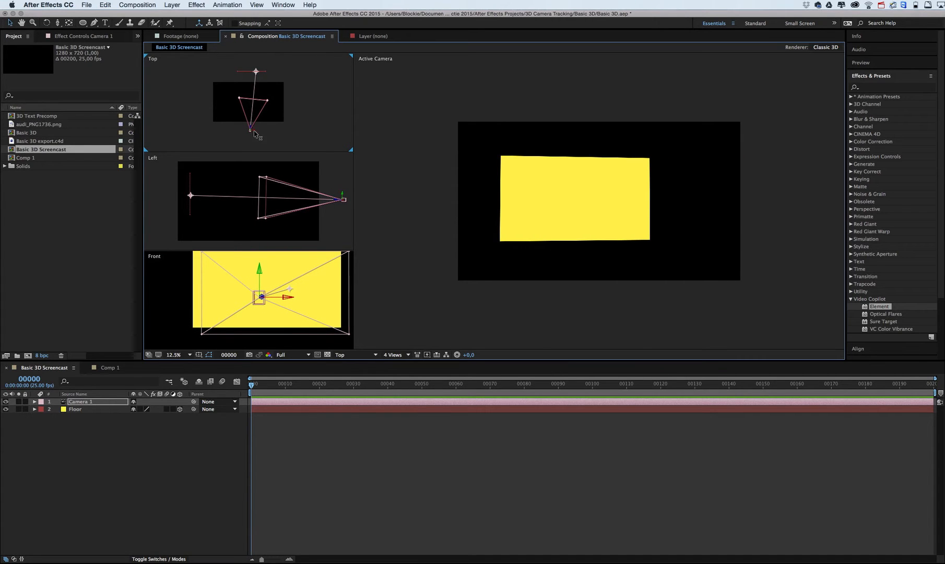
pyautogui.moveTo(252, 123)
pyautogui.mouseDown()
pyautogui.moveTo(252, 83)
pyautogui.moveTo(251, 127)
pyautogui.mouseUp()
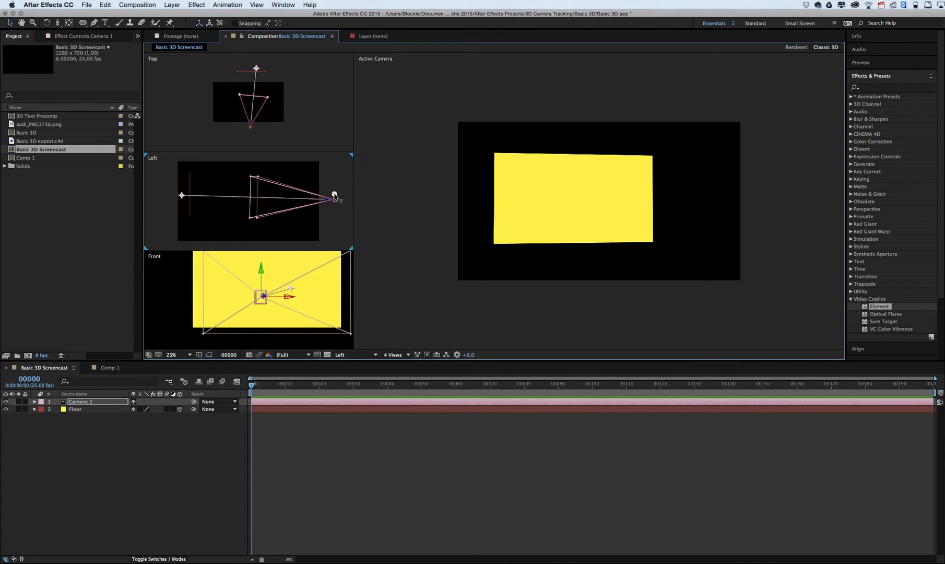
# Fine-tune Camera 1's position in the Left and Top views and move its point of interest back onto the Floor.
pyautogui.moveTo(335, 195)
pyautogui.mouseDown()
pyautogui.moveTo(331, 173)
pyautogui.moveTo(331, 205)
pyautogui.moveTo(333, 179)
pyautogui.moveTo(334, 194)
pyautogui.mouseUp()
pyautogui.moveTo(334, 201)
pyautogui.mouseDown()
pyautogui.moveTo(349, 202)
pyautogui.moveTo(334, 200)
pyautogui.mouseUp()
pyautogui.click(265, 133)
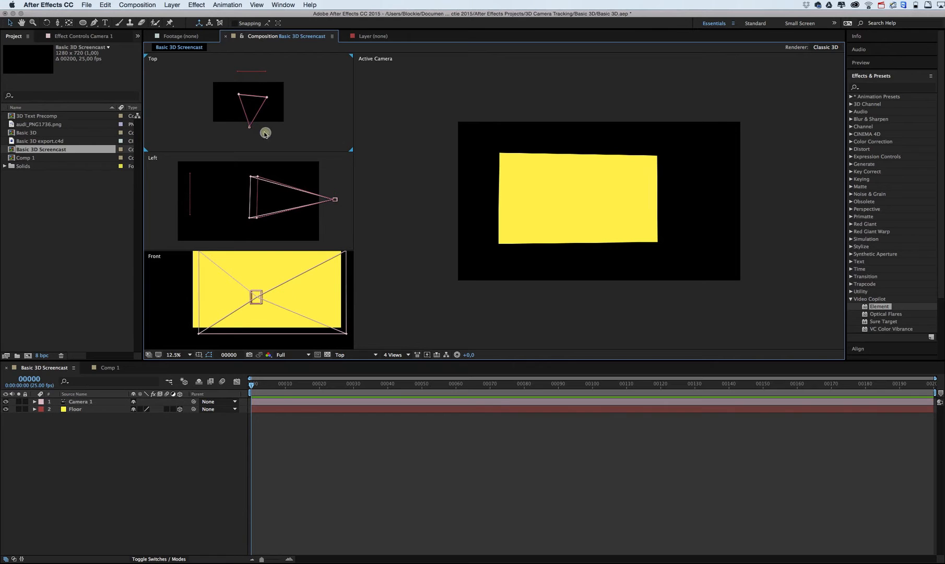
pyautogui.moveTo(250, 129)
pyautogui.mouseDown()
pyautogui.moveTo(293, 104)
pyautogui.moveTo(285, 95)
pyautogui.moveTo(239, 123)
pyautogui.moveTo(249, 146)
pyautogui.moveTo(247, 128)
pyautogui.mouseUp()
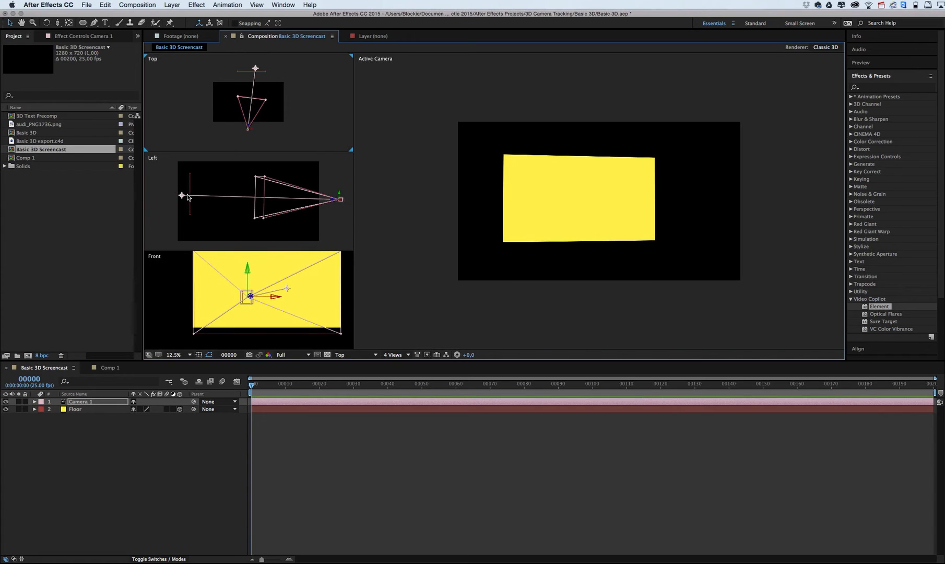
pyautogui.moveTo(182, 196); pyautogui.dragTo(189, 197)
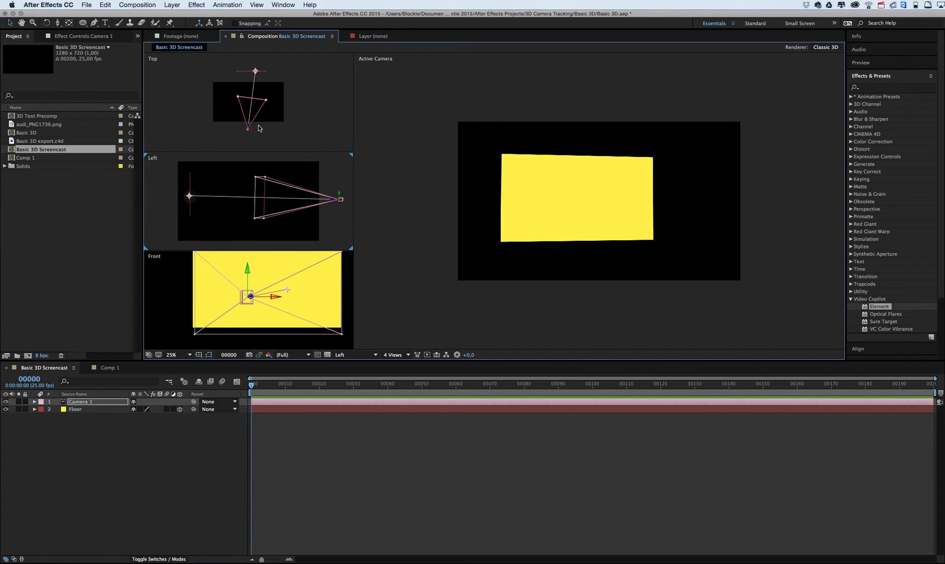
# Pull Camera 1 farther back from the Floor in the Top view while keeping its point of interest in place.
pyautogui.click(551, 206)
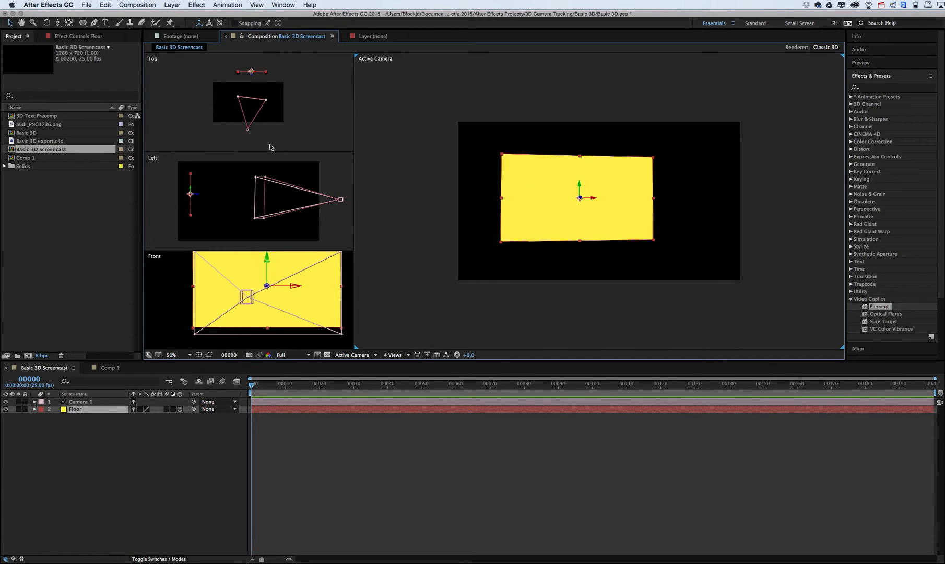
pyautogui.click(247, 130)
pyautogui.click(247, 132)
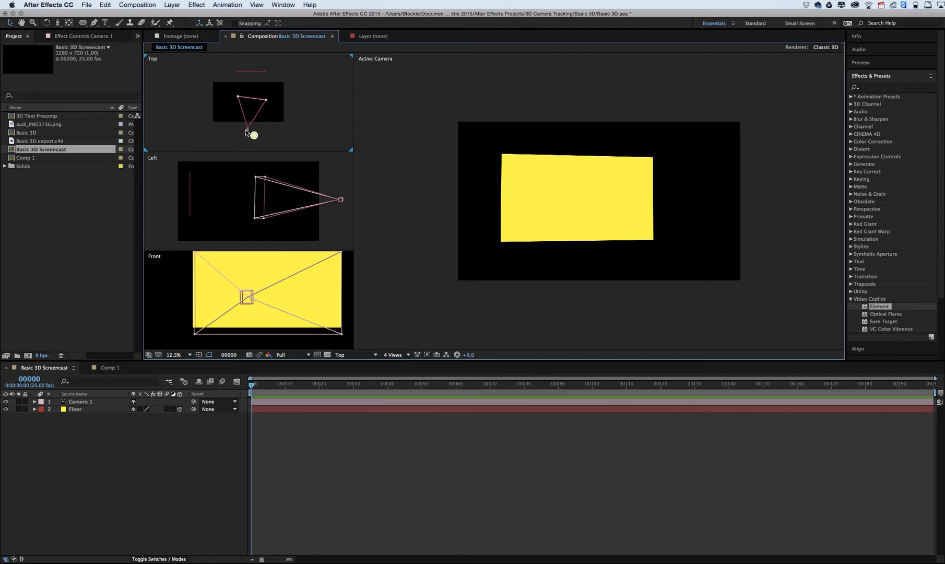
pyautogui.moveTo(247, 132)
pyautogui.mouseDown()
pyautogui.moveTo(250, 122)
pyautogui.moveTo(253, 139)
pyautogui.mouseUp()
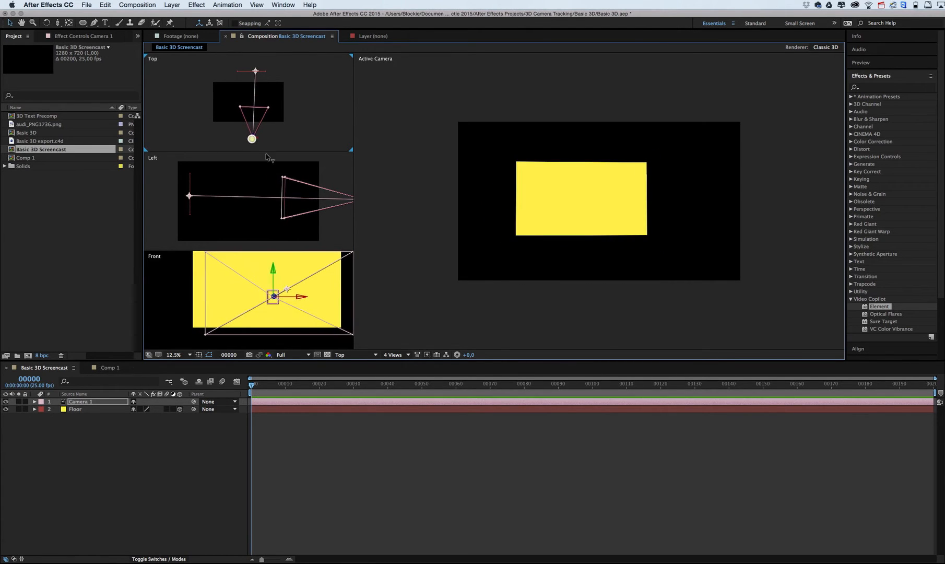
# Rotate the Floor layer around its X axis to an orientation of 270° so it lies flat.
pyautogui.click(84, 410)
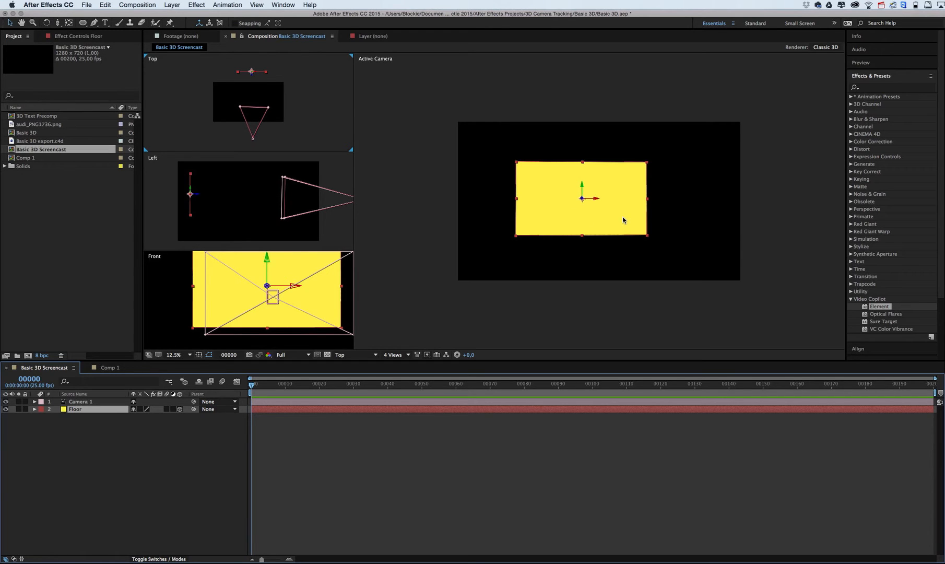
pyautogui.press('w')
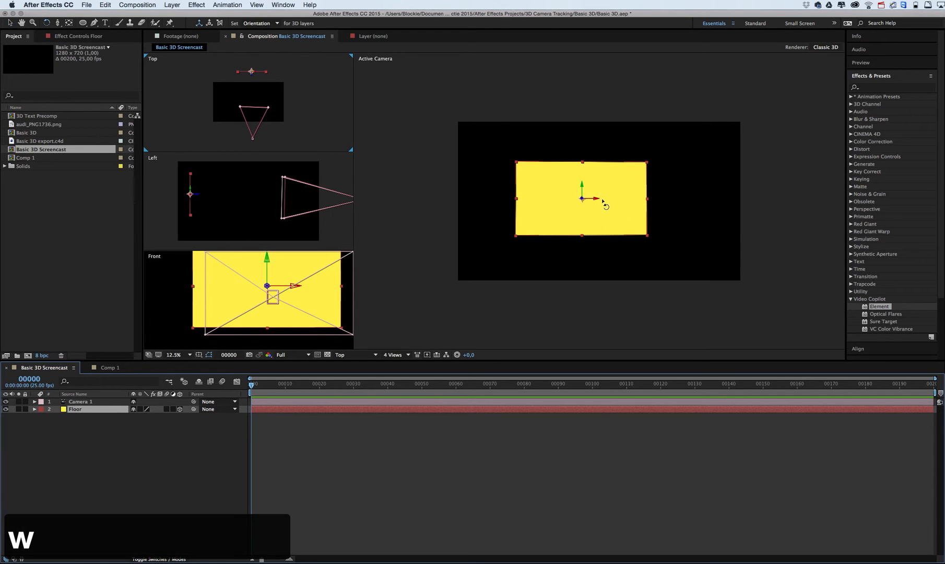
pyautogui.moveTo(596, 198)
pyautogui.mouseDown()
pyautogui.moveTo(604, 168)
pyautogui.moveTo(606, 190)
pyautogui.mouseUp()
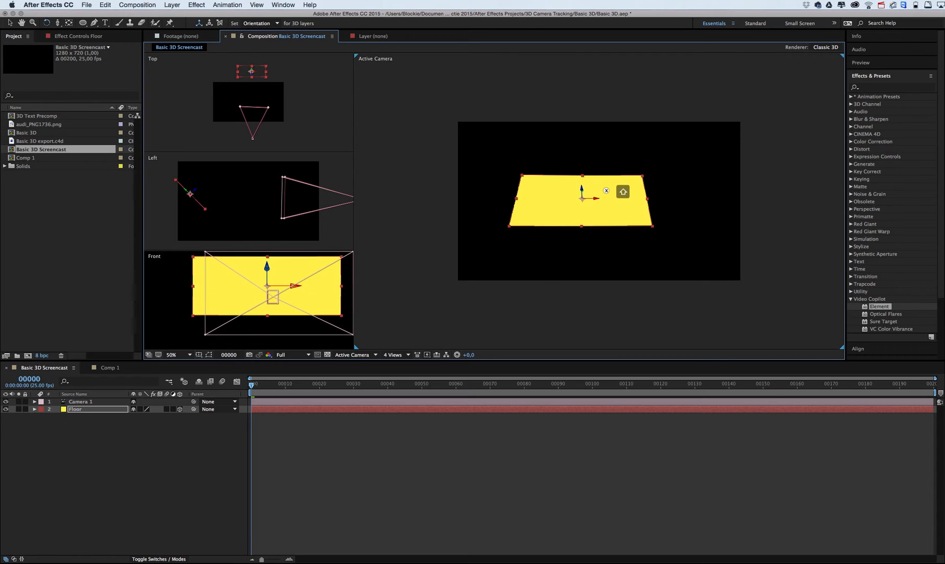
pyautogui.click(35, 409)
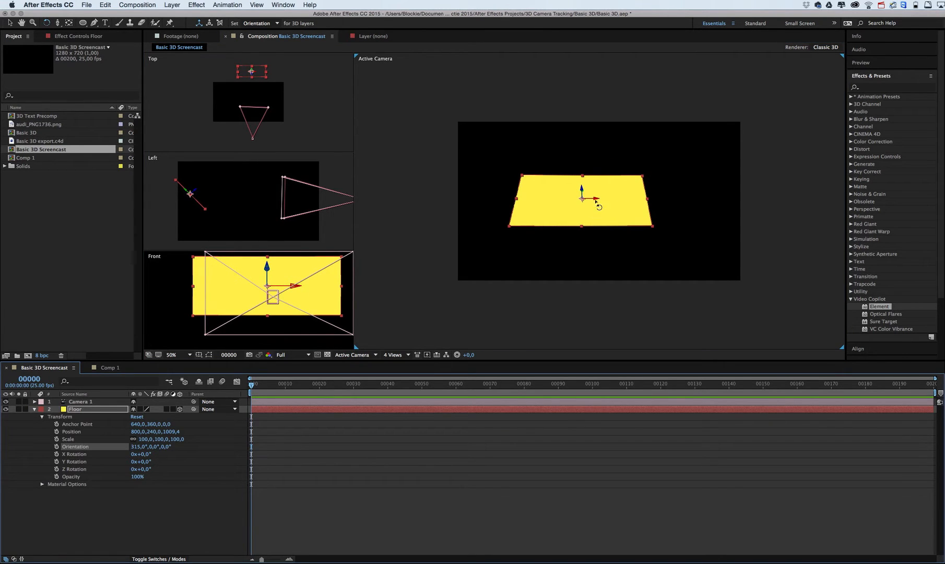
pyautogui.moveTo(595, 198)
pyautogui.mouseDown()
pyautogui.moveTo(595, 209)
pyautogui.moveTo(596, 191)
pyautogui.mouseUp()
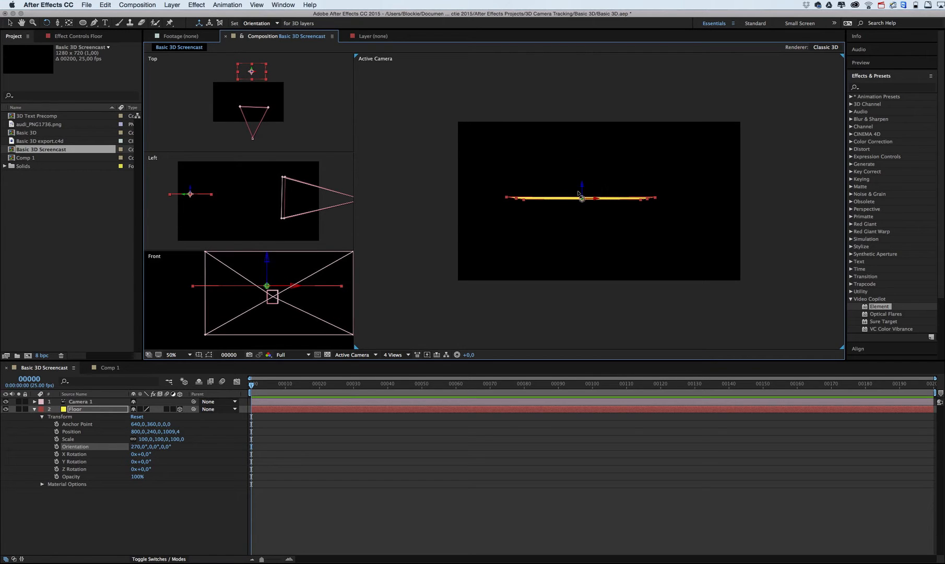
# Move the Floor to about X 940, Y 668 and enlarge it to about 347% by 443%.
pyautogui.press('v')
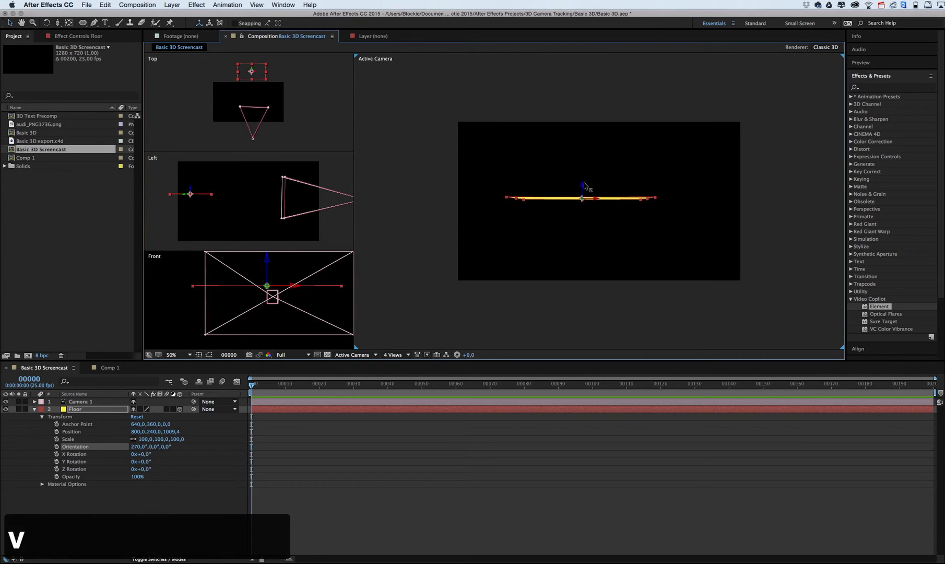
pyautogui.moveTo(584, 183); pyautogui.dragTo(589, 279)
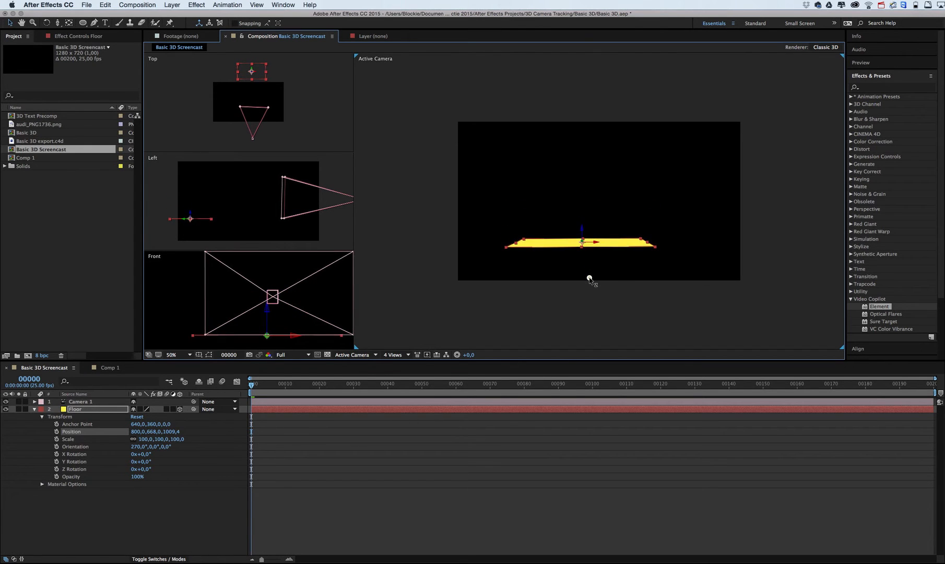
pyautogui.moveTo(593, 242); pyautogui.dragTo(891, 276)
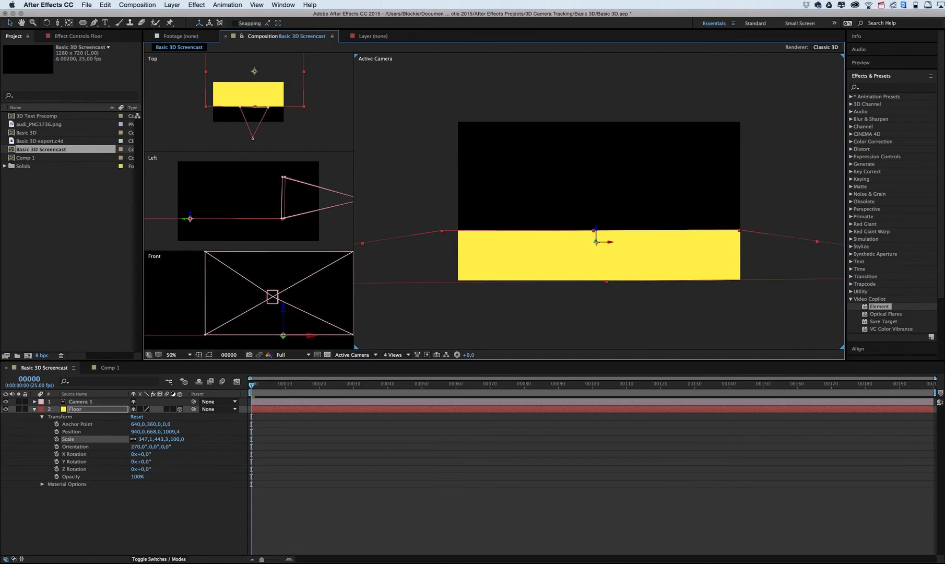
pyautogui.click(153, 505)
pyautogui.click(35, 410)
# Add a text layer reading "3D Text" to the composition.
pyautogui.rightClick(116, 432)
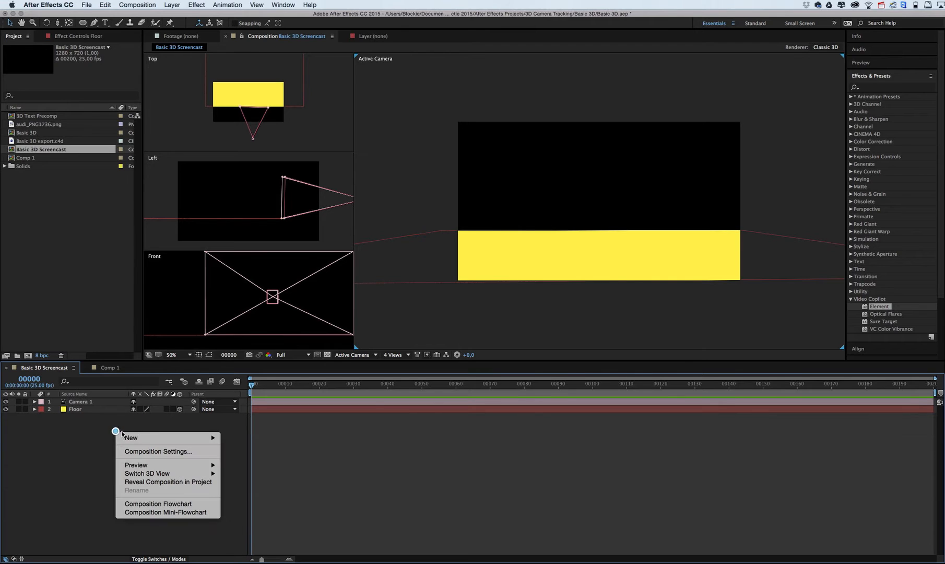
pyautogui.moveTo(137, 437)
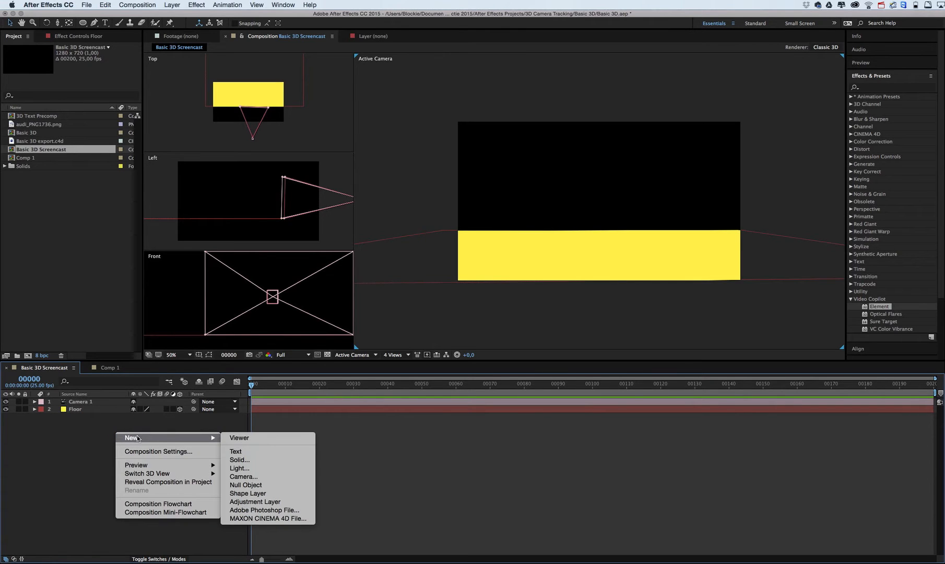
pyautogui.click(236, 451)
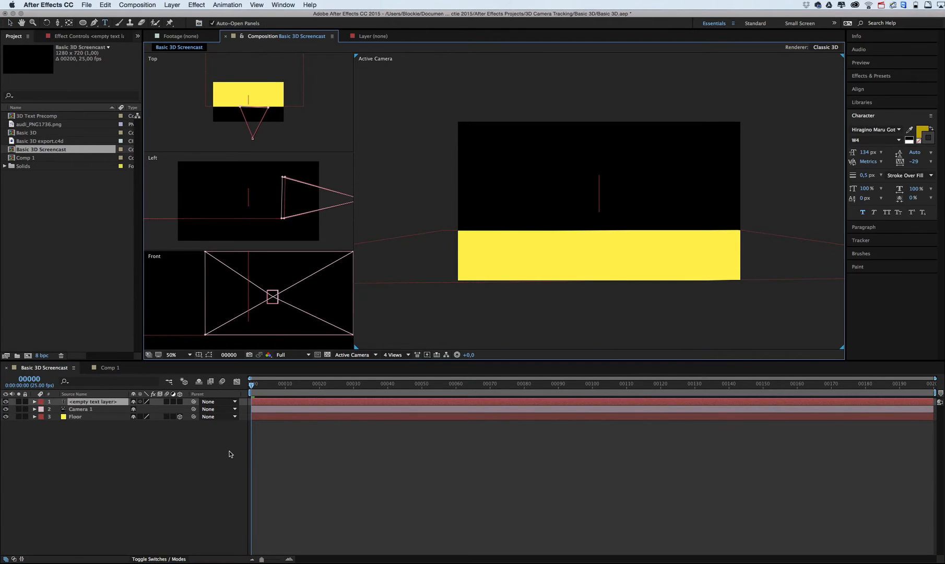
pyautogui.write('3')
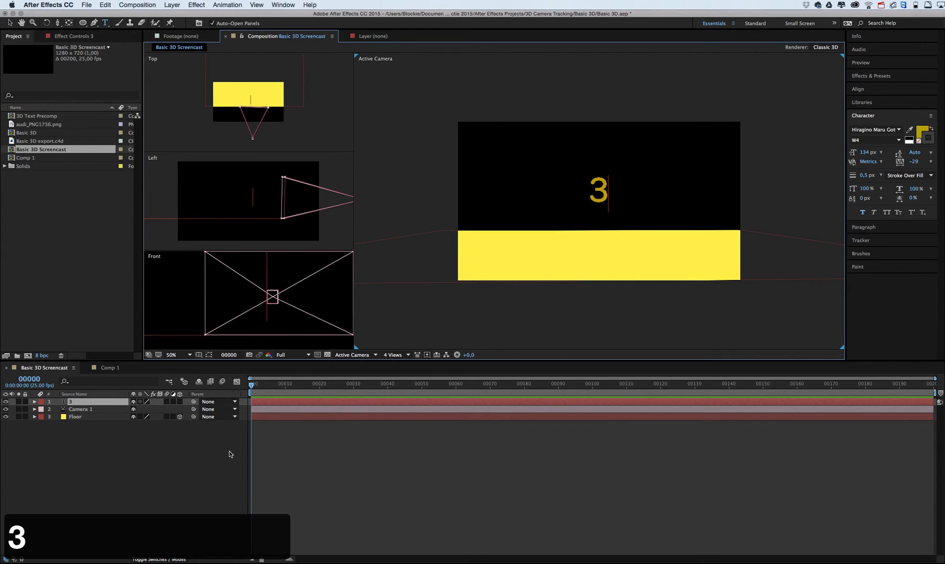
pyautogui.write('D')
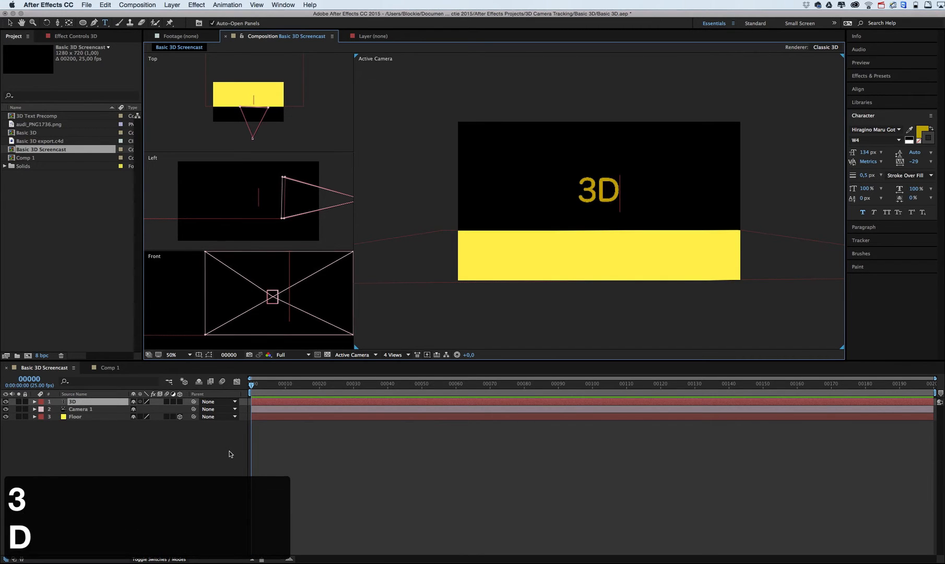
pyautogui.write(' Text')
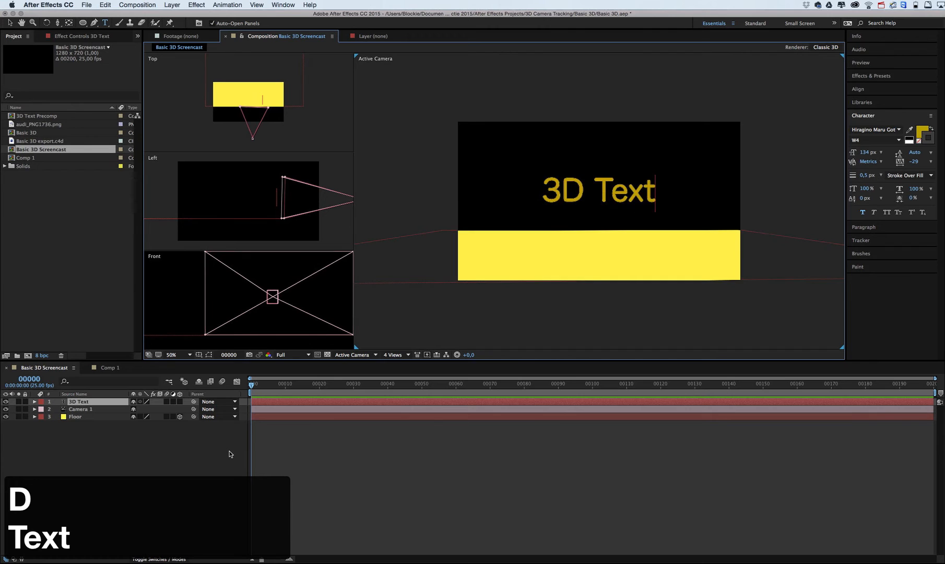
pyautogui.press('KP_Enter')
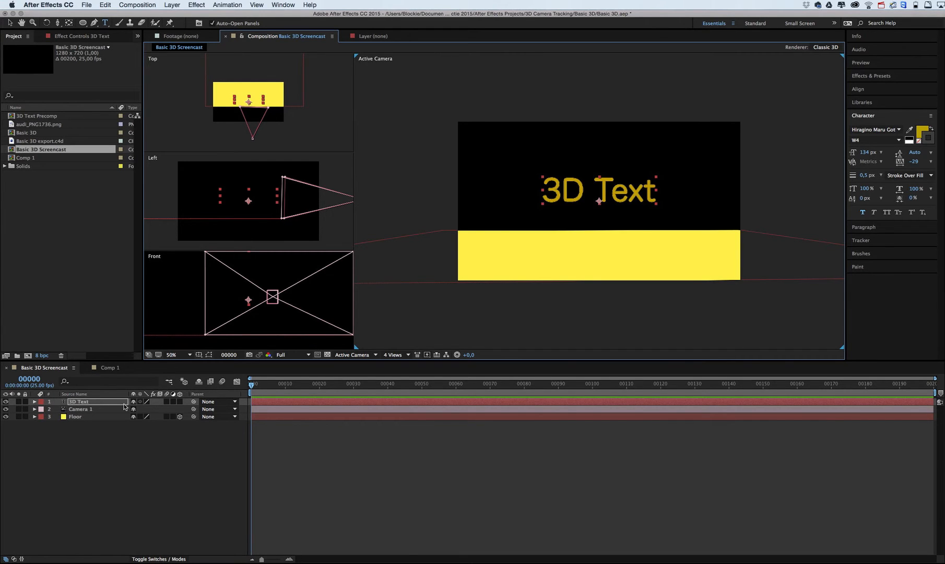
# Undo the stray empty text layer and pull Camera 1 slightly farther back in the Top view.
pyautogui.click(90, 402)
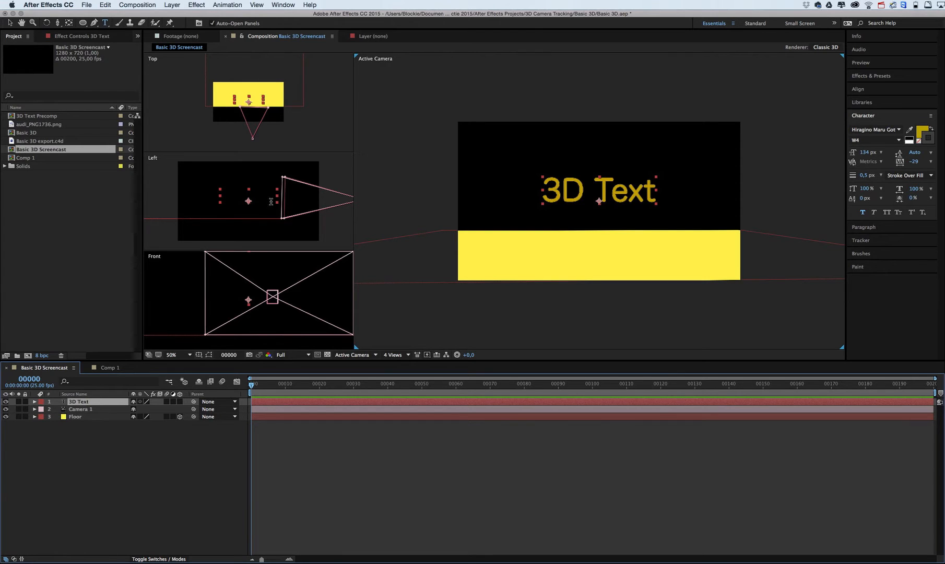
pyautogui.click(259, 143)
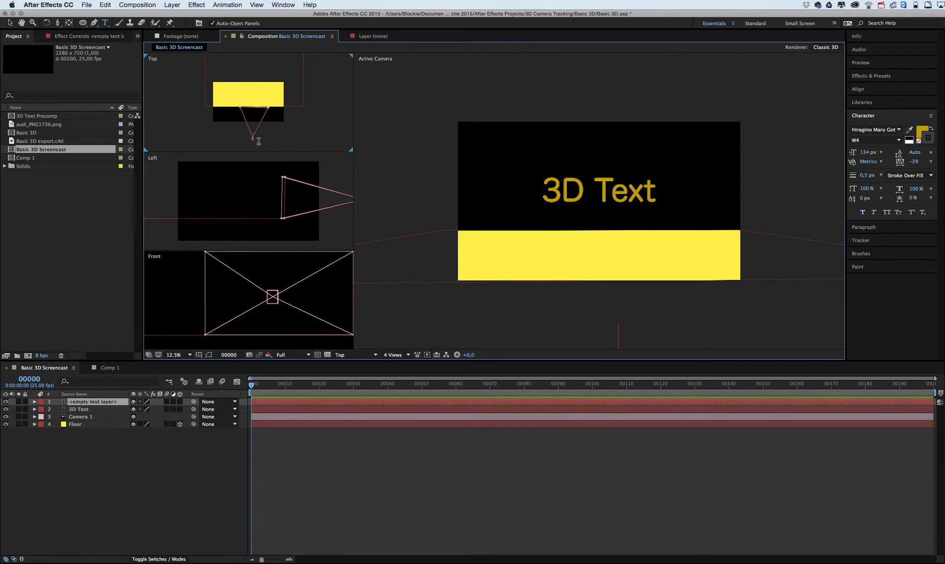
pyautogui.press('super+z')
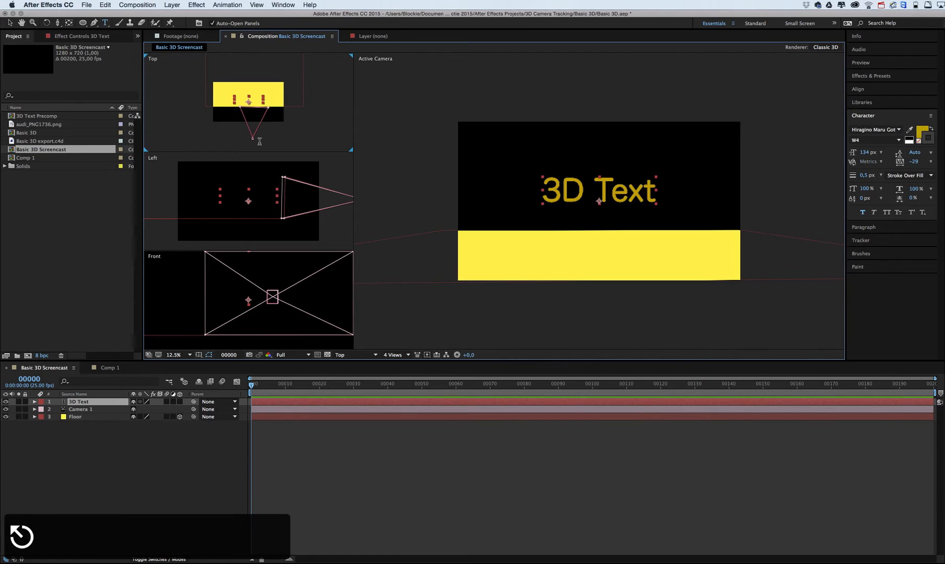
pyautogui.press('v')
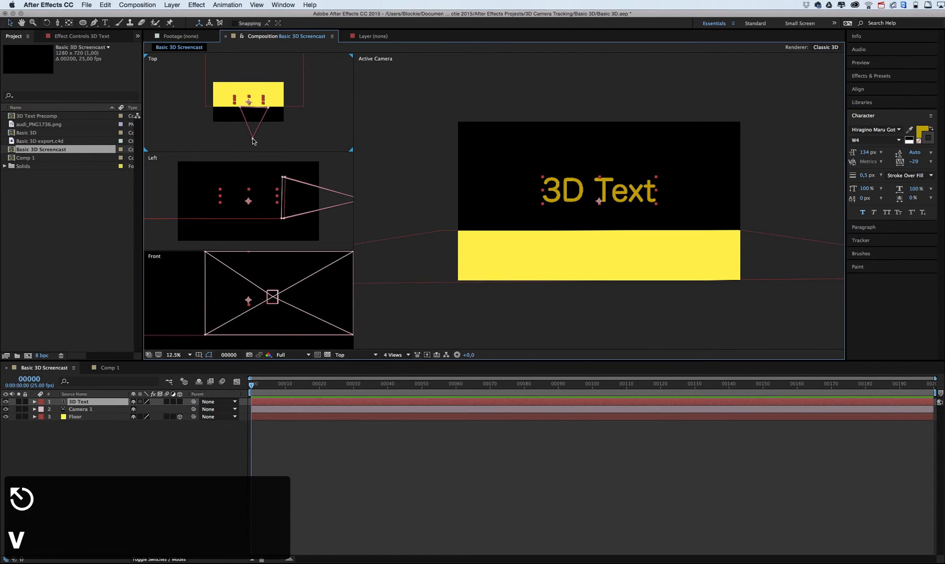
pyautogui.moveTo(252, 141)
pyautogui.mouseDown()
pyautogui.moveTo(317, 127)
pyautogui.moveTo(230, 140)
pyautogui.moveTo(263, 144)
pyautogui.moveTo(254, 145)
pyautogui.mouseUp()
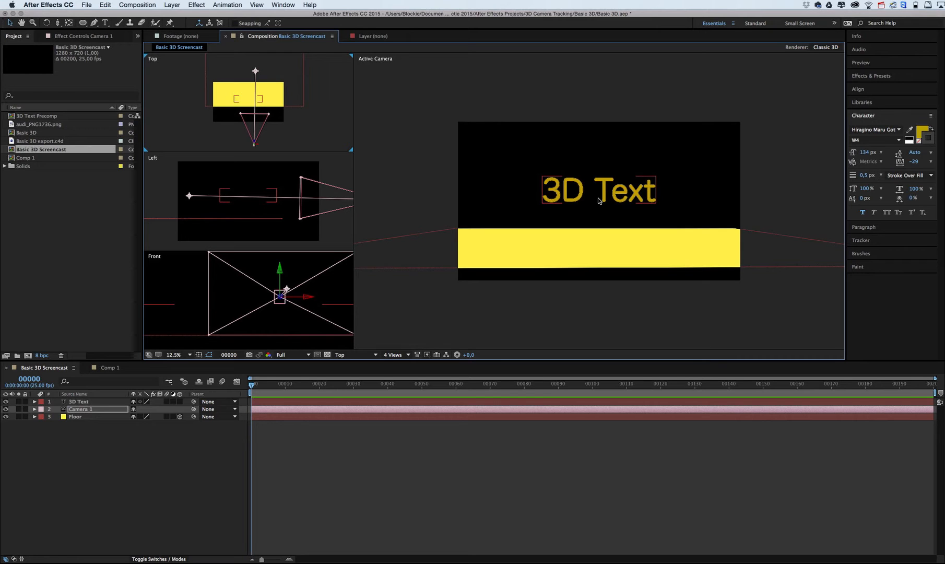
# Remove the stroke colour from the 3D Text layer so only its golden fill remains.
pyautogui.press('.')
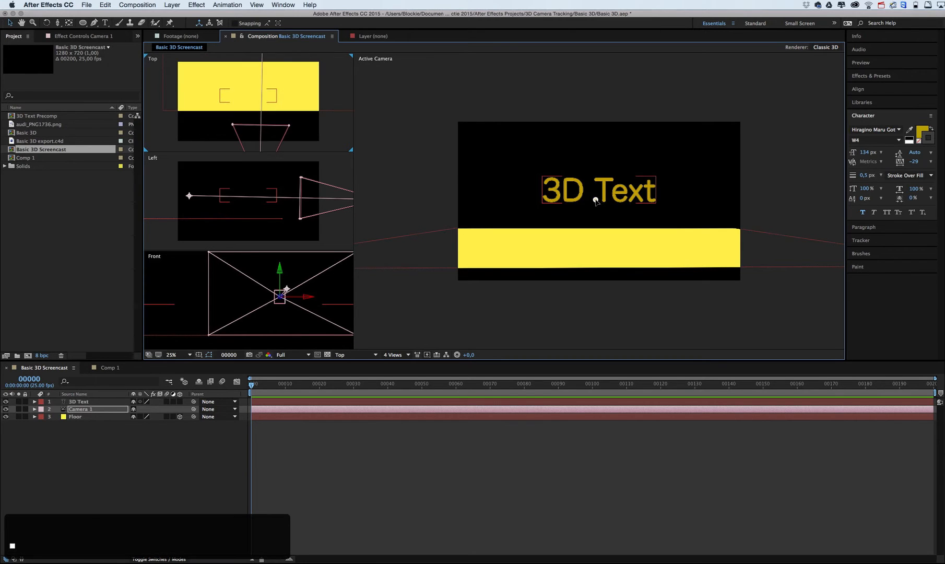
pyautogui.click(596, 201)
pyautogui.press('.')
pyautogui.press(',')
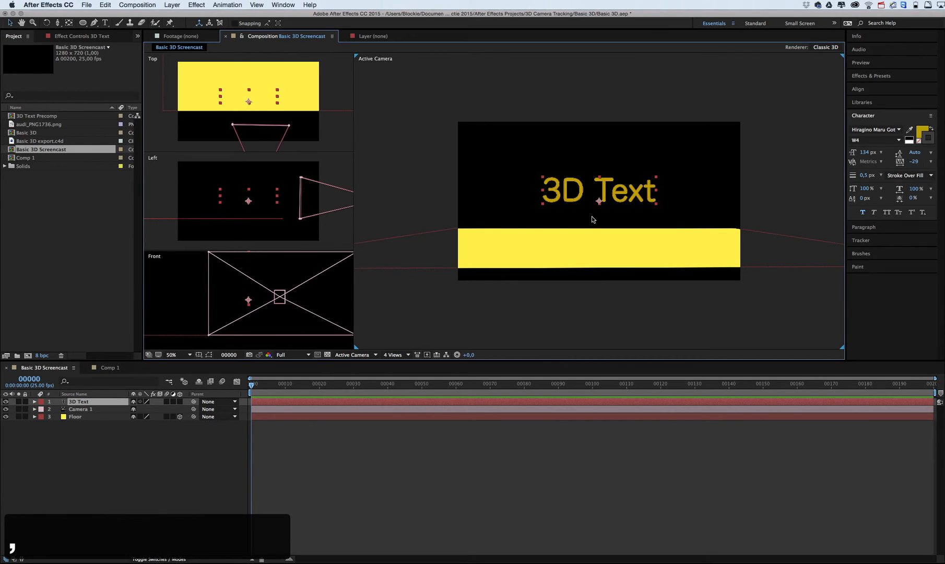
pyautogui.press('.')
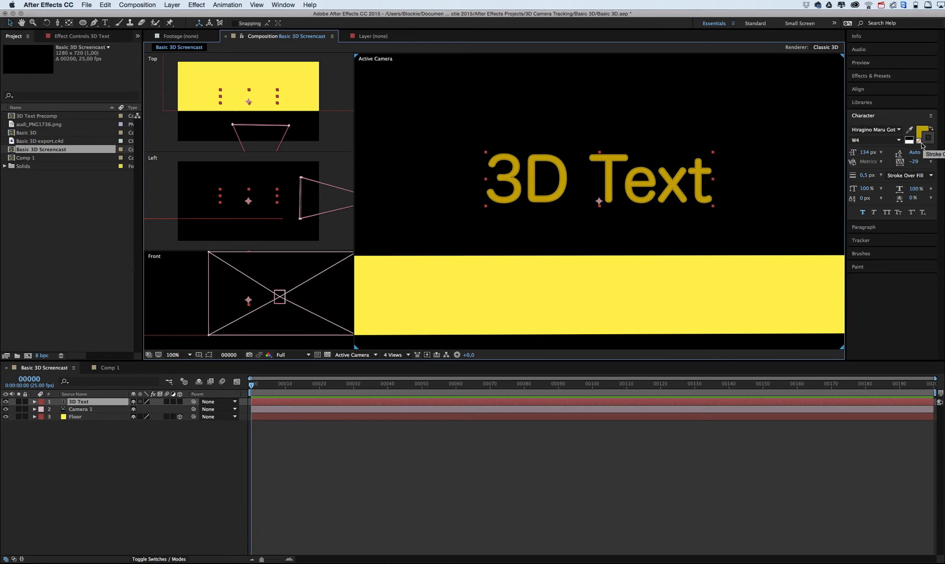
pyautogui.click(922, 140)
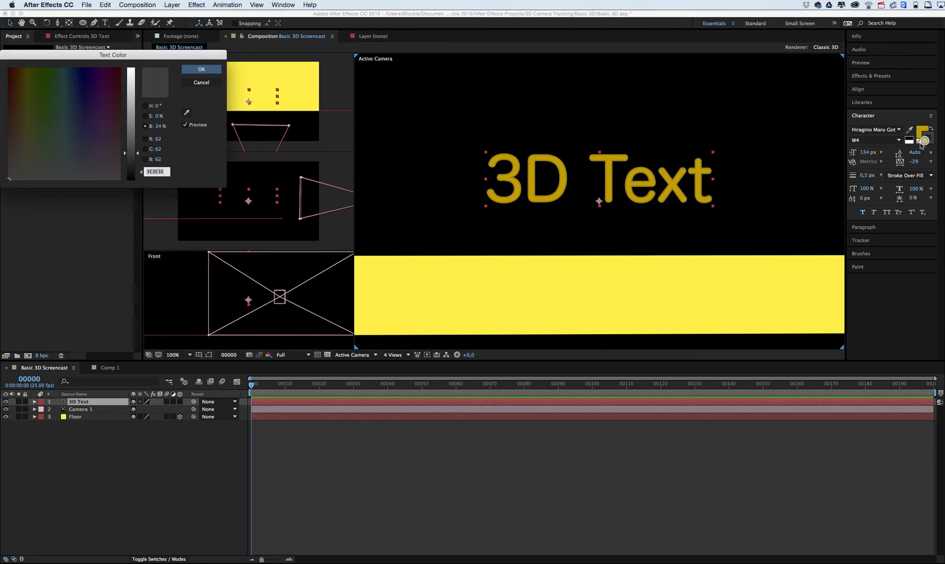
pyautogui.click(201, 82)
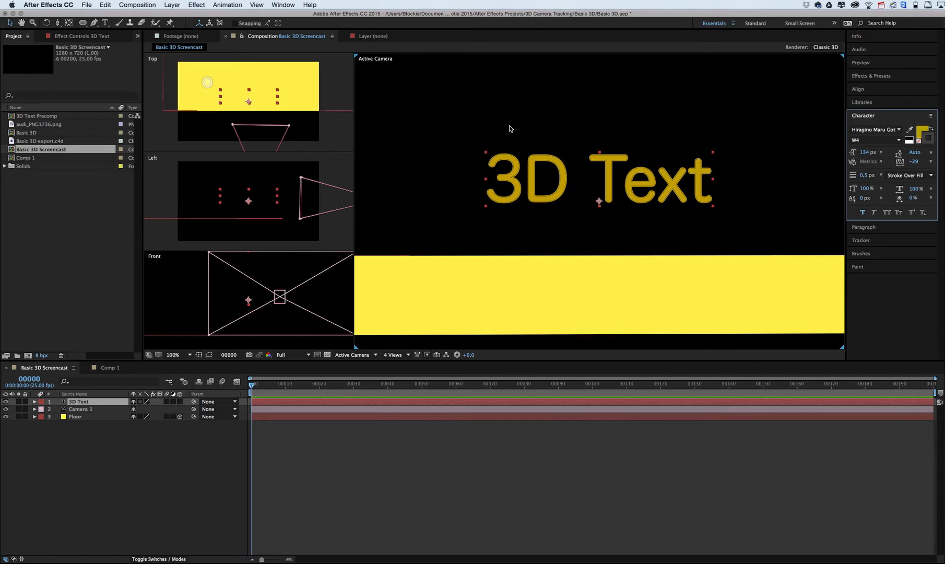
pyautogui.click(919, 141)
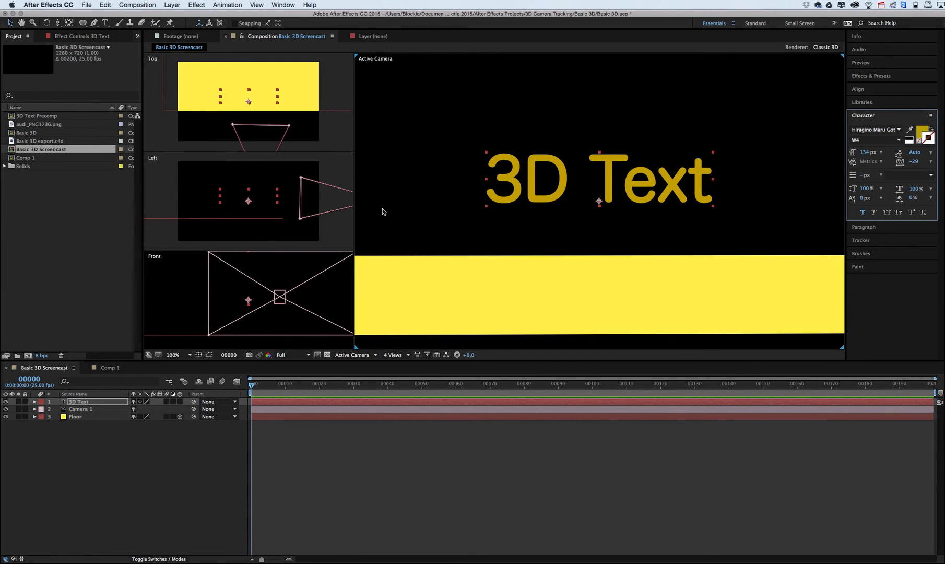
# Turn the 3D Text layer into a 3D layer.
pyautogui.click(184, 462)
pyautogui.click(78, 401)
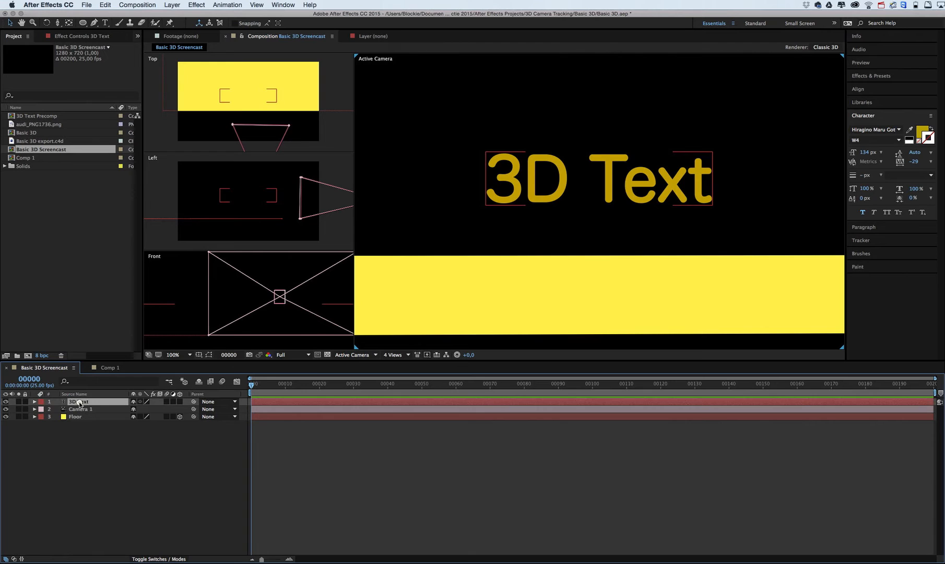
pyautogui.click(180, 402)
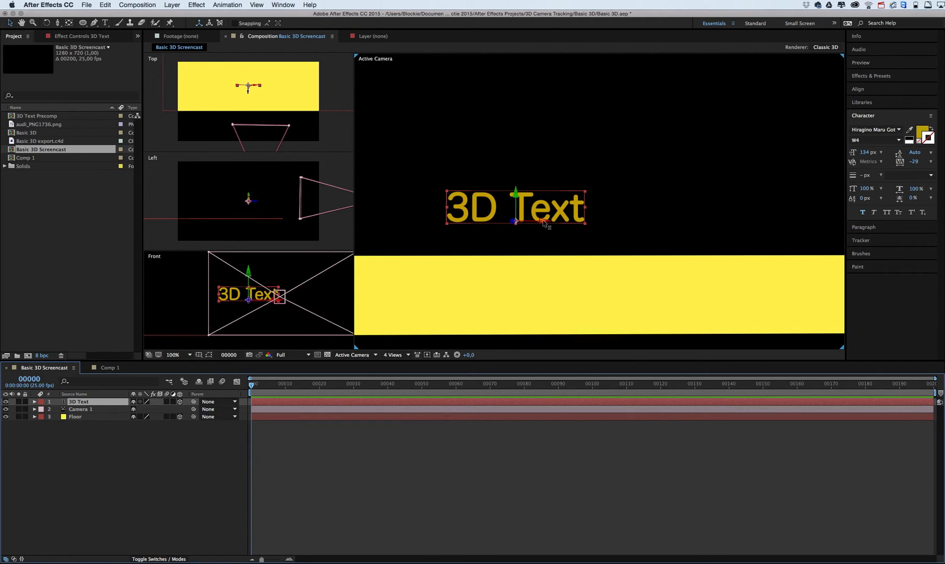
# Move the 3D Text closer to the horizontal centre and slightly farther back, and lower it so it stands on the Floor.
pyautogui.moveTo(518, 200); pyautogui.dragTo(517, 151)
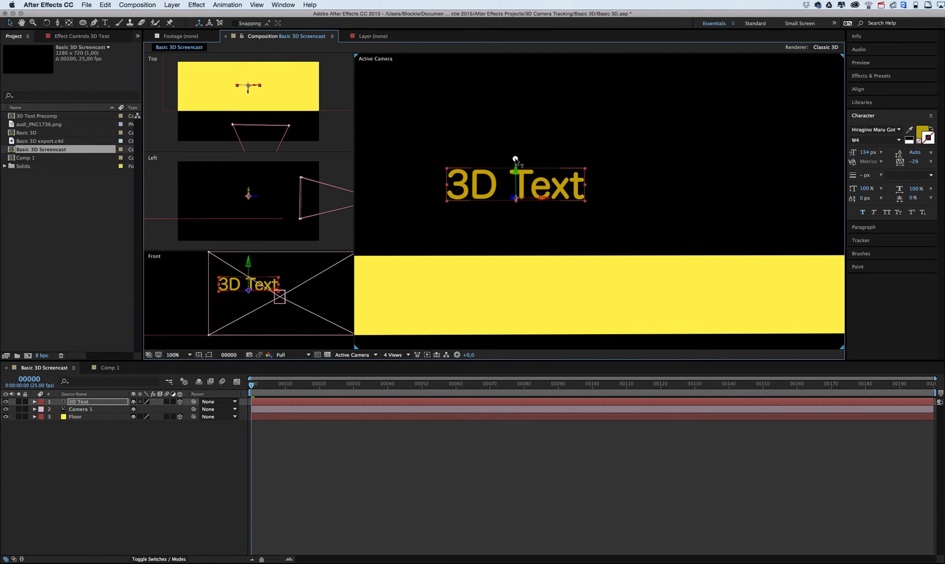
pyautogui.moveTo(563, 199); pyautogui.dragTo(617, 199)
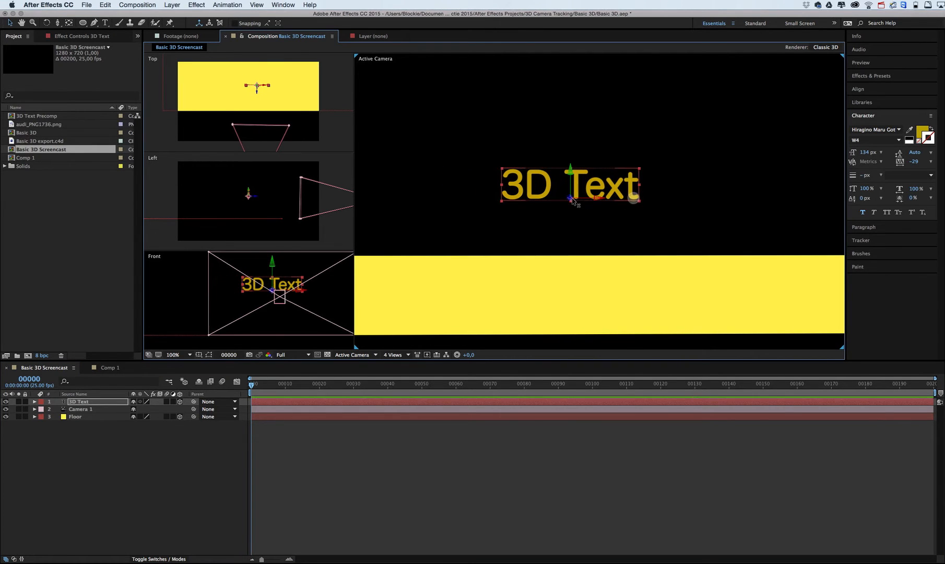
pyautogui.moveTo(457, 227); pyautogui.dragTo(649, 204)
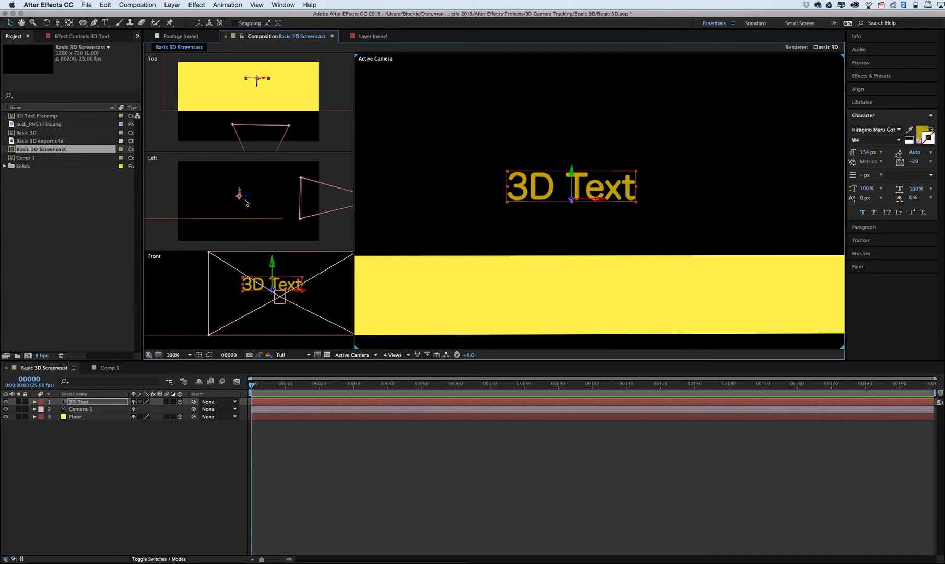
pyautogui.moveTo(240, 194); pyautogui.dragTo(242, 214)
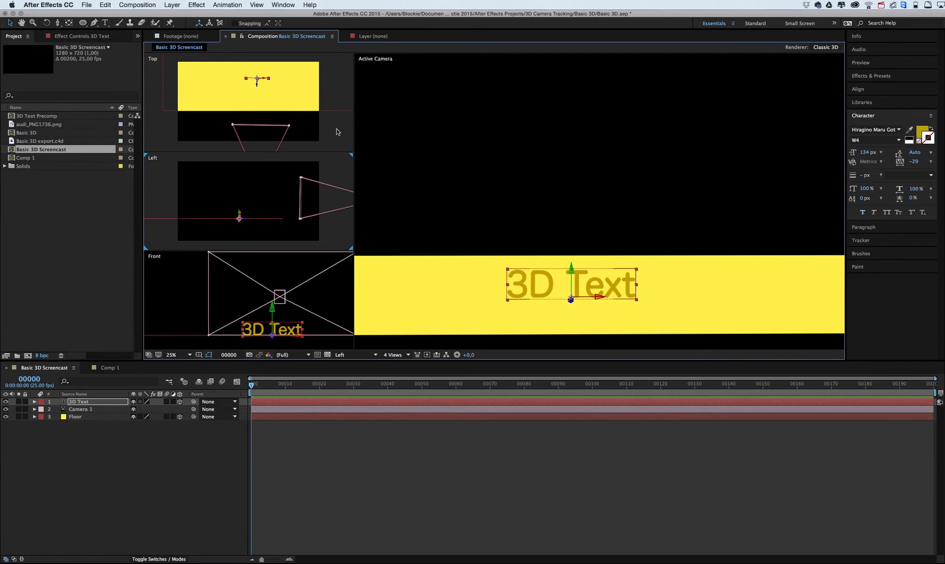
pyautogui.click(334, 215)
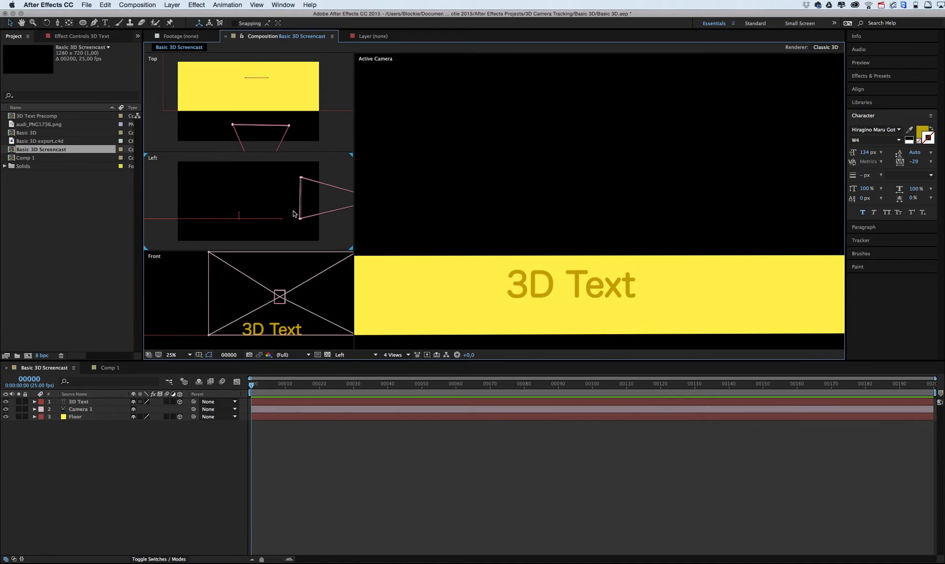
# In the Left view, aim Camera 1's point of interest at the 3D Text and move the camera closer to it.
pyautogui.press('c')
pyautogui.scroll(-3, 249, 204)
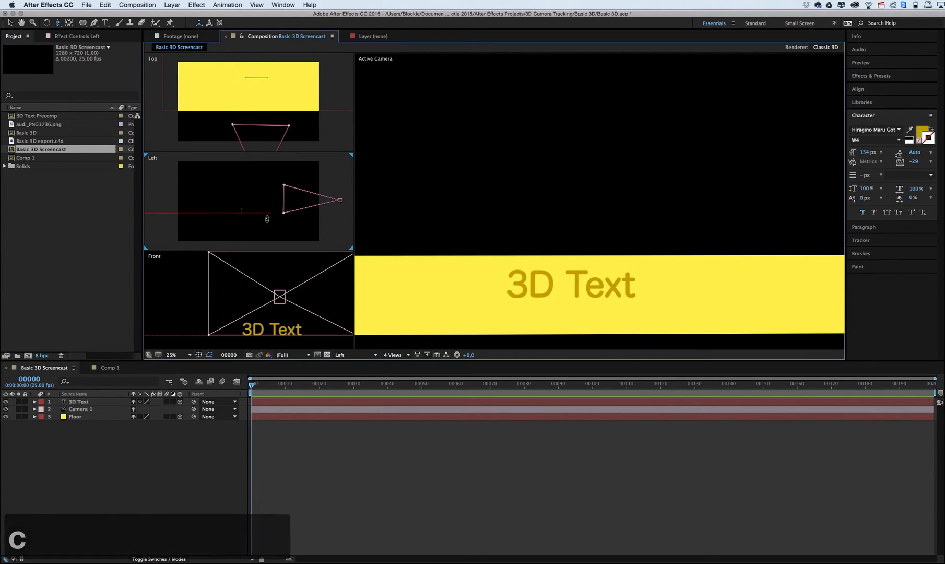
pyautogui.press('v')
pyautogui.click(341, 201)
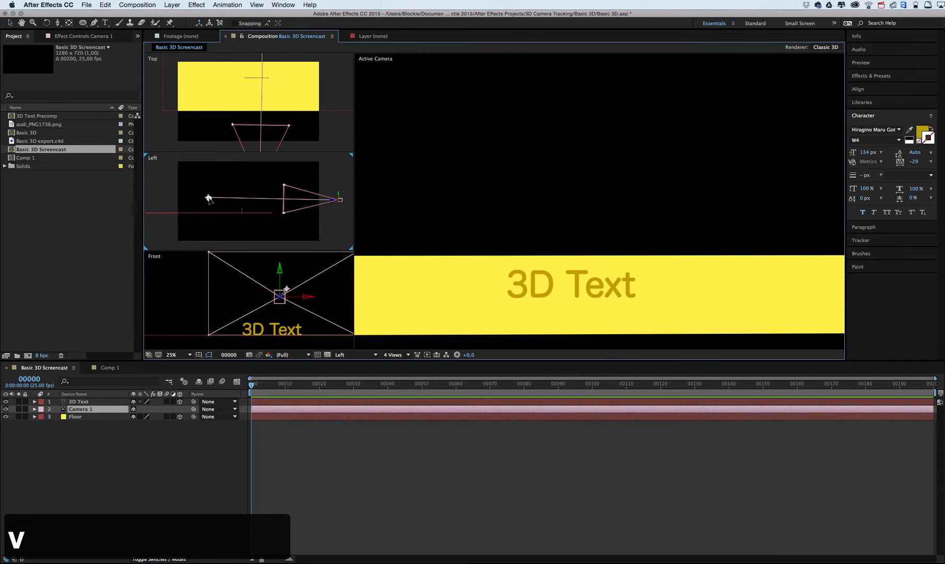
pyautogui.moveTo(208, 198); pyautogui.dragTo(241, 211)
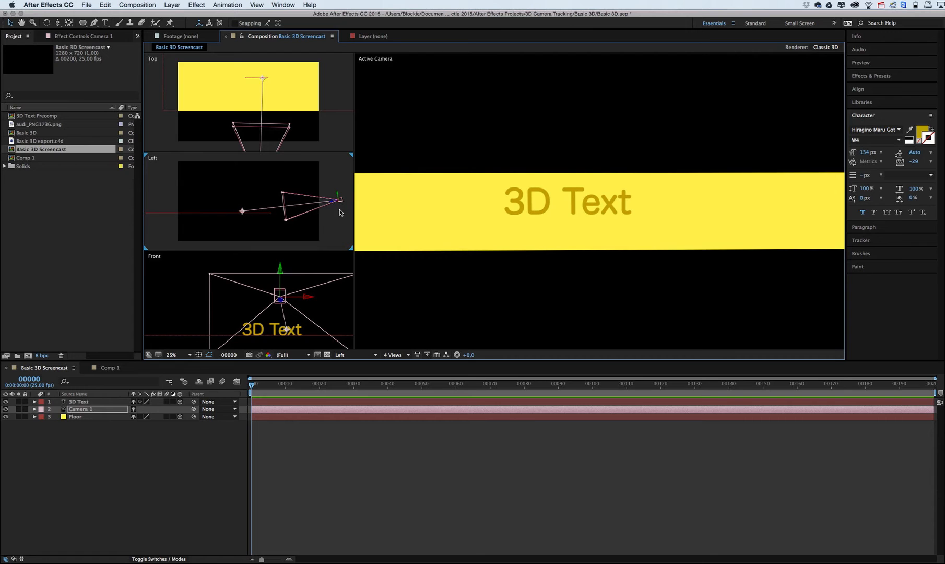
pyautogui.moveTo(339, 202); pyautogui.dragTo(310, 207)
# In the Left view, slide the Floor forward beneath the camera and move Camera 1 slightly higher and closer to the text.
pyautogui.click(220, 215)
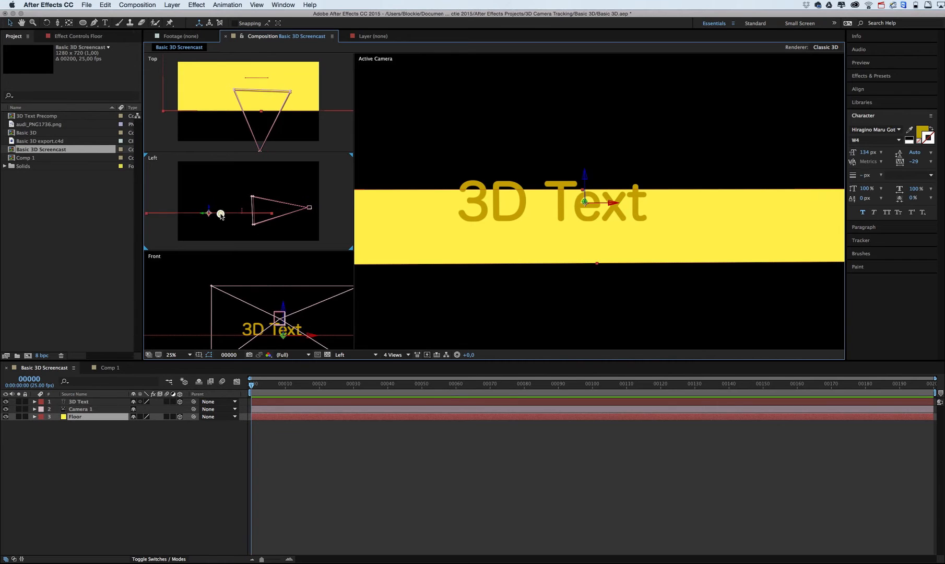
pyautogui.moveTo(205, 215); pyautogui.dragTo(232, 218)
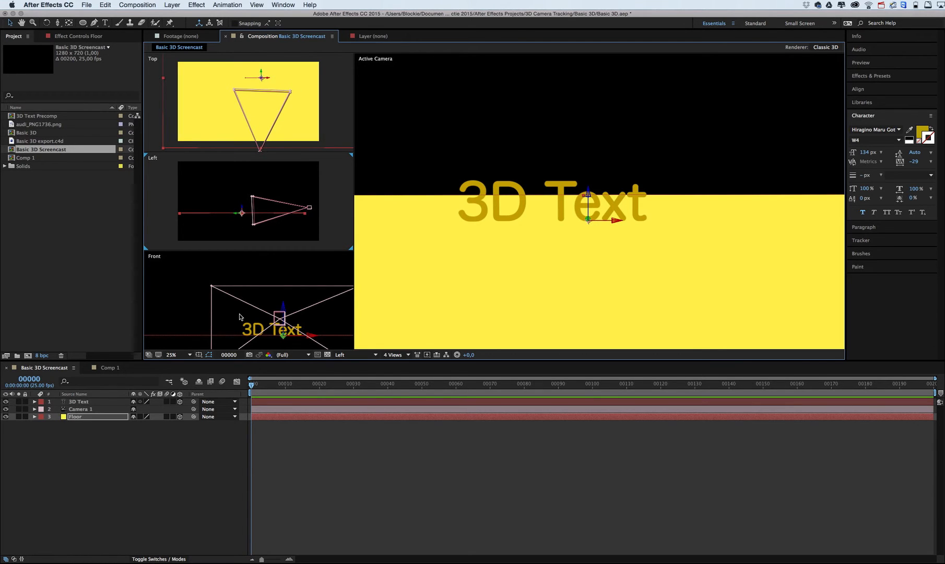
pyautogui.click(327, 209)
pyautogui.moveTo(311, 209); pyautogui.dragTo(305, 204)
pyautogui.click(484, 201)
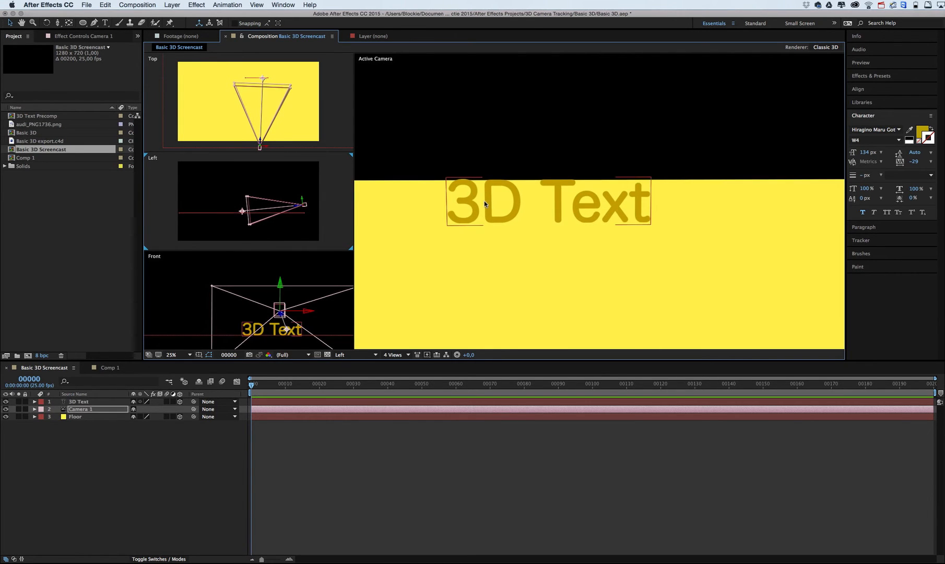
pyautogui.click(489, 201)
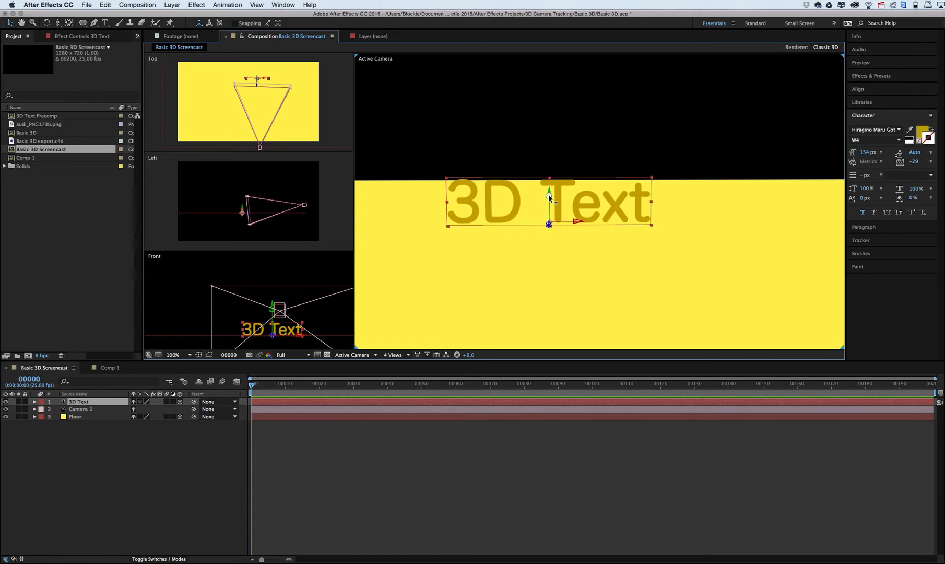
pyautogui.moveTo(549, 195); pyautogui.dragTo(548, 197)
pyautogui.click(113, 503)
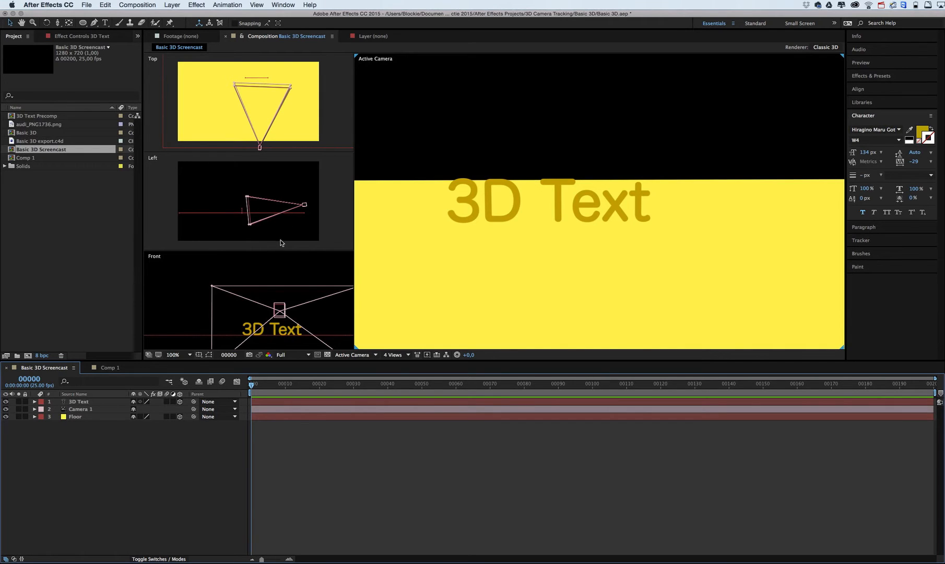
pyautogui.click(242, 213)
pyautogui.click(249, 224)
pyautogui.click(305, 207)
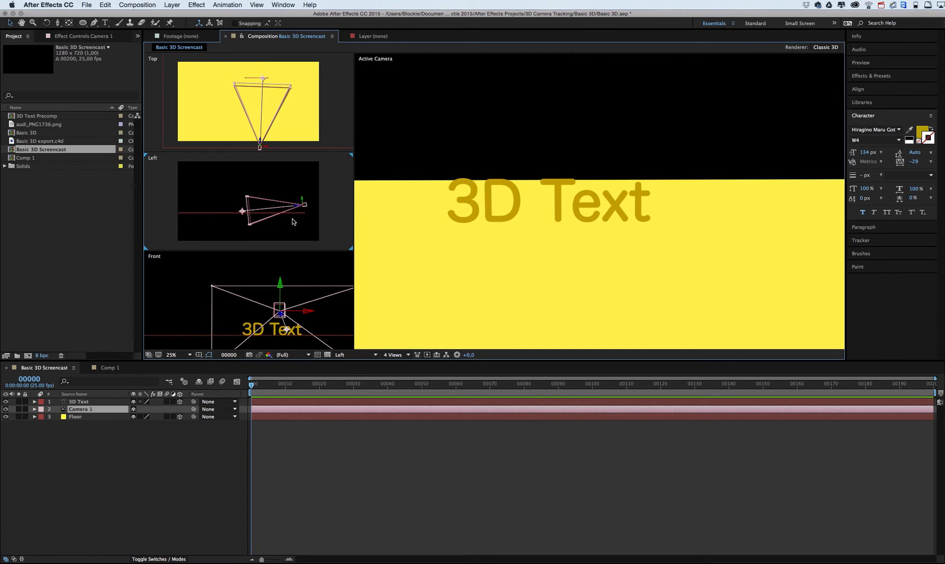
# Add a Spot light named Light 1 with 67% intensity and Casts Shadows enabled.
pyautogui.click(133, 454)
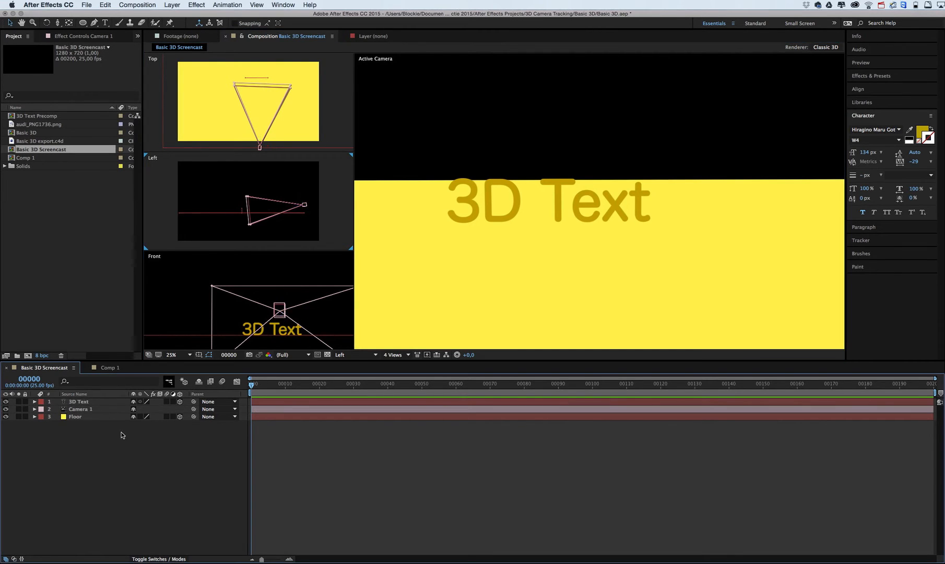
pyautogui.rightClick(156, 442)
pyautogui.moveTo(178, 446)
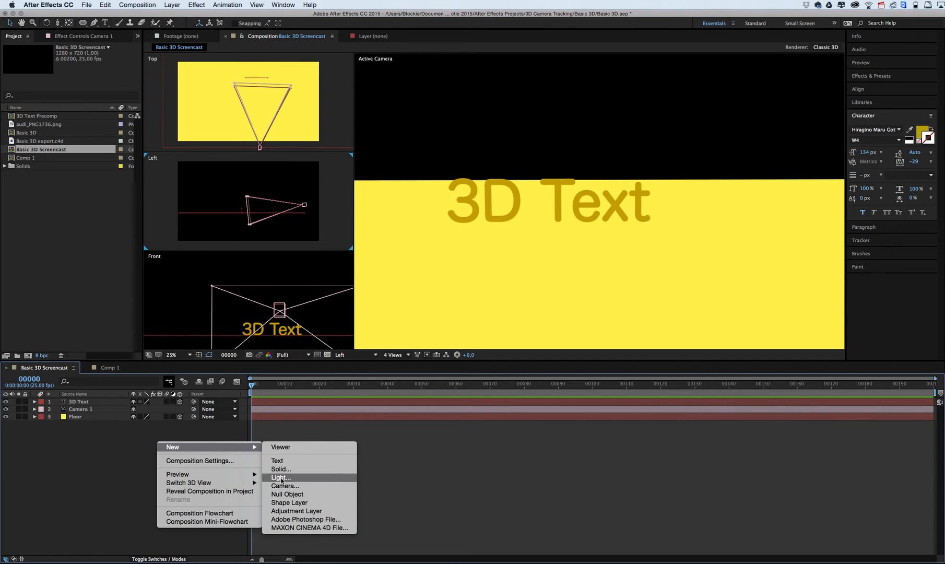
pyautogui.click(281, 478)
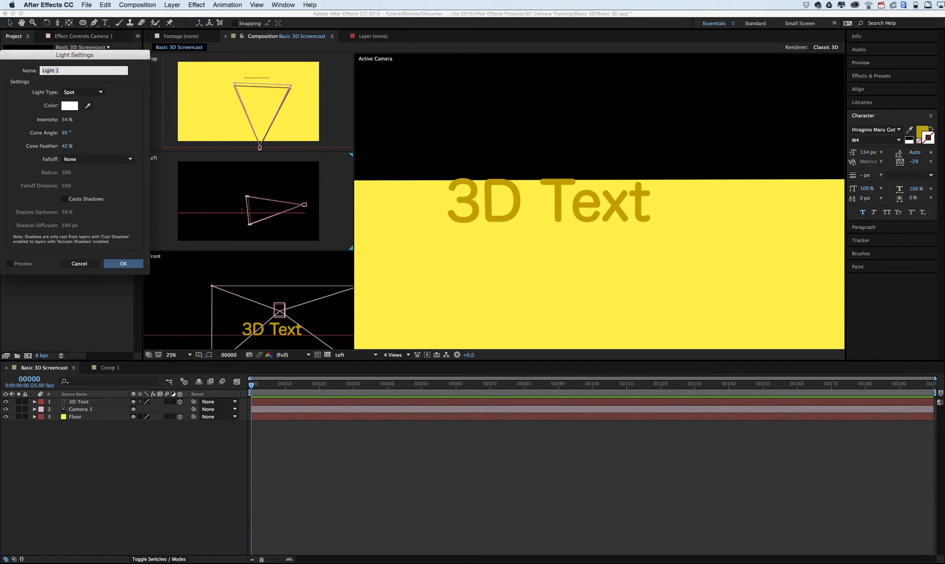
pyautogui.moveTo(67, 57); pyautogui.dragTo(242, 68)
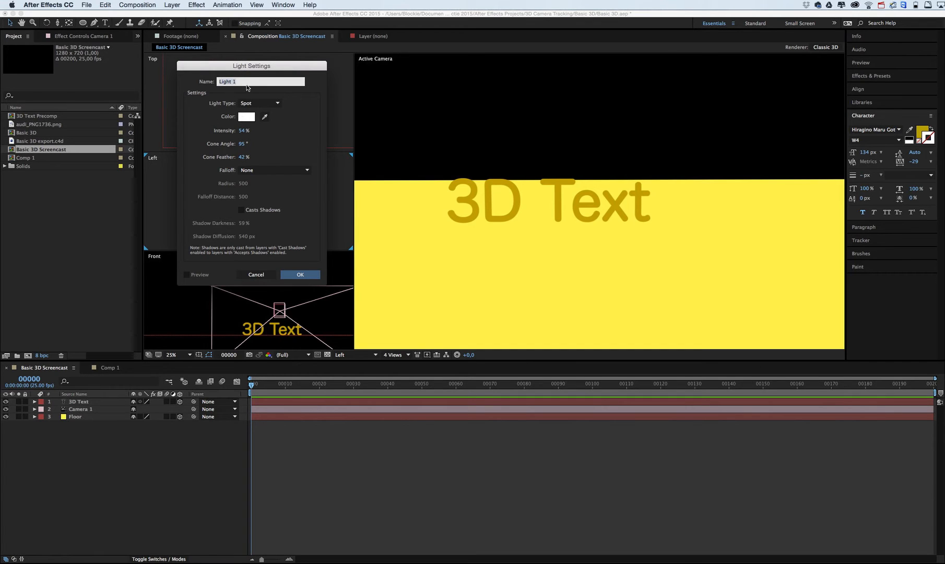
pyautogui.click(245, 105)
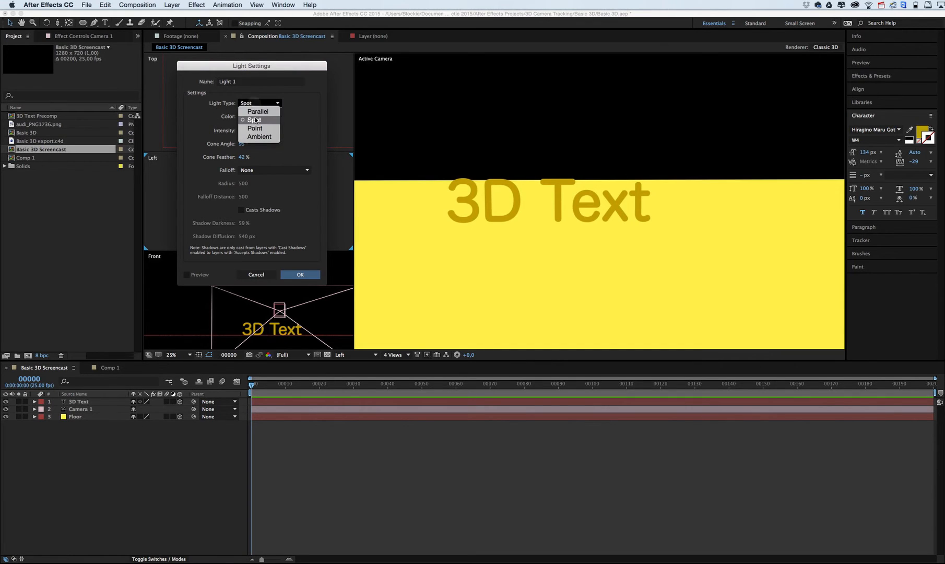
pyautogui.click(254, 119)
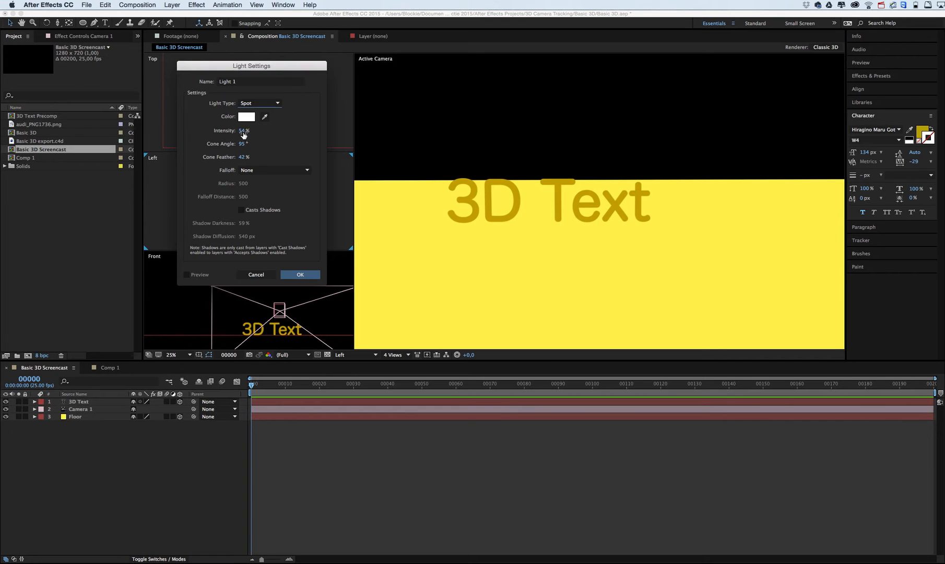
pyautogui.moveTo(243, 134); pyautogui.dragTo(248, 132)
pyautogui.click(241, 210)
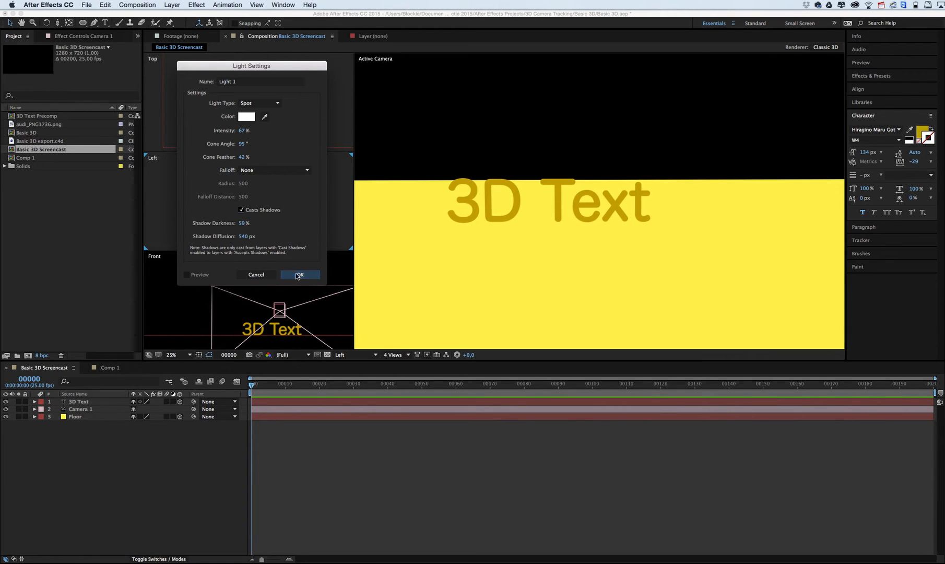
pyautogui.click(300, 274)
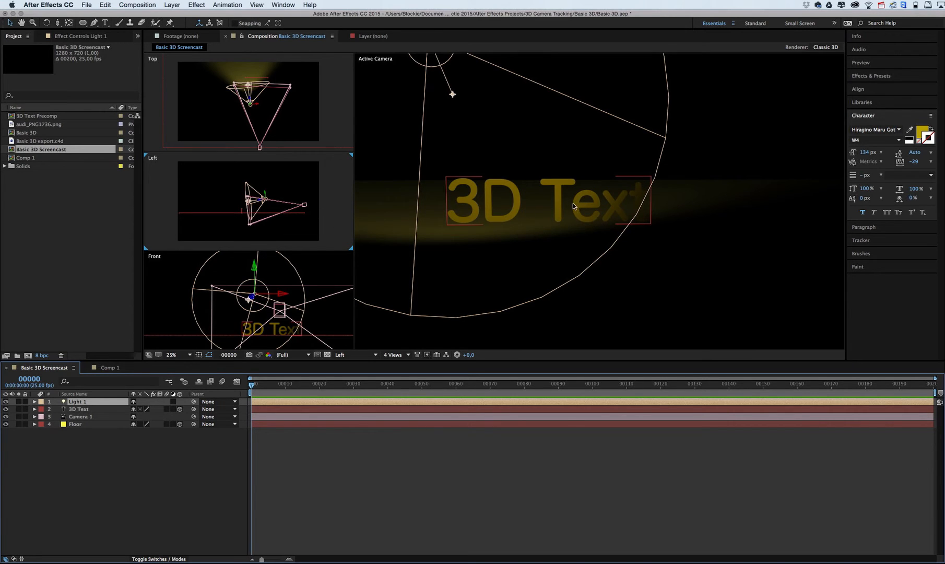
# Raise Light 1 above and in front of the 3D Text, and aim its point of interest at the text.
pyautogui.click(339, 185)
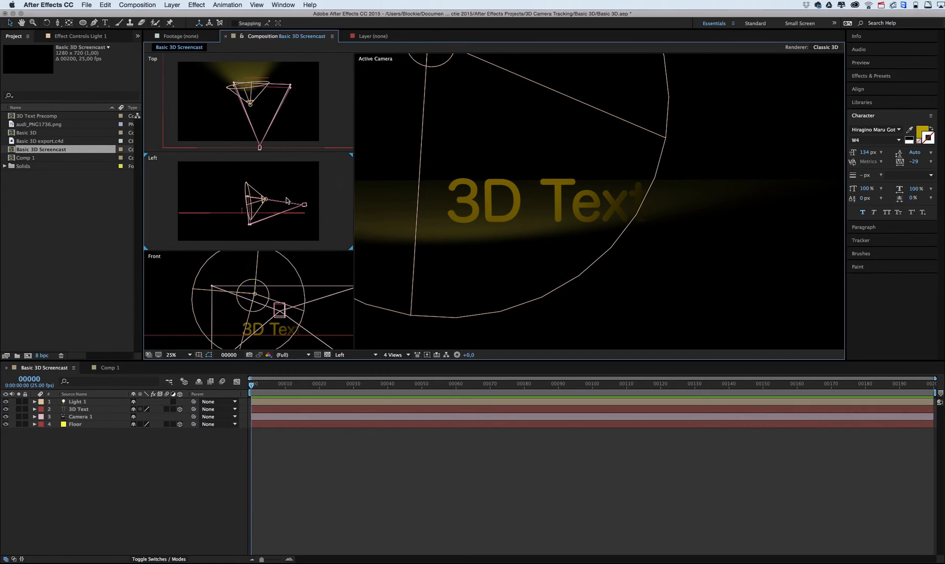
pyautogui.moveTo(267, 201); pyautogui.dragTo(242, 211)
pyautogui.moveTo(248, 77)
pyautogui.mouseDown()
pyautogui.moveTo(263, 79)
pyautogui.moveTo(256, 78)
pyautogui.mouseUp()
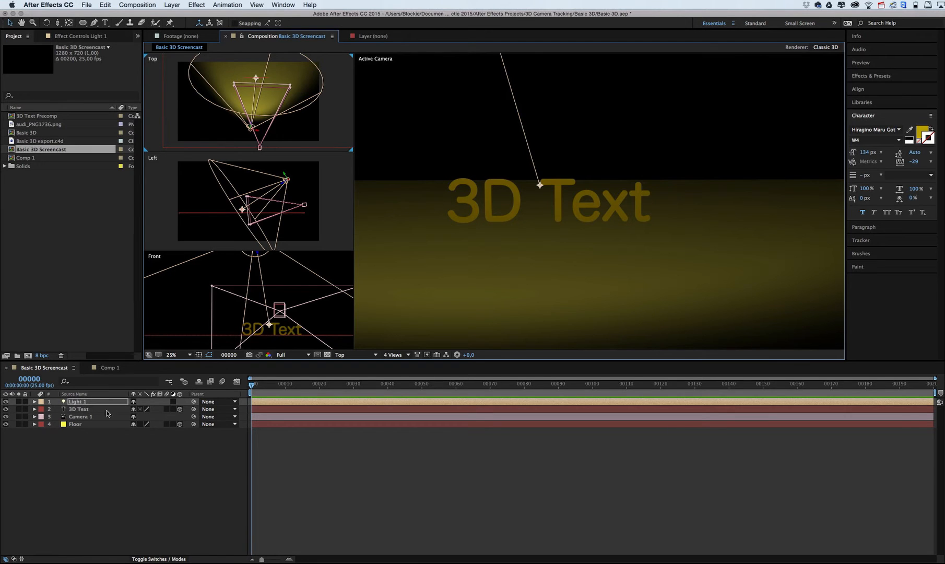
# Expand Light 1's Light Options and check its Casts Shadows, Shadow Darkness and Shadow Diffusion settings.
pyautogui.click(35, 403)
pyautogui.click(35, 402)
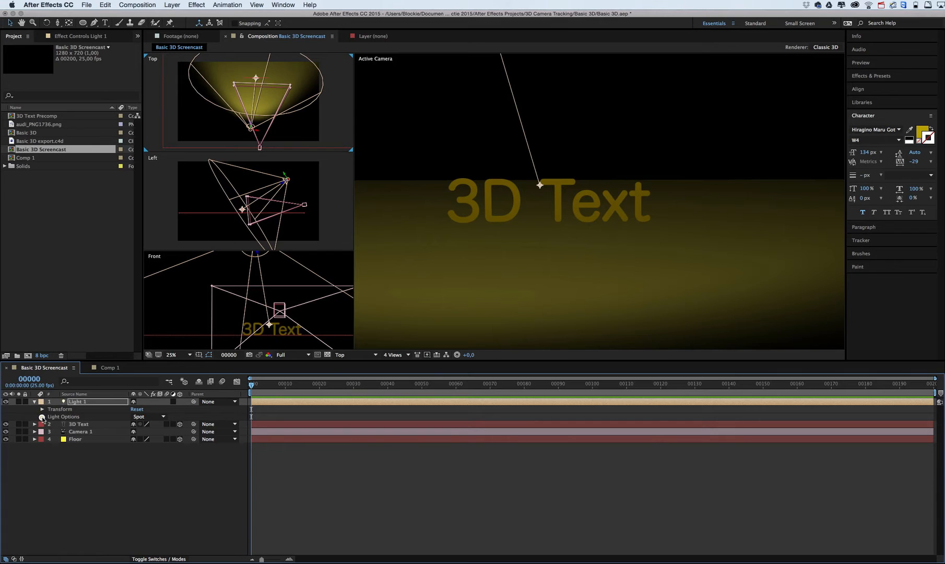
pyautogui.click(41, 417)
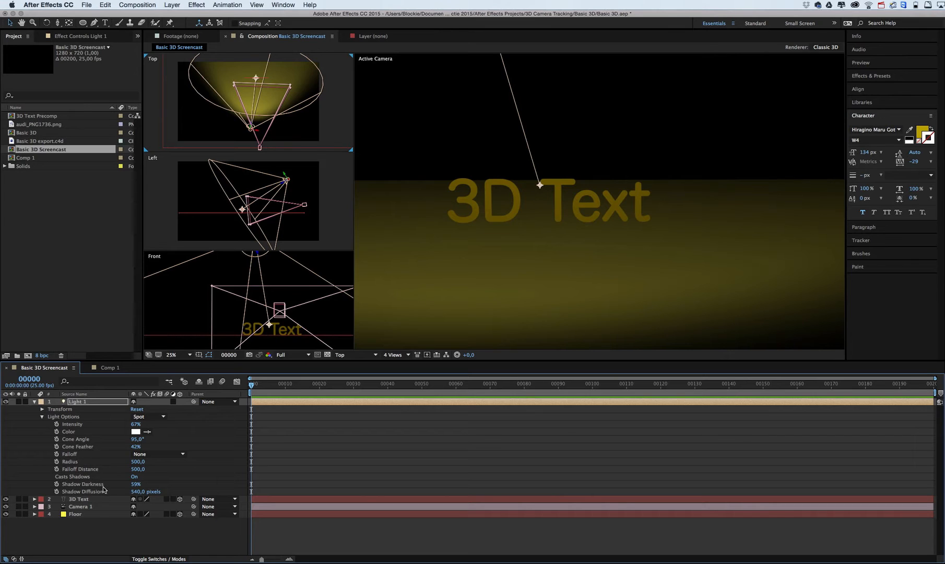
pyautogui.click(77, 477)
pyautogui.click(142, 528)
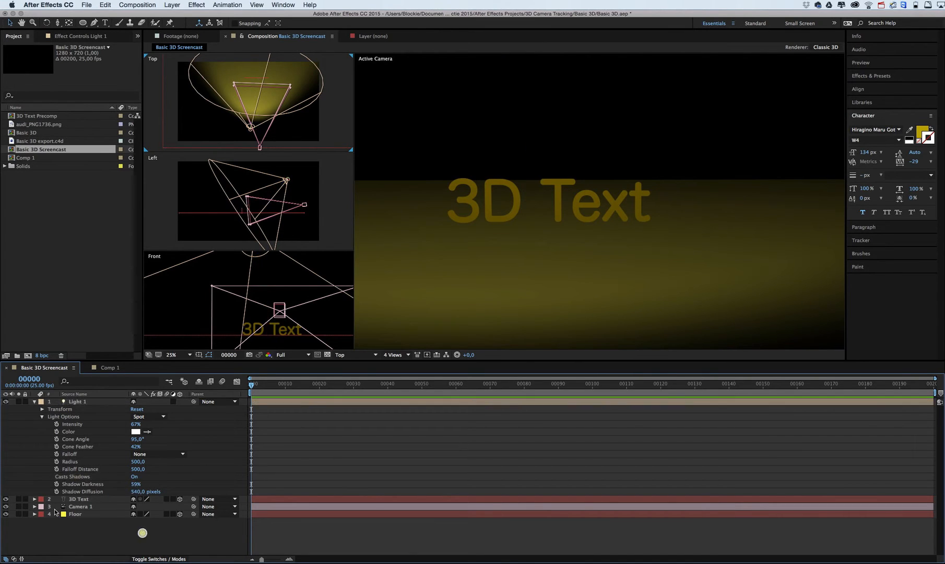
# Turn on Casts Shadows in the Material Options of the 3D Text layer.
pyautogui.click(35, 402)
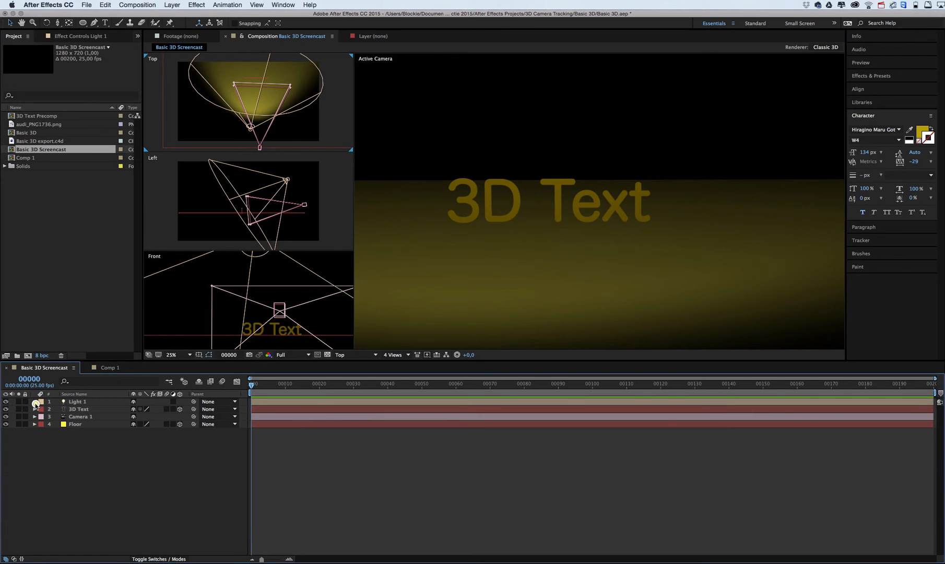
pyautogui.click(79, 410)
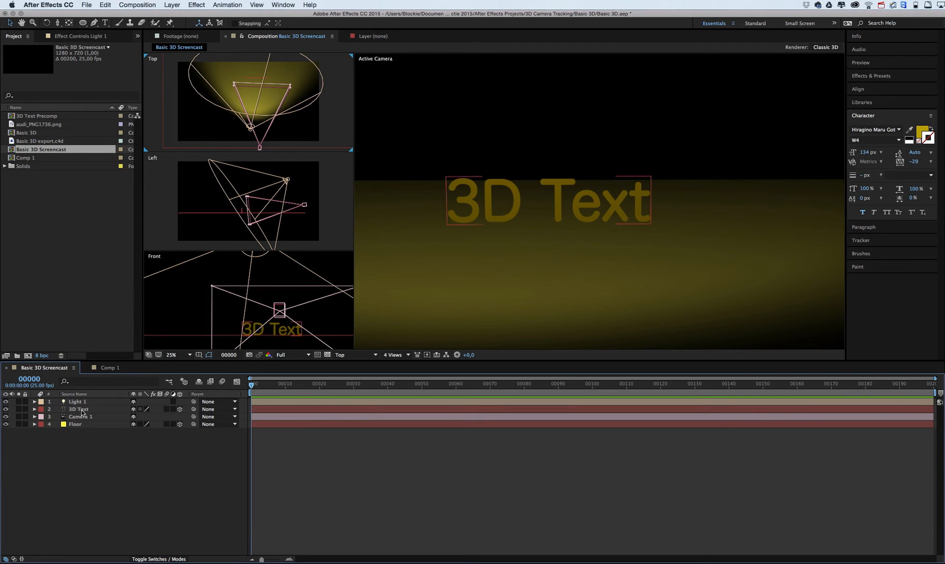
pyautogui.click(34, 409)
pyautogui.click(43, 432)
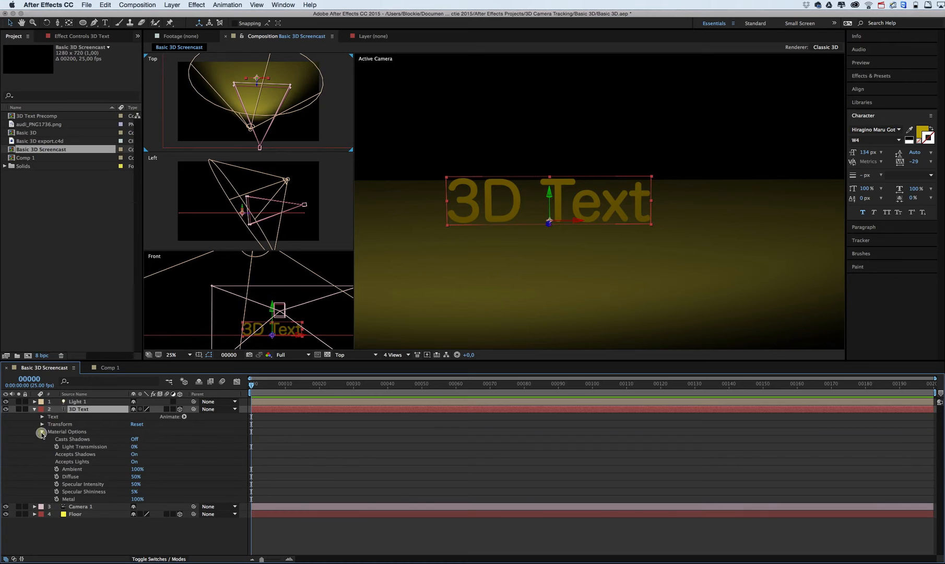
pyautogui.click(135, 441)
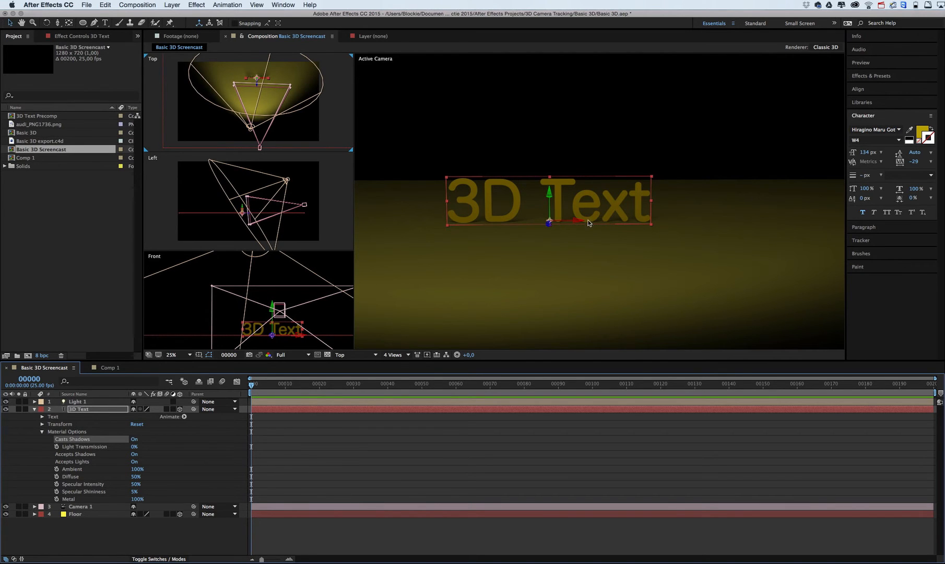
pyautogui.click(202, 540)
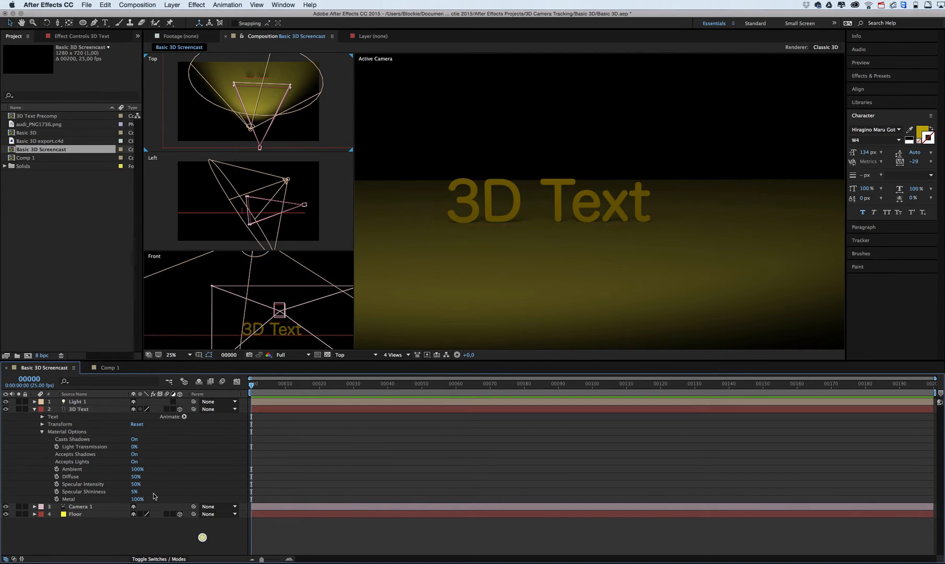
pyautogui.click(35, 409)
# Set Light 1's intensity to 105%, Shadow Darkness to 90% and Shadow Diffusion to 148 px.
pyautogui.click(81, 403)
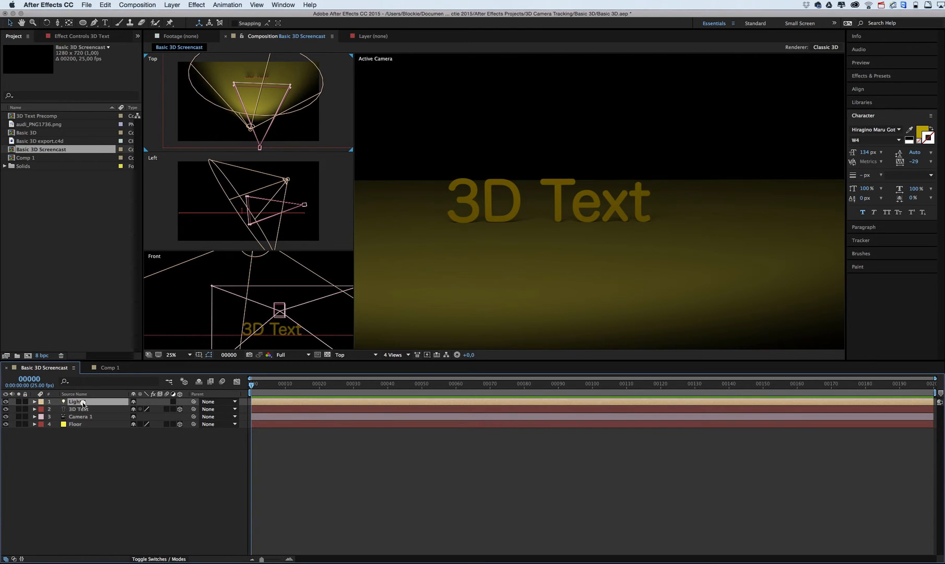
pyautogui.doubleClick(80, 403)
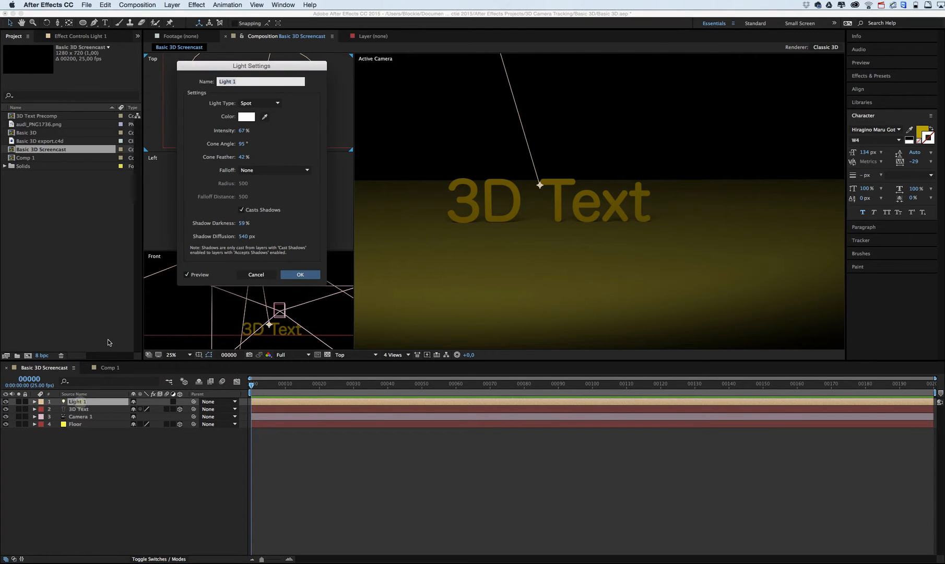
pyautogui.moveTo(253, 68); pyautogui.dragTo(190, 104)
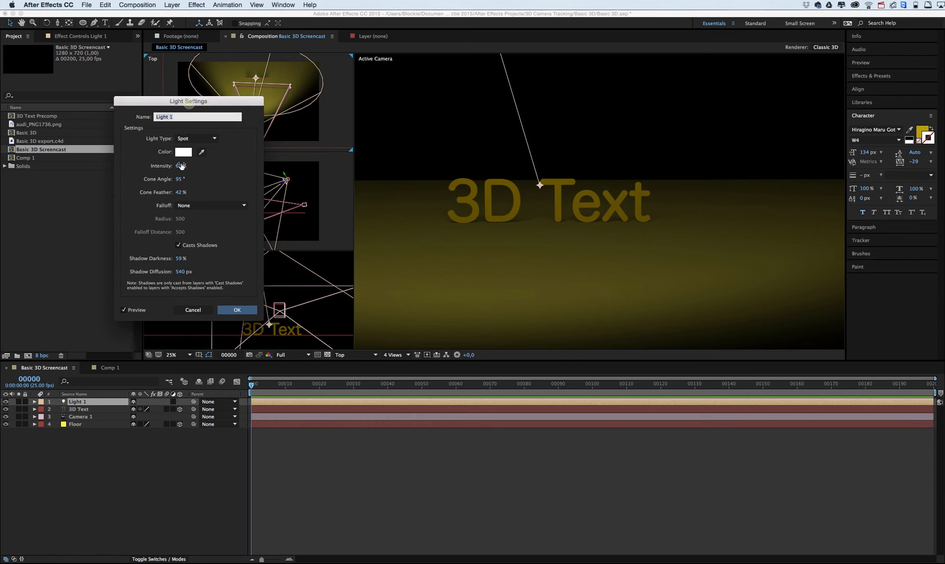
pyautogui.moveTo(180, 166); pyautogui.dragTo(197, 165)
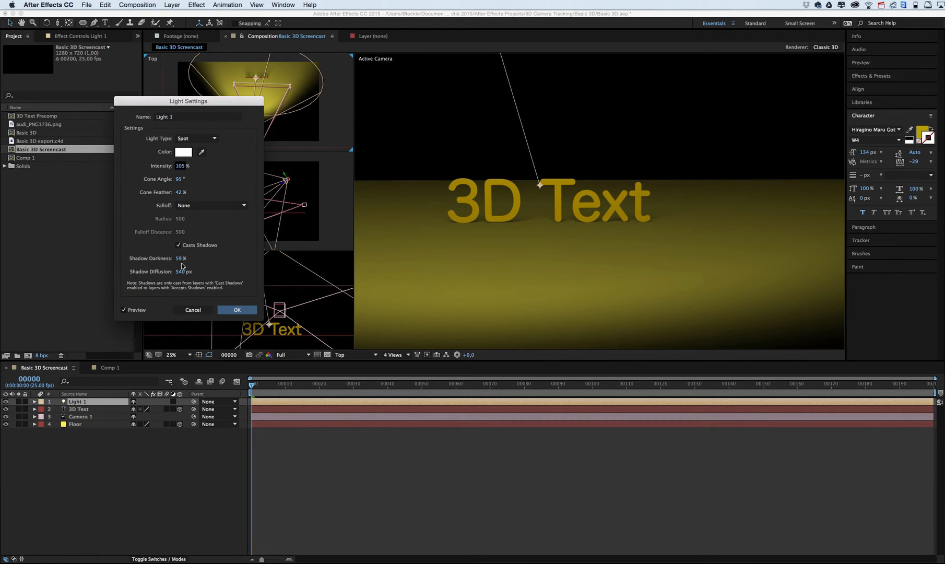
pyautogui.moveTo(180, 259); pyautogui.dragTo(13, 277)
pyautogui.moveTo(192, 272); pyautogui.dragTo(21, 271)
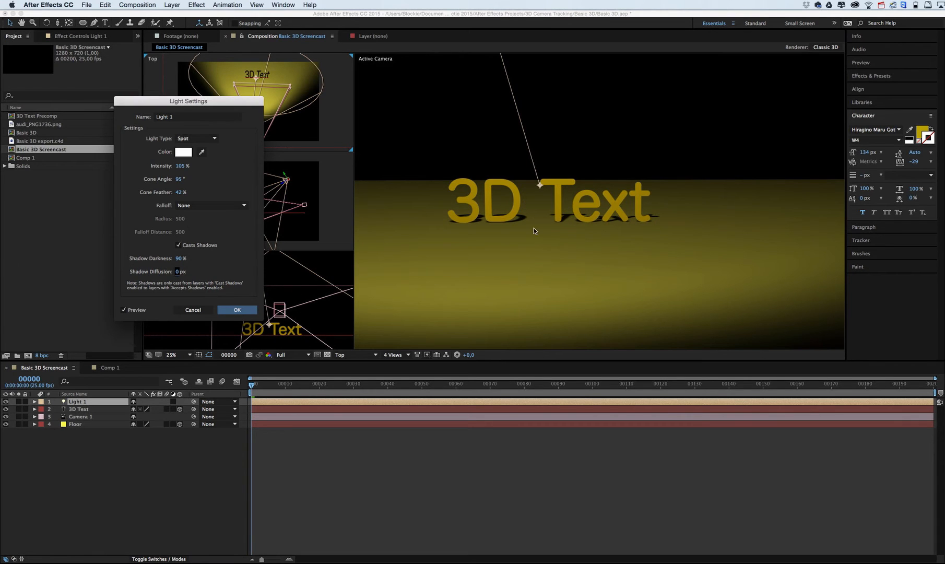
pyautogui.moveTo(177, 272); pyautogui.dragTo(247, 275)
pyautogui.click(239, 311)
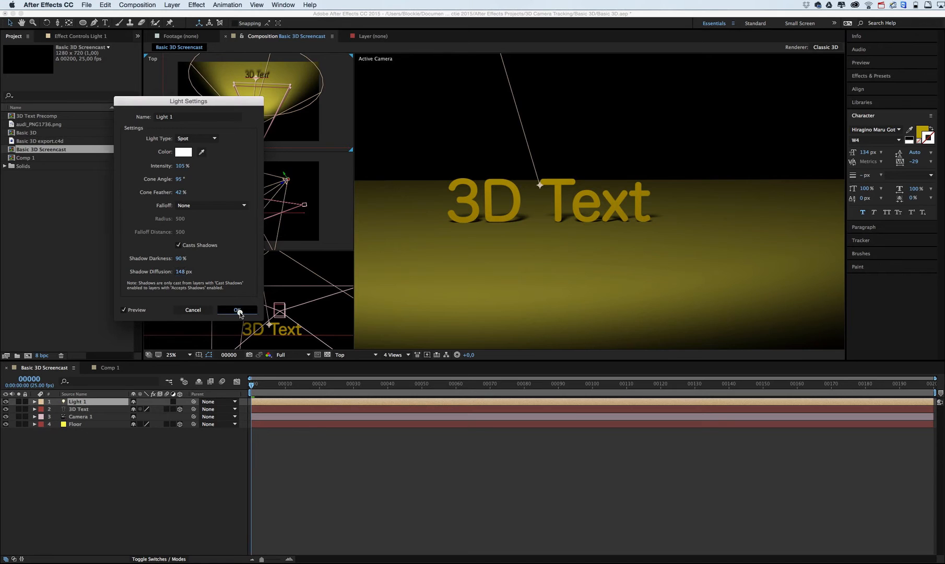
# Zoom and pan the Top view to examine the text's shadow on the floor.
pyautogui.click(264, 79)
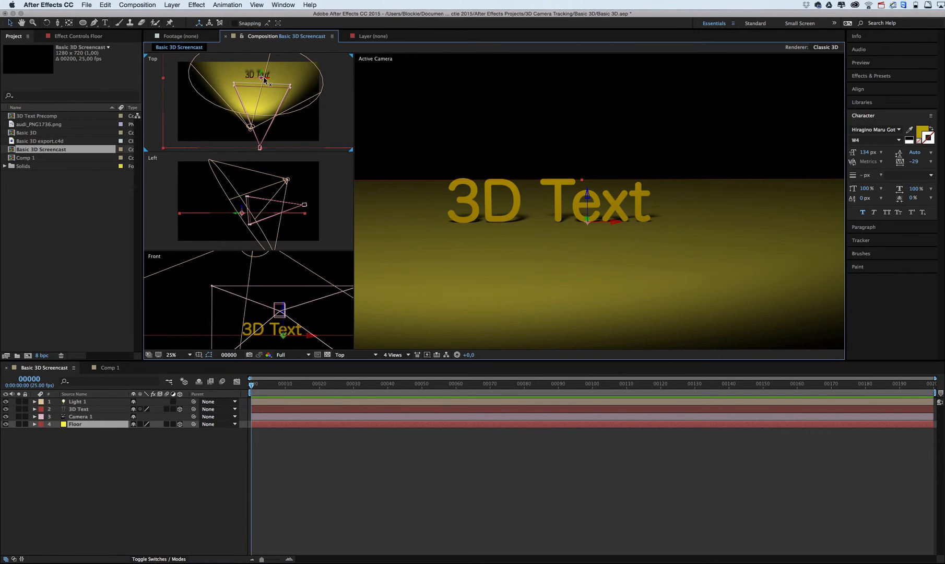
pyautogui.press('c')
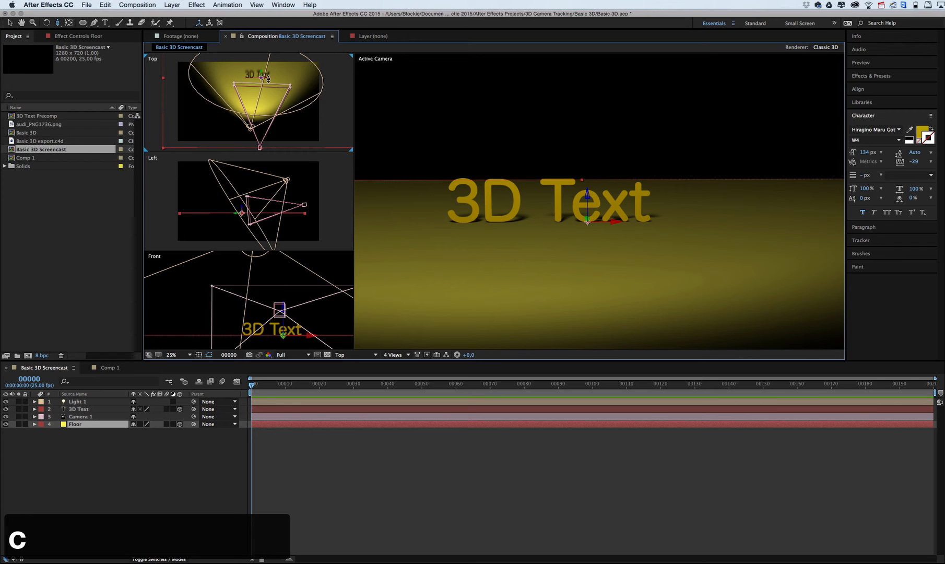
pyautogui.moveTo(265, 73); pyautogui.dragTo(270, 125)
pyautogui.press('c')
pyautogui.press('c')
pyautogui.press('c')
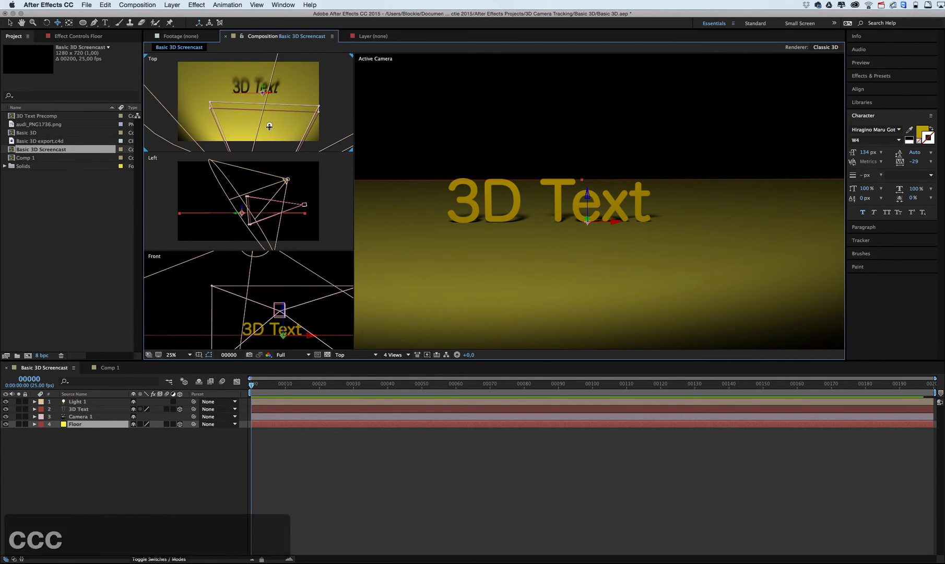
pyautogui.moveTo(266, 86); pyautogui.dragTo(264, 112)
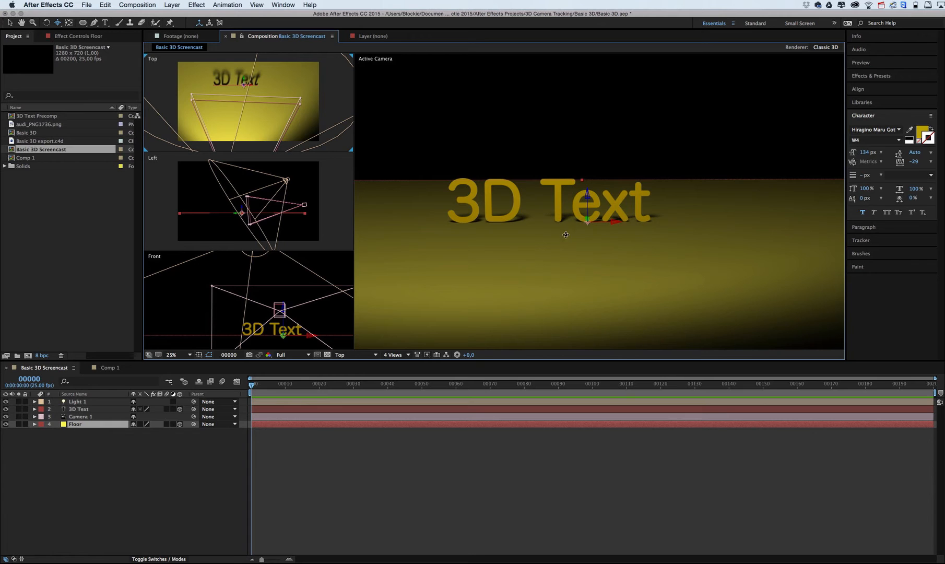
# Orbit Camera 1 slightly around the 3D Text in the Active Camera view.
pyautogui.press('c')
pyautogui.press('c')
pyautogui.press('c')
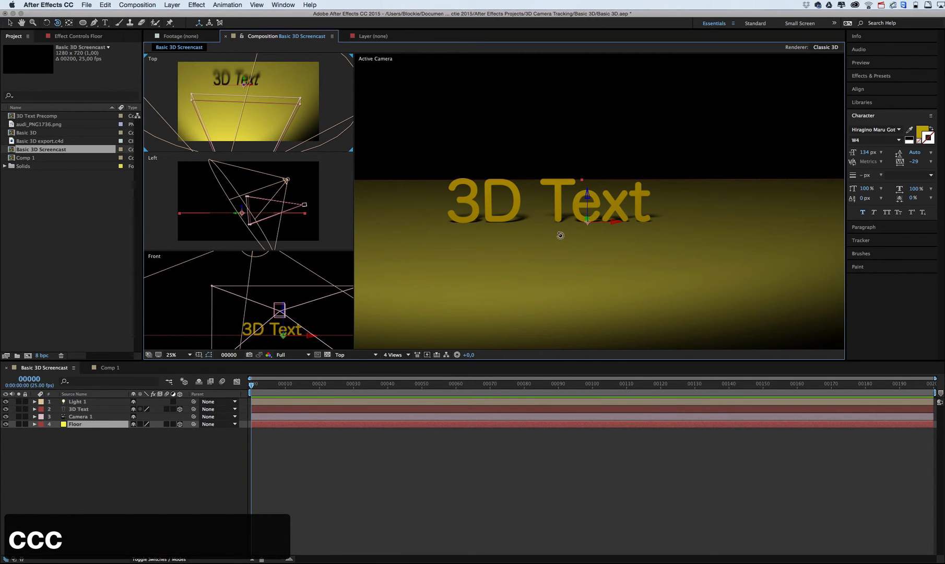
pyautogui.click(560, 234)
pyautogui.press('c')
pyautogui.press('c')
pyautogui.press('c')
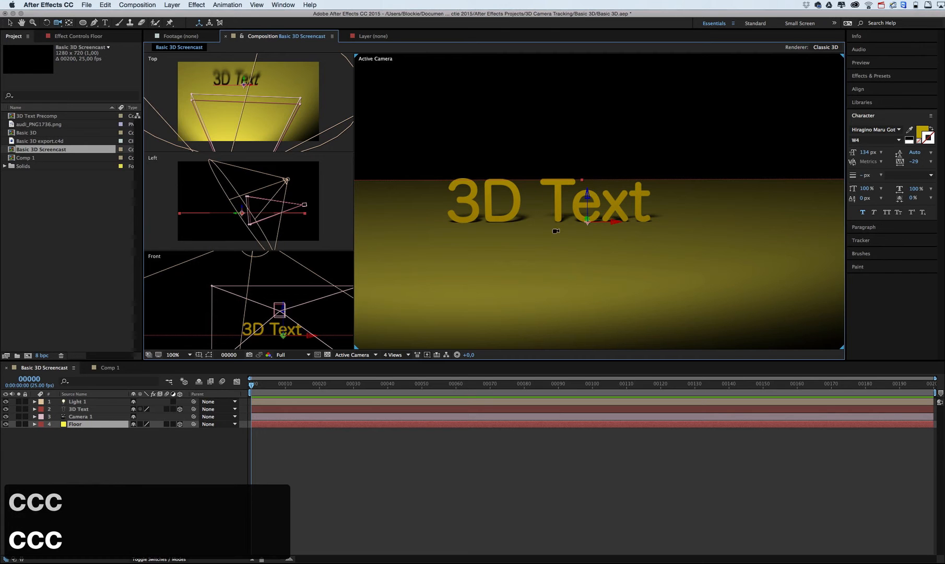
pyautogui.moveTo(561, 230)
pyautogui.mouseDown()
pyautogui.moveTo(422, 229)
pyautogui.moveTo(558, 230)
pyautogui.mouseUp()
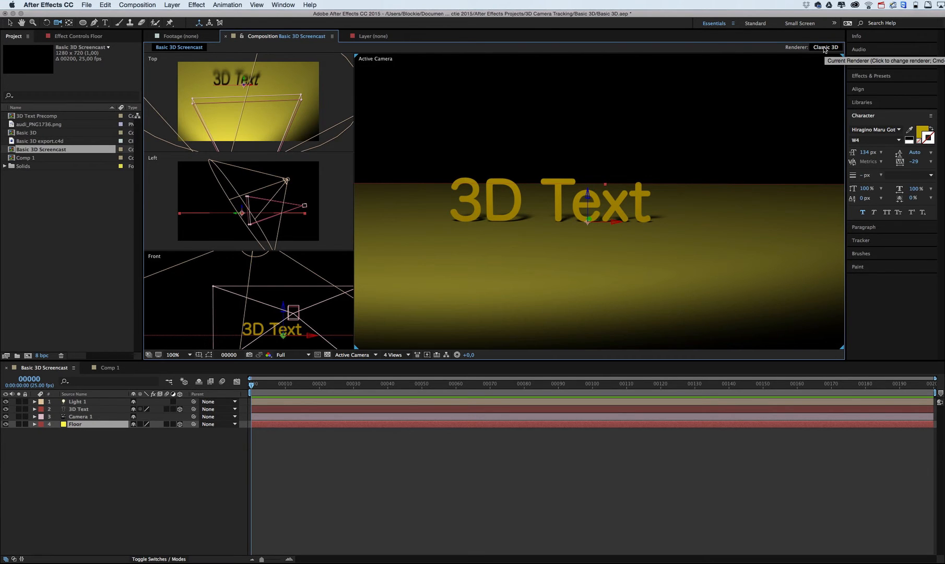
# Switch the composition's renderer from Classic 3D to Ray-traced 3D.
pyautogui.click(821, 48)
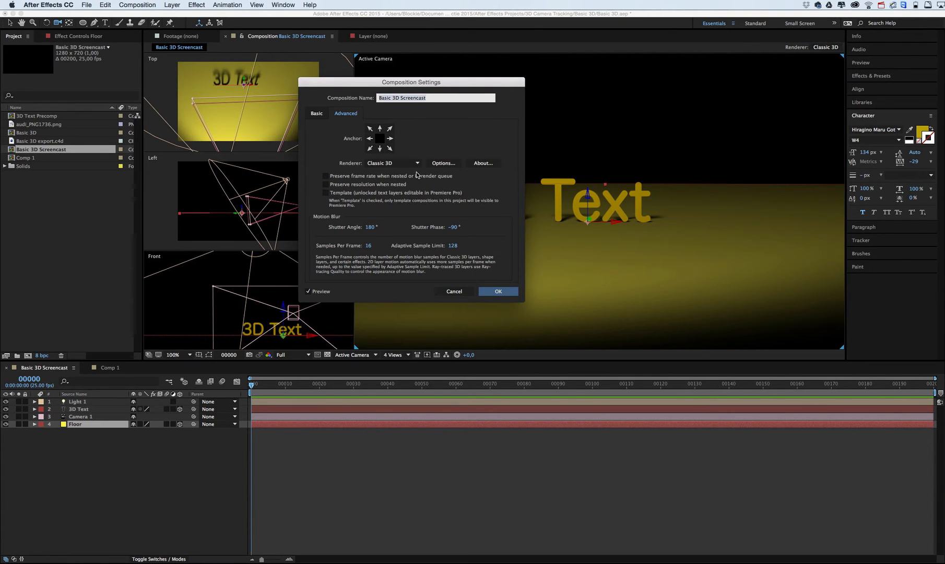
pyautogui.click(384, 163)
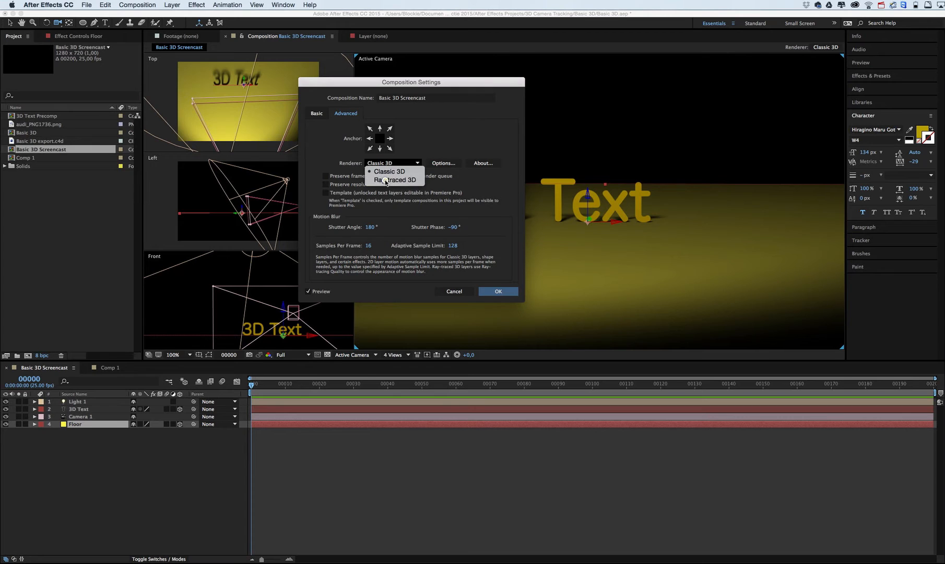
pyautogui.click(386, 180)
pyautogui.click(498, 290)
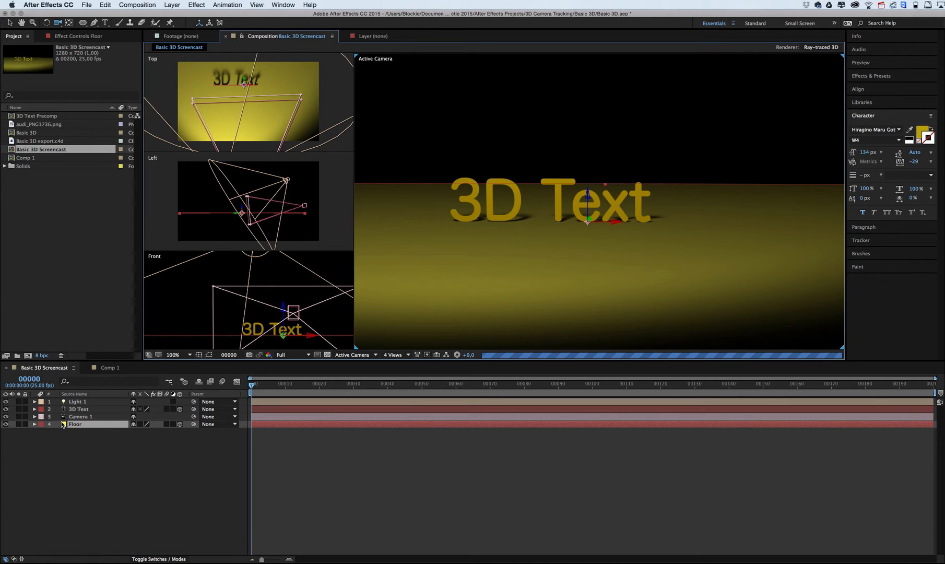
# Set the 3D Text's Extrusion Depth to 53 in its Geometry Options and reduce the preview resolution to Quarter.
pyautogui.click(35, 409)
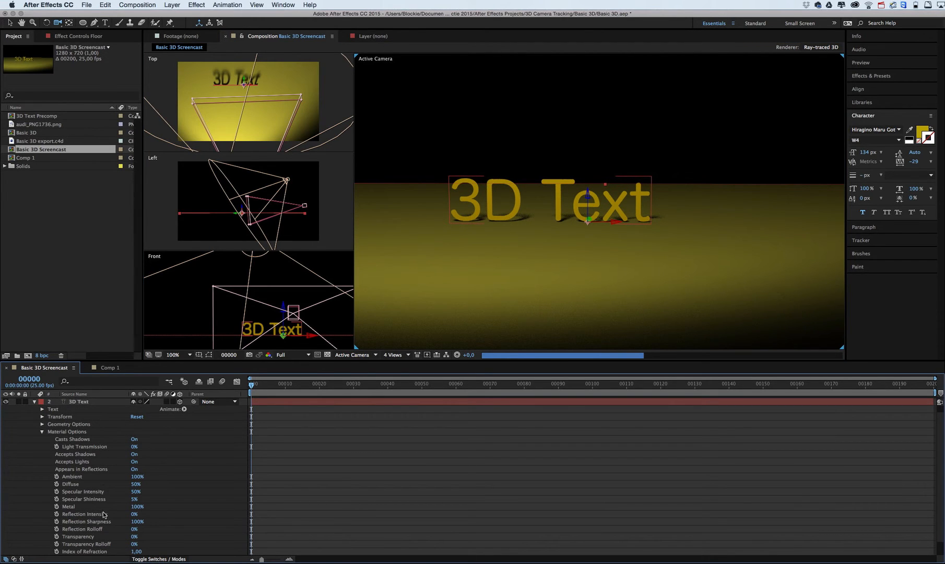
pyautogui.click(42, 432)
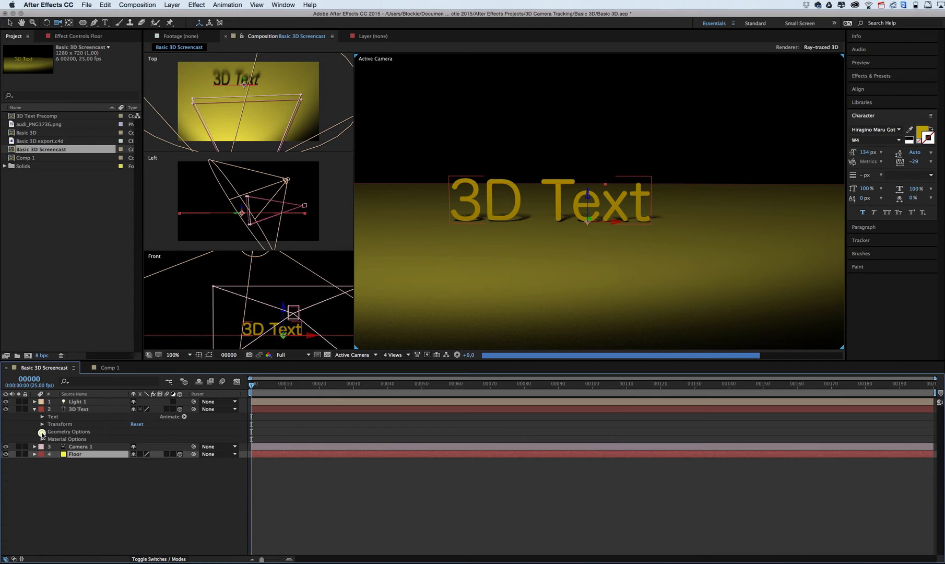
pyautogui.click(72, 432)
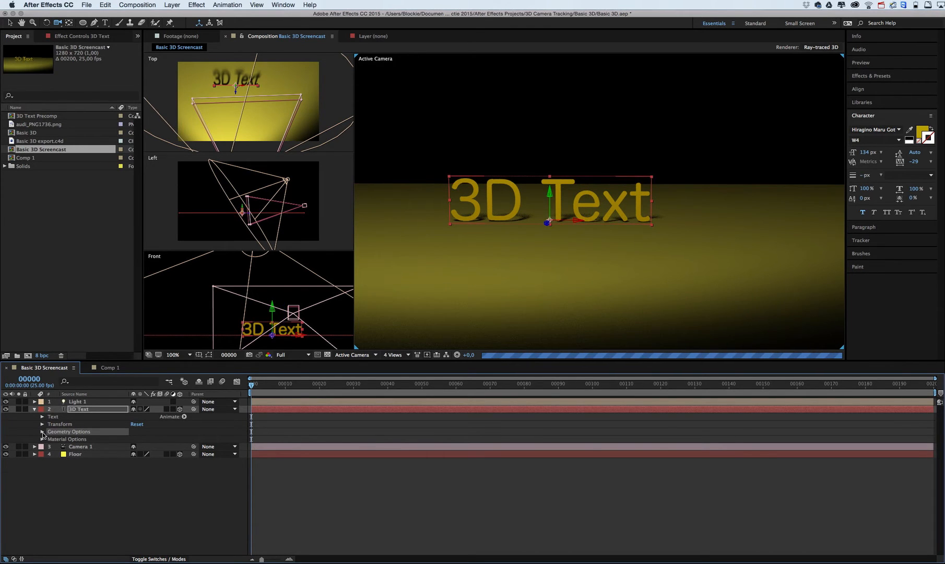
pyautogui.click(42, 432)
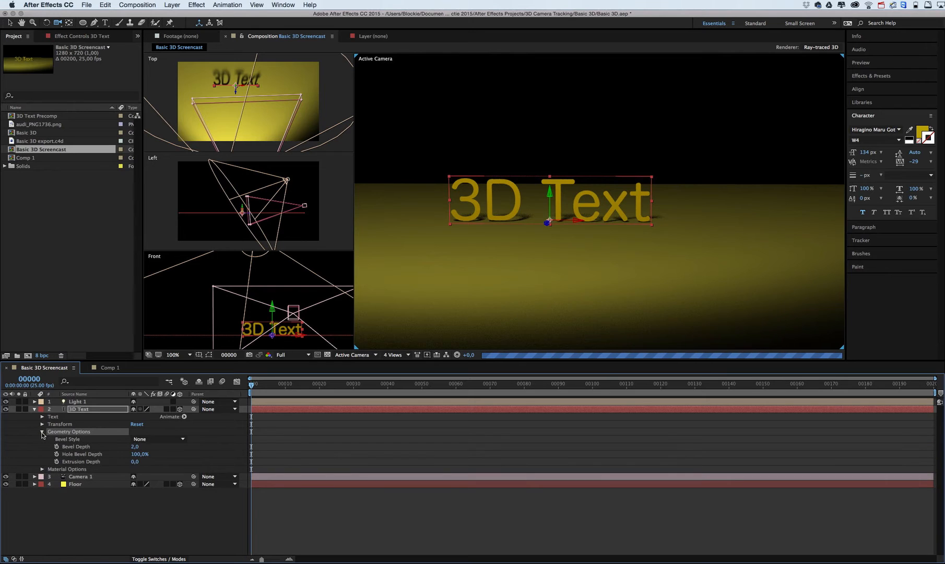
pyautogui.click(137, 462)
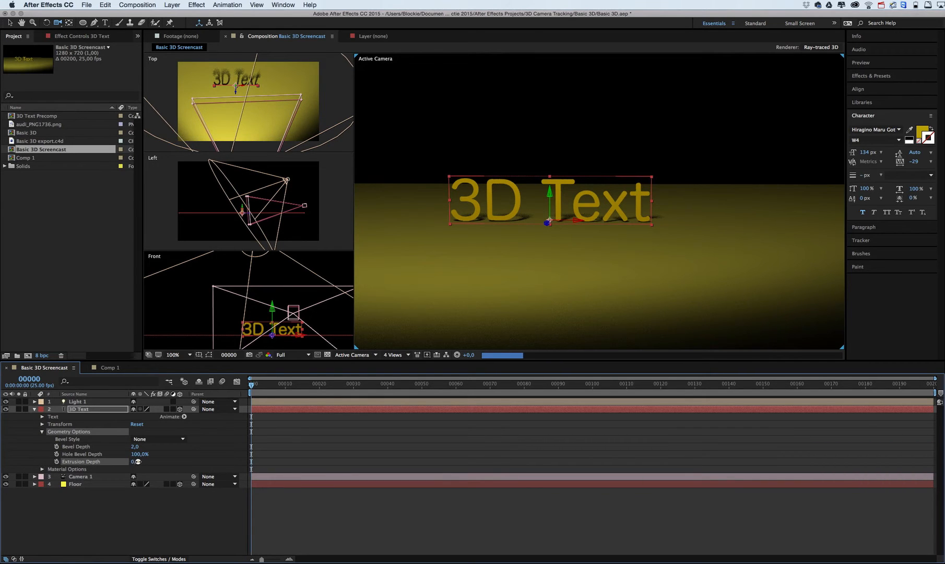
pyautogui.moveTo(137, 462); pyautogui.dragTo(141, 461)
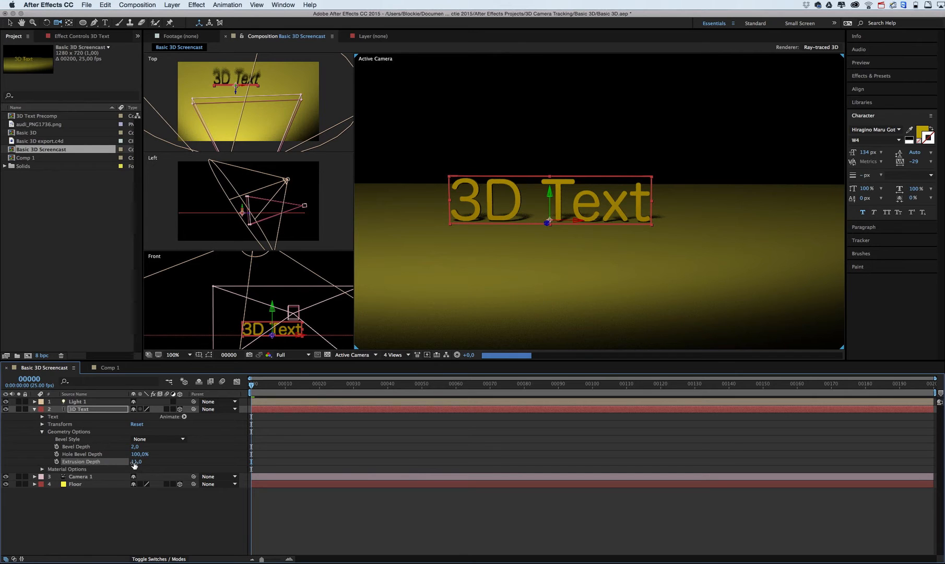
pyautogui.moveTo(135, 462); pyautogui.dragTo(152, 462)
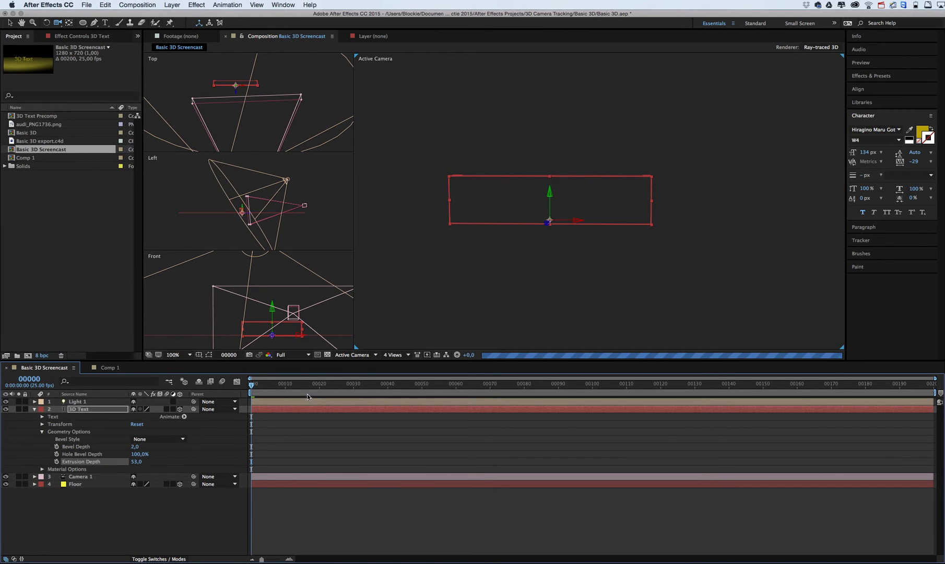
pyautogui.click(303, 357)
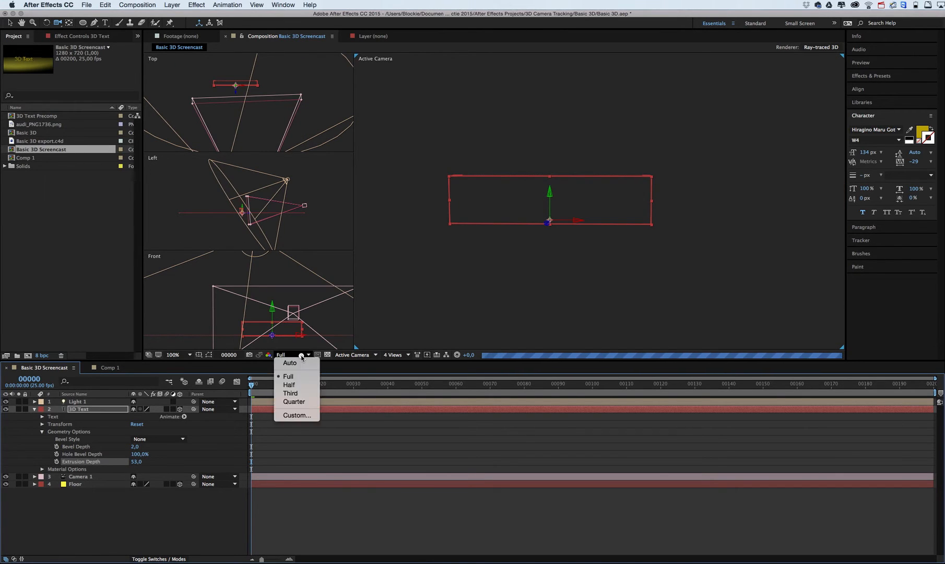
pyautogui.click(295, 402)
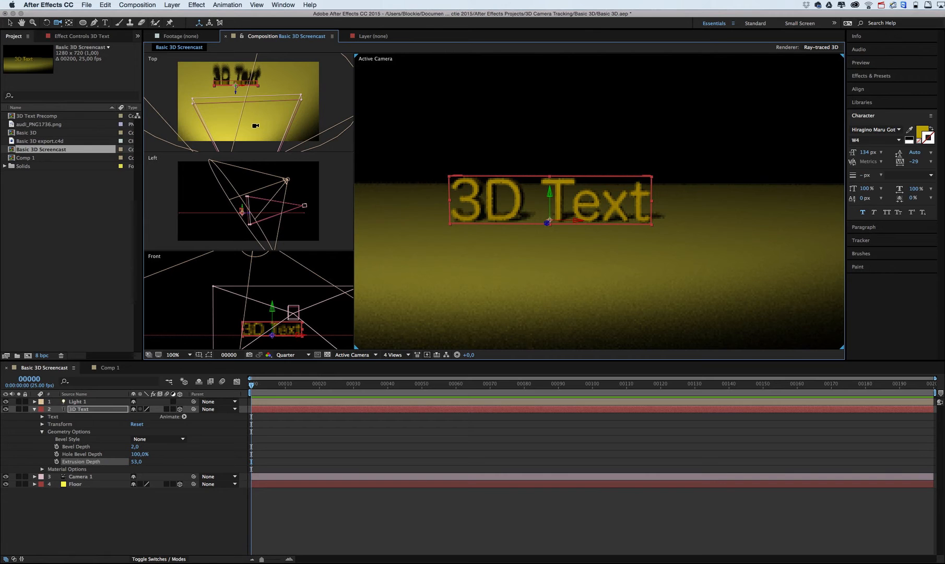
# In the Top view, move Camera 1 sideways and closer so it views the extruded text at an angle.
pyautogui.press('c')
pyautogui.press('c')
pyautogui.press('c')
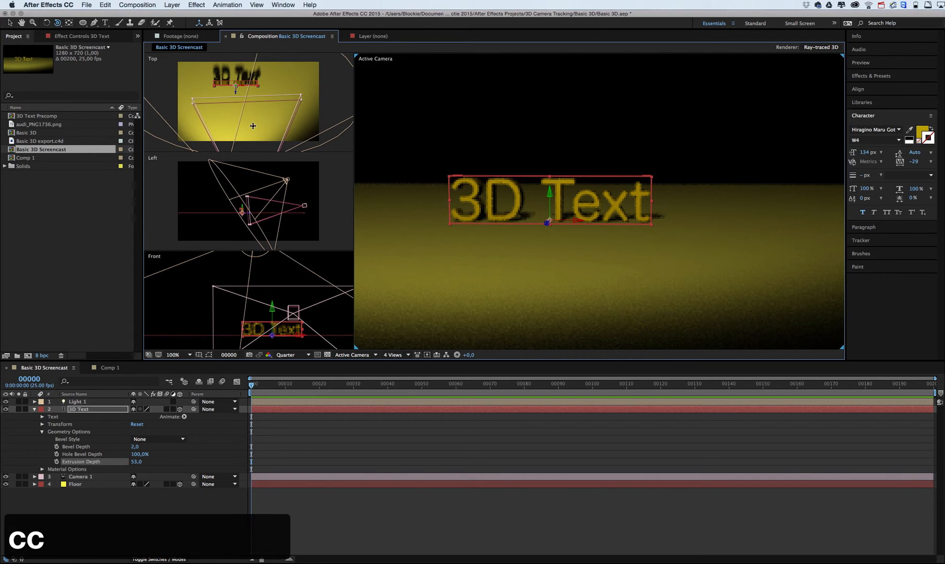
pyautogui.click(252, 109)
pyautogui.moveTo(252, 109); pyautogui.dragTo(253, 146)
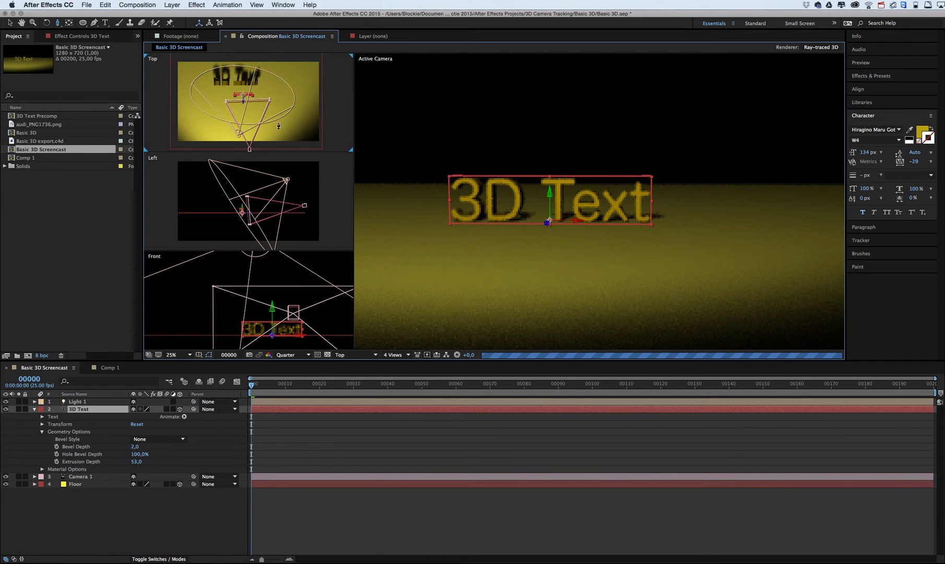
pyautogui.press('v')
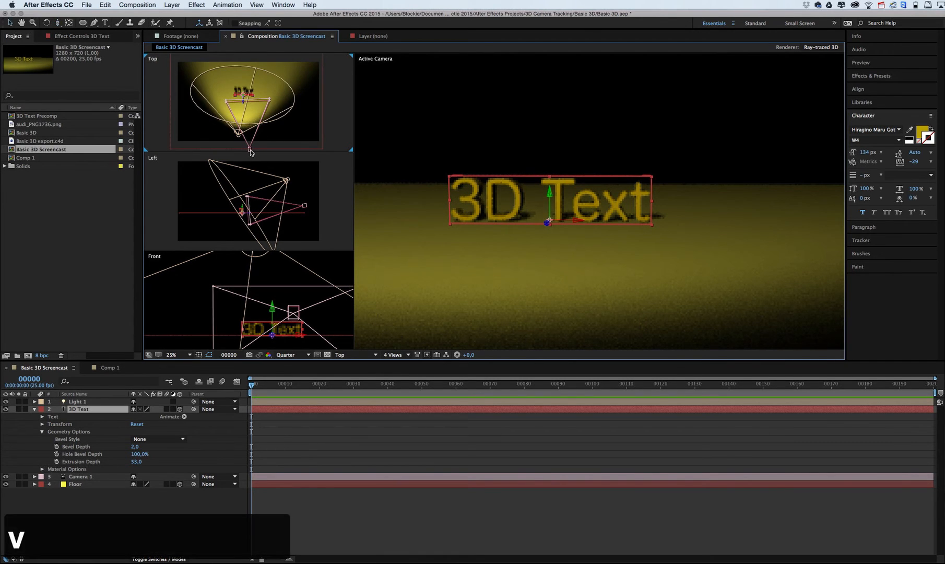
pyautogui.moveTo(252, 150); pyautogui.dragTo(286, 127)
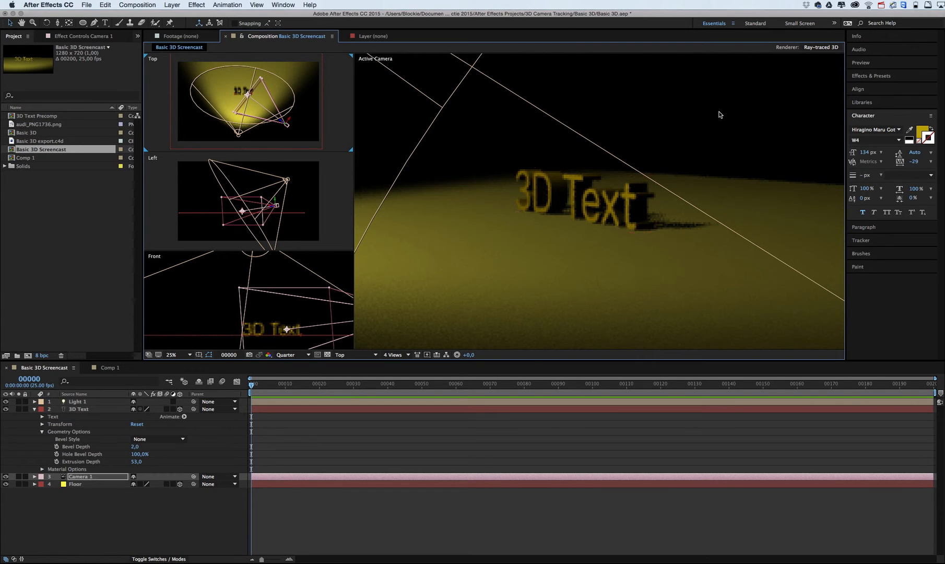
# Switch the composition's renderer to Classic 3D and set the preview resolution to Full.
pyautogui.click(817, 48)
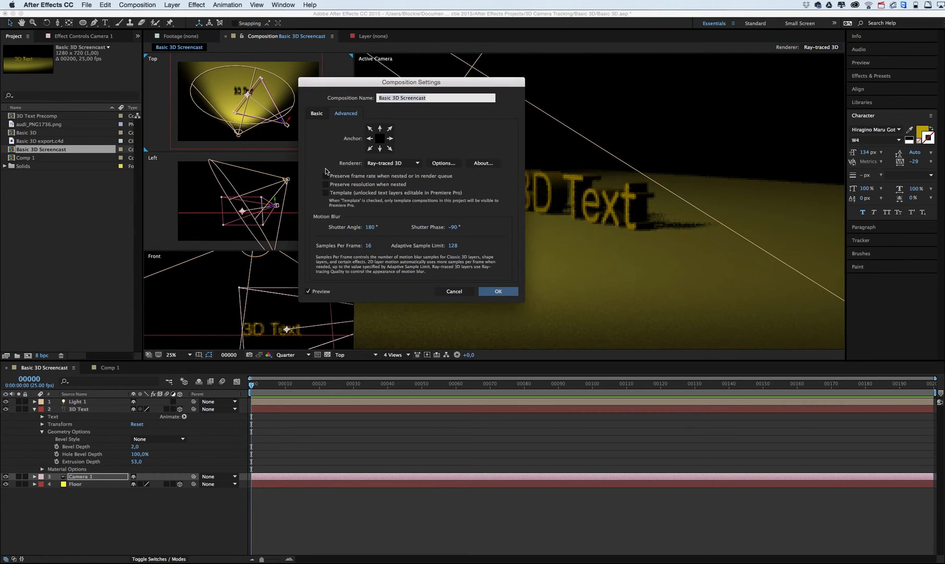
pyautogui.click(392, 163)
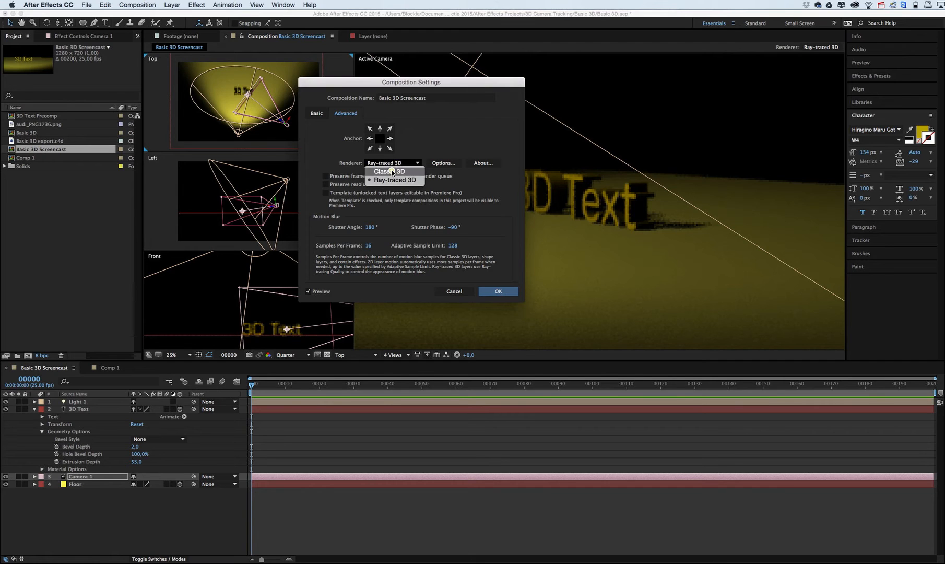
pyautogui.click(386, 167)
pyautogui.click(498, 291)
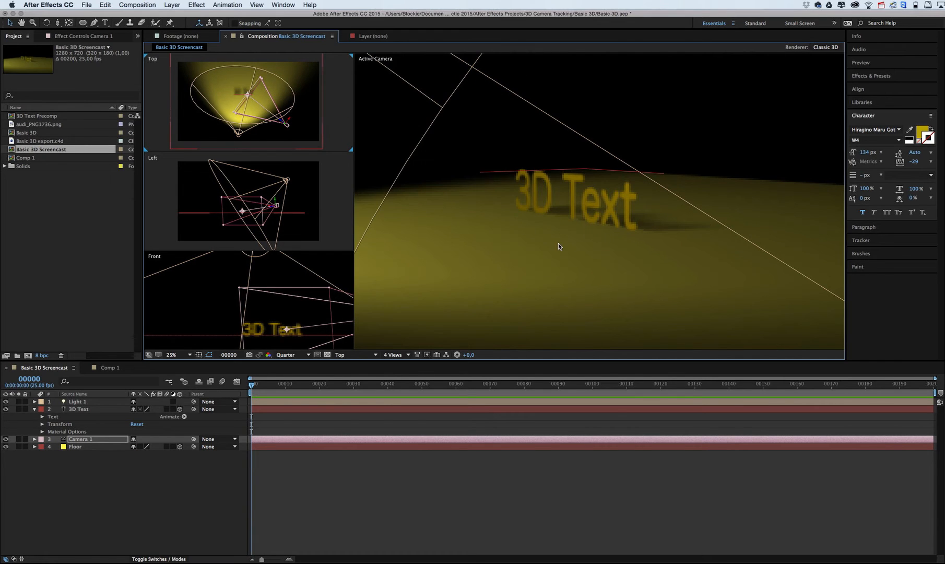
pyautogui.click(292, 355)
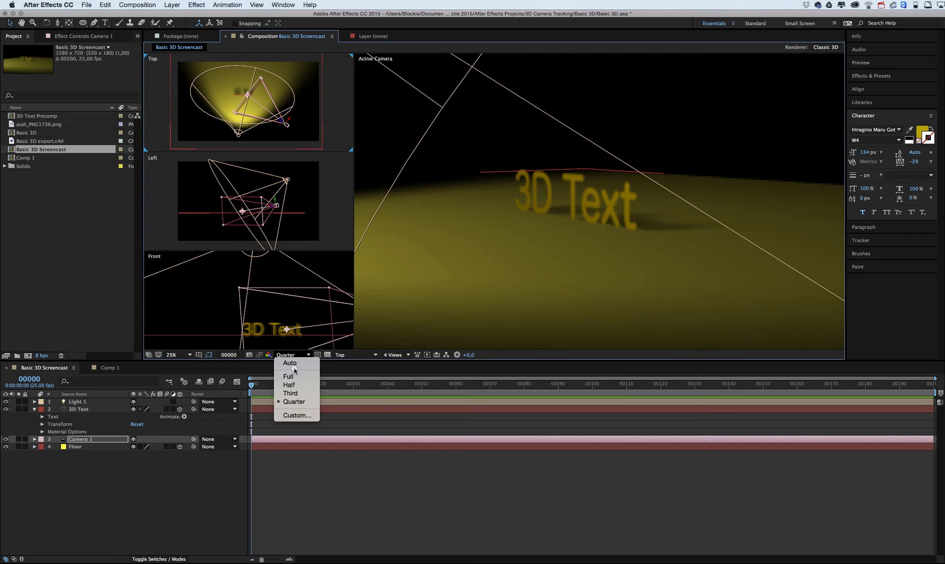
pyautogui.click(294, 375)
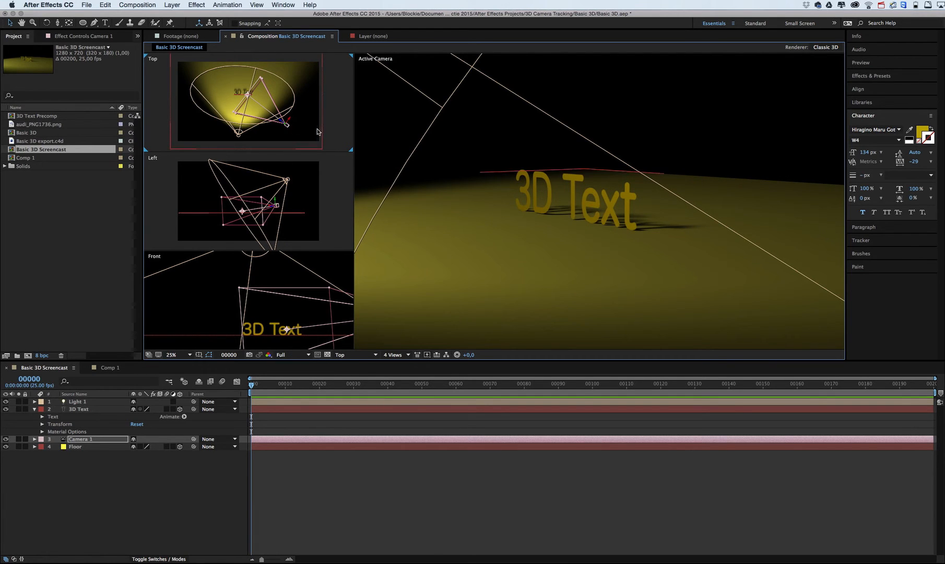
# In the Top view, move Camera 1 to the opposite side of the text and collapse the 3D Text layer's properties.
pyautogui.moveTo(288, 127); pyautogui.dragTo(220, 133)
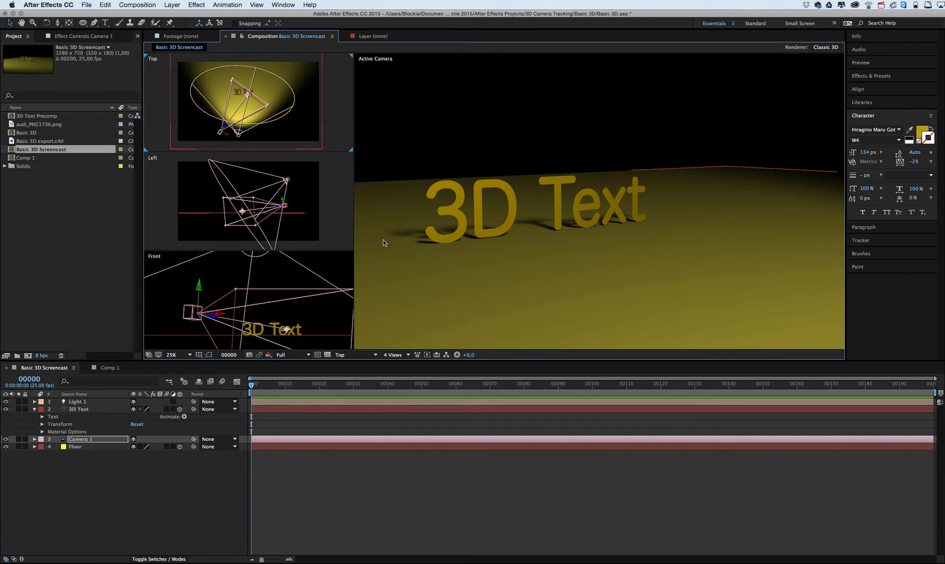
pyautogui.click(34, 409)
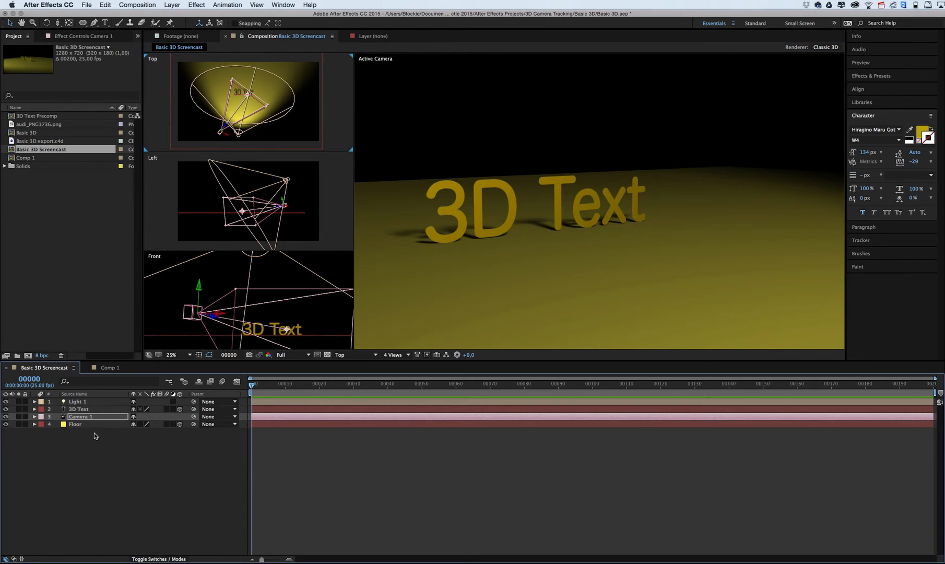
# Duplicate the 3D Text layer twice, offsetting each copy slightly backward along its Z axis.
pyautogui.click(74, 411)
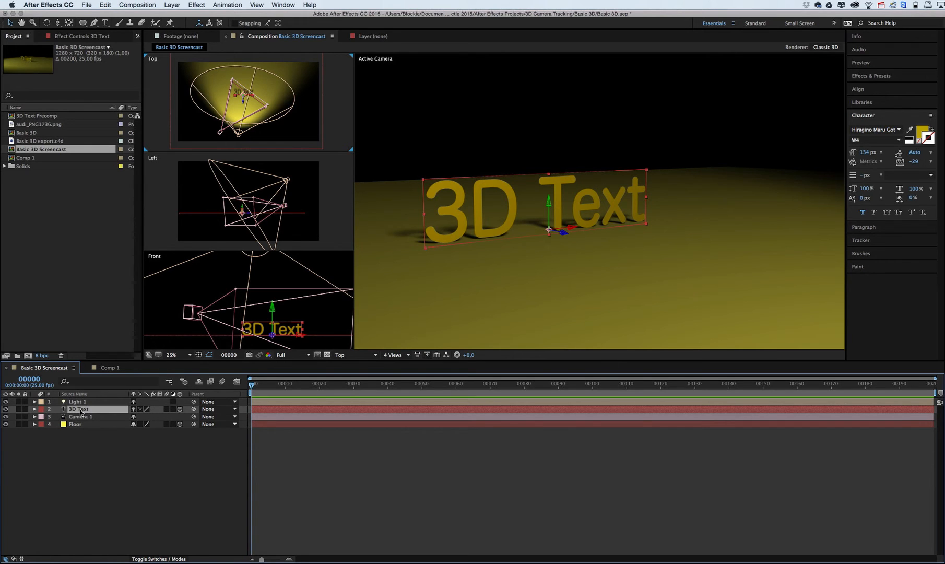
pyautogui.press('super+d')
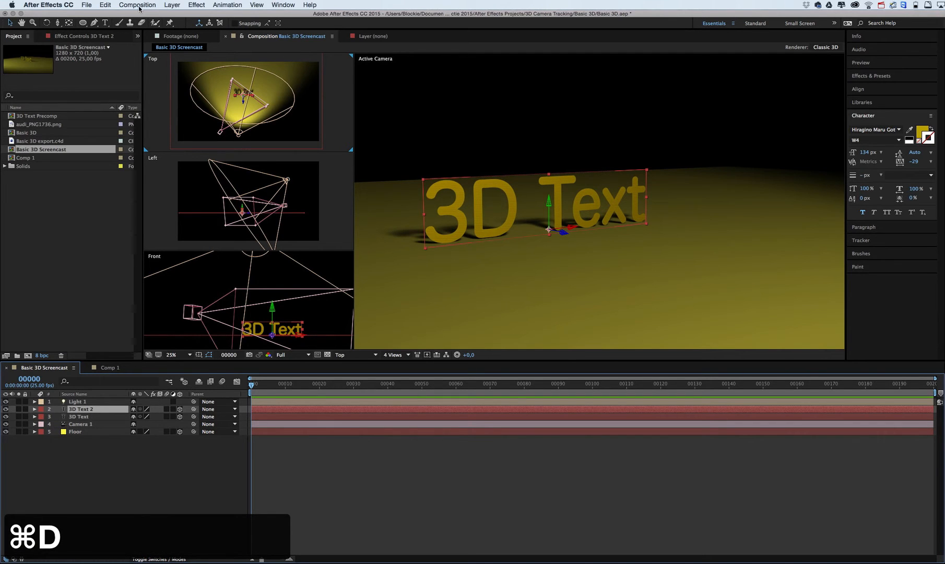
pyautogui.click(109, 6)
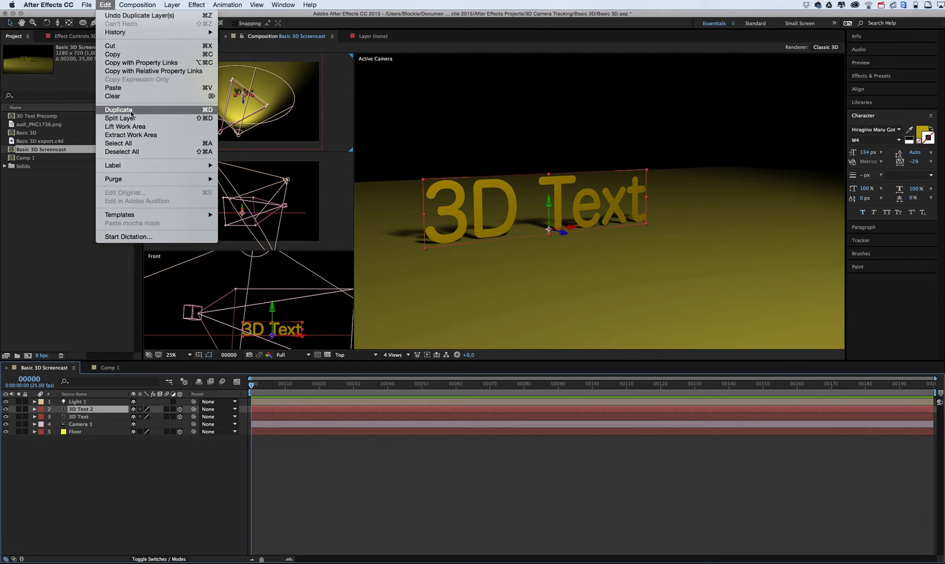
pyautogui.click(107, 472)
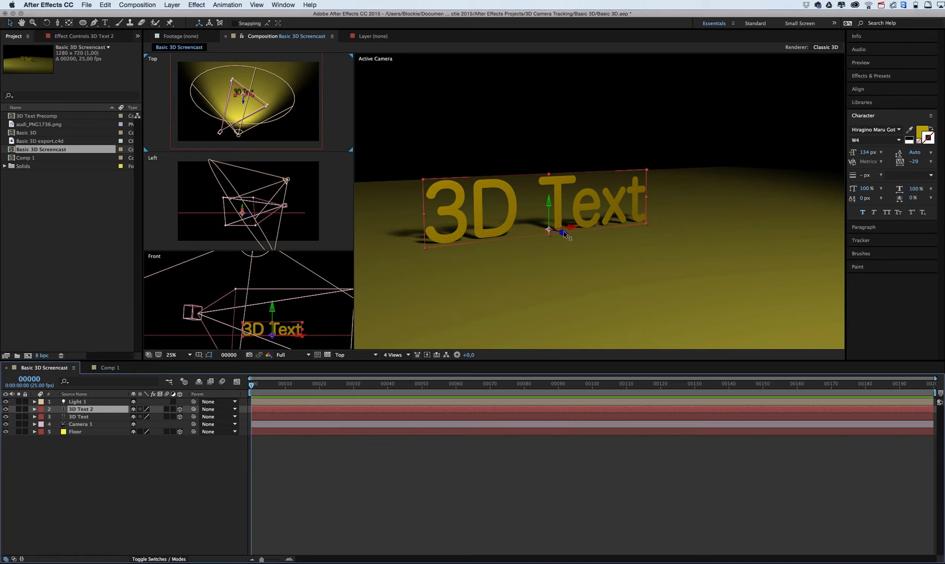
pyautogui.moveTo(566, 235); pyautogui.dragTo(561, 231)
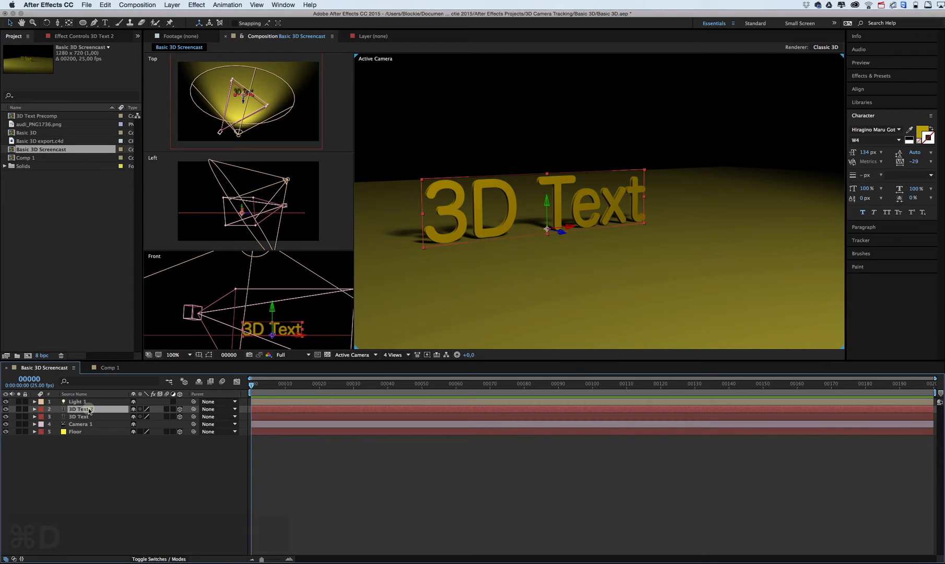
pyautogui.press('super+d')
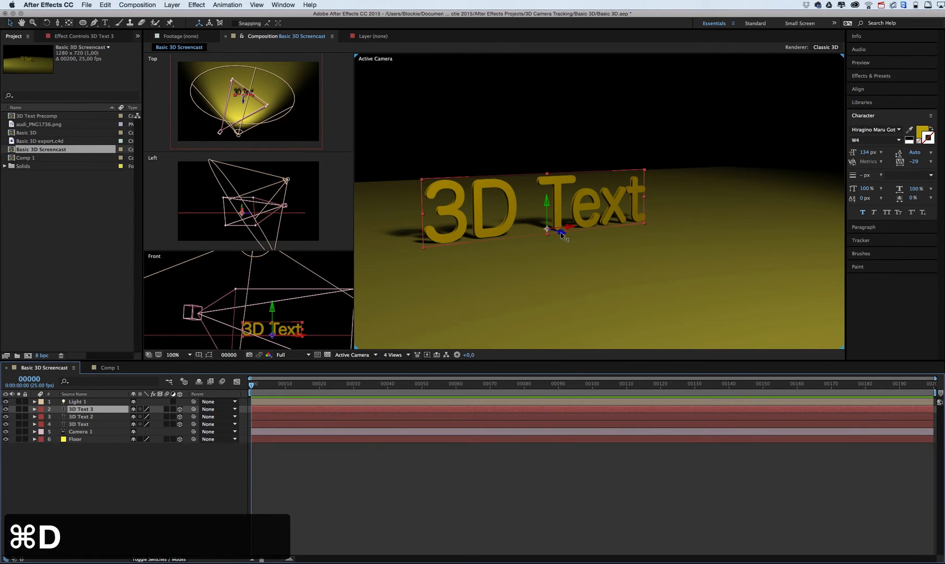
pyautogui.moveTo(561, 232); pyautogui.dragTo(557, 232)
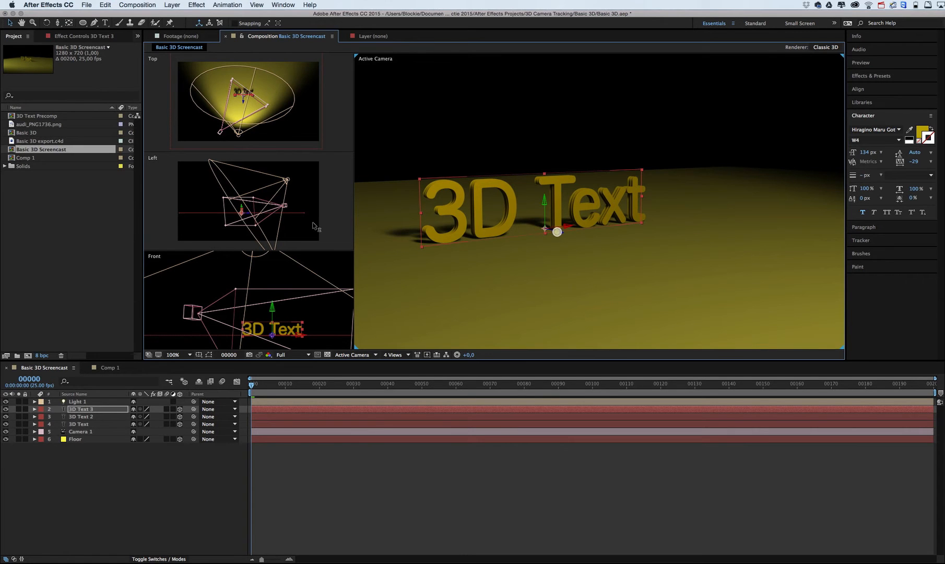
# Move Camera 1 closer to the text in the Top view and shift 3D Text 3 slightly forward along its Z axis.
pyautogui.click(220, 132)
pyautogui.moveTo(220, 132)
pyautogui.mouseDown()
pyautogui.moveTo(282, 130)
pyautogui.moveTo(233, 123)
pyautogui.mouseUp()
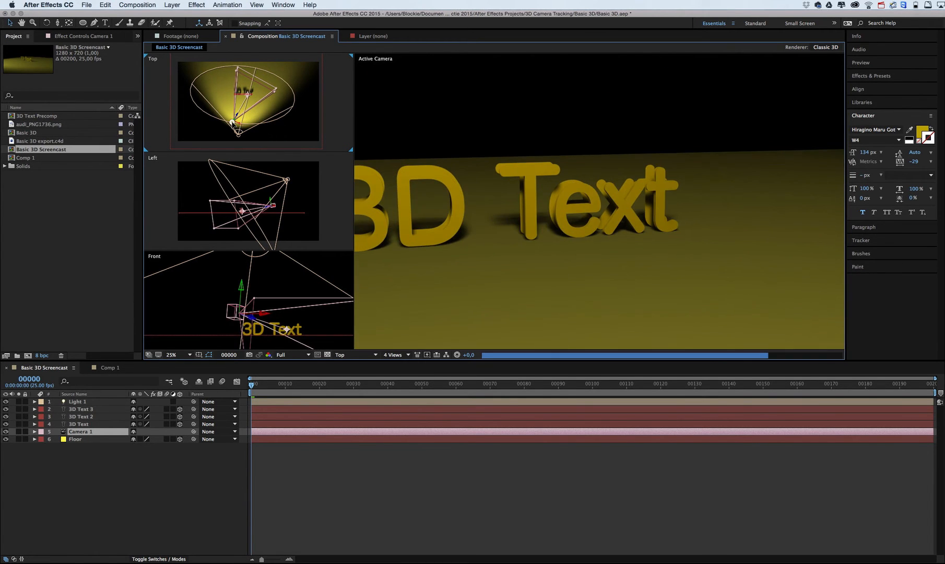
pyautogui.click(84, 409)
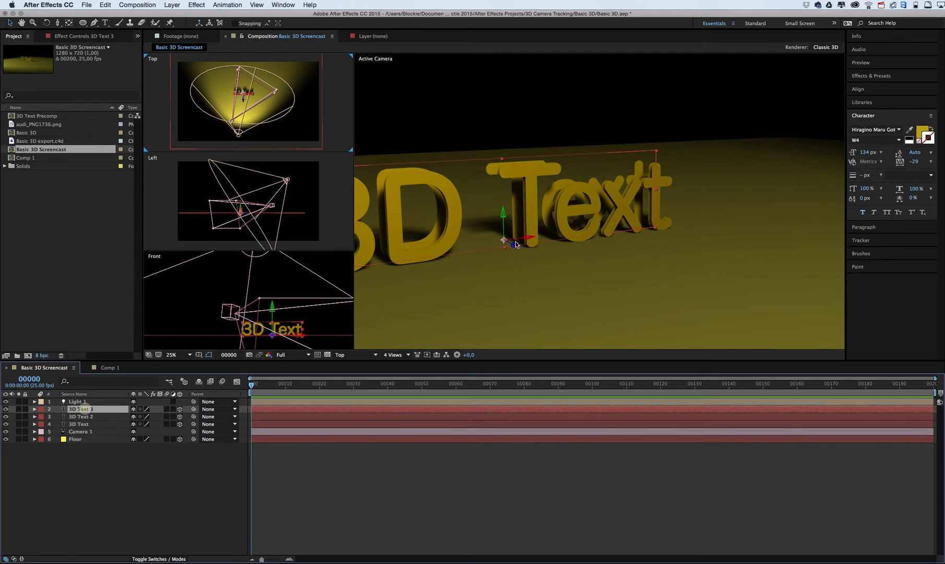
pyautogui.moveTo(515, 244); pyautogui.dragTo(526, 249)
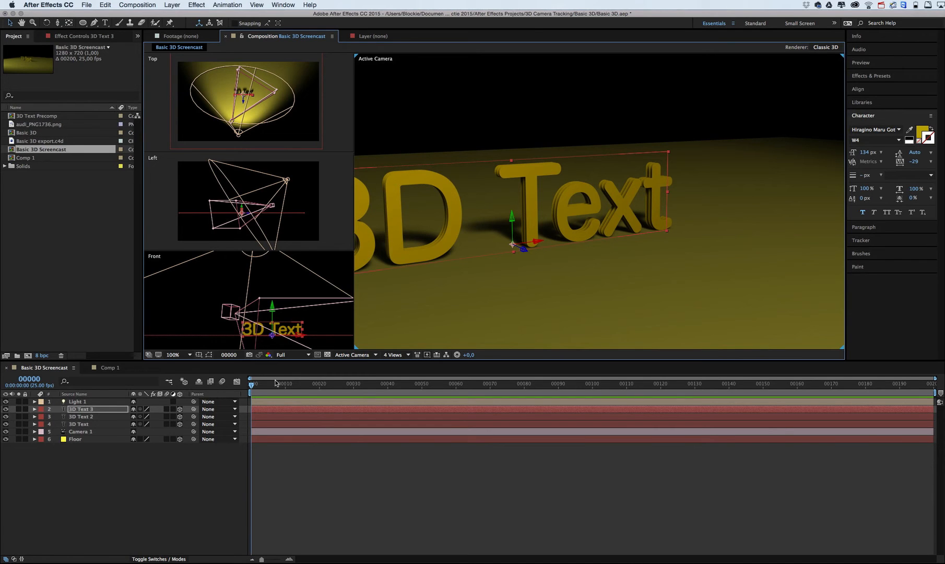
pyautogui.click(104, 451)
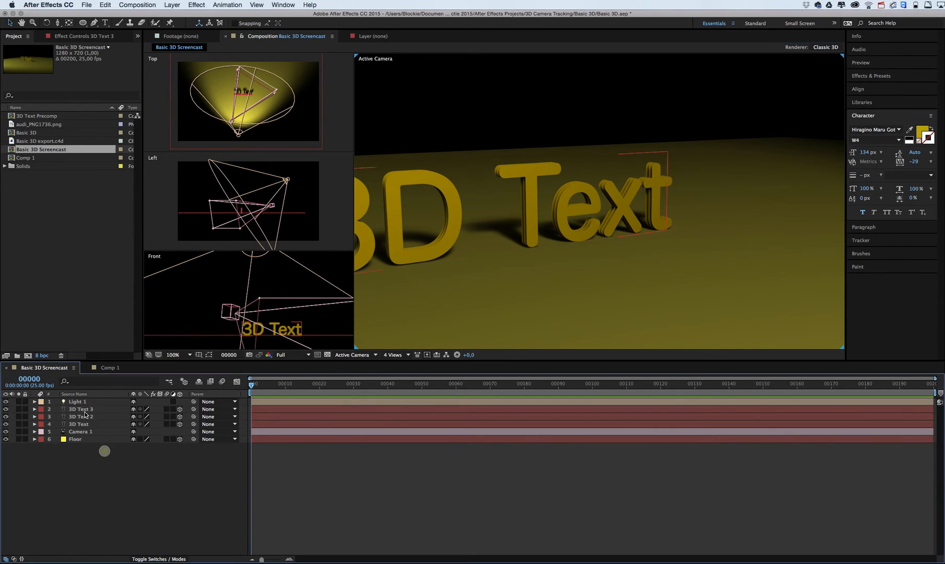
# Go to frame 23 and move Camera 1 across to the other side of the text, farther back, in the Top view.
pyautogui.moveTo(252, 387); pyautogui.dragTo(330, 384)
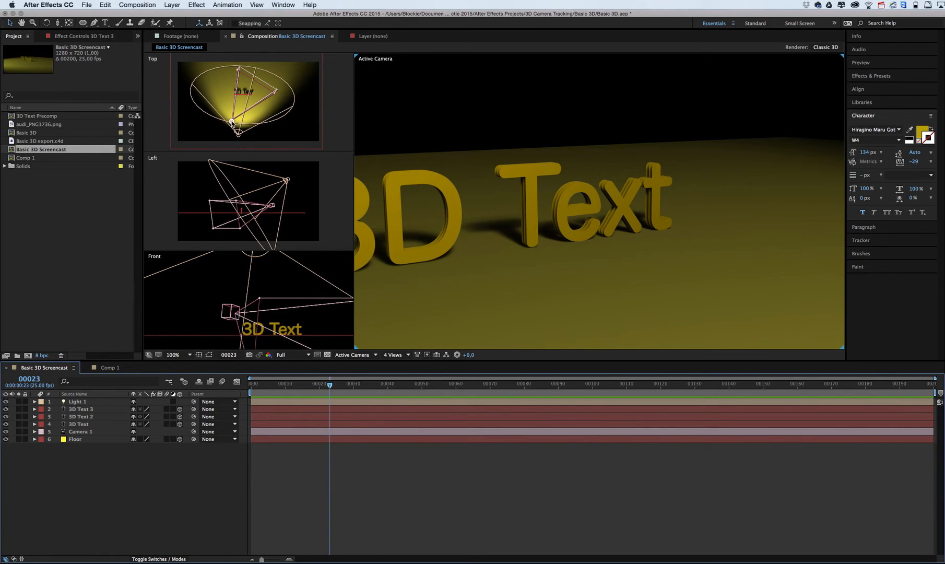
pyautogui.moveTo(232, 123); pyautogui.dragTo(257, 136)
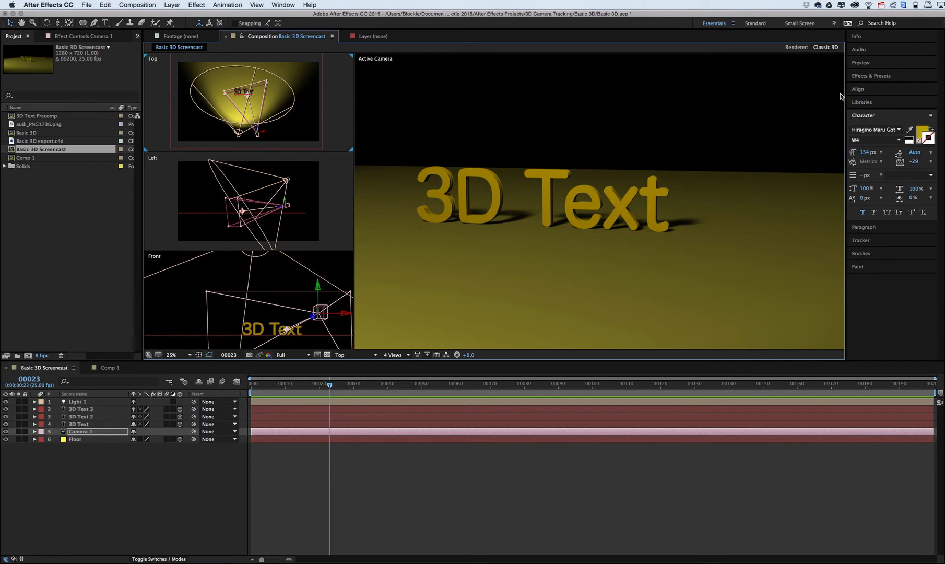
pyautogui.click(870, 76)
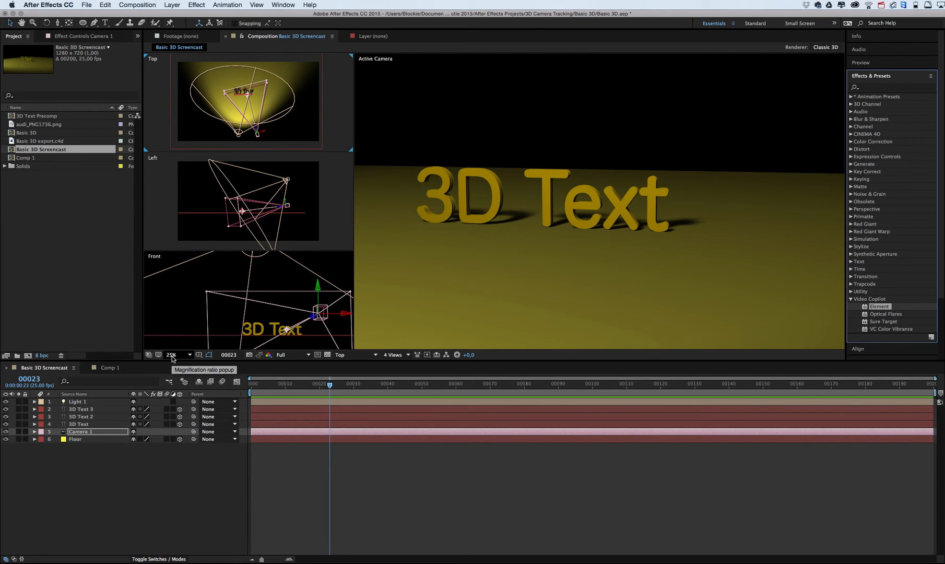
pyautogui.click(91, 409)
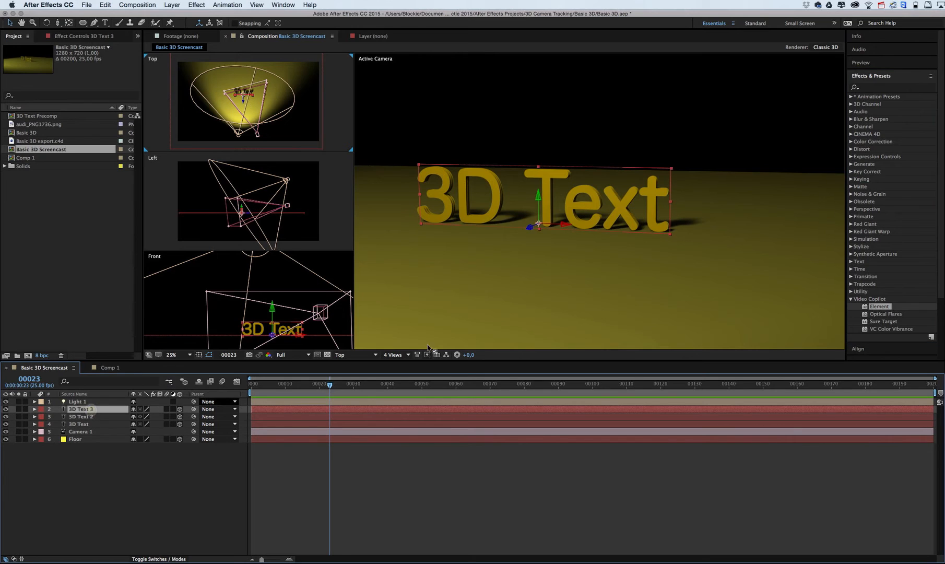
pyautogui.click(851, 299)
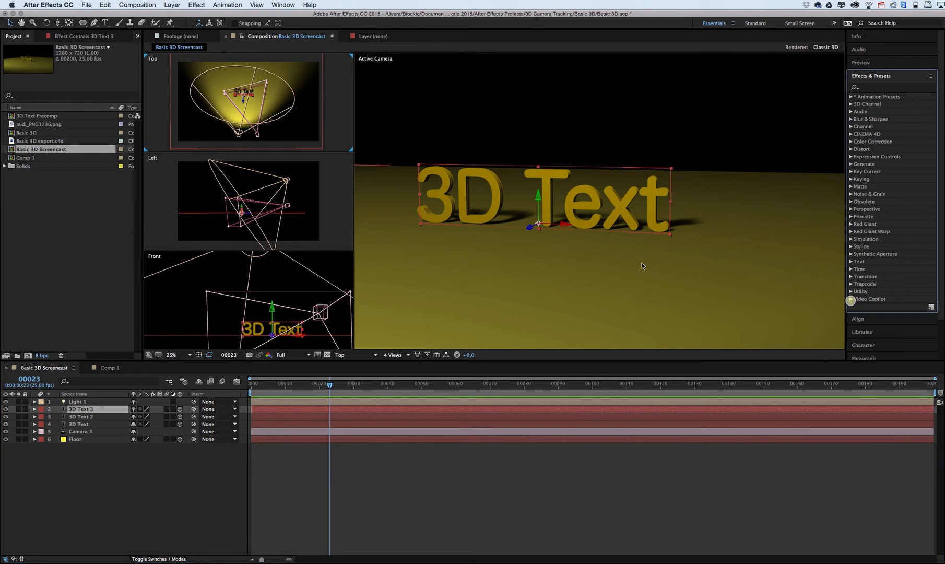
# Give the 3D Text 3 layer a dark grey stroke with 23% brightness.
pyautogui.click(88, 411)
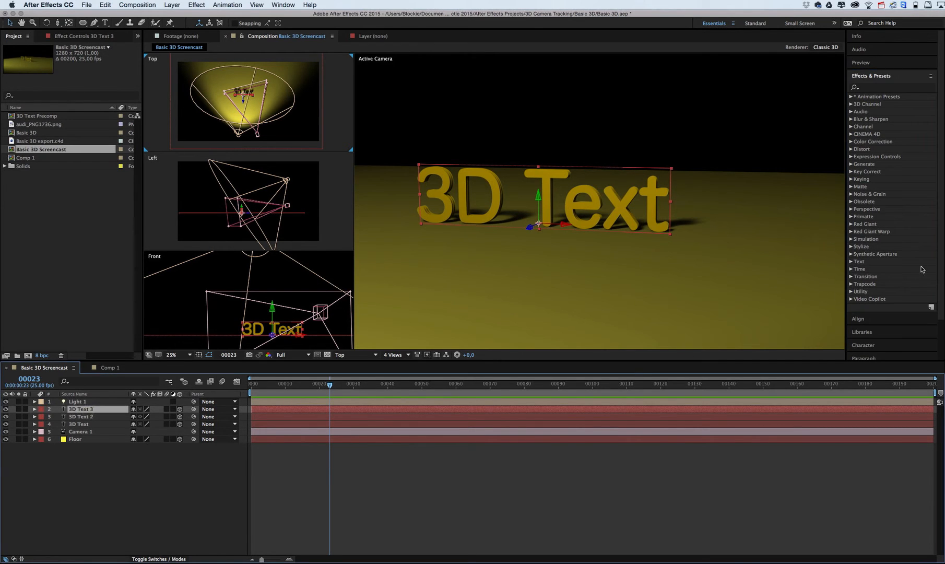
pyautogui.click(861, 77)
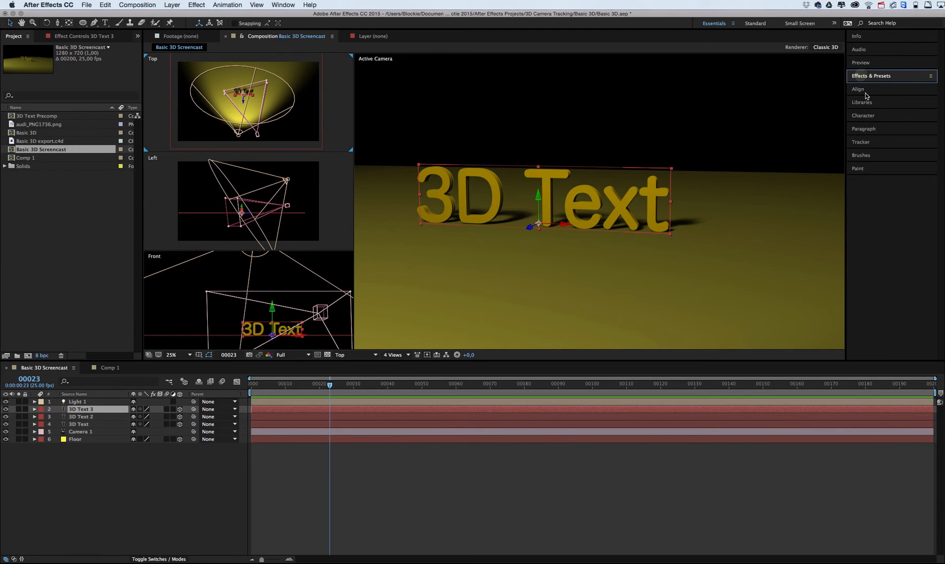
pyautogui.click(864, 116)
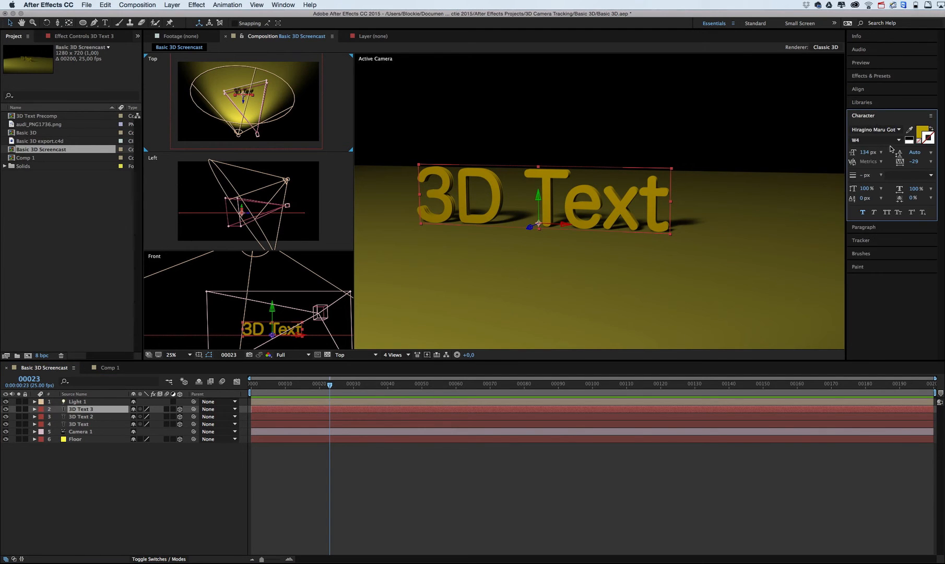
pyautogui.click(925, 142)
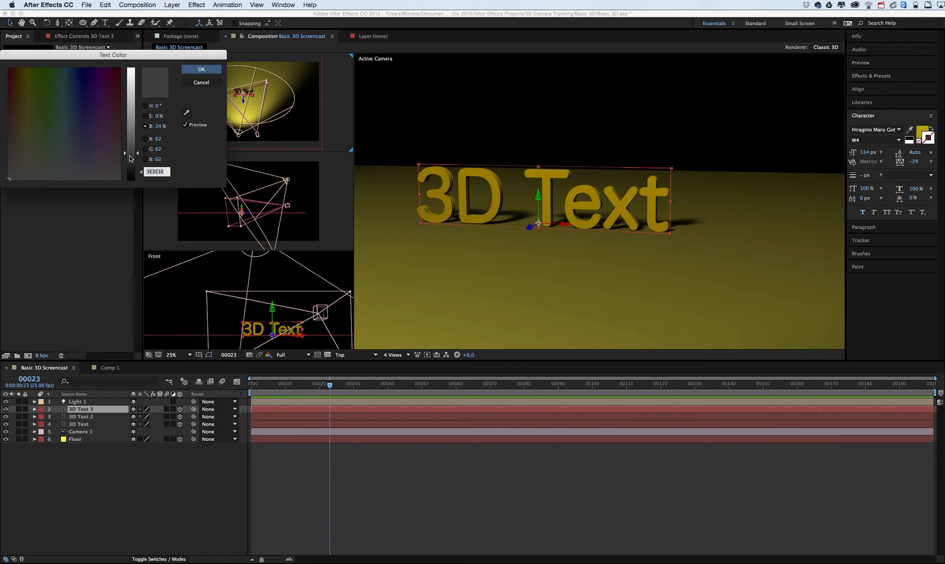
pyautogui.moveTo(130, 158); pyautogui.dragTo(131, 154)
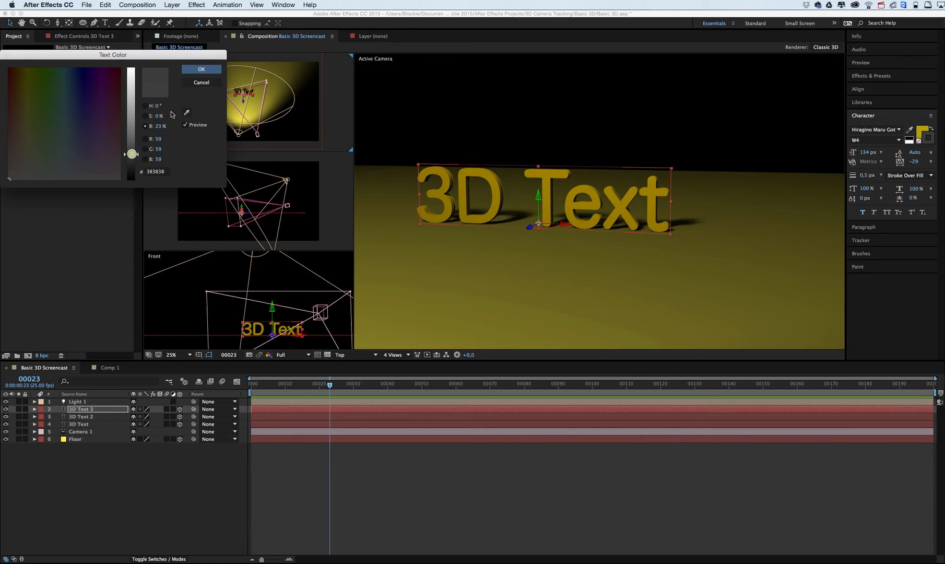
pyautogui.click(201, 70)
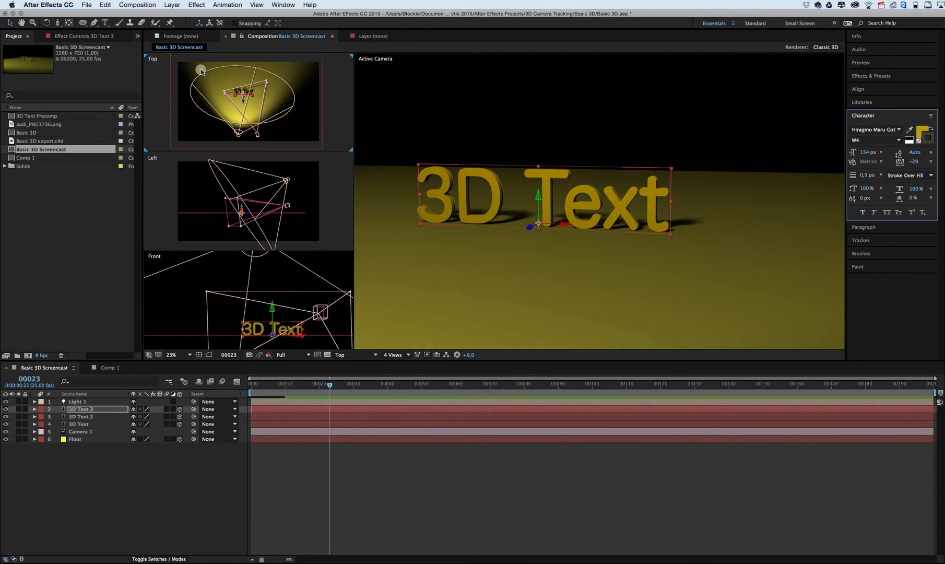
# Set the 3D Text 3 stroke width to 5 px and its paint order to Fill Over Stroke.
pyautogui.click(881, 175)
pyautogui.click(882, 225)
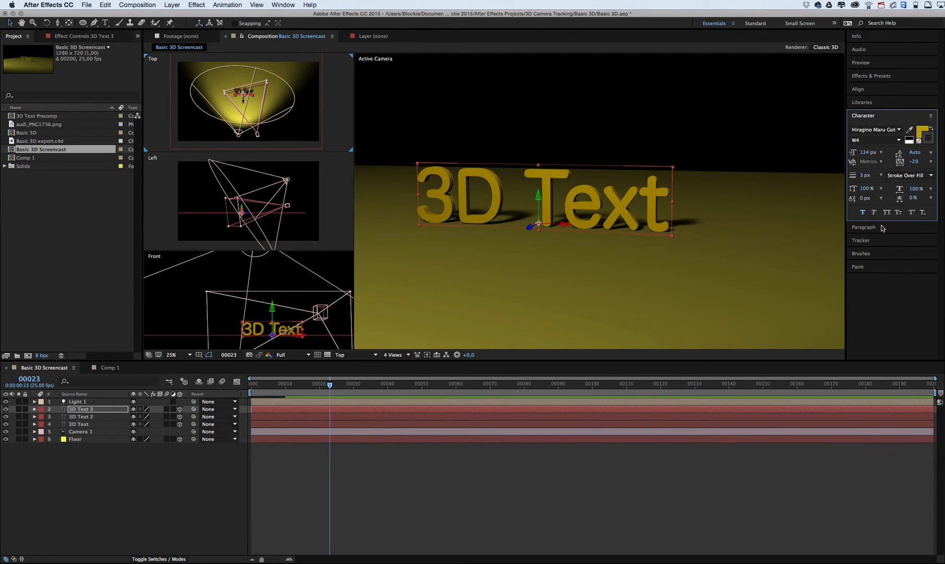
pyautogui.click(883, 178)
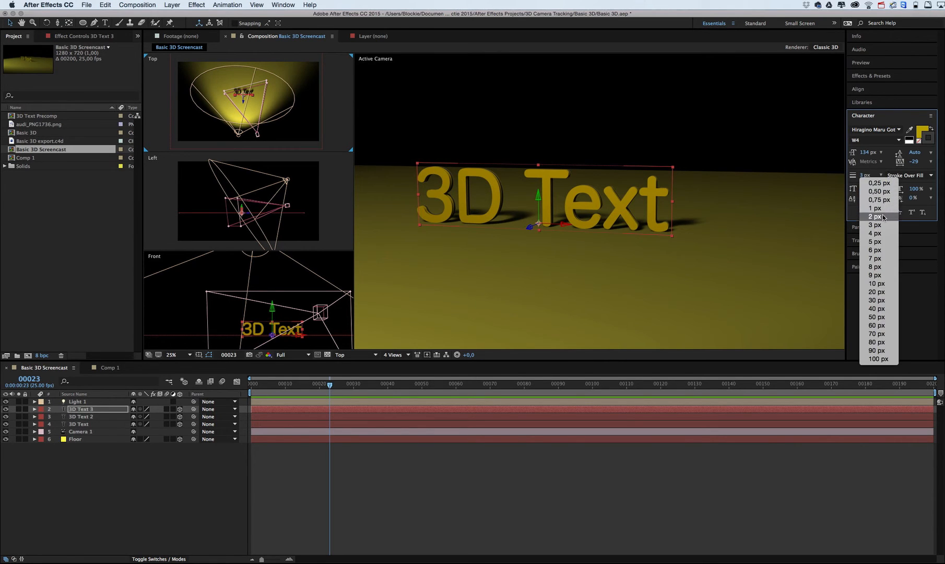
pyautogui.click(885, 243)
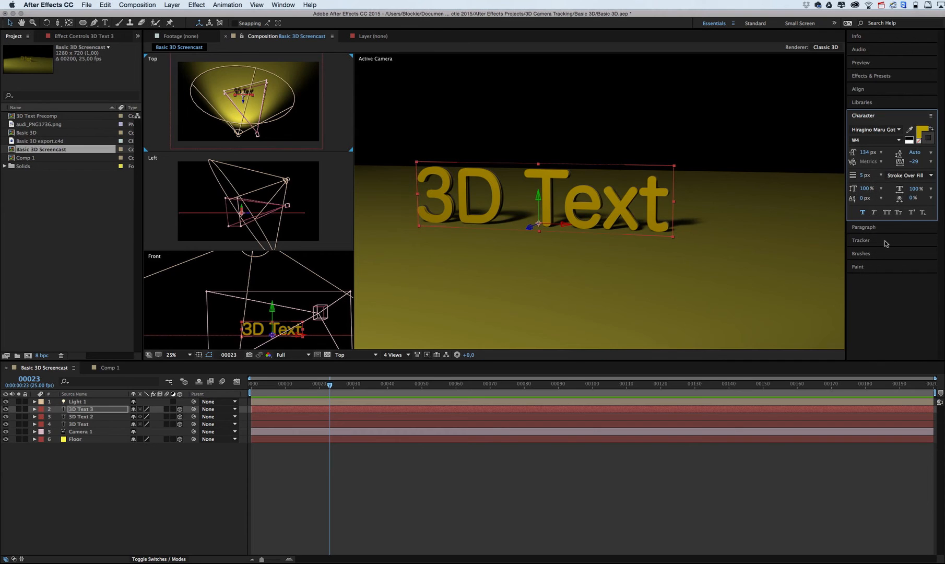
pyautogui.click(908, 176)
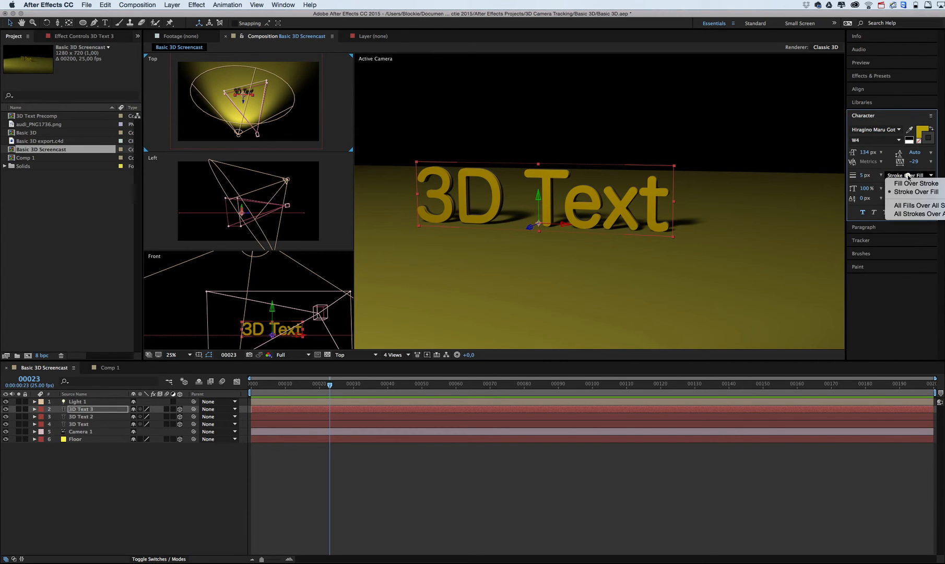
pyautogui.click(909, 179)
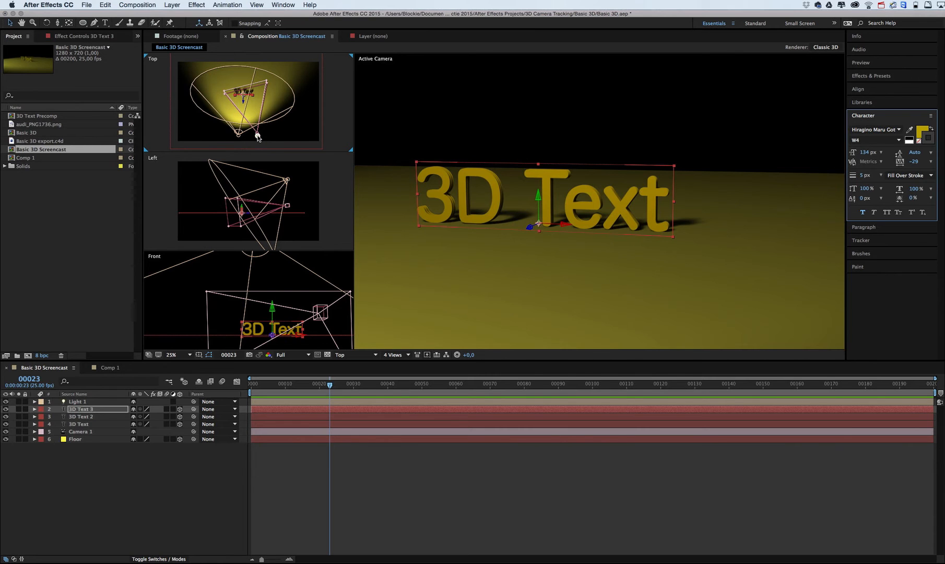
# Move Camera 1 slightly sideways and closer to the layered text in the Top view.
pyautogui.moveTo(257, 133)
pyautogui.mouseDown()
pyautogui.moveTo(243, 126)
pyautogui.moveTo(214, 132)
pyautogui.moveTo(206, 118)
pyautogui.moveTo(238, 133)
pyautogui.moveTo(262, 131)
pyautogui.mouseUp()
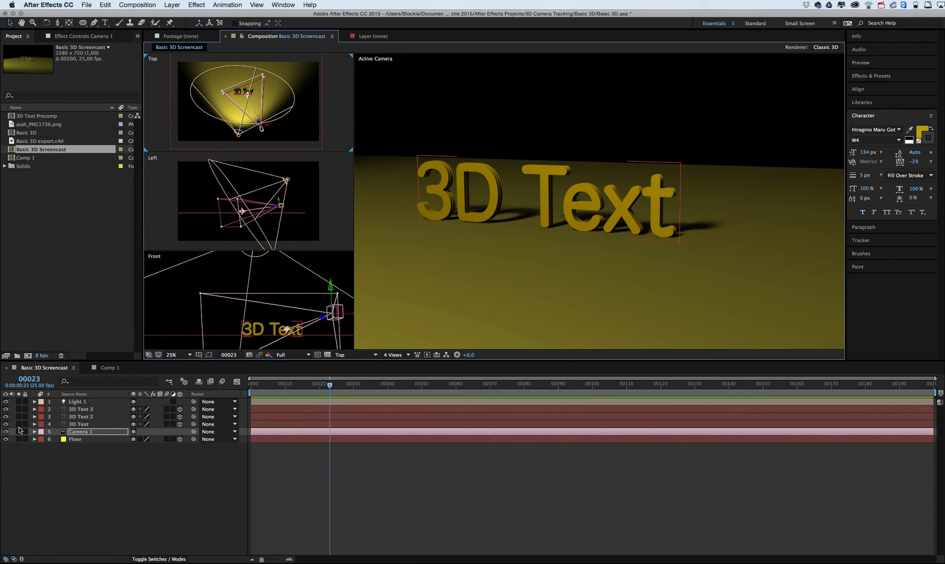
# Solo the 3D Text 3, 3D Text and 3D Text 2 layers one at a time to compare them, and restore all layers.
pyautogui.click(19, 410)
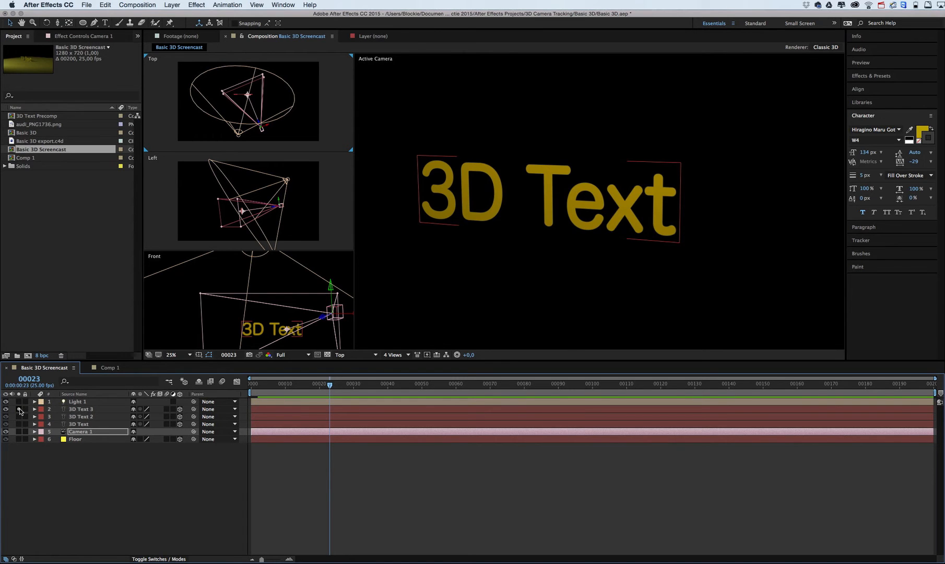
pyautogui.click(19, 409)
pyautogui.click(19, 424)
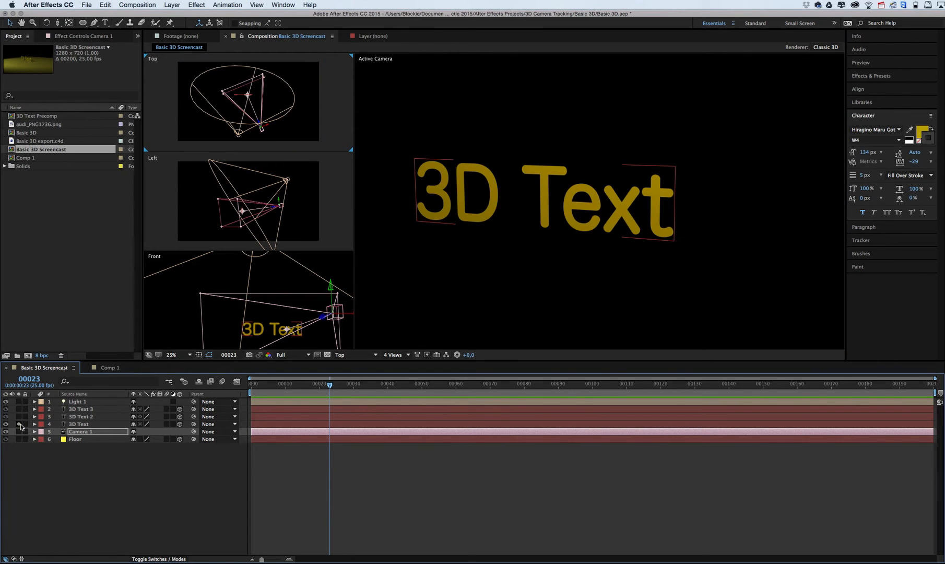
pyautogui.click(19, 423)
pyautogui.click(19, 417)
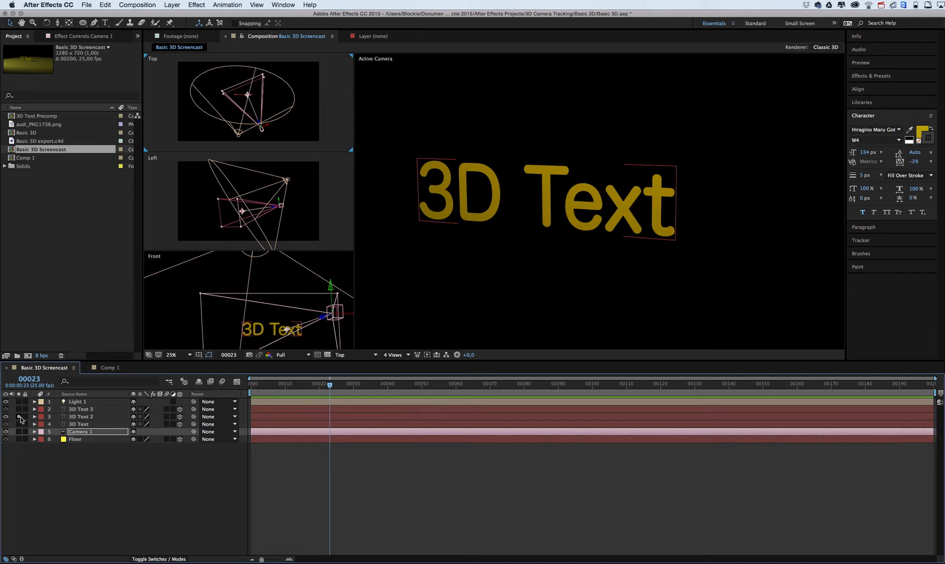
pyautogui.click(19, 416)
pyautogui.click(19, 409)
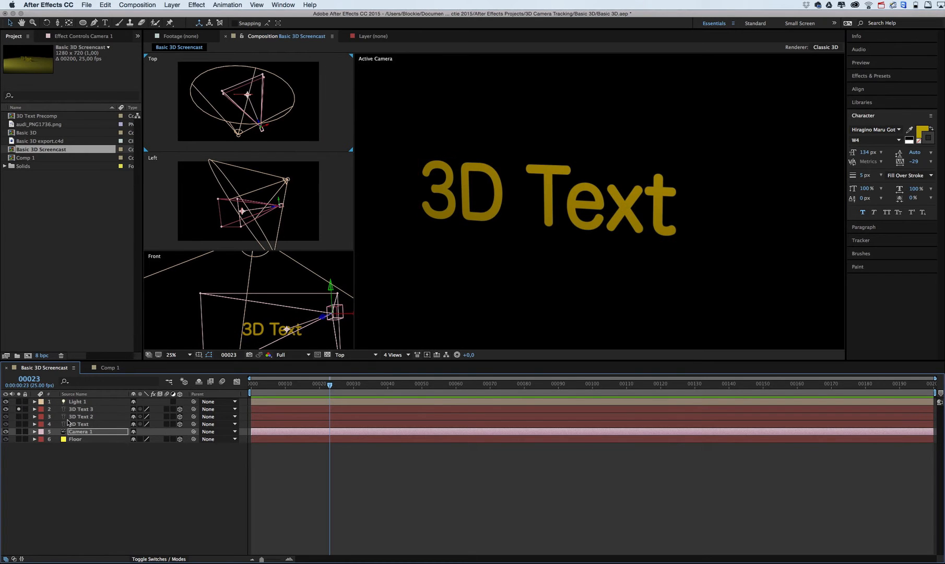
pyautogui.click(19, 409)
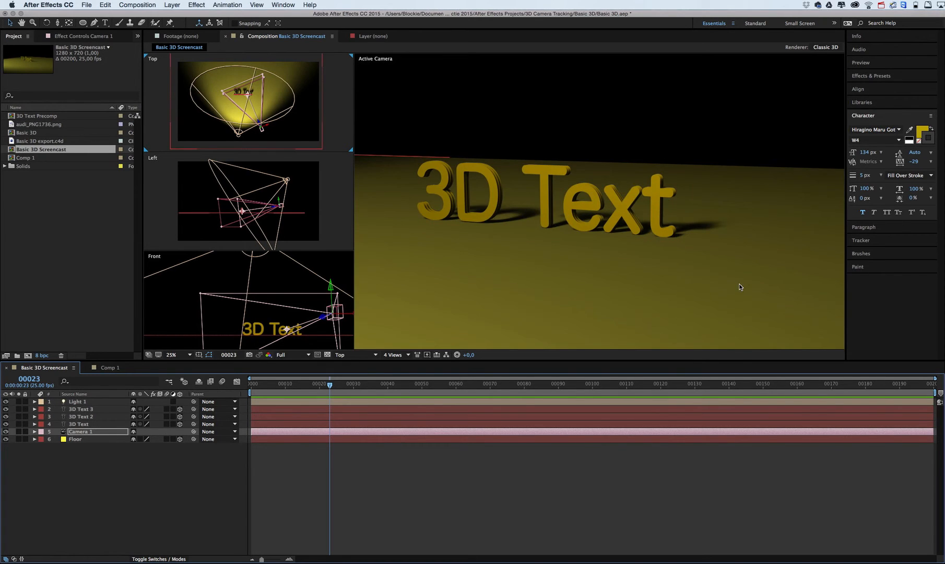
# Try the Stroke Over Fill paint order, return to Fill Over Stroke, and try a 9 px stroke width with Camera 1 still selected.
pyautogui.click(902, 176)
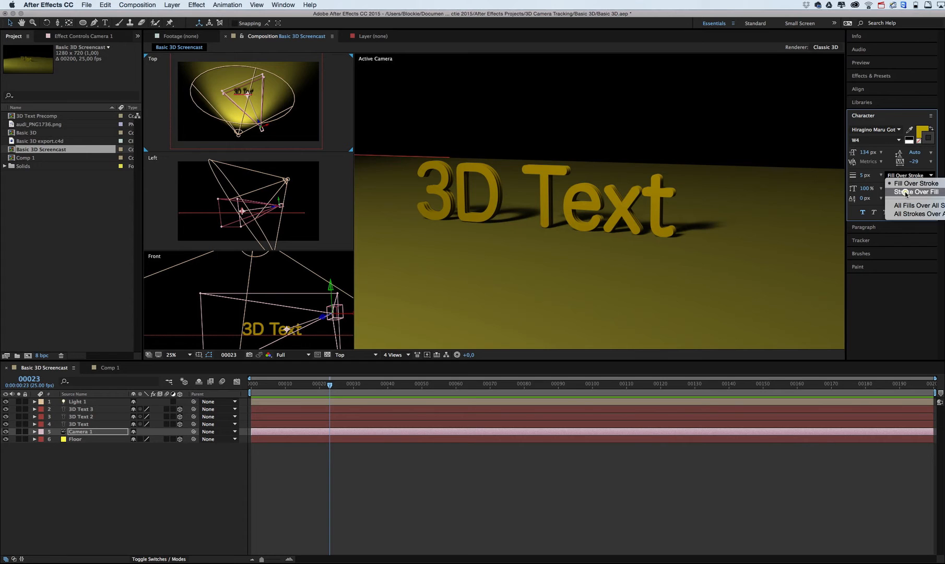
pyautogui.click(906, 192)
pyautogui.click(903, 176)
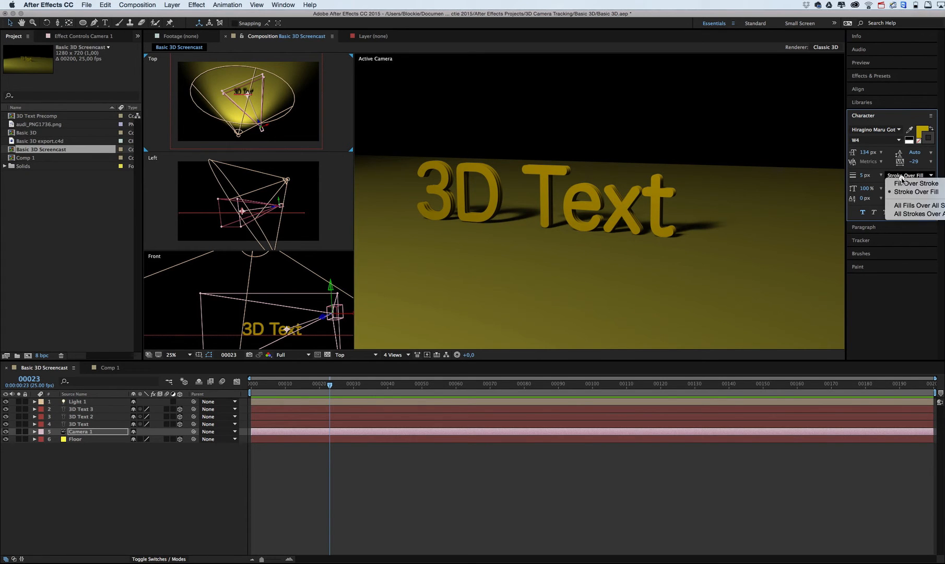
pyautogui.click(903, 182)
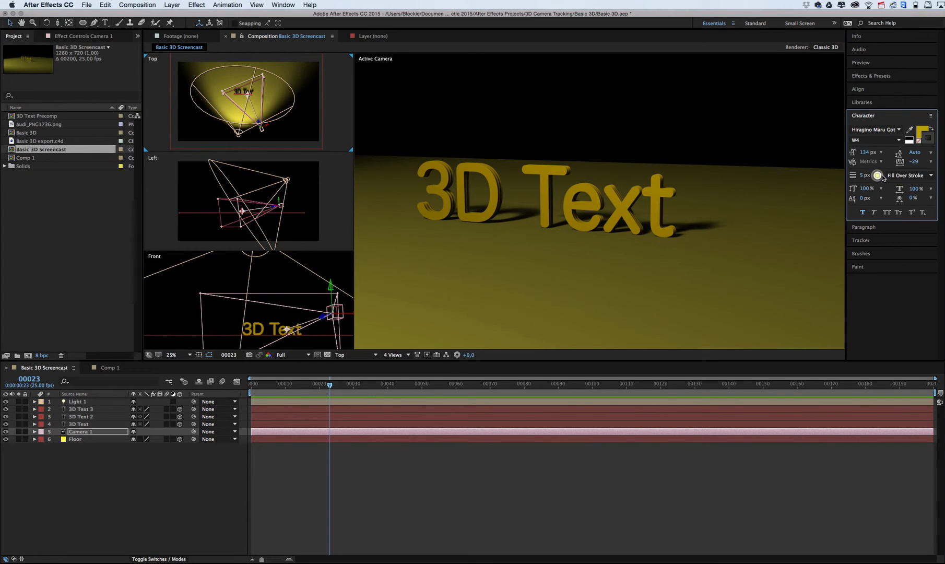
pyautogui.click(881, 175)
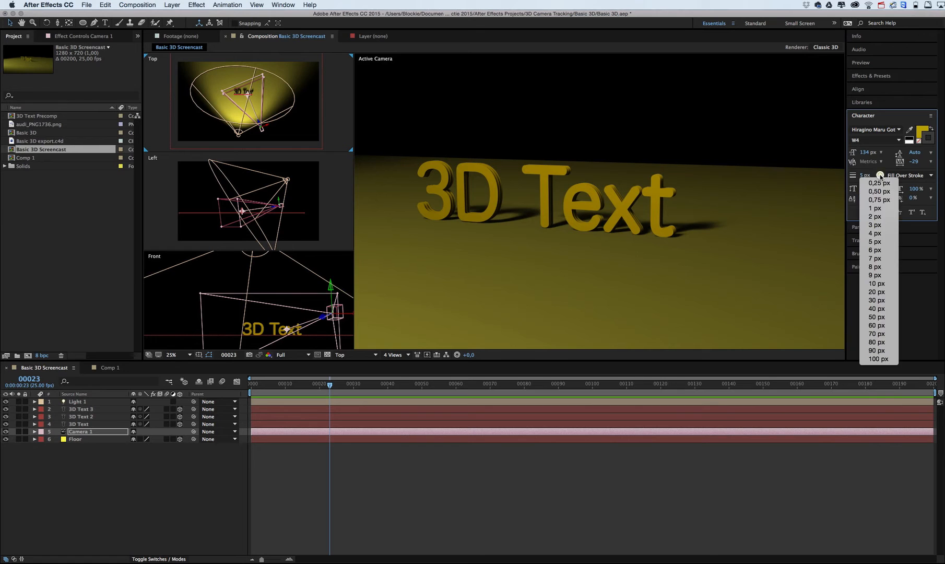
pyautogui.click(879, 275)
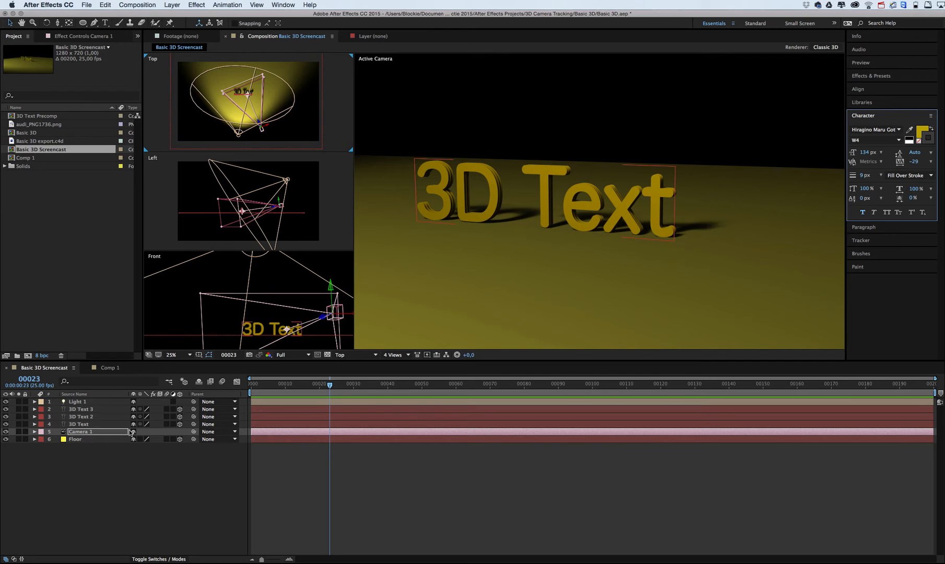
# Try stroke widths of 5, 9 and 30 px on the 3D Text 3 layer, and settle on 20 px.
pyautogui.click(643, 209)
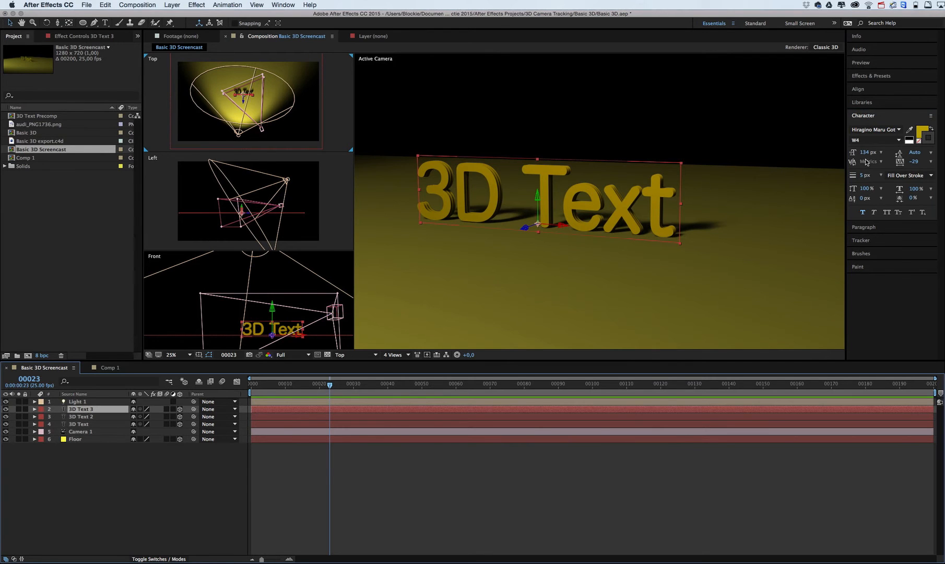
pyautogui.click(882, 177)
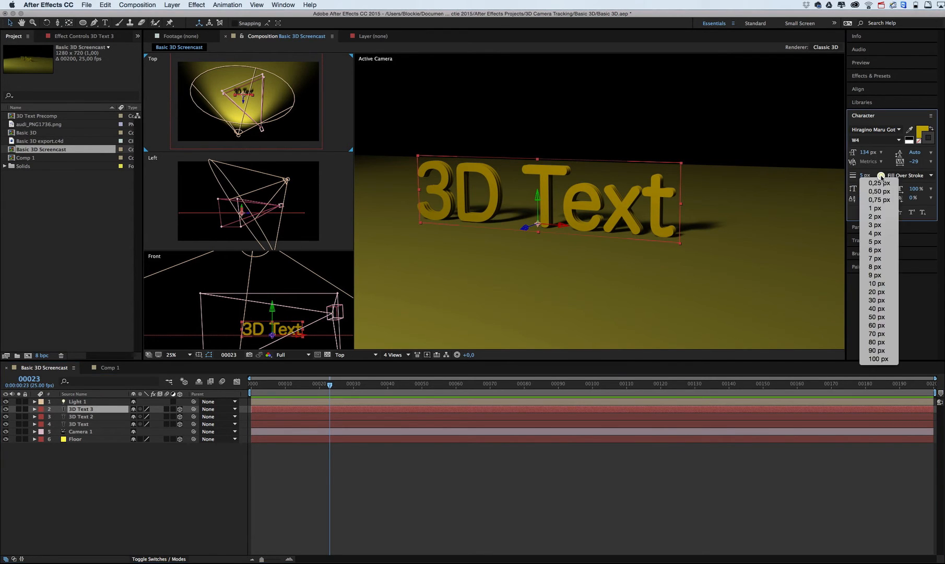
pyautogui.click(878, 241)
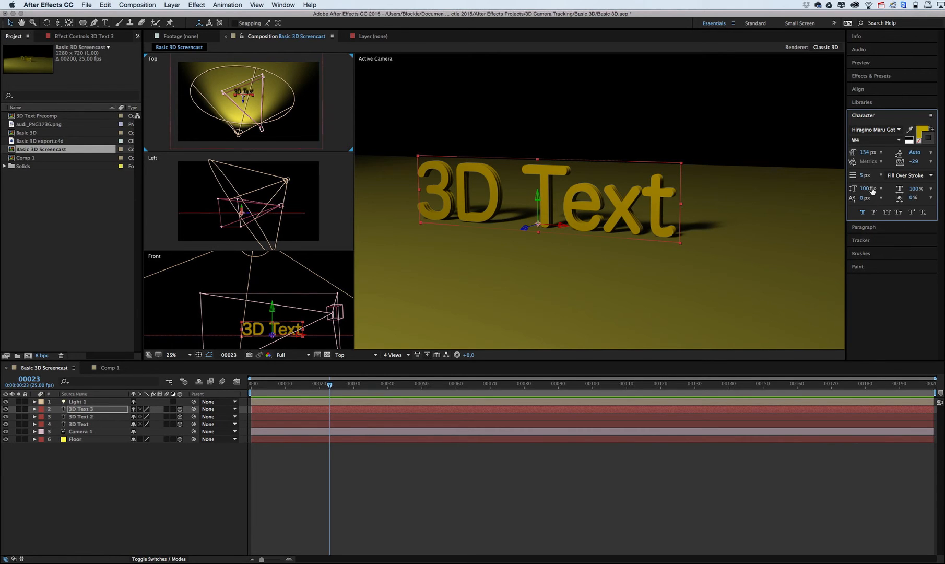
pyautogui.click(881, 177)
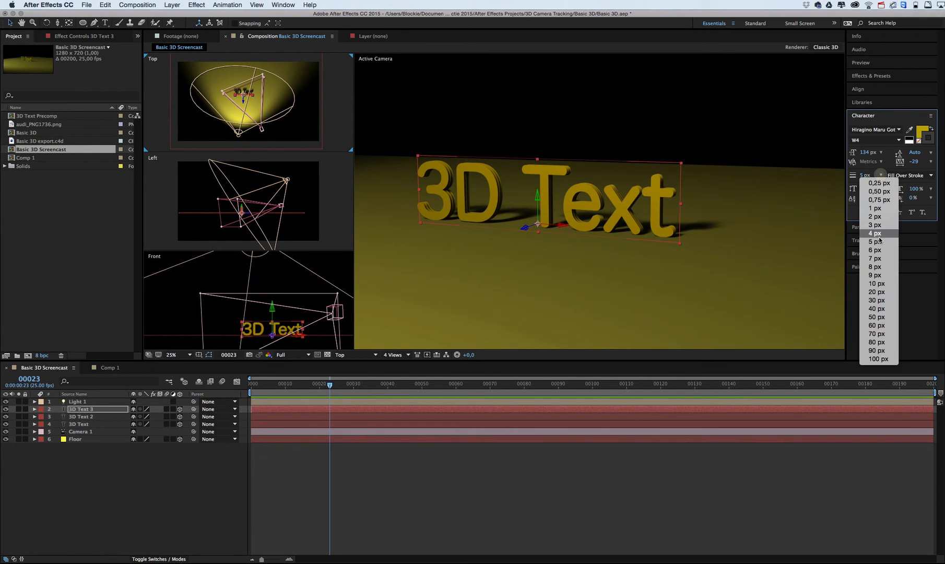
pyautogui.click(882, 276)
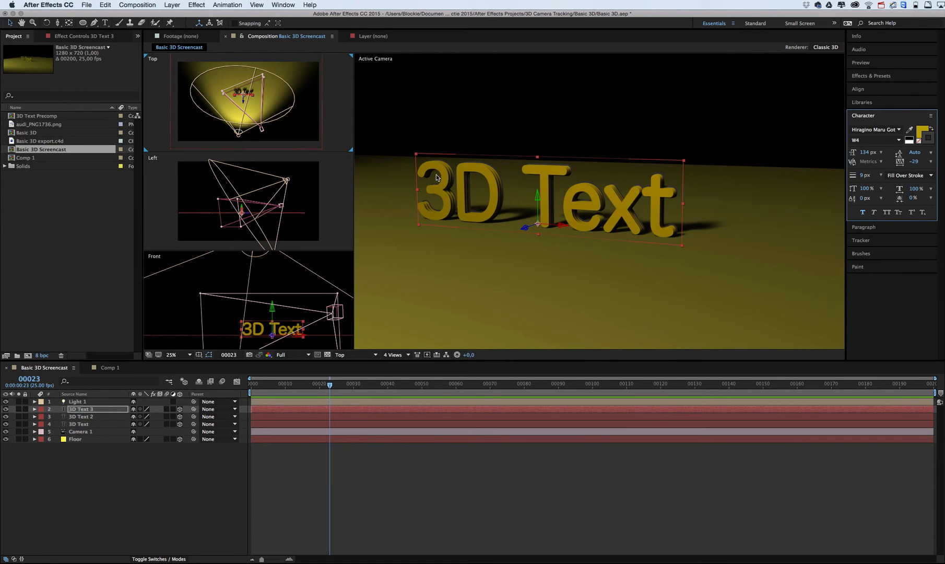
pyautogui.click(881, 176)
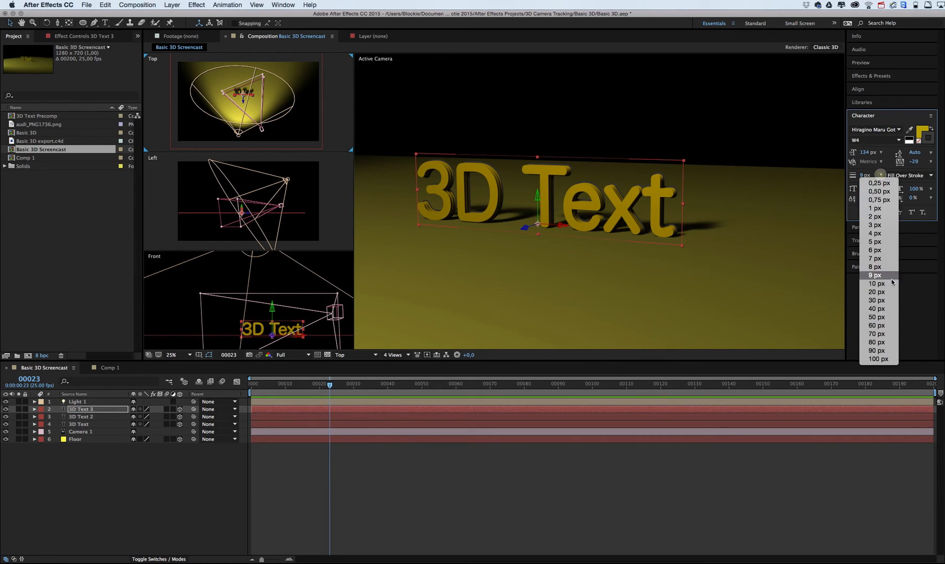
pyautogui.click(882, 301)
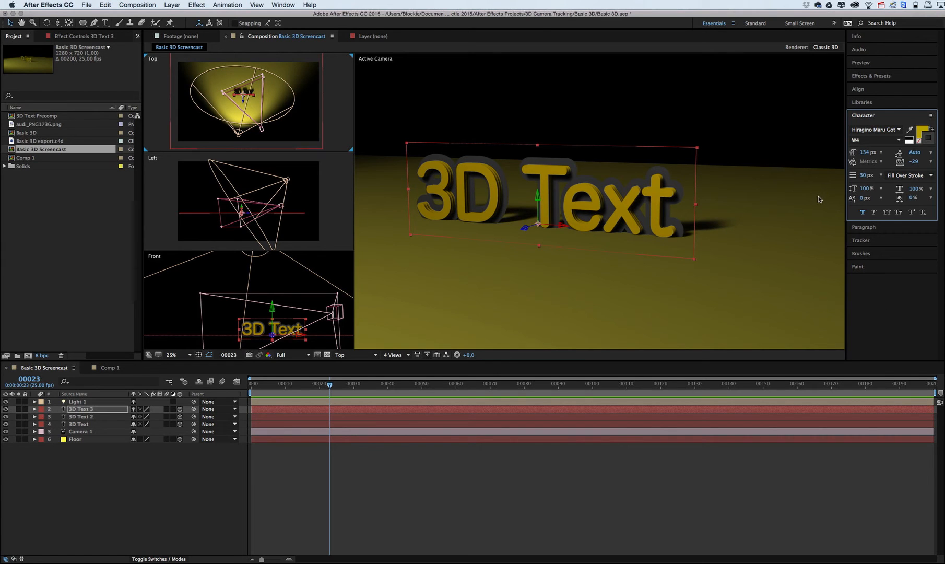
pyautogui.click(881, 177)
pyautogui.click(880, 294)
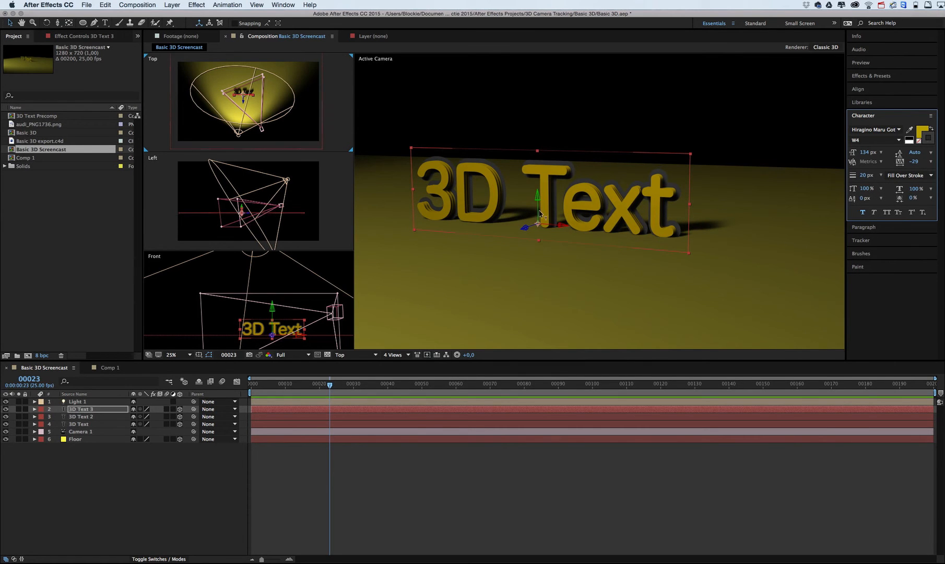
# Give the 3D Text 2 layer a grey stroke with 38% brightness and a width of 10 px.
pyautogui.click(632, 189)
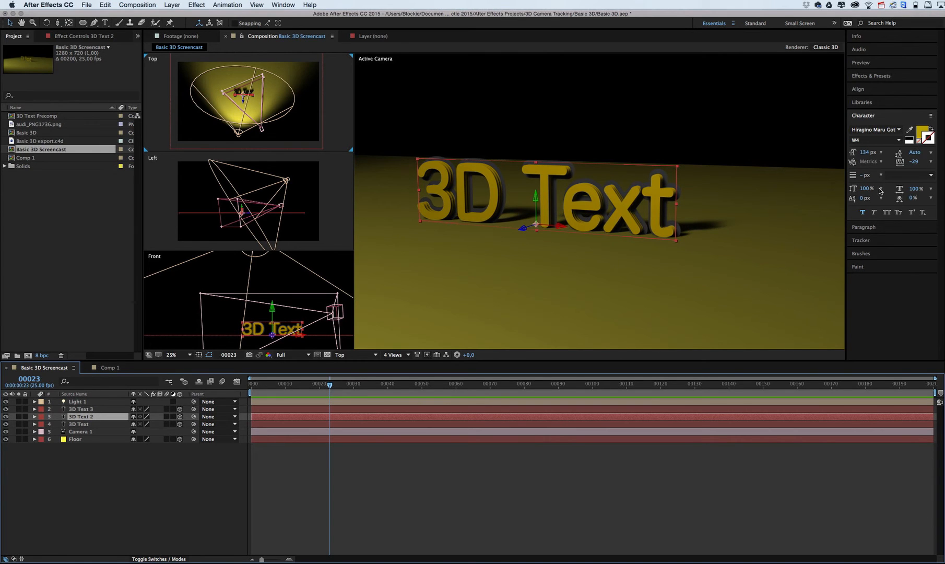
pyautogui.click(922, 134)
pyautogui.moveTo(139, 159); pyautogui.dragTo(139, 138)
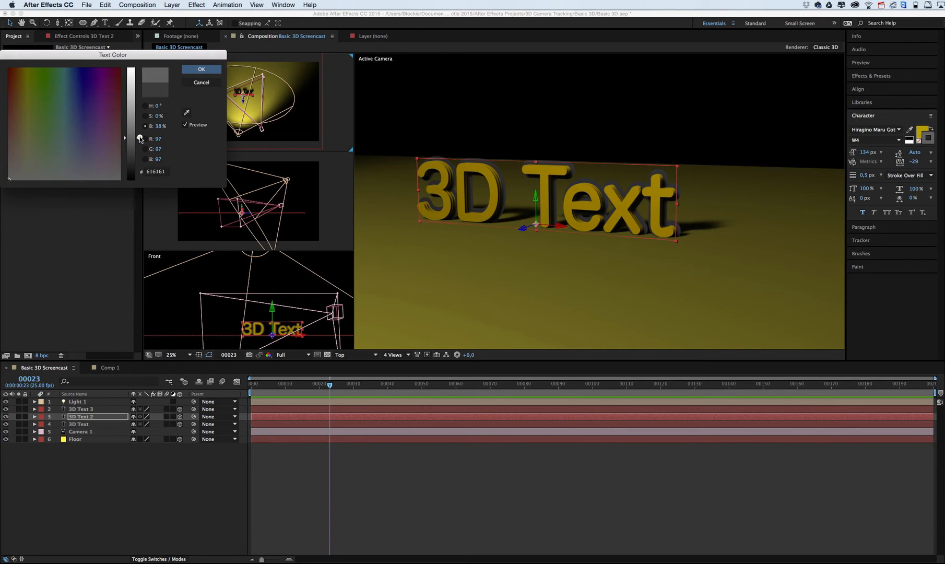
pyautogui.click(202, 70)
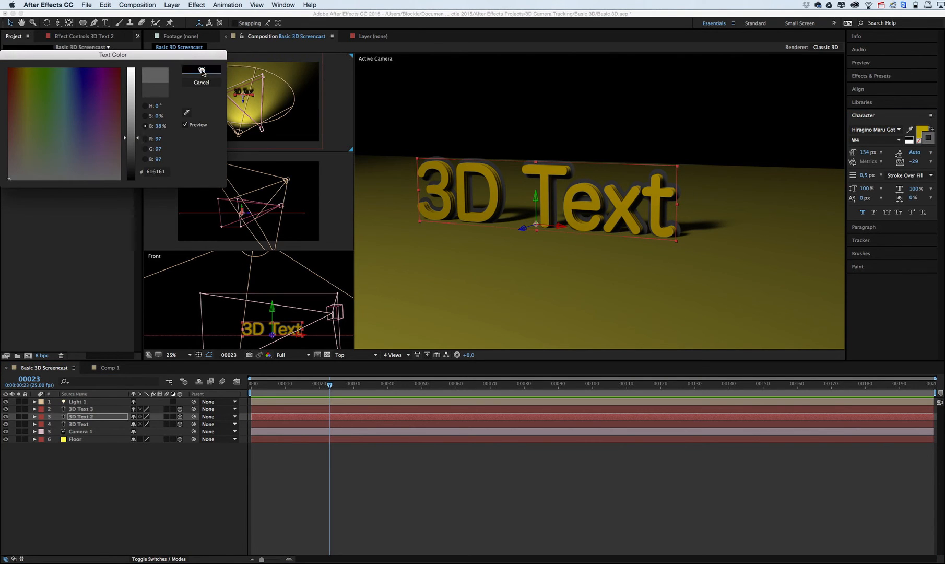
pyautogui.click(881, 176)
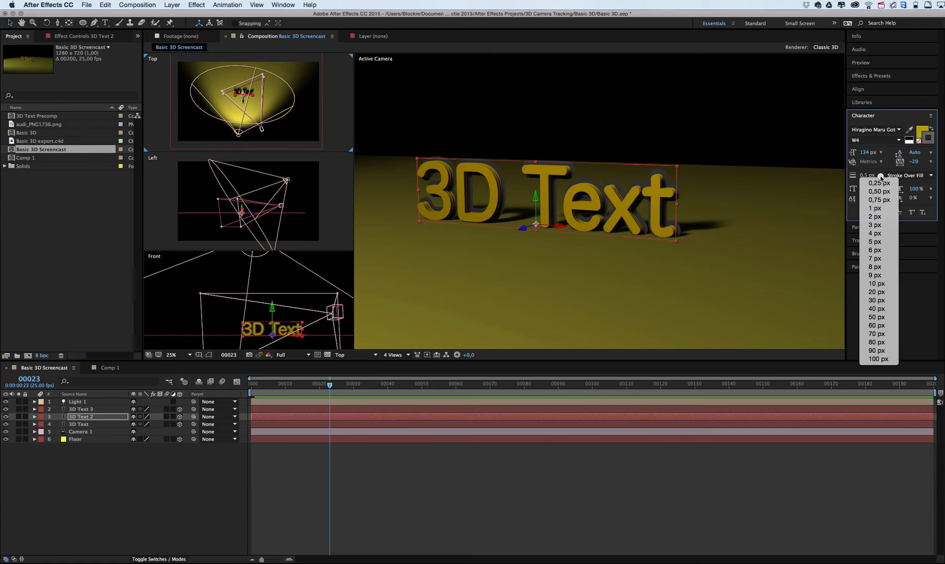
pyautogui.click(880, 284)
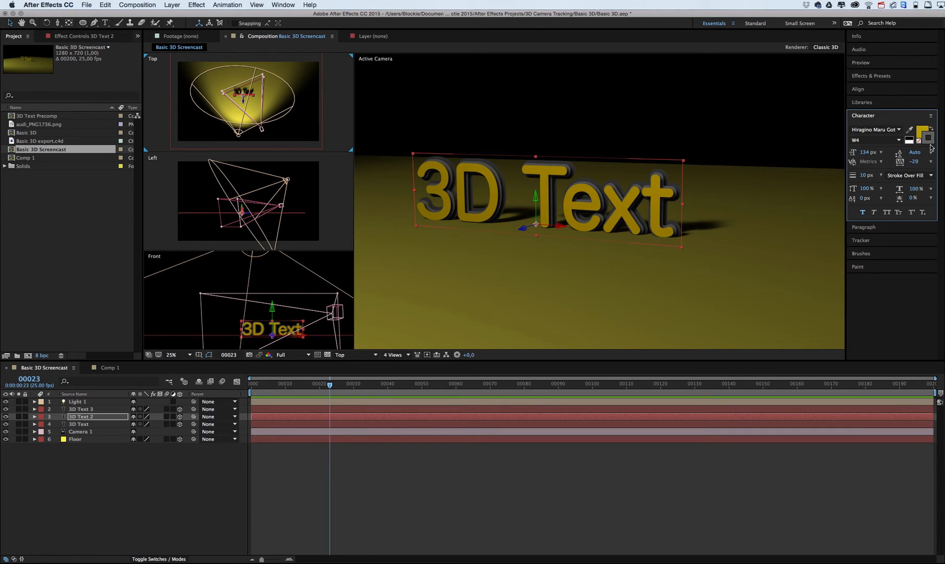
# Try Fill Over Stroke and a 0.75 px stroke on 3D Text 2, and return to Stroke Over Fill at 10 px.
pyautogui.click(917, 176)
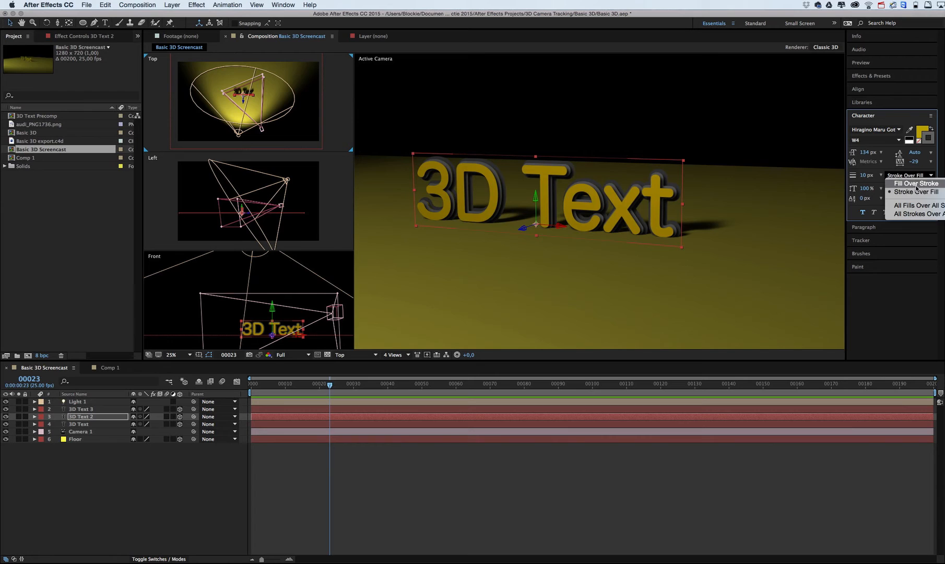
pyautogui.click(916, 184)
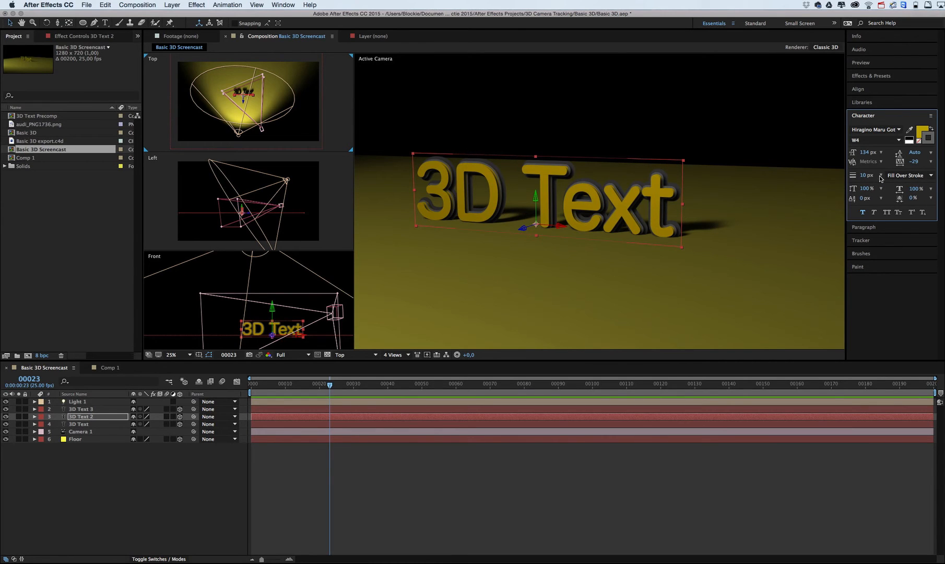
pyautogui.click(881, 176)
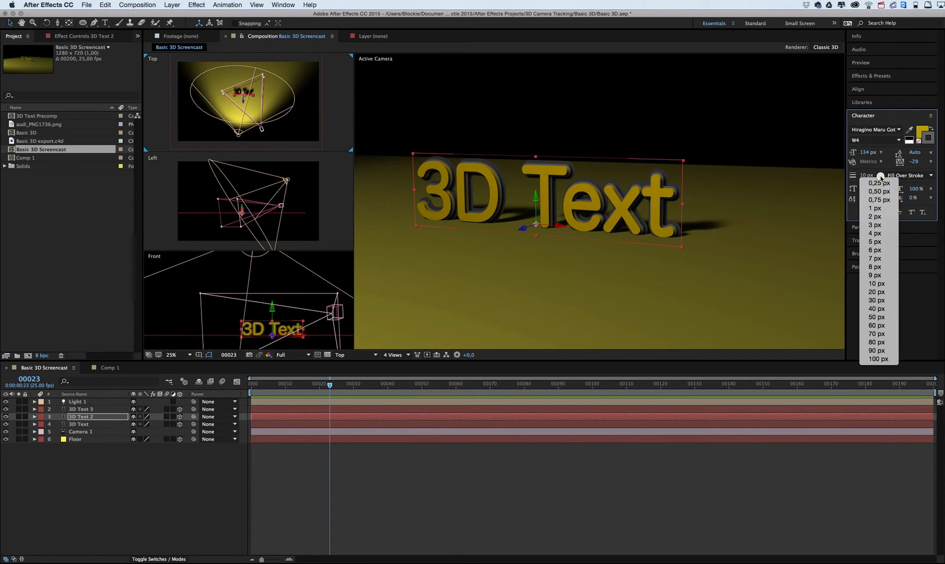
pyautogui.click(882, 200)
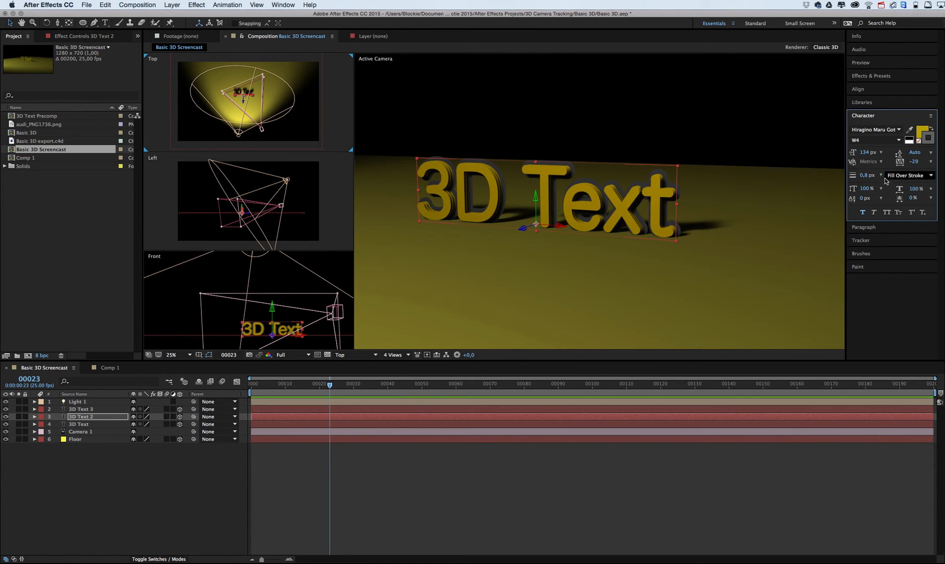
pyautogui.click(908, 175)
pyautogui.click(901, 191)
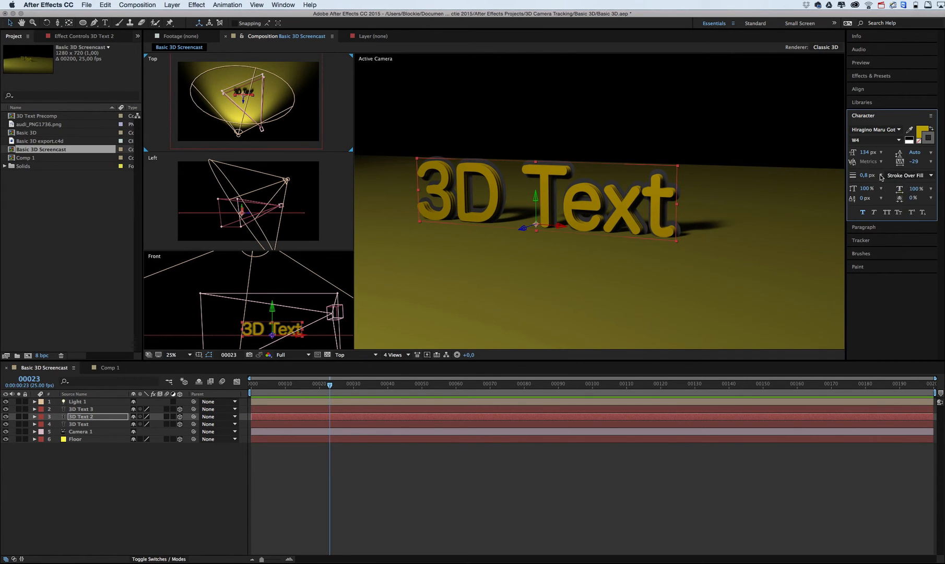
pyautogui.click(881, 176)
pyautogui.click(886, 284)
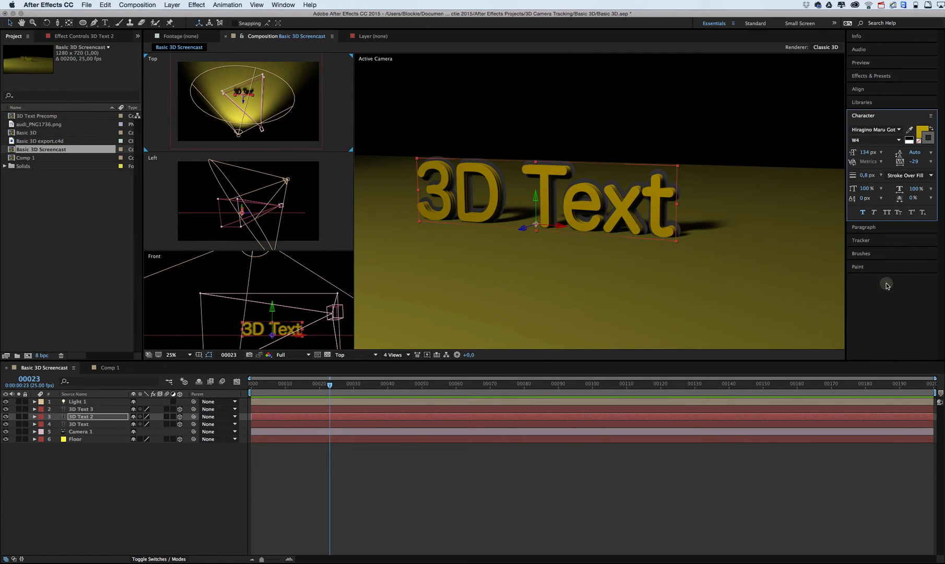
# Give the front 3D Text layer a white stroke with the Stroke Over Fill paint order.
pyautogui.click(78, 424)
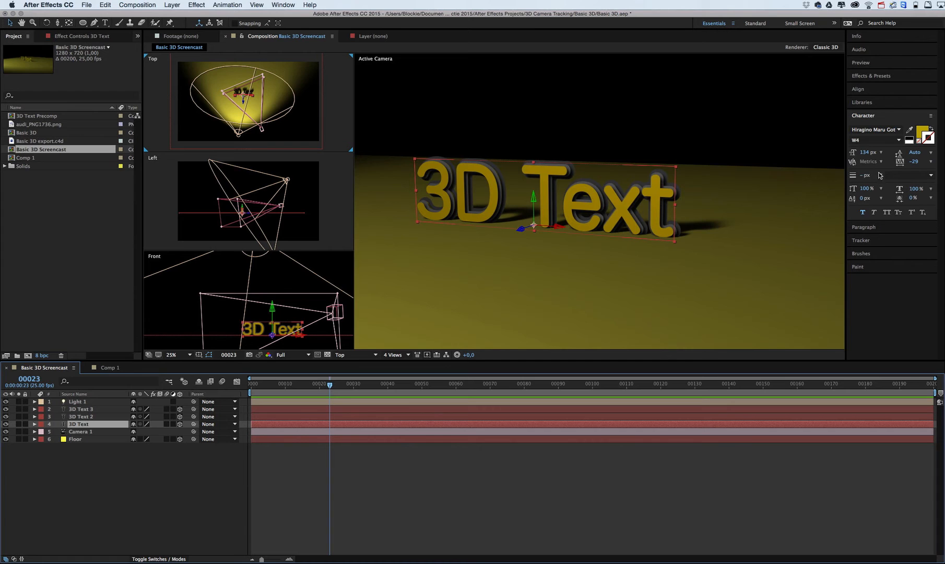
pyautogui.click(927, 141)
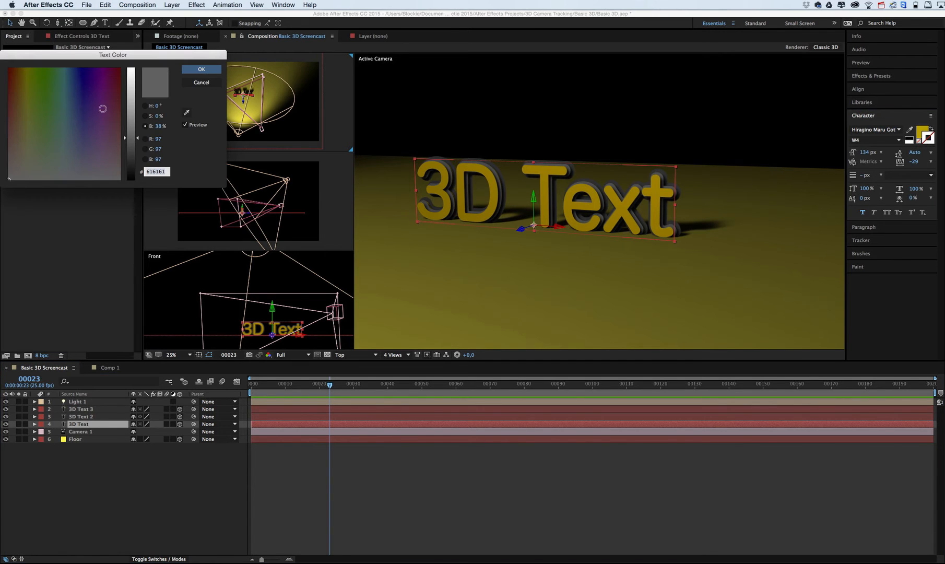
pyautogui.moveTo(129, 95); pyautogui.dragTo(129, 68)
pyautogui.click(201, 69)
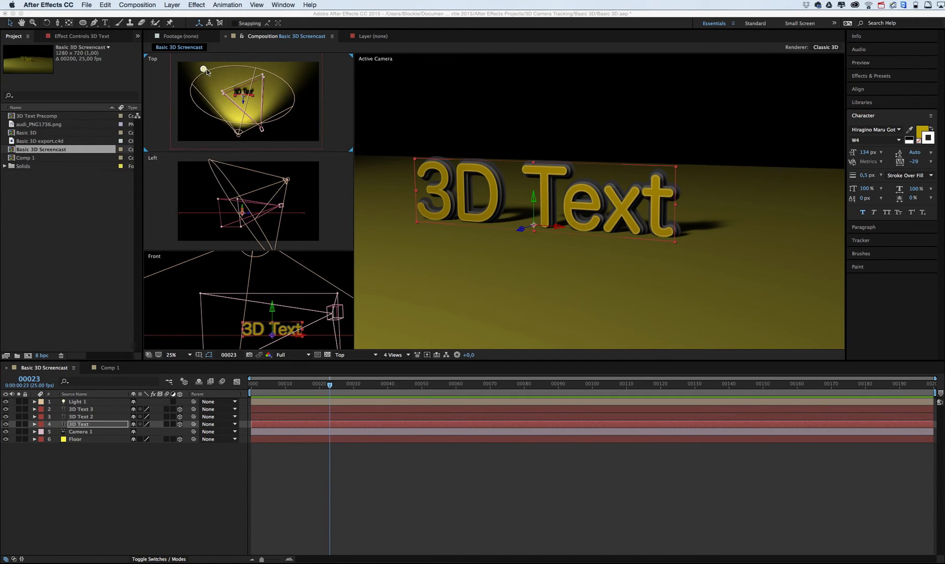
pyautogui.click(906, 177)
pyautogui.click(906, 192)
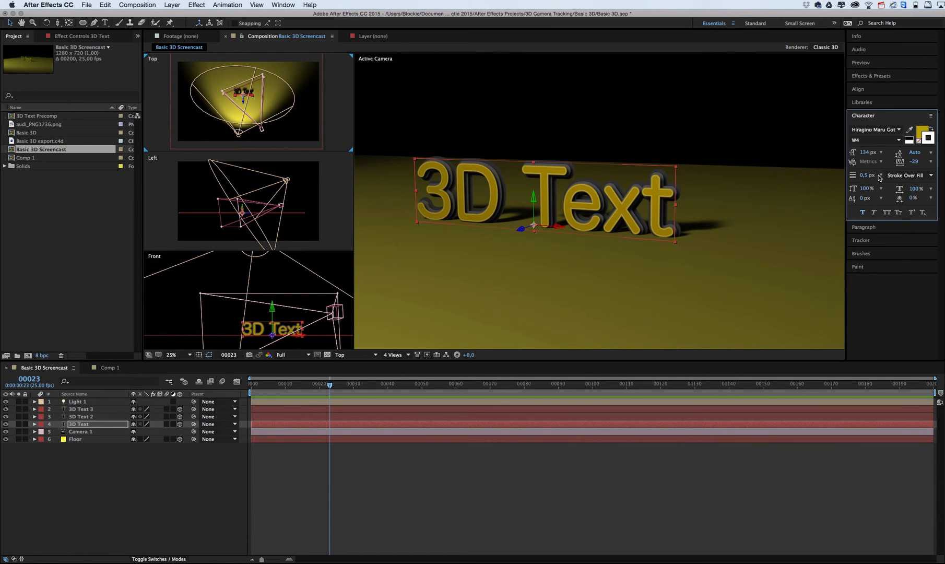
# Try a 1 px stroke width on the 3D Text layer, and increase it to 3 px.
pyautogui.click(875, 176)
pyautogui.click(881, 208)
pyautogui.click(884, 178)
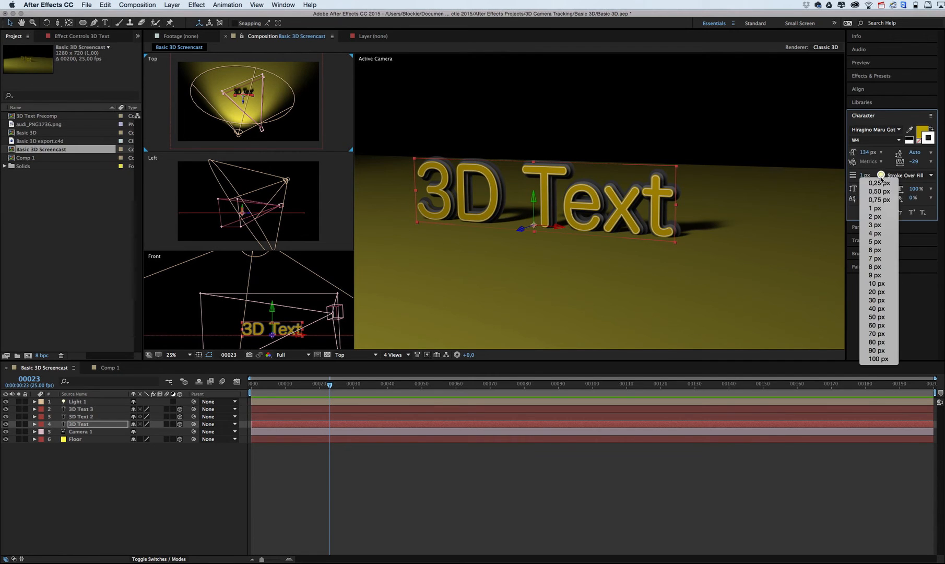
pyautogui.click(880, 226)
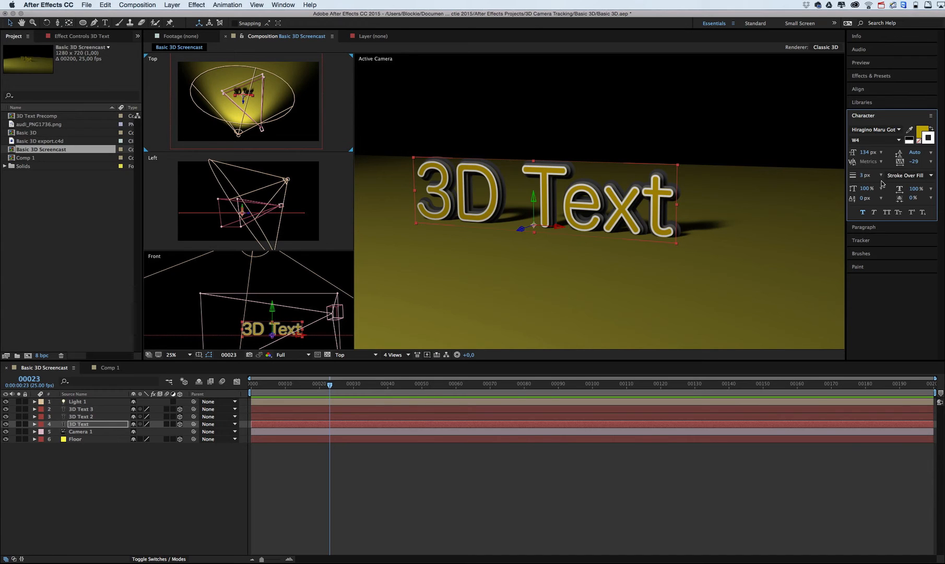
# Darken the front 3D Text layer's stroke colour from white to a grey of about 64% brightness.
pyautogui.click(927, 139)
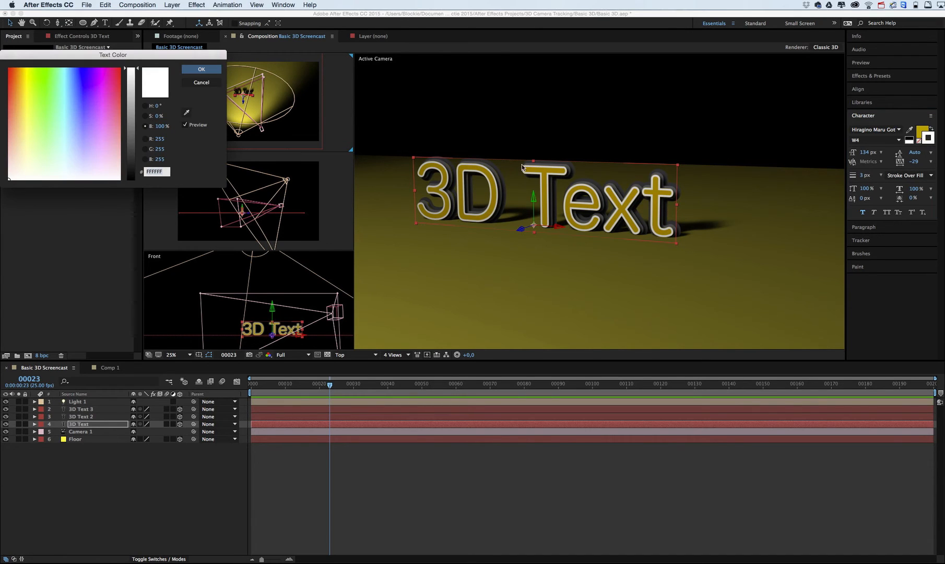
pyautogui.click(136, 109)
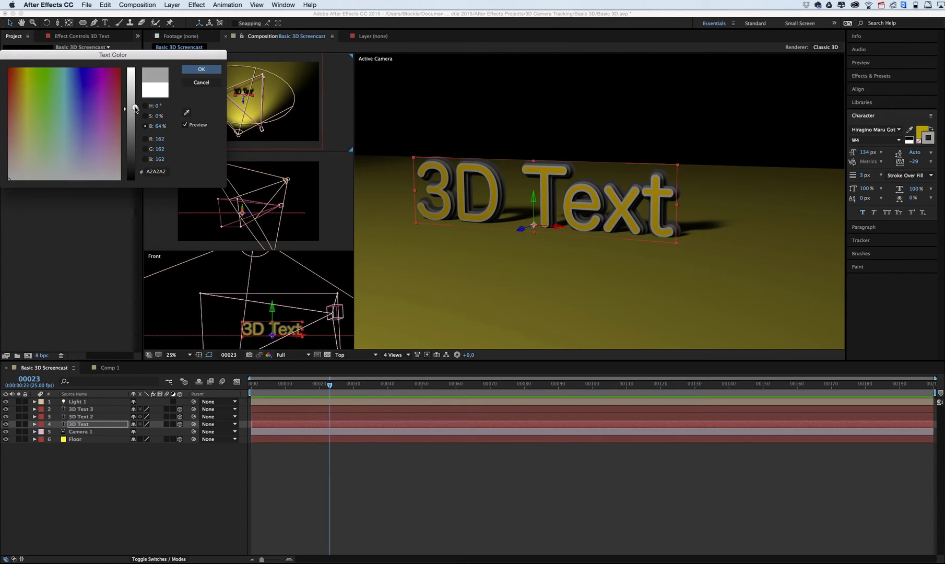
pyautogui.moveTo(135, 109); pyautogui.dragTo(150, 106)
pyautogui.click(201, 69)
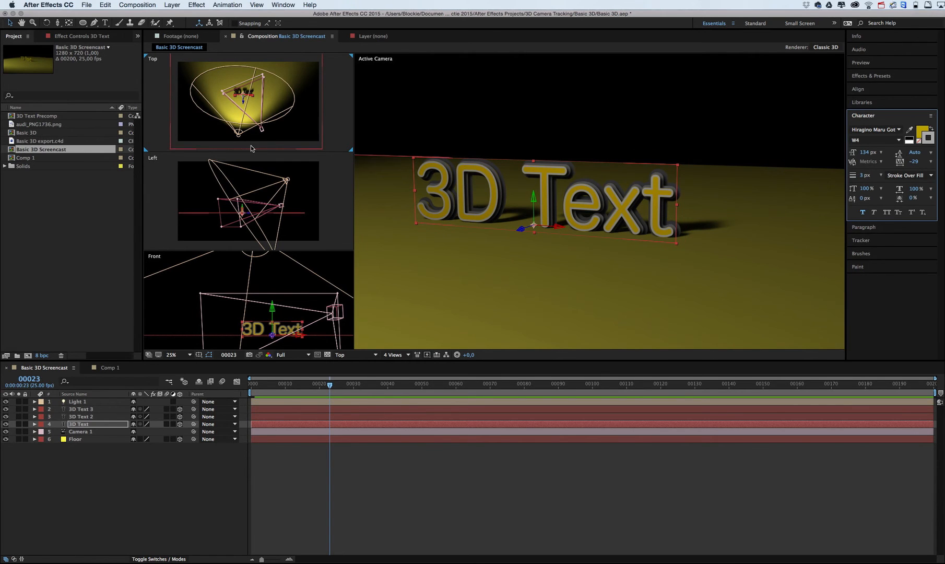
# Move Camera 1 toward the middle in the top view for a more frontal view of the text.
pyautogui.moveTo(262, 132)
pyautogui.mouseDown()
pyautogui.moveTo(201, 127)
pyautogui.moveTo(259, 132)
pyautogui.moveTo(253, 138)
pyautogui.mouseUp()
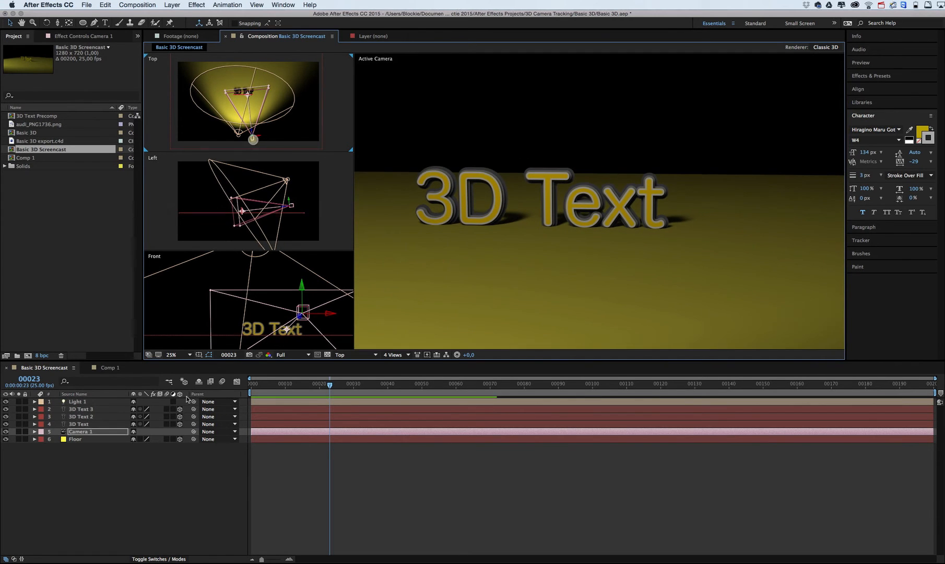
pyautogui.click(98, 469)
# Raise the intensity of the spot light Light 1 to 139%.
pyautogui.doubleClick(77, 401)
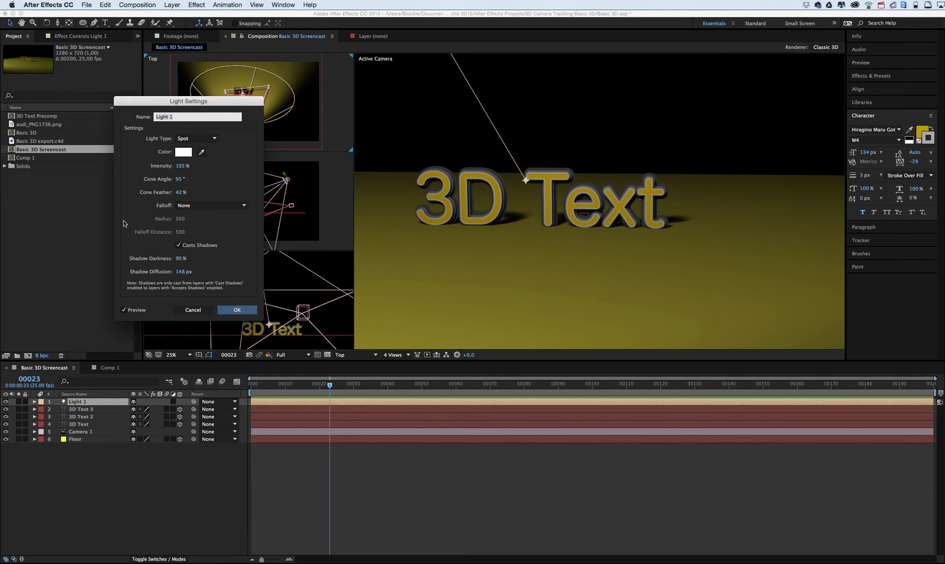
pyautogui.moveTo(180, 168); pyautogui.dragTo(196, 166)
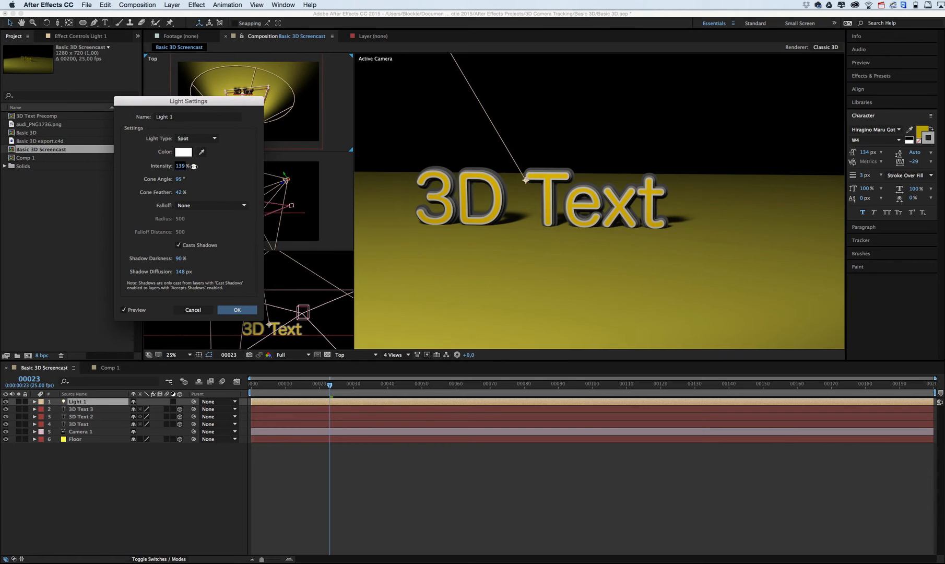
pyautogui.click(237, 309)
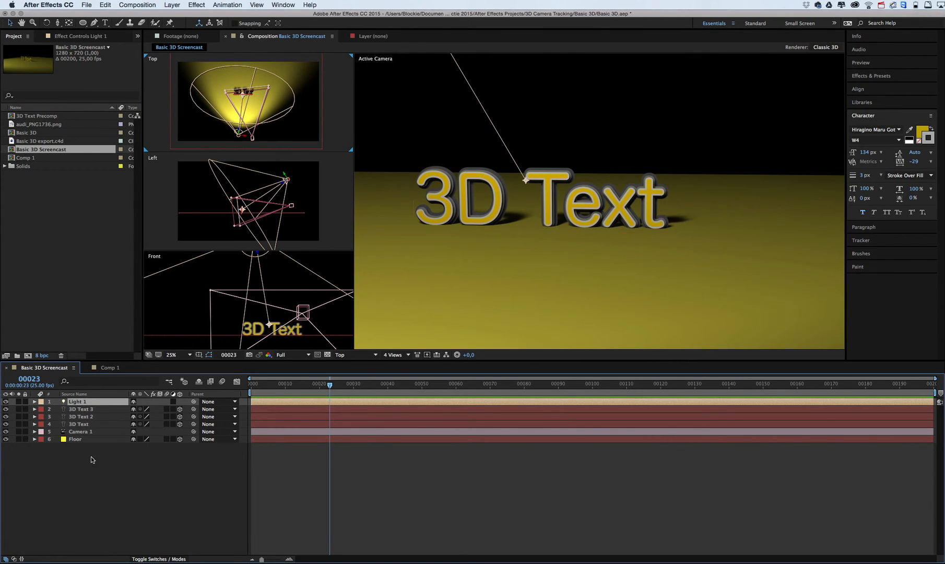
# Raise the 3D Text, 3D Text 2 and 3D Text 3 layers together slightly along the Y axis.
pyautogui.click(88, 425)
pyautogui.keyDown('shift'); pyautogui.click(82, 409); pyautogui.keyUp('shift')
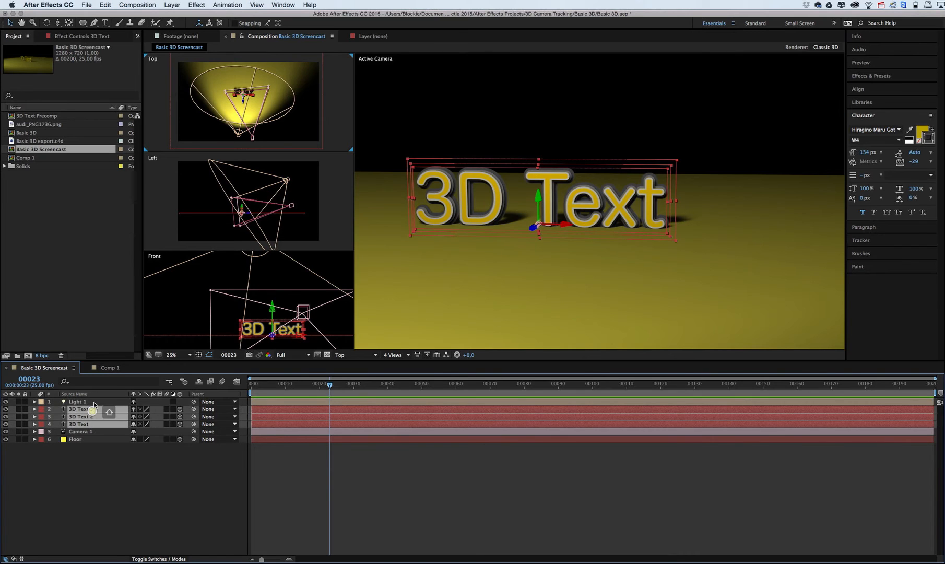
pyautogui.click(538, 199)
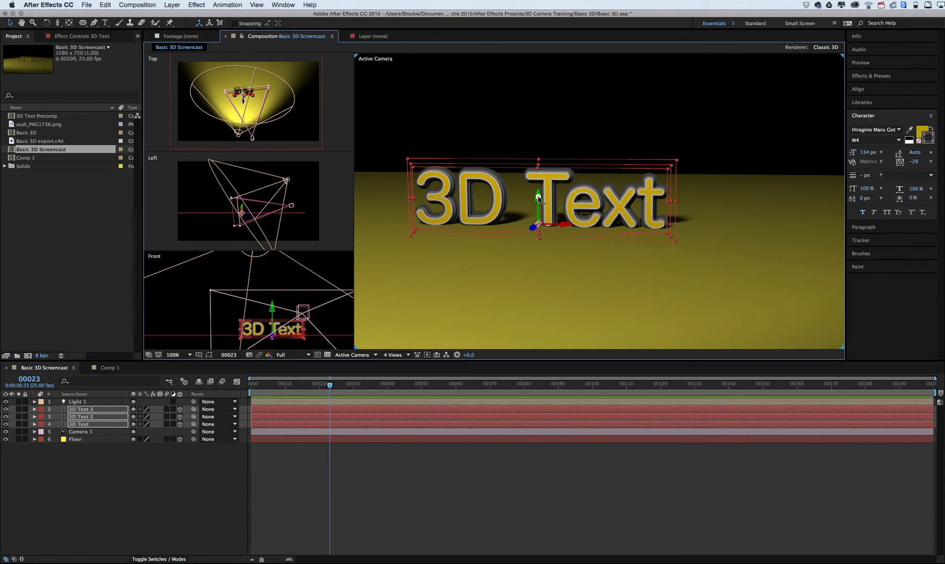
pyautogui.moveTo(539, 199); pyautogui.dragTo(538, 196)
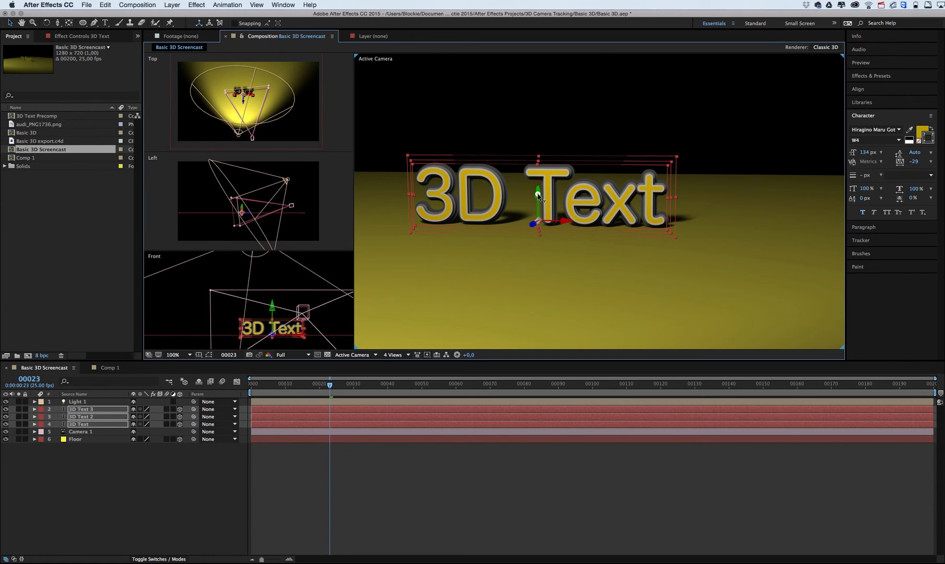
pyautogui.click(131, 517)
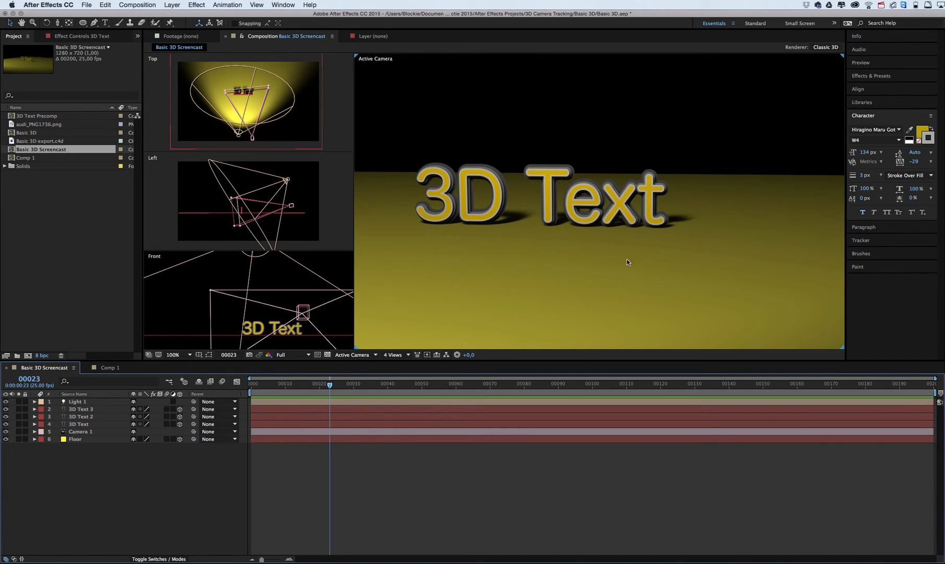
pyautogui.click(883, 5)
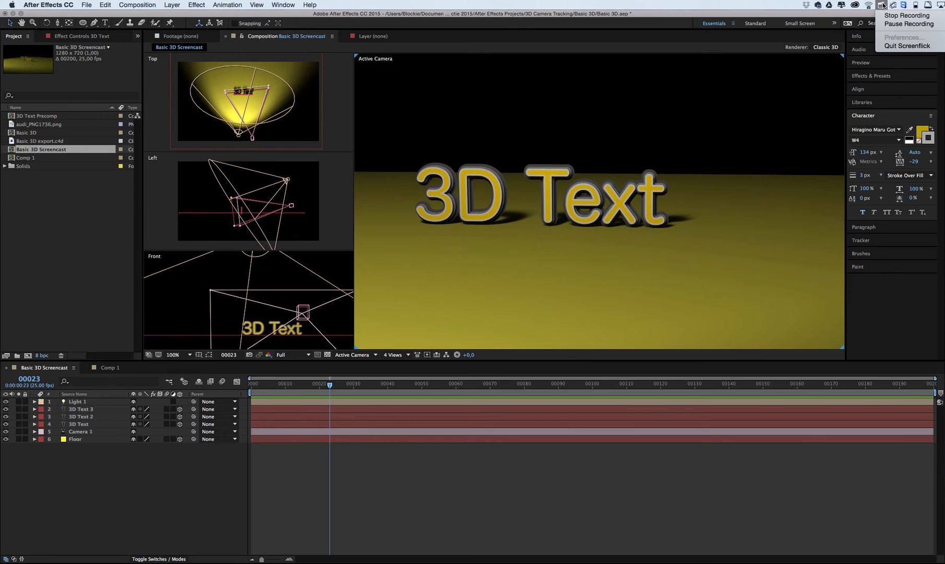
pyautogui.click(909, 23)
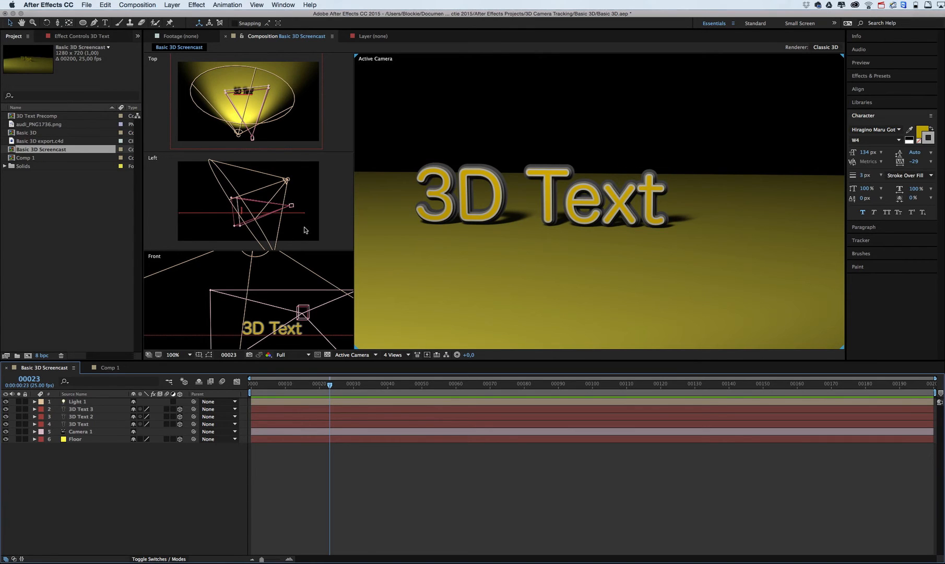
# Turn on Depth of Field in the camera options of Camera 1.
pyautogui.click(35, 432)
pyautogui.click(43, 447)
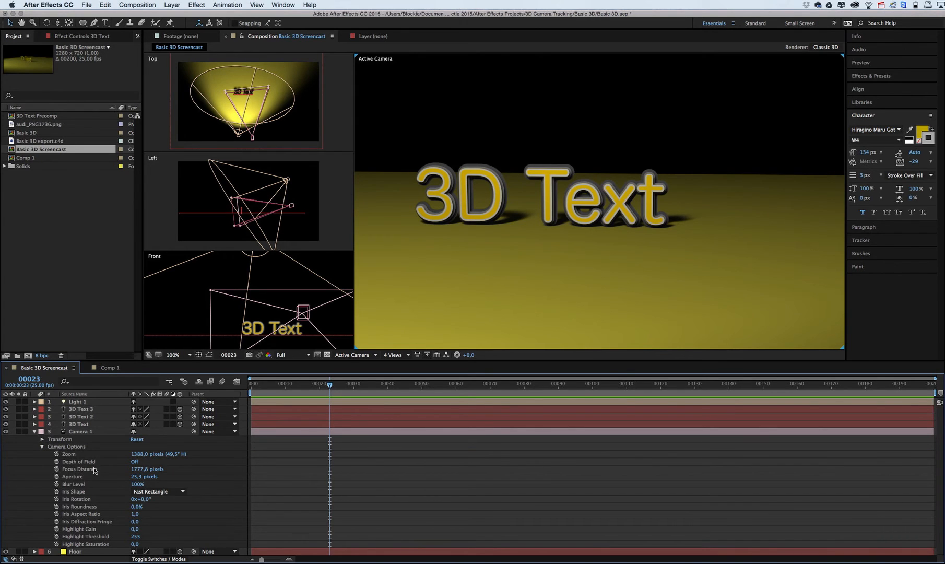
pyautogui.click(134, 463)
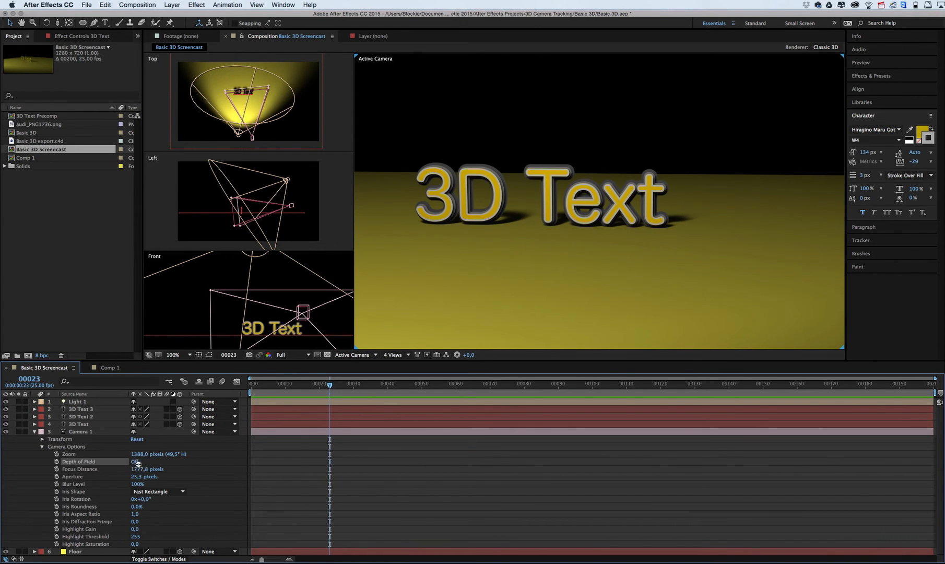
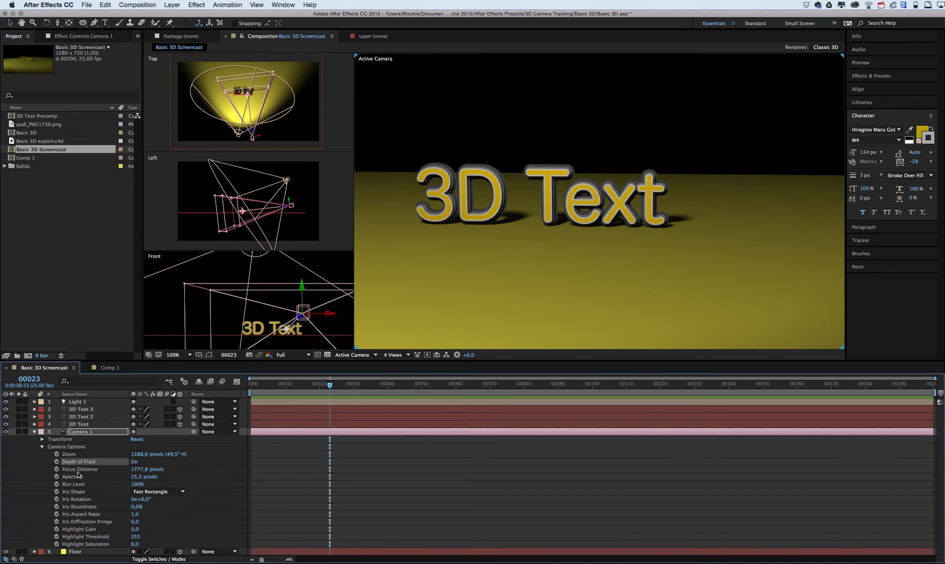
pyautogui.click(34, 431)
# Duplicate the three text layers above Light 1 in the layer stack and move the copies along Z toward the camera.
pyautogui.click(83, 424)
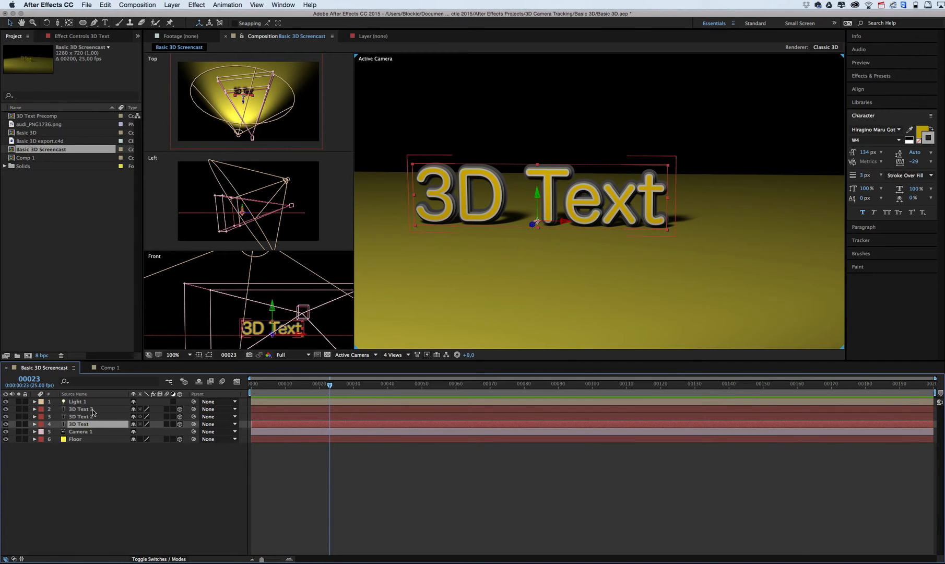
pyautogui.keyDown('shift'); pyautogui.click(93, 410); pyautogui.keyUp('shift')
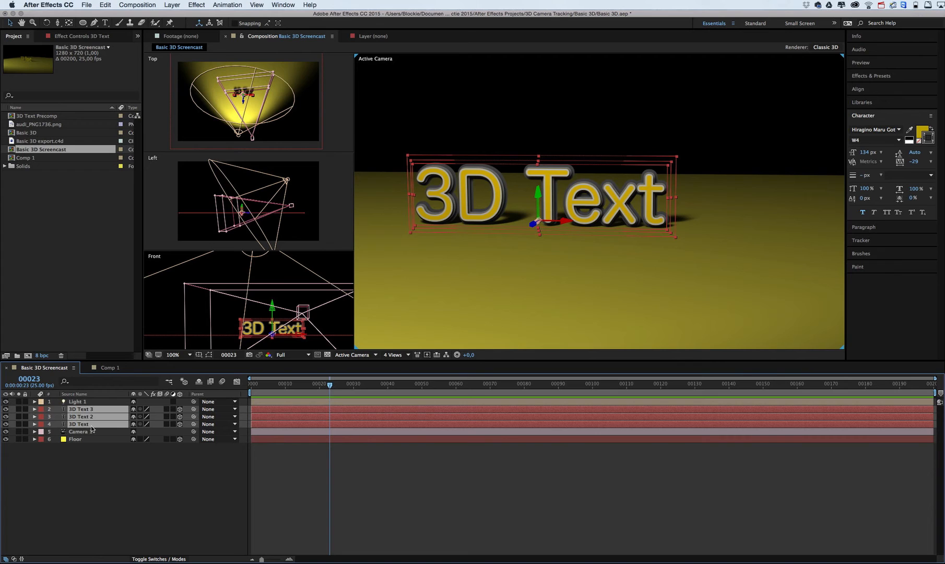
pyautogui.press('super+d')
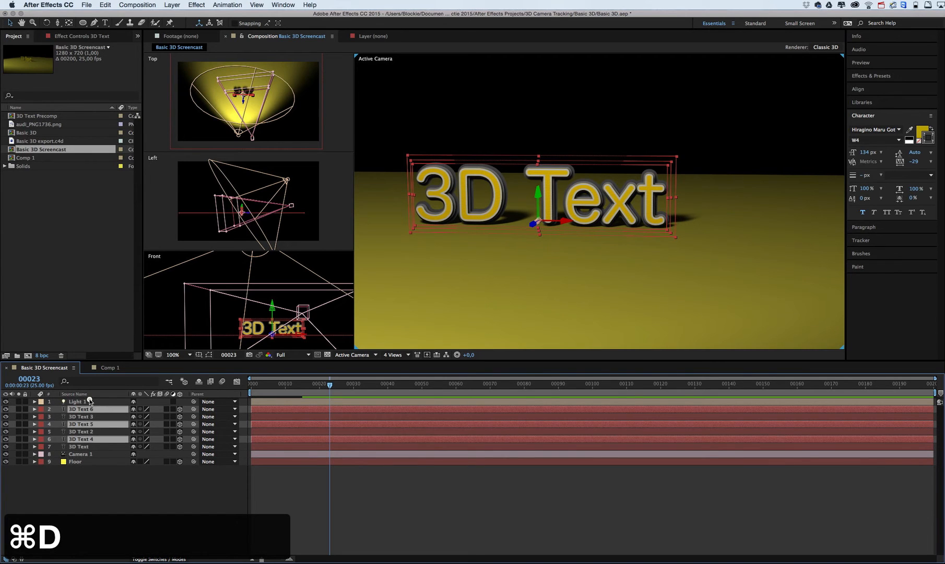
pyautogui.moveTo(90, 401); pyautogui.dragTo(90, 398)
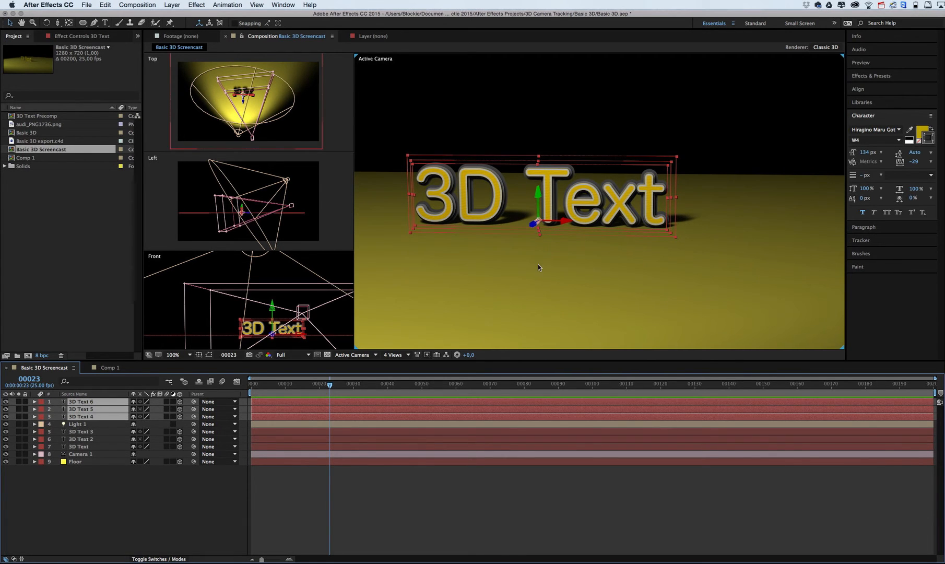
pyautogui.moveTo(532, 227); pyautogui.dragTo(377, 350)
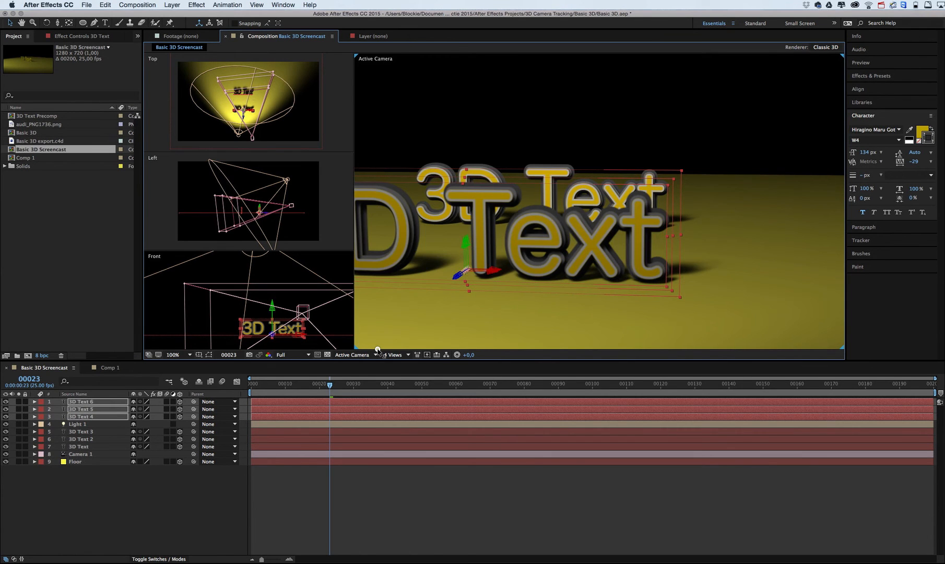
# Pull Camera 1 back in the top view and shift its point of interest slightly left to frame both texts.
pyautogui.moveTo(253, 140)
pyautogui.mouseDown()
pyautogui.moveTo(240, 152)
pyautogui.moveTo(248, 148)
pyautogui.mouseUp()
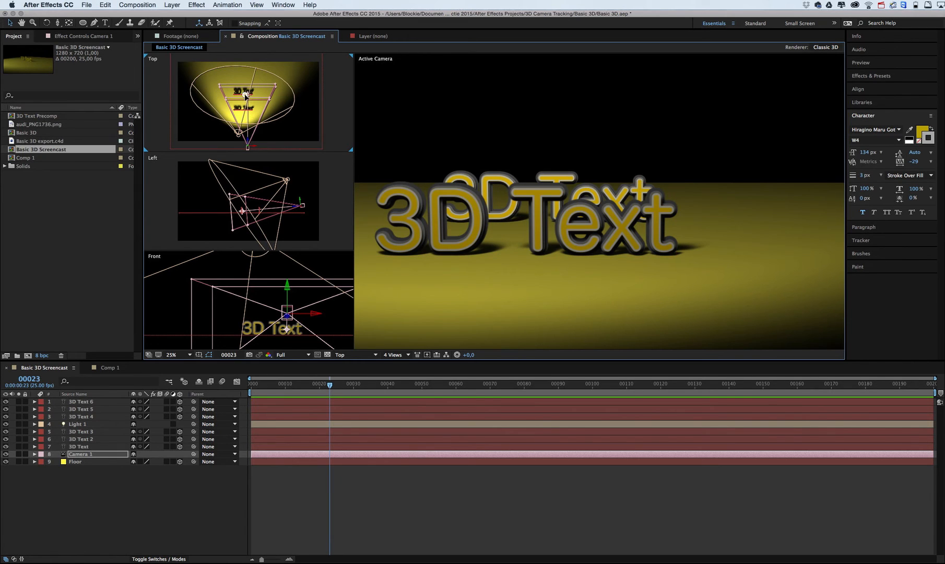
pyautogui.moveTo(245, 96); pyautogui.dragTo(240, 93)
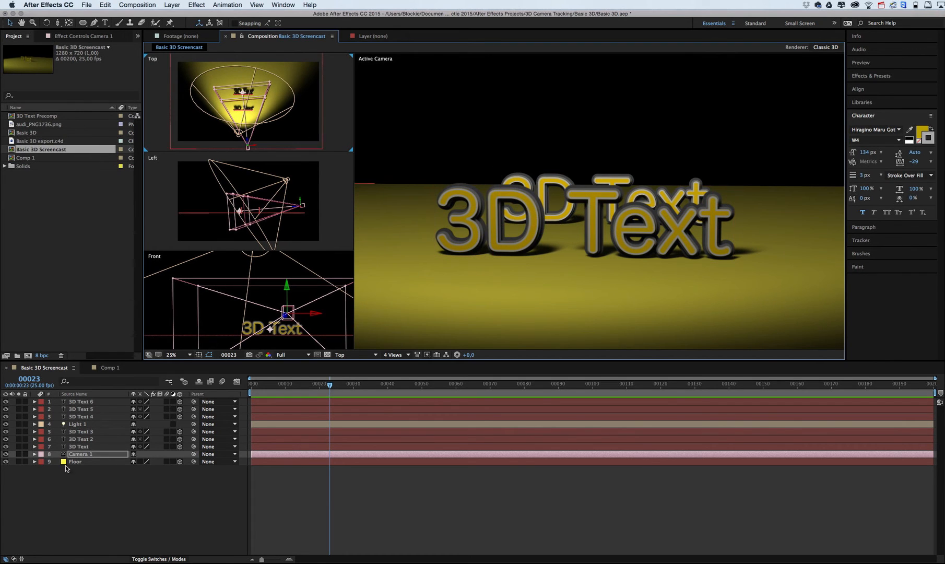
# Increase the aperture of Camera 1 to 83.3 pixels.
pyautogui.click(35, 454)
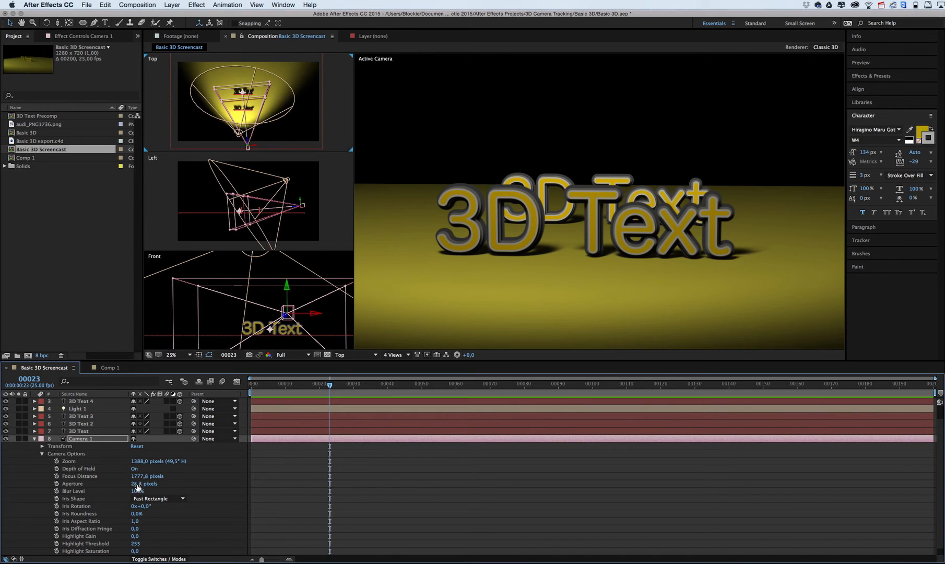
pyautogui.moveTo(137, 487); pyautogui.dragTo(162, 484)
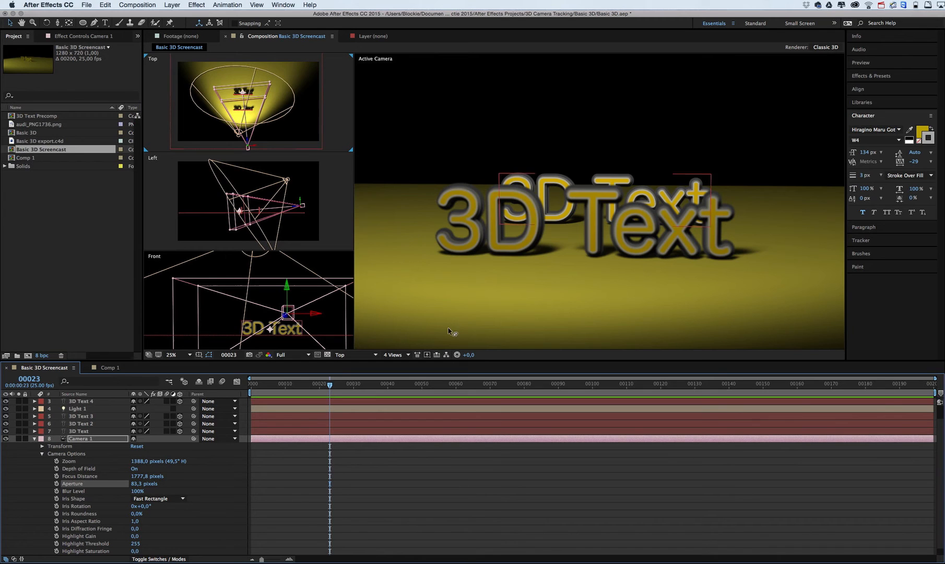
# Move the front text layers 3D Text 4, 5 and 6 together farther along Z toward the camera.
pyautogui.click(593, 208)
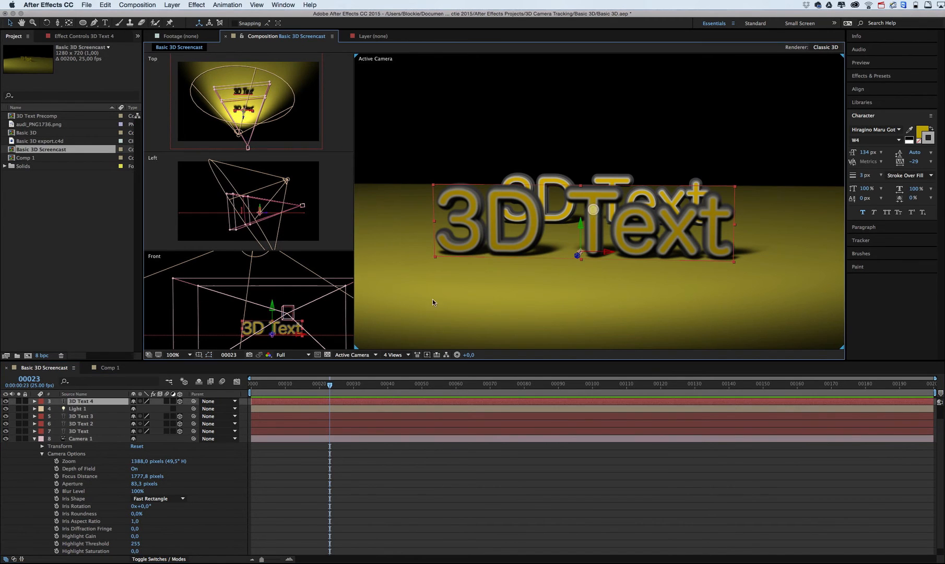
pyautogui.press('super+d')
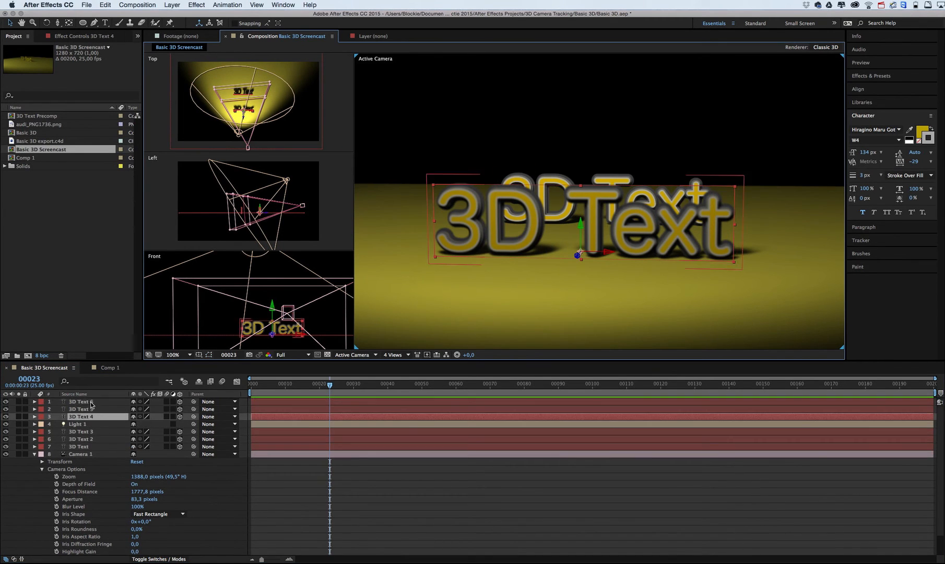
pyautogui.press('super+d')
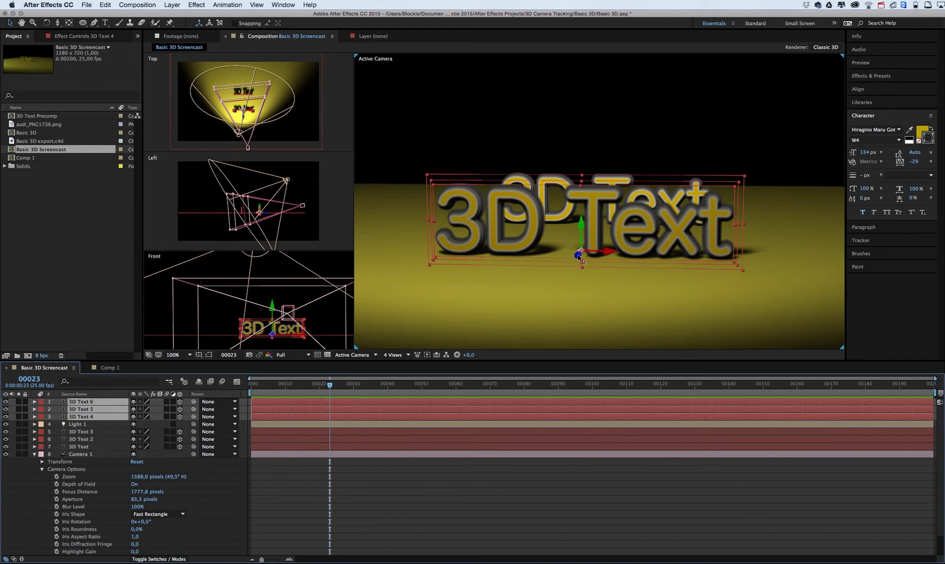
pyautogui.moveTo(578, 254); pyautogui.dragTo(528, 342)
# Scale the 3D Text 4, 5 and 6 layers down to 70%.
pyautogui.press('s')
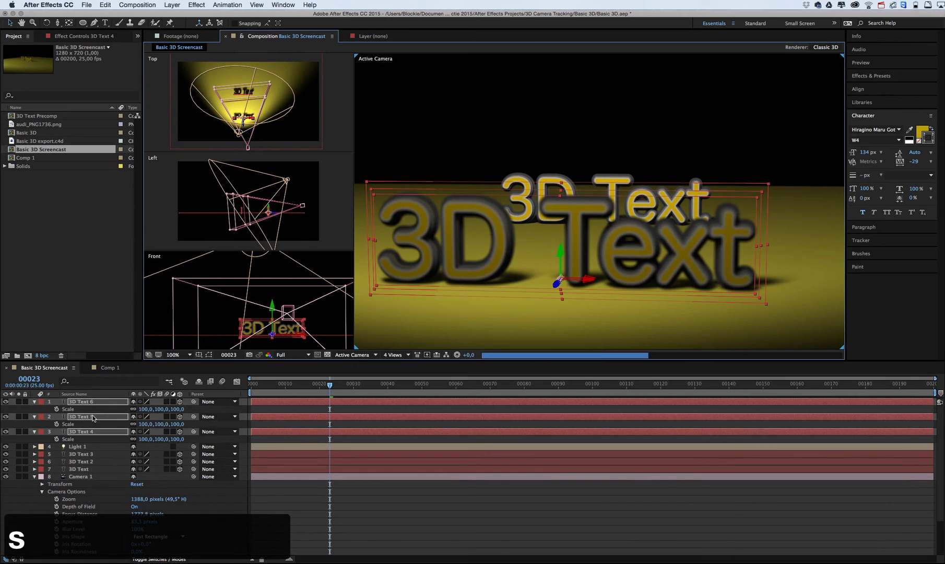
pyautogui.moveTo(148, 408); pyautogui.dragTo(132, 409)
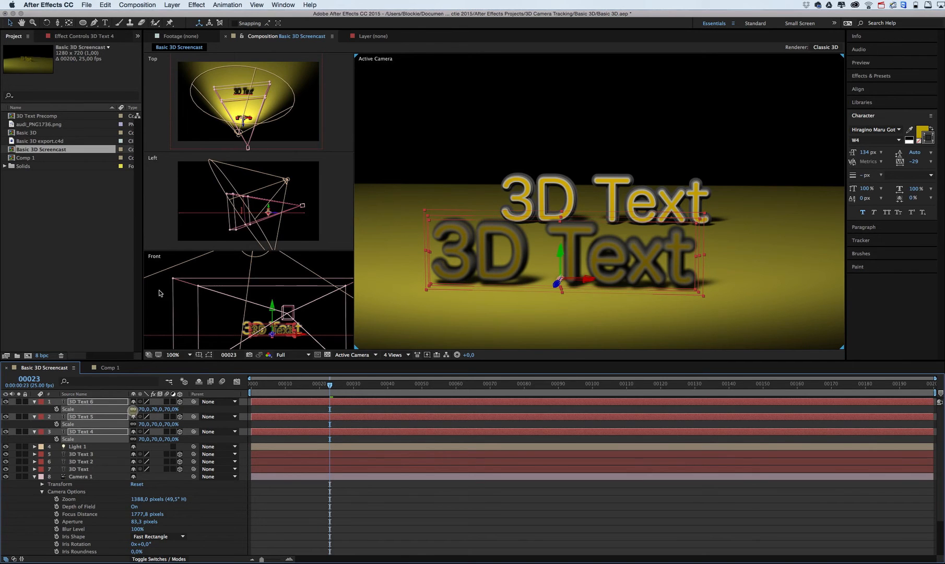
pyautogui.click(332, 145)
# Move Light 1 to the left and farther away from the texts, and raise it slightly.
pyautogui.moveTo(238, 137); pyautogui.dragTo(215, 153)
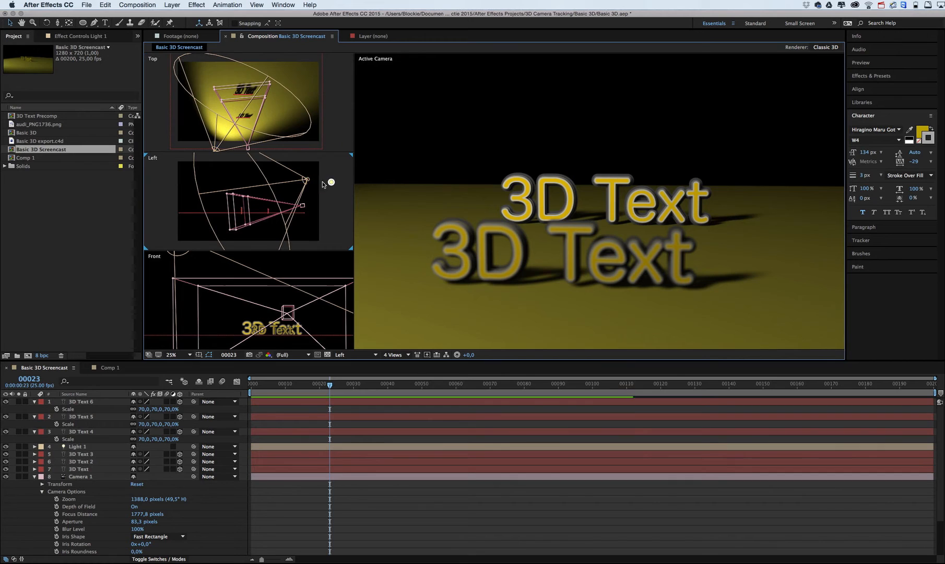
pyautogui.moveTo(307, 180); pyautogui.dragTo(306, 170)
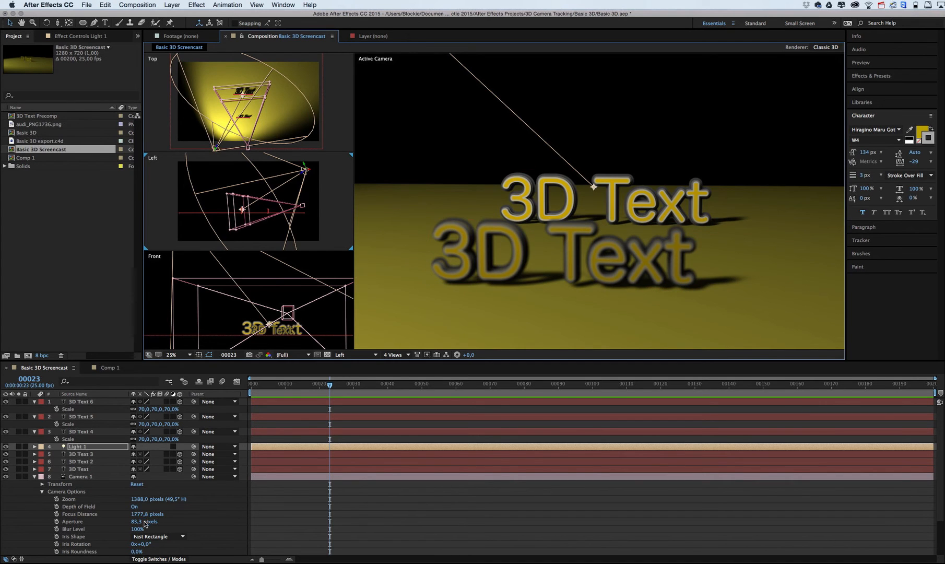
# Reduce the focus distance of Camera 1 to 871.8 pixels to focus on the front text.
pyautogui.moveTo(142, 516); pyautogui.dragTo(4, 536)
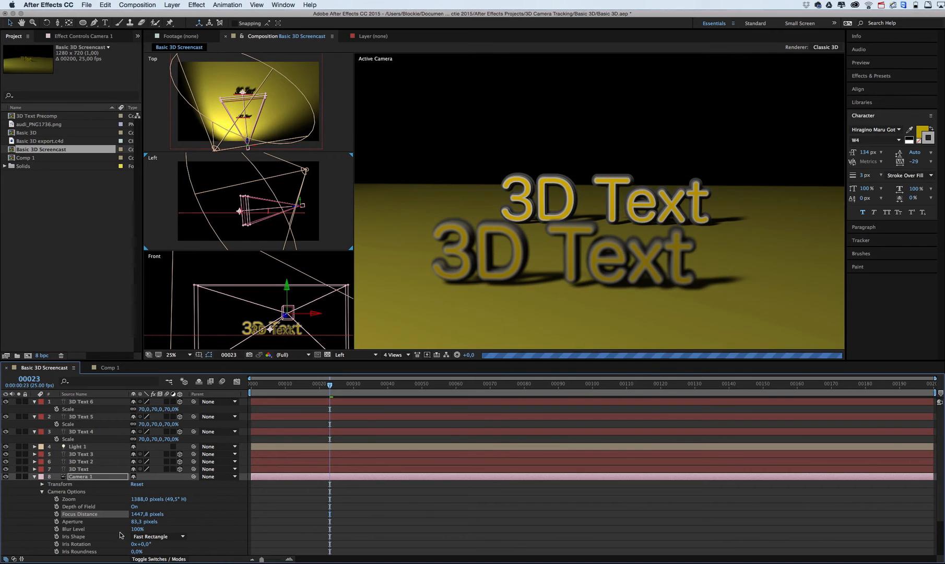
pyautogui.moveTo(139, 517); pyautogui.dragTo(1, 516)
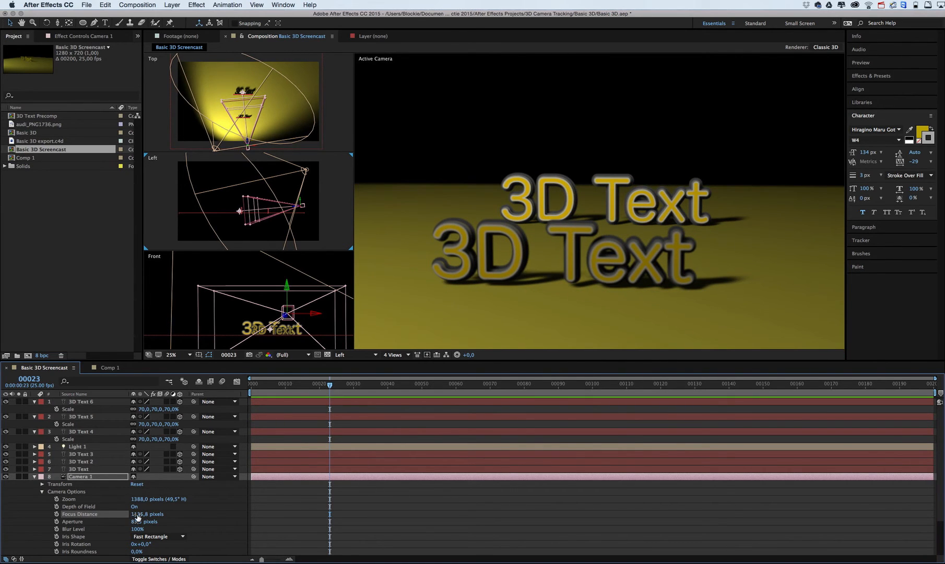
pyautogui.moveTo(137, 516); pyautogui.dragTo(24, 518)
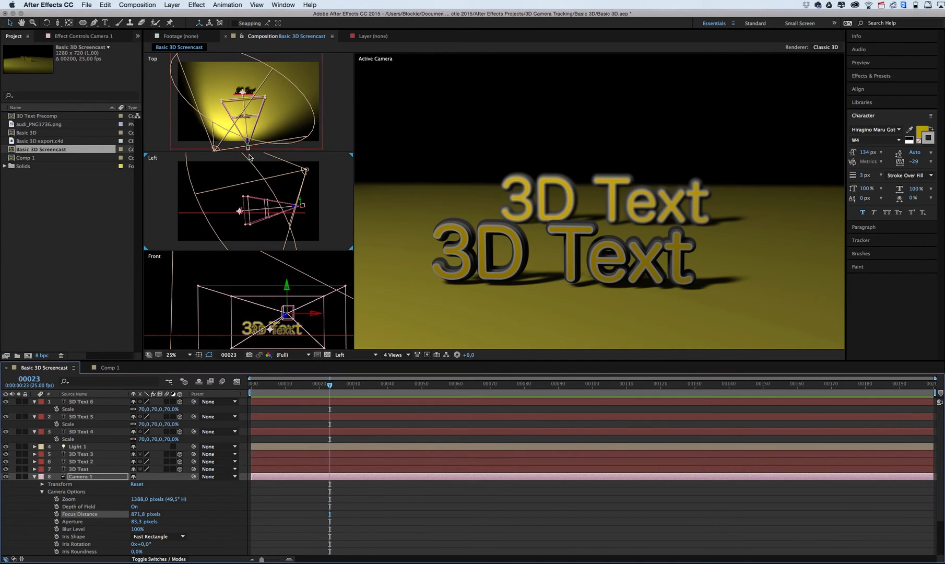
# Move Camera 1 forward past the front text, centre it sideways, and lower it slightly toward the floor.
pyautogui.click(311, 147)
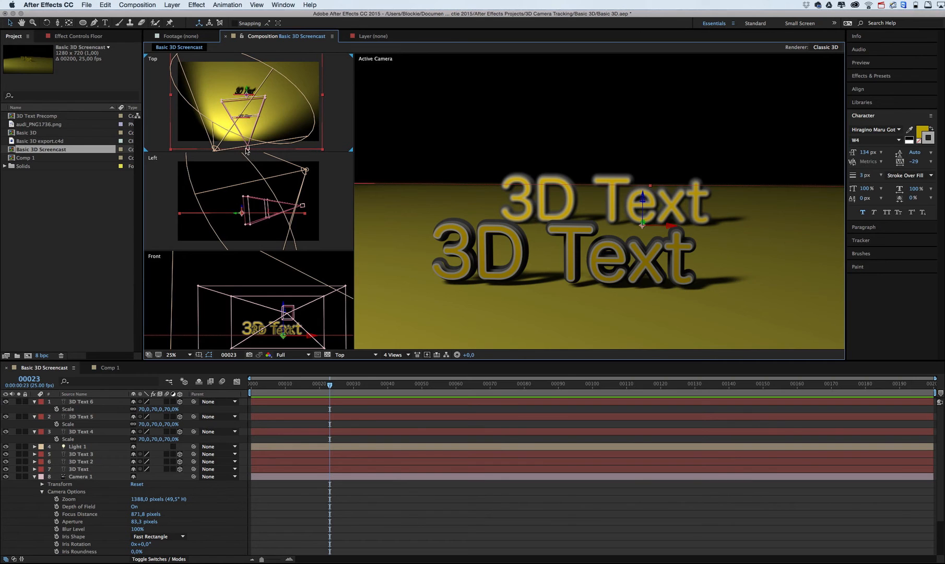
pyautogui.moveTo(247, 148); pyautogui.dragTo(242, 137)
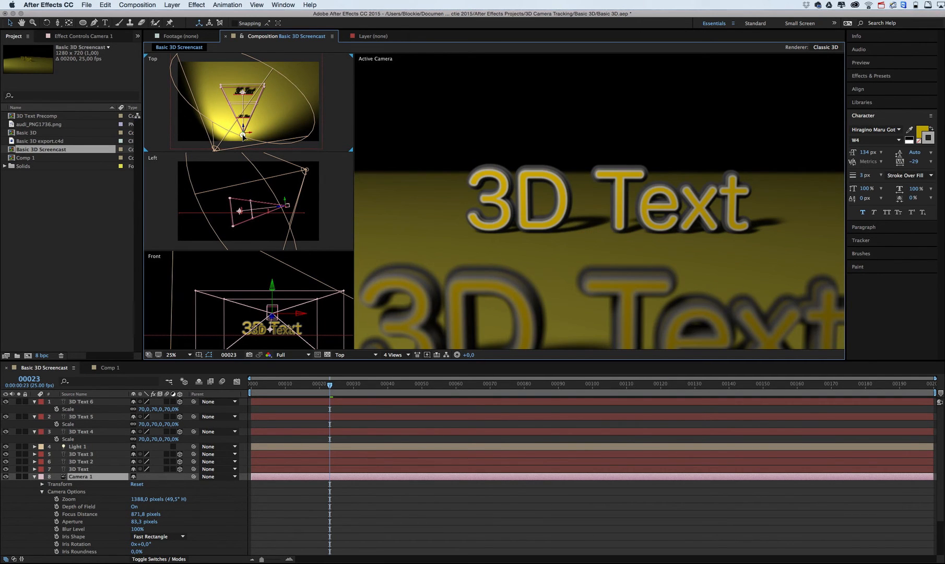
pyautogui.moveTo(242, 136); pyautogui.dragTo(243, 132)
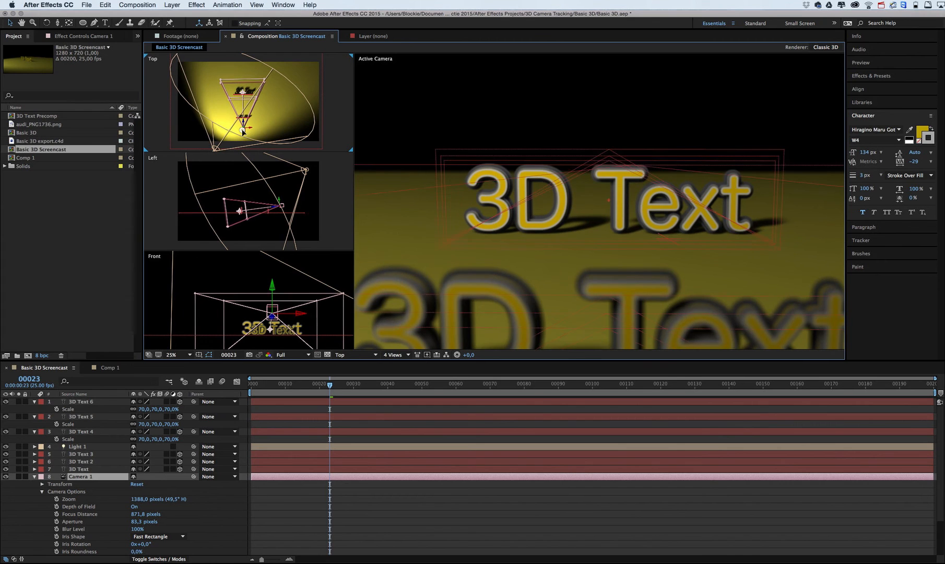
pyautogui.moveTo(241, 130); pyautogui.dragTo(241, 128)
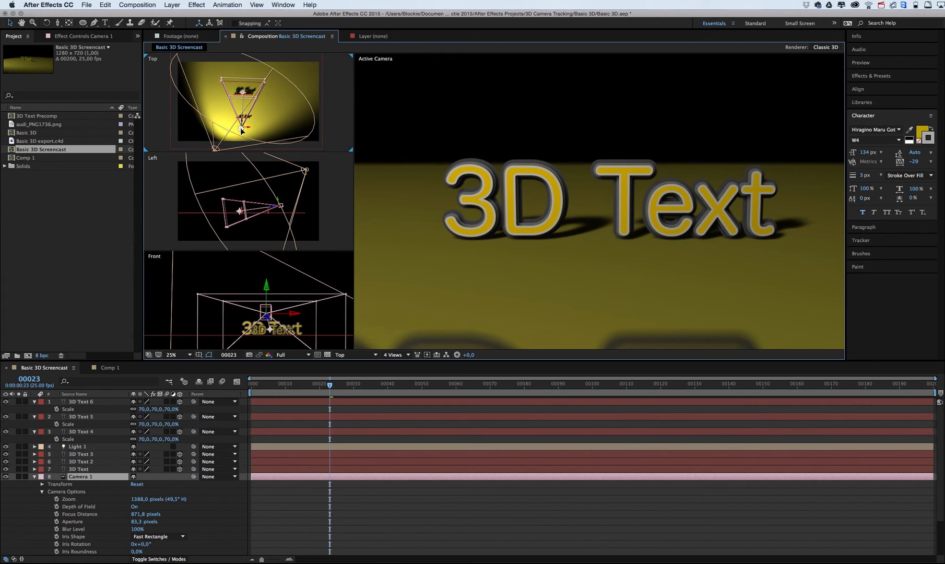
pyautogui.click(338, 200)
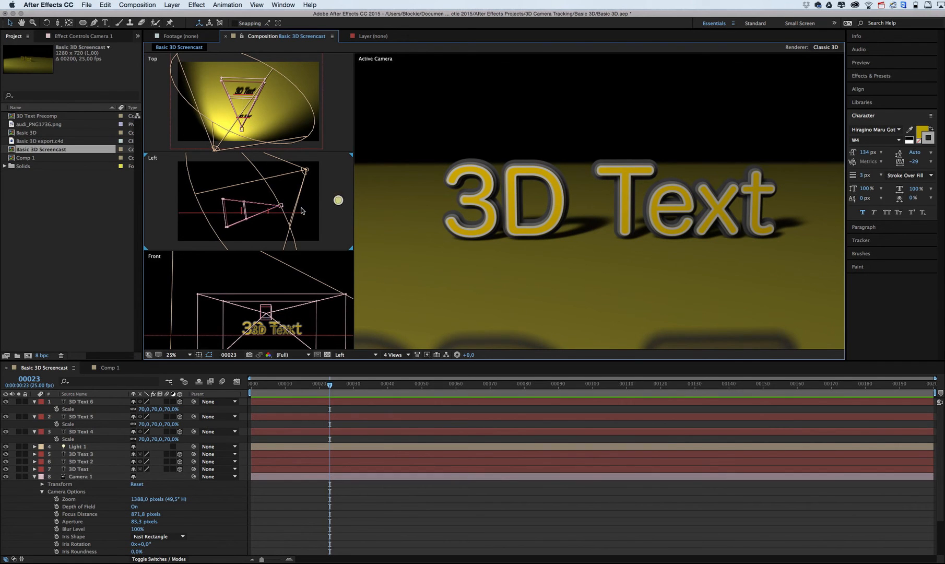
pyautogui.moveTo(279, 206); pyautogui.dragTo(278, 210)
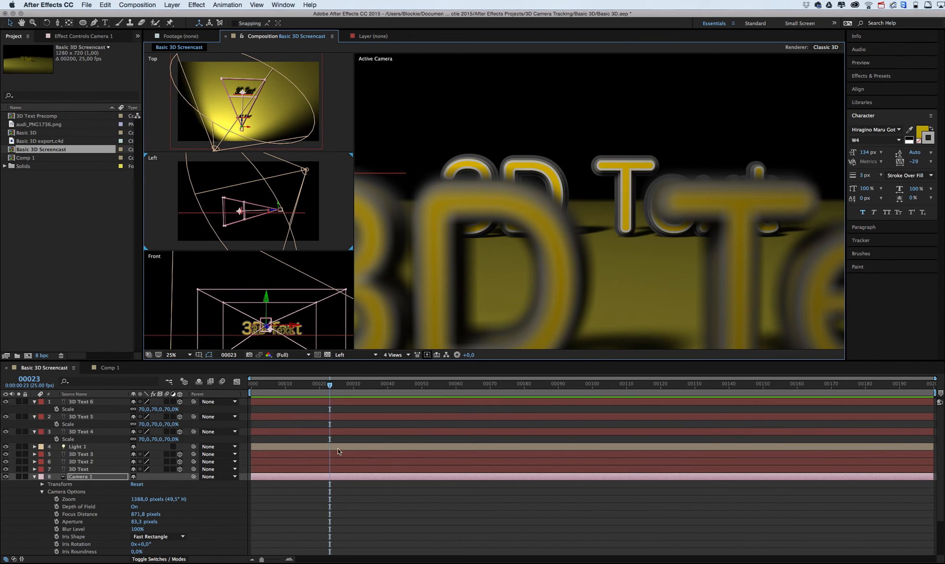
# Set Camera 1's iris shape to Octagon and move the camera back and up until both texts are fully in view.
pyautogui.click(160, 537)
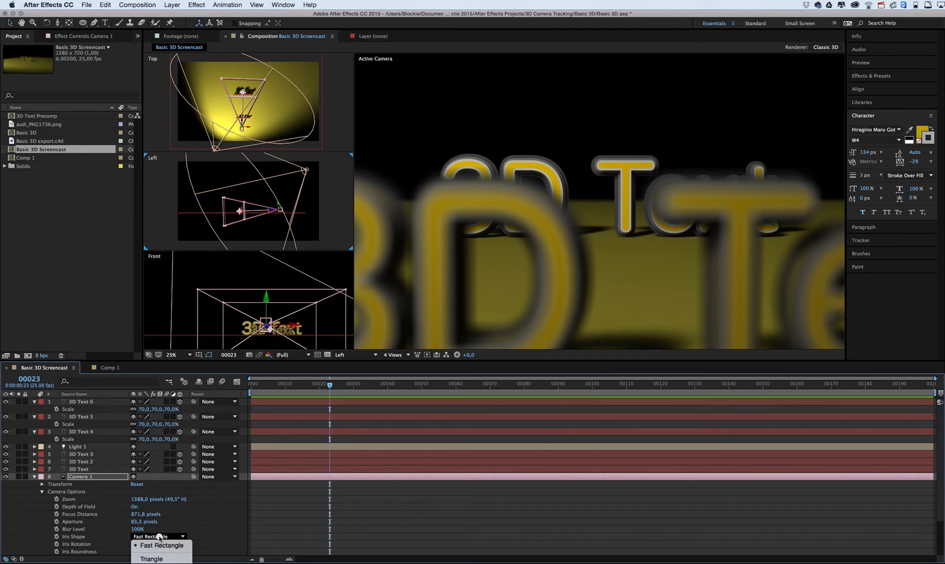
pyautogui.click(152, 563)
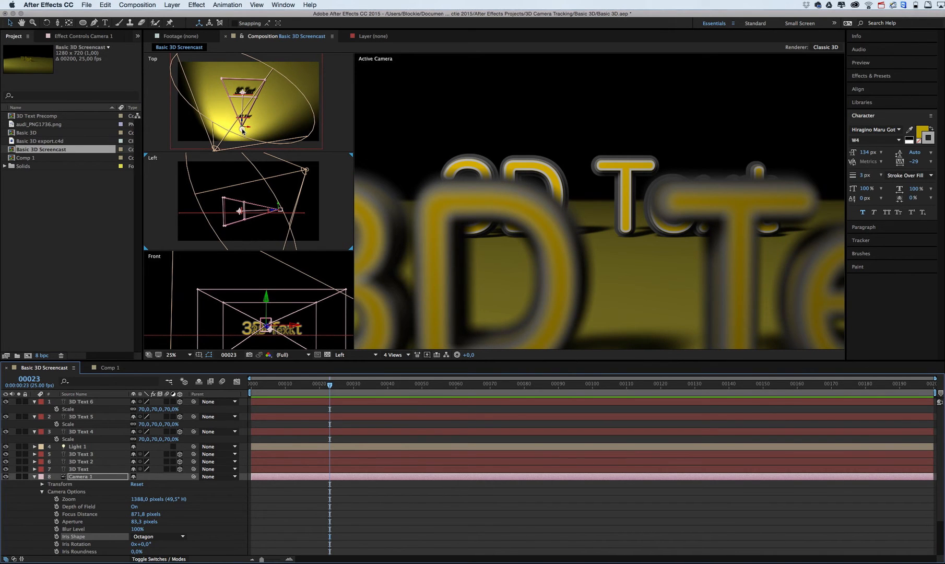
pyautogui.moveTo(243, 132); pyautogui.dragTo(243, 150)
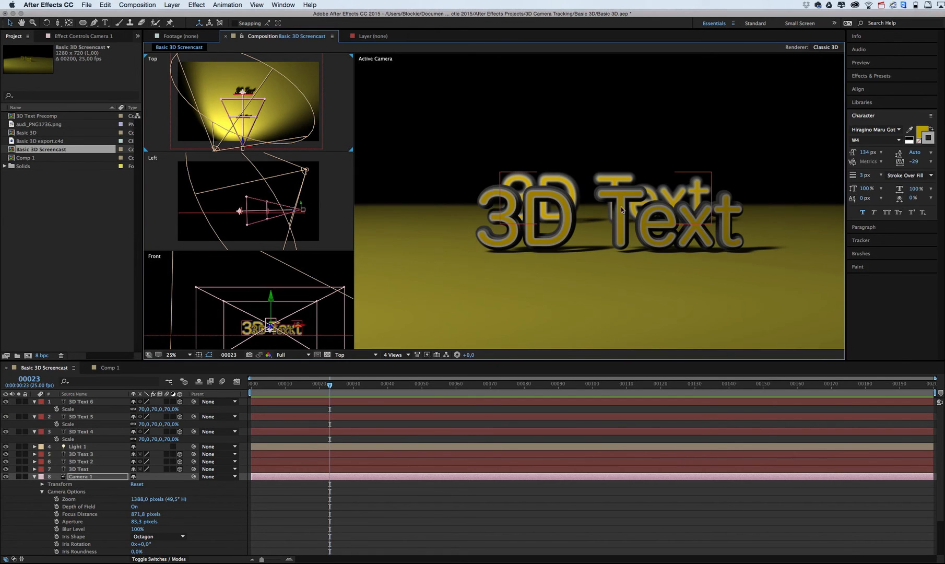
pyautogui.moveTo(305, 211); pyautogui.dragTo(307, 203)
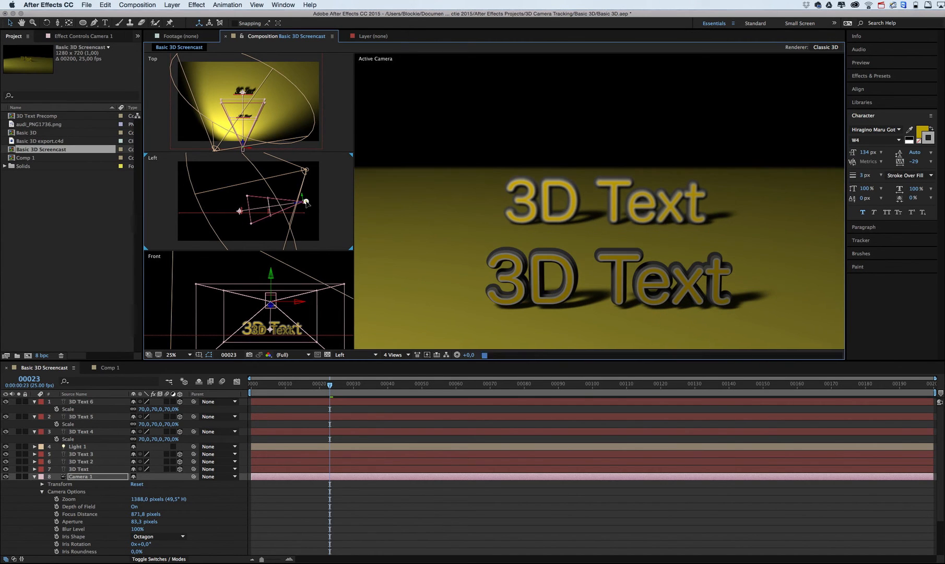
pyautogui.click(612, 210)
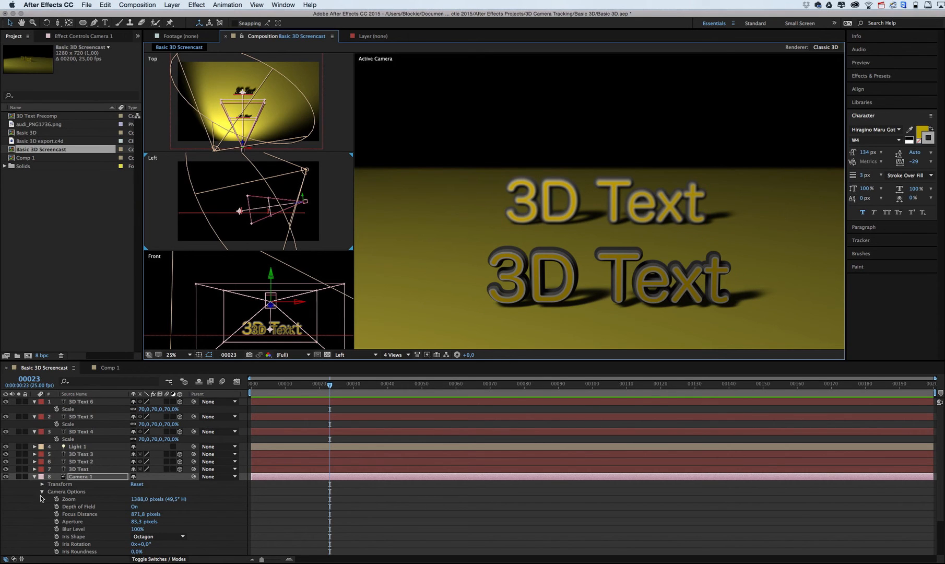
# Increase Camera 1's aperture to 277.3 pixels and change its iris shape to Heptagon.
pyautogui.scroll(-4, 125, 513)
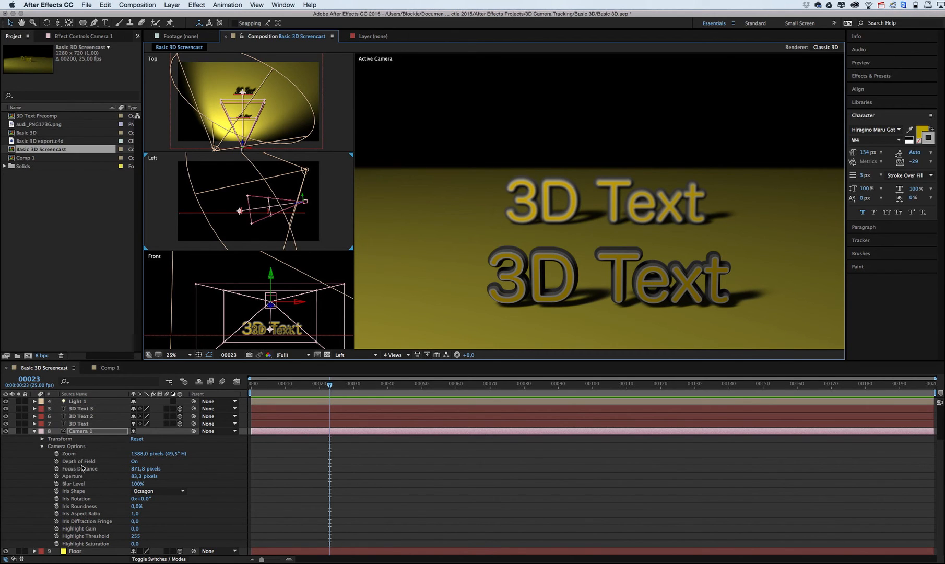
pyautogui.click(136, 476)
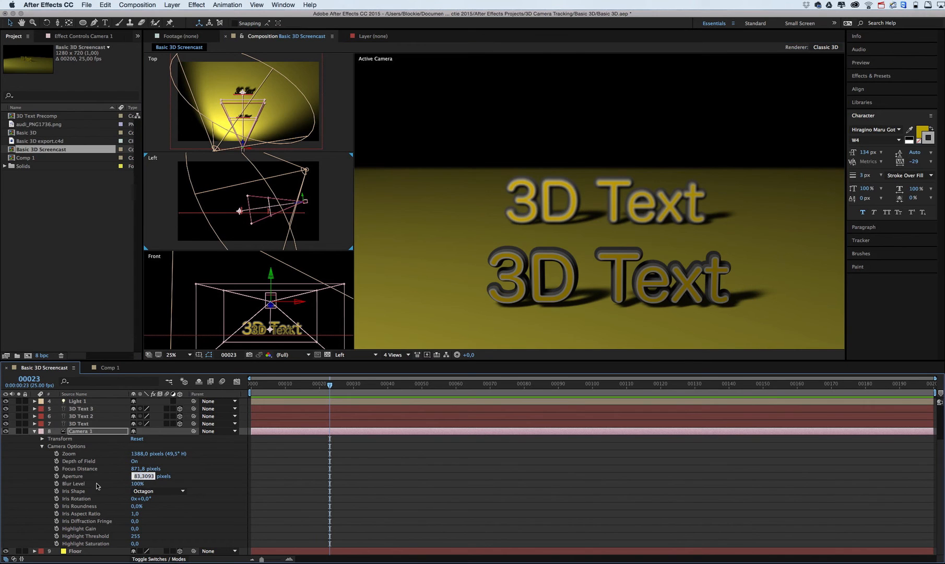
pyautogui.click(202, 483)
pyautogui.moveTo(135, 478); pyautogui.dragTo(225, 475)
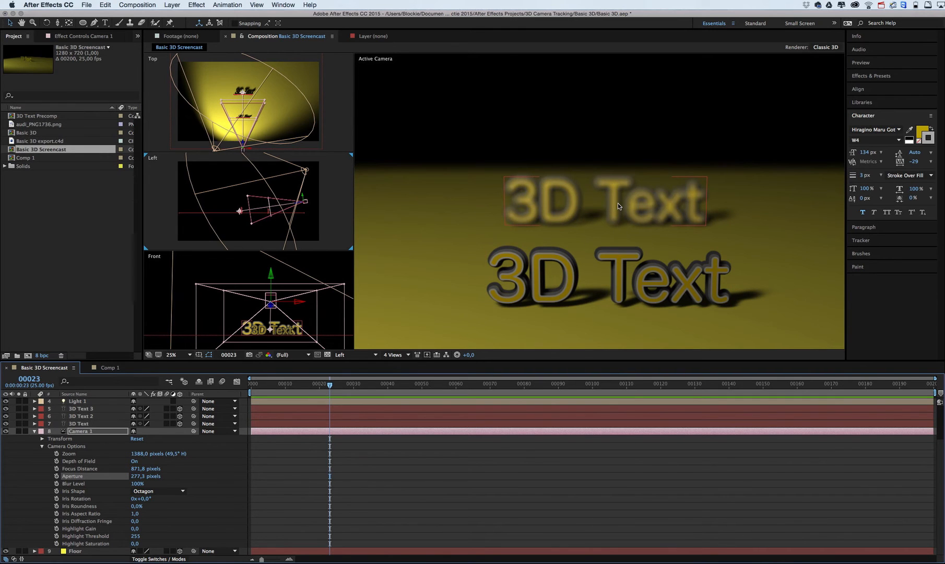
pyautogui.click(173, 493)
pyautogui.click(154, 547)
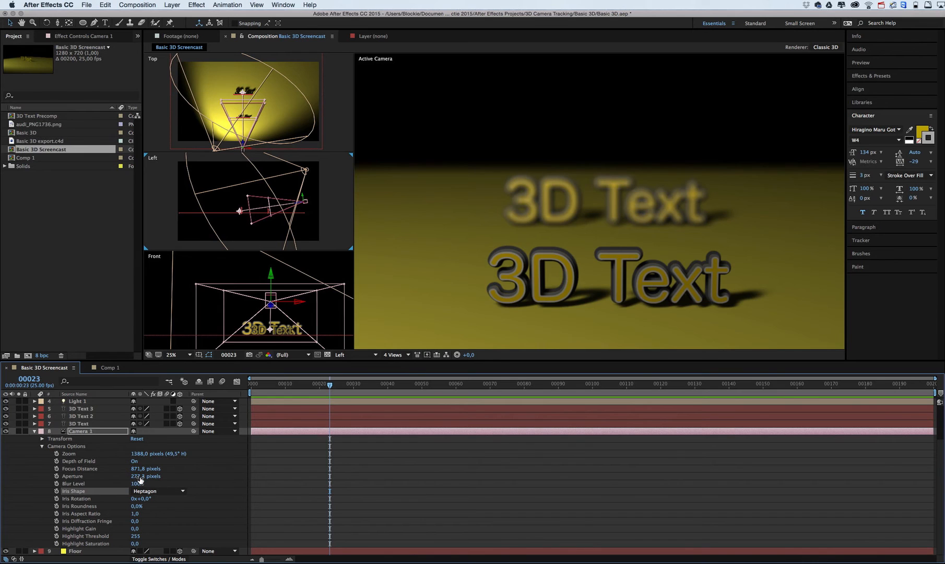
# Reduce Camera 1's aperture to 66.3 pixels and set its focus distance to 899.8 pixels.
pyautogui.moveTo(140, 479); pyautogui.dragTo(49, 476)
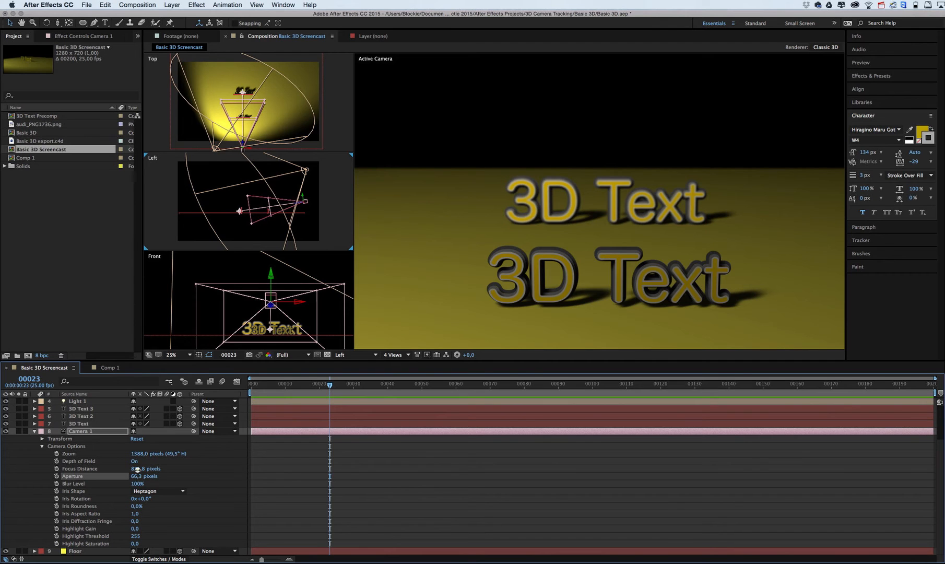
pyautogui.moveTo(137, 469); pyautogui.dragTo(147, 469)
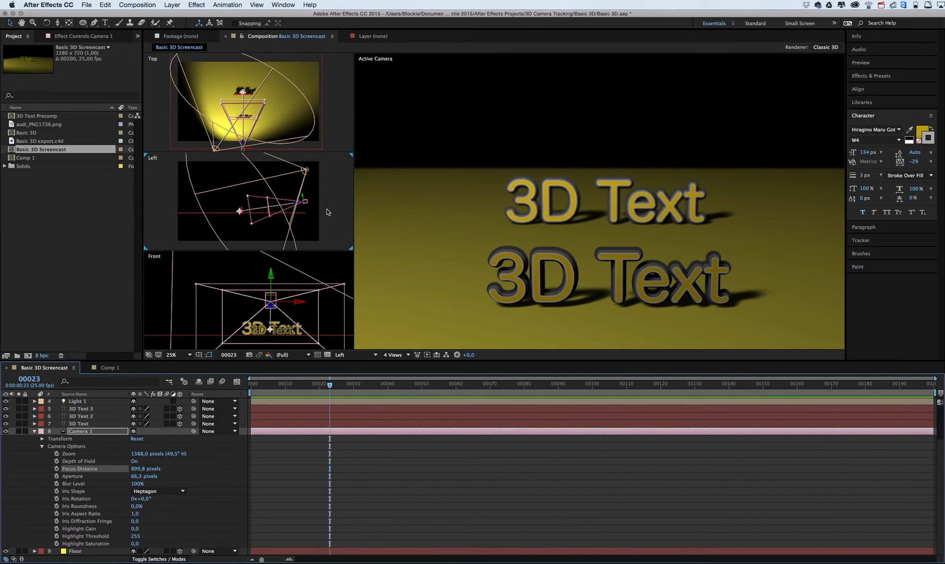
pyautogui.click(883, 5)
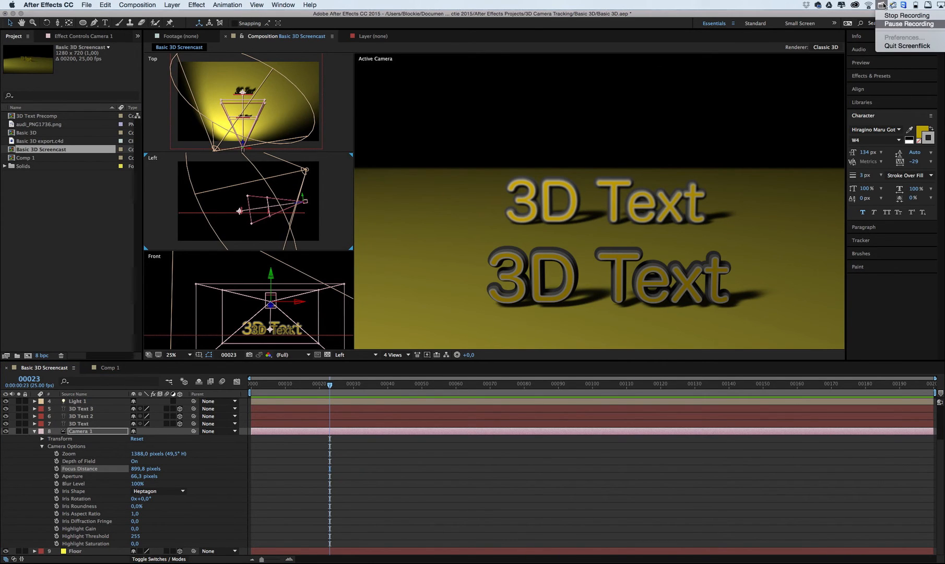
pyautogui.click(908, 24)
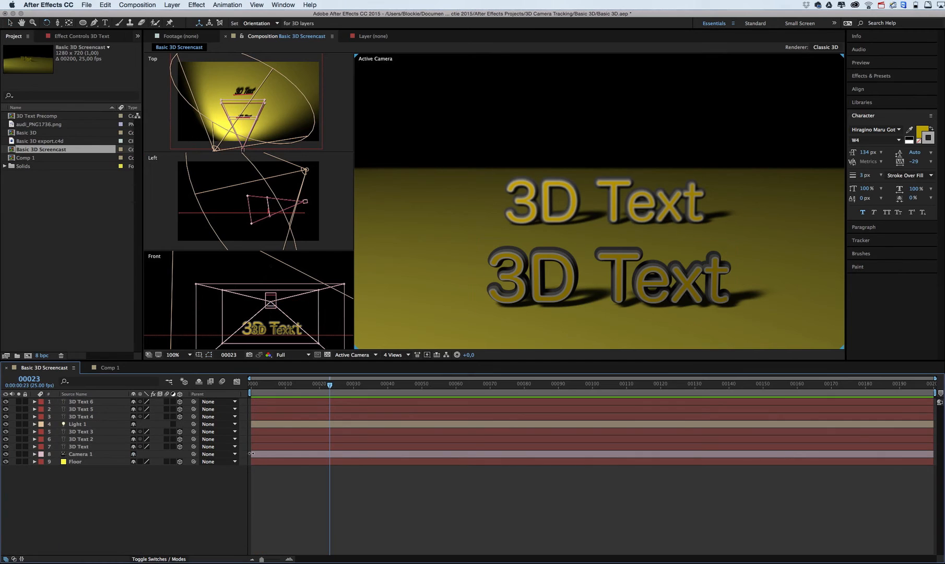
# Add a new empty shape layer to the Basic 3D Screencast composition.
pyautogui.rightClick(145, 488)
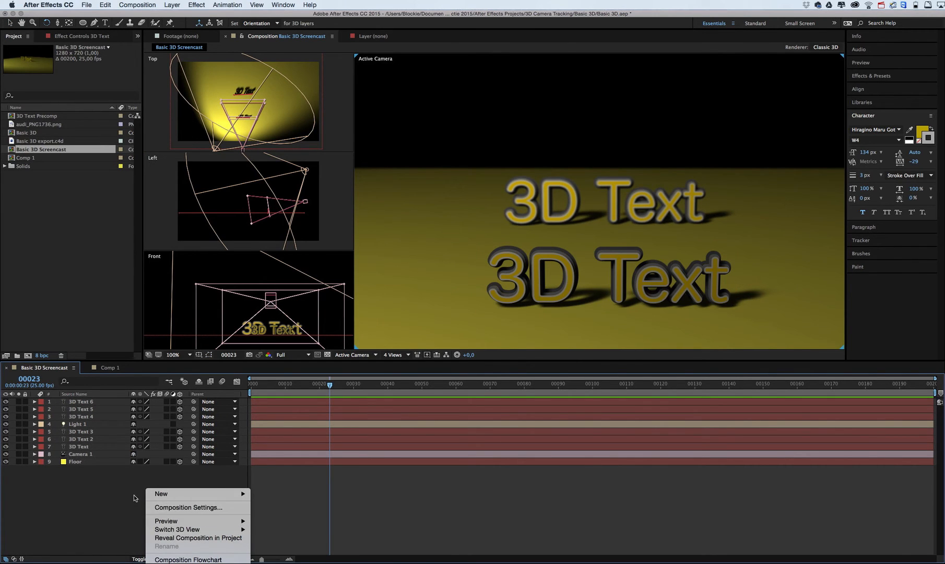
pyautogui.moveTo(159, 494)
pyautogui.click(282, 549)
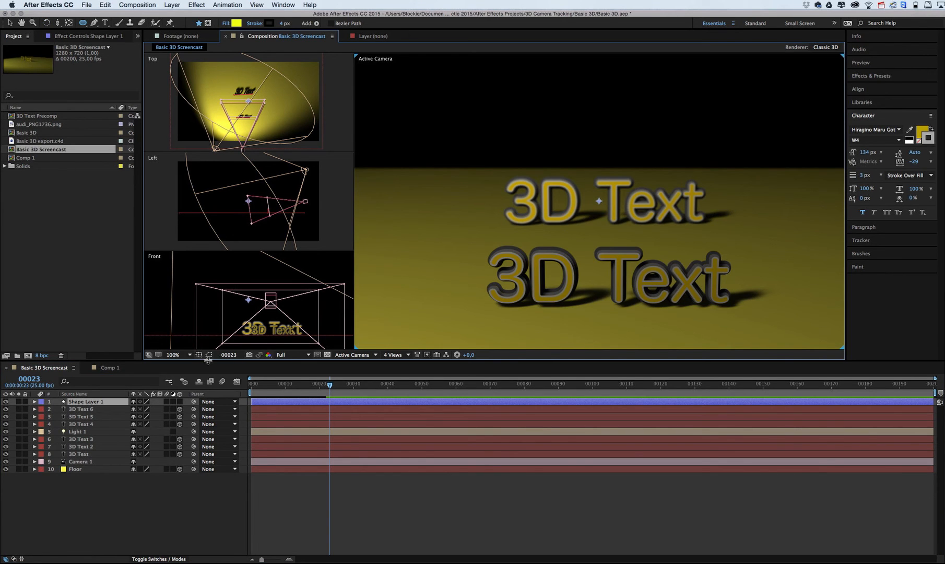
# Turn off depth of field for Camera 1 and collapse its properties.
pyautogui.click(34, 461)
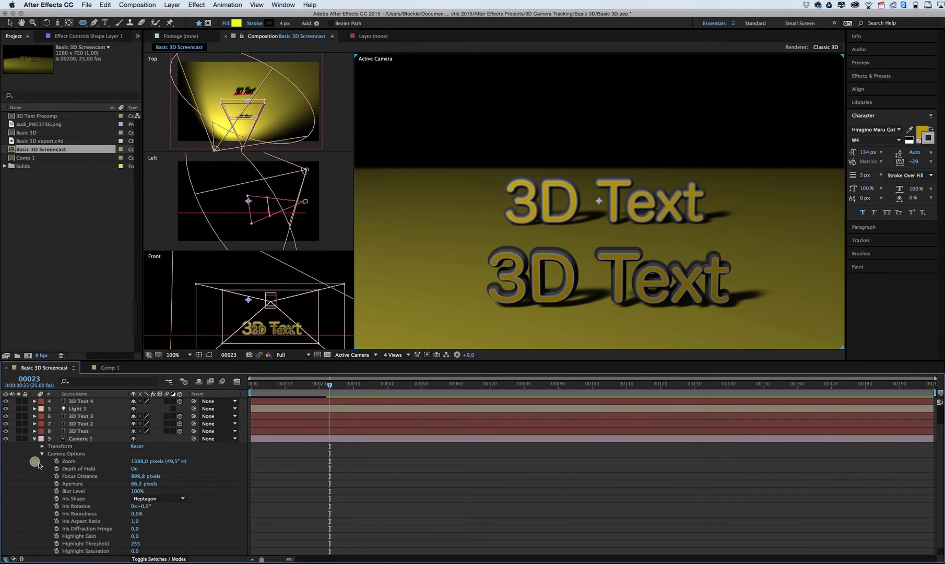
pyautogui.click(135, 468)
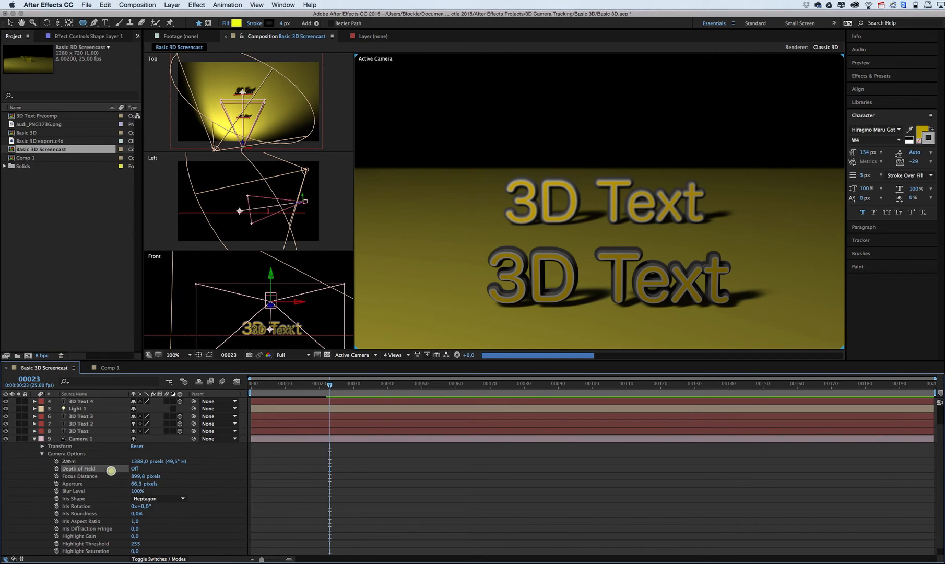
pyautogui.click(35, 439)
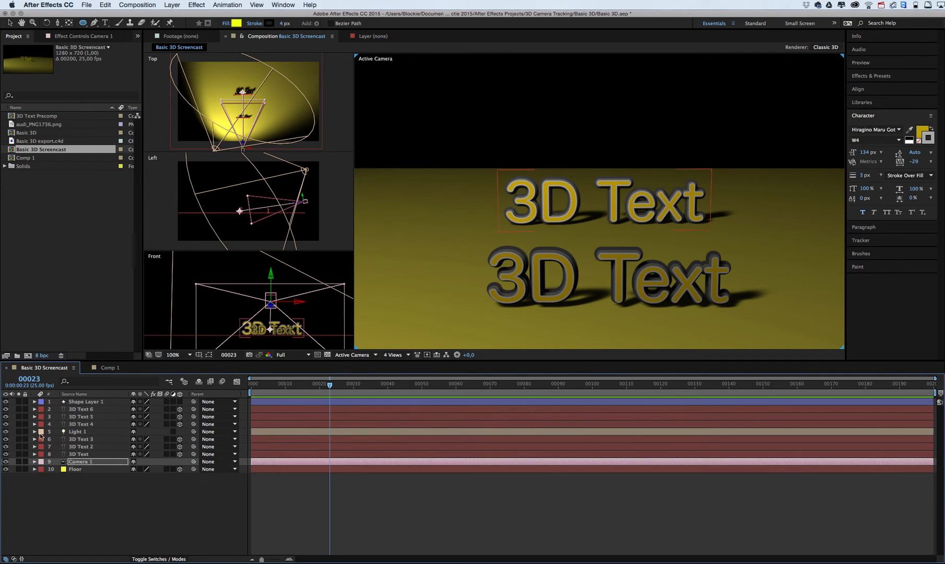
# Draw a yellow ellipse over the back text on Shape Layer 1 and turn the layer into a 3D layer.
pyautogui.click(95, 401)
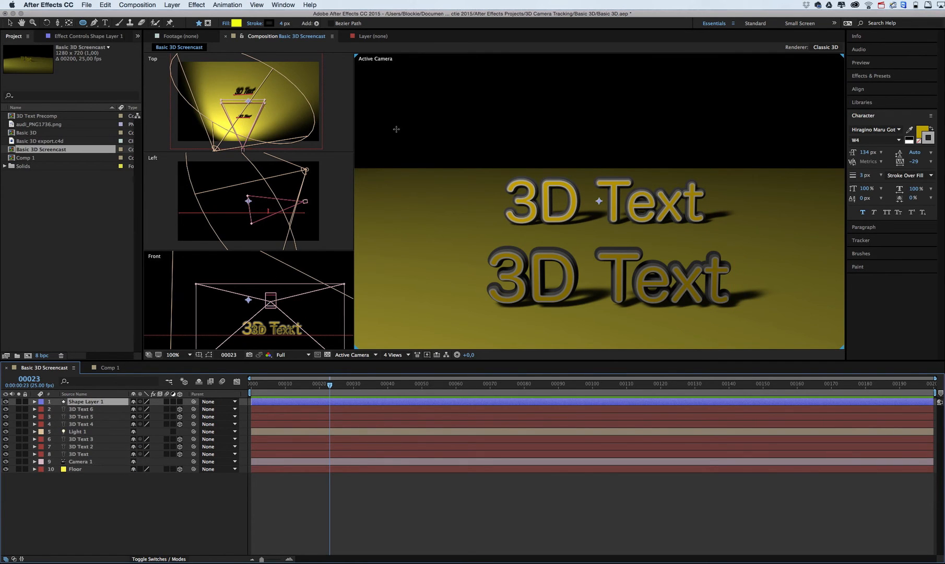
pyautogui.moveTo(512, 157)
pyautogui.mouseDown()
pyautogui.moveTo(553, 193)
pyautogui.moveTo(623, 229)
pyautogui.mouseUp()
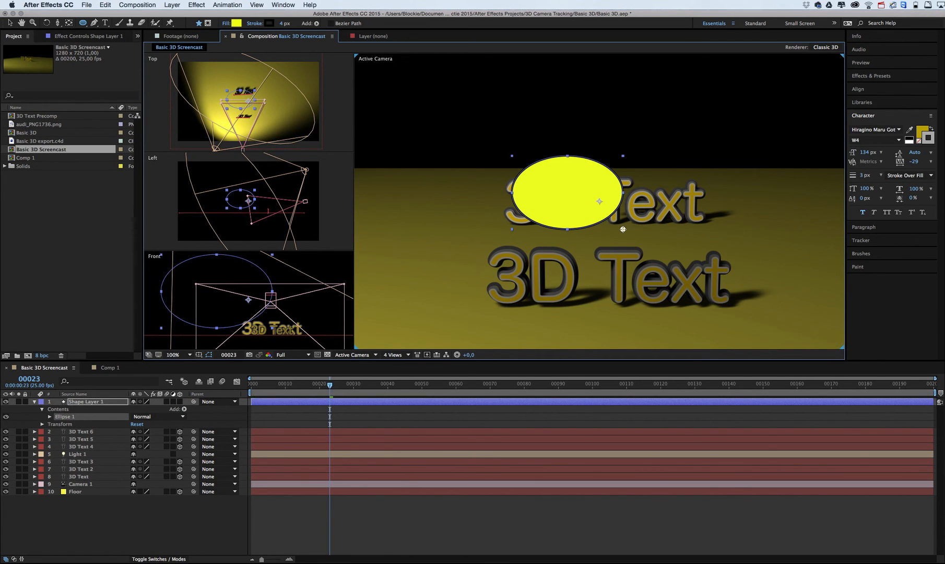
pyautogui.click(179, 401)
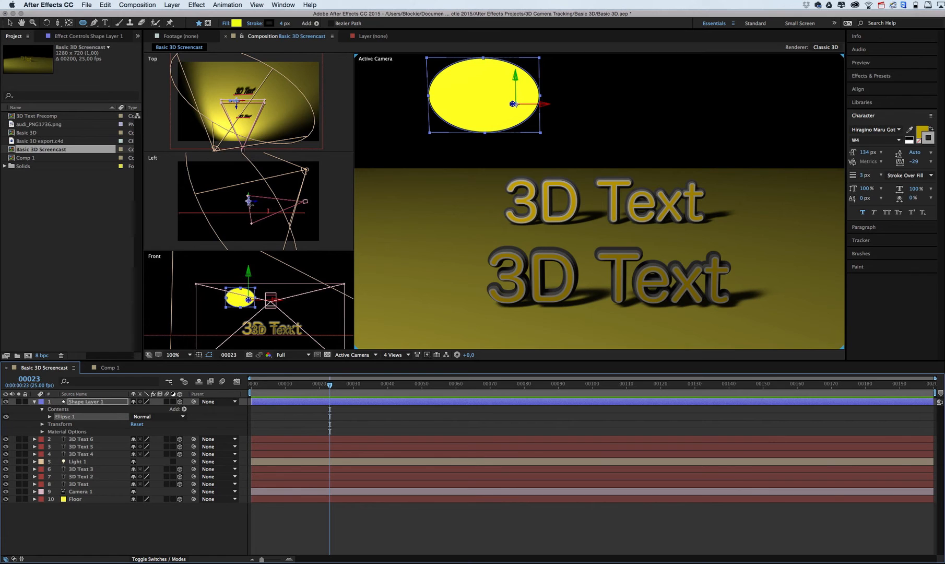
pyautogui.click(179, 401)
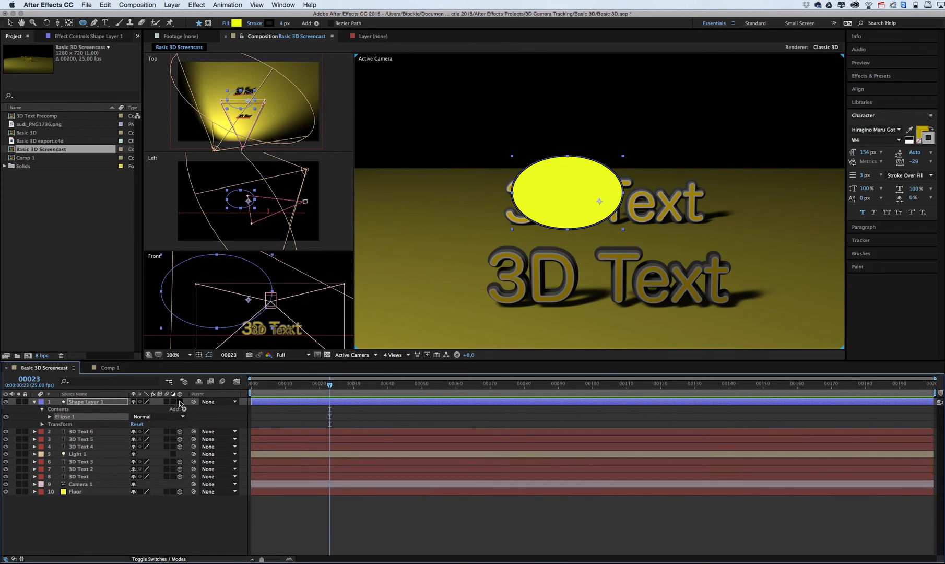
pyautogui.click(179, 401)
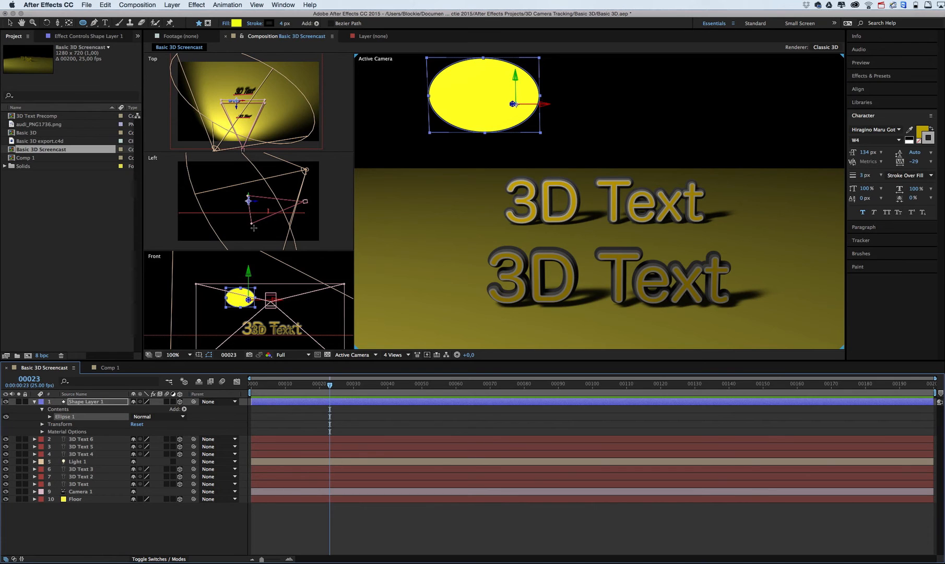
# Move the ellipse of Shape Layer 1 right and down so it sits over the middle of the back text.
pyautogui.press('v')
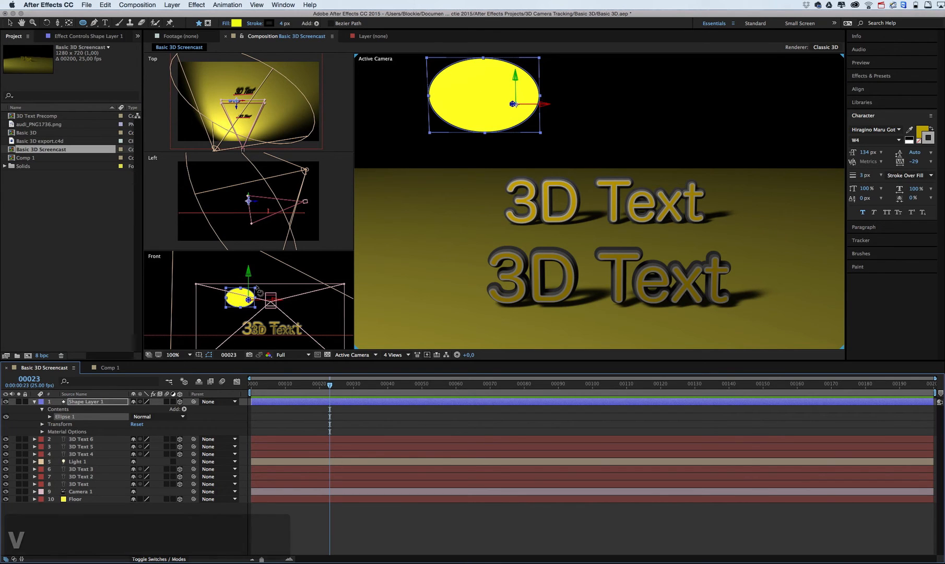
pyautogui.click(252, 299)
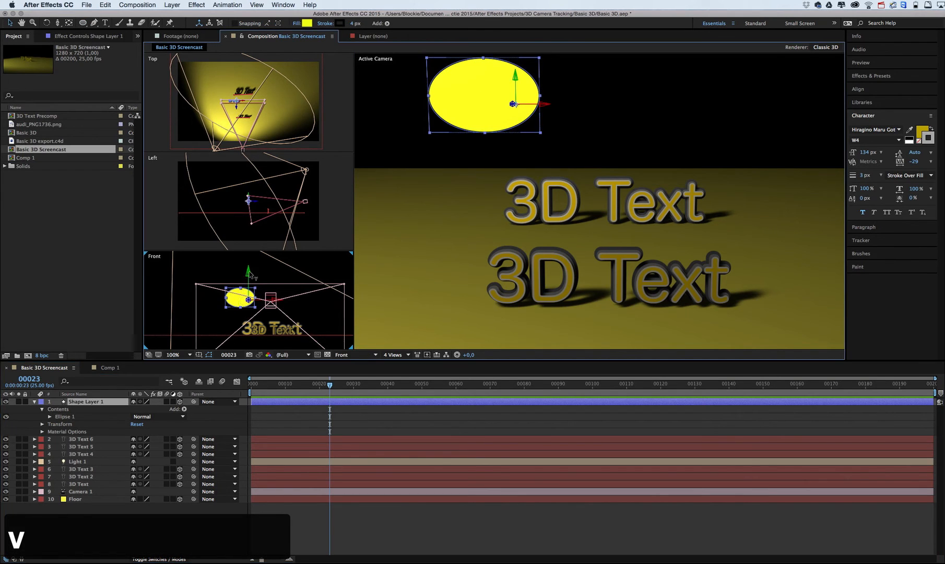
pyautogui.moveTo(253, 280); pyautogui.dragTo(307, 322)
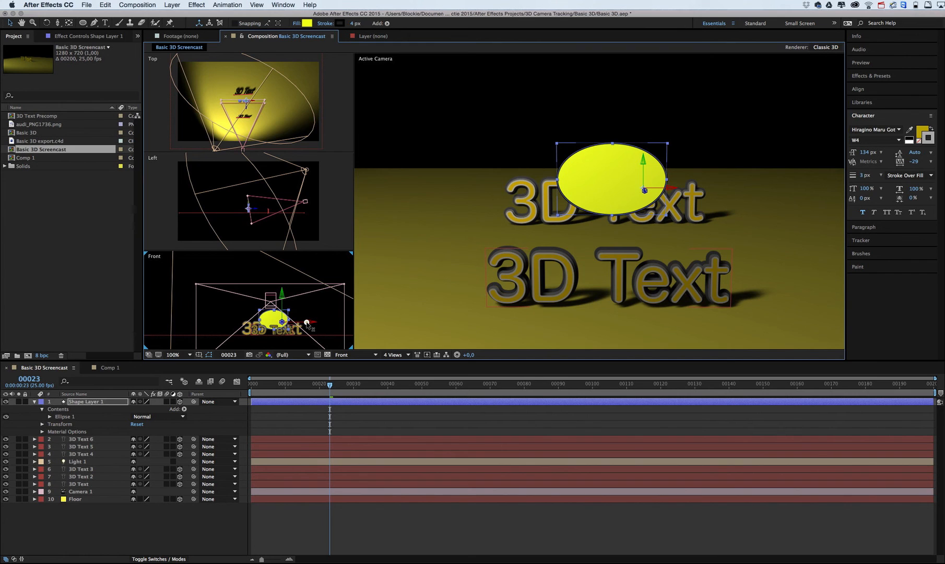
pyautogui.moveTo(647, 172)
pyautogui.mouseDown()
pyautogui.moveTo(648, 200)
pyautogui.moveTo(649, 184)
pyautogui.mouseUp()
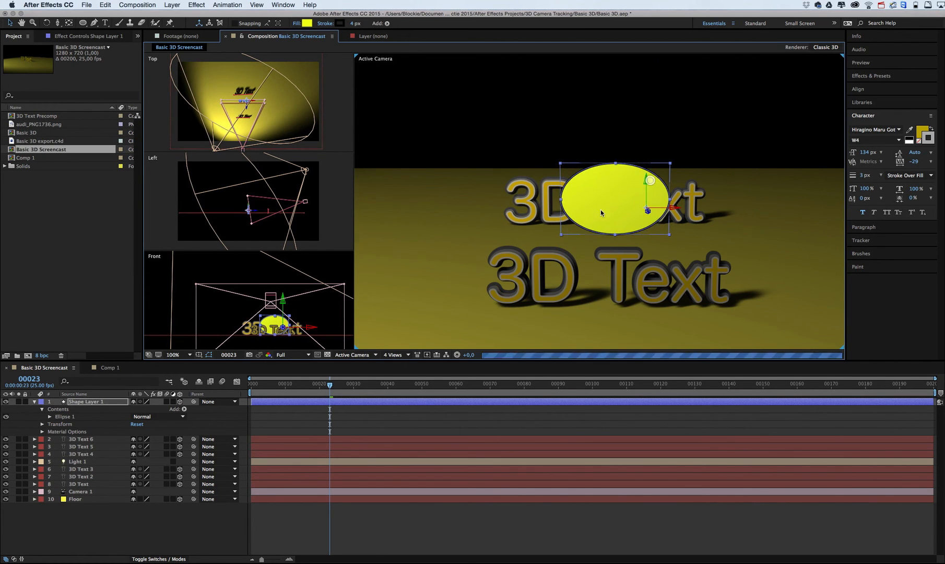
# Lower the Diffuse material option of Shape Layer 1 to 17%.
pyautogui.scroll(1, 600, 210)
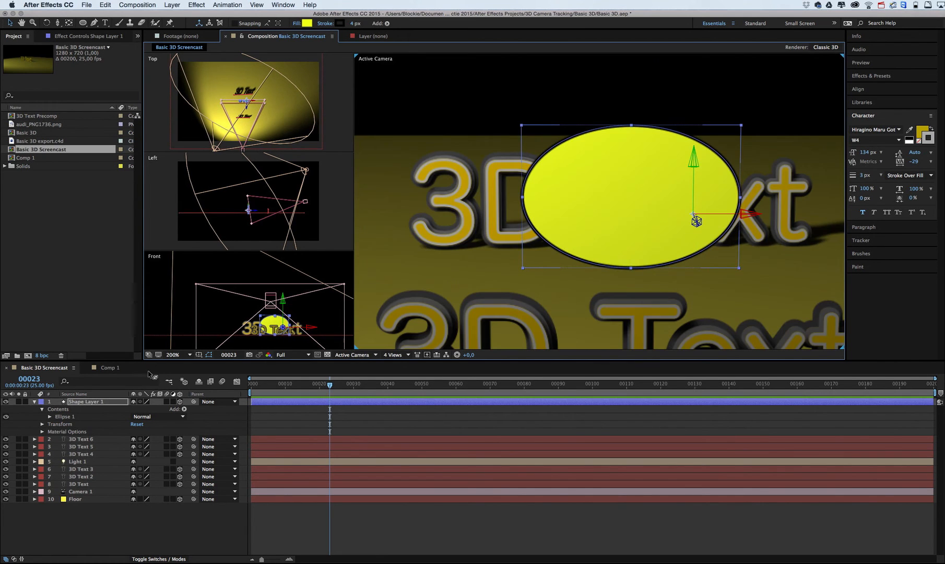
pyautogui.click(43, 432)
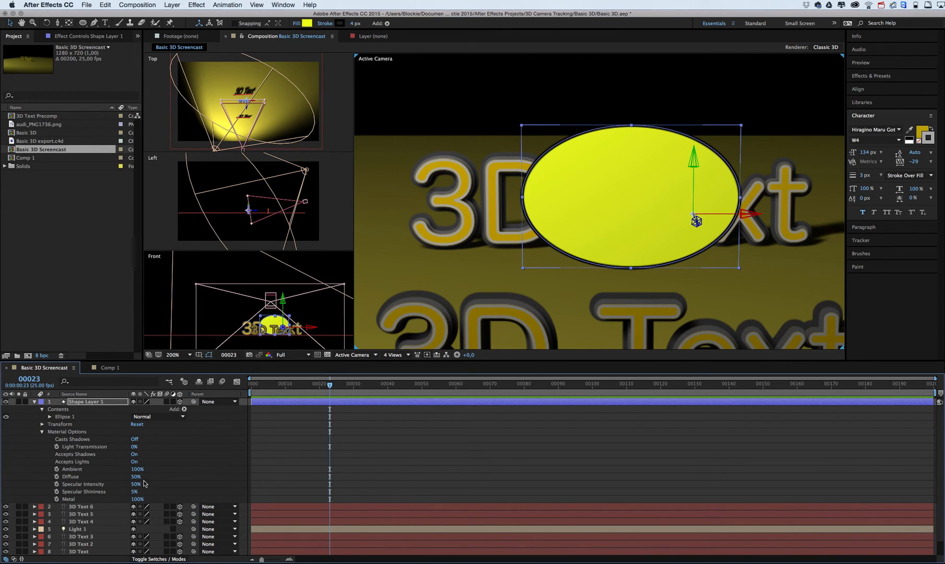
pyautogui.moveTo(135, 476); pyautogui.dragTo(119, 478)
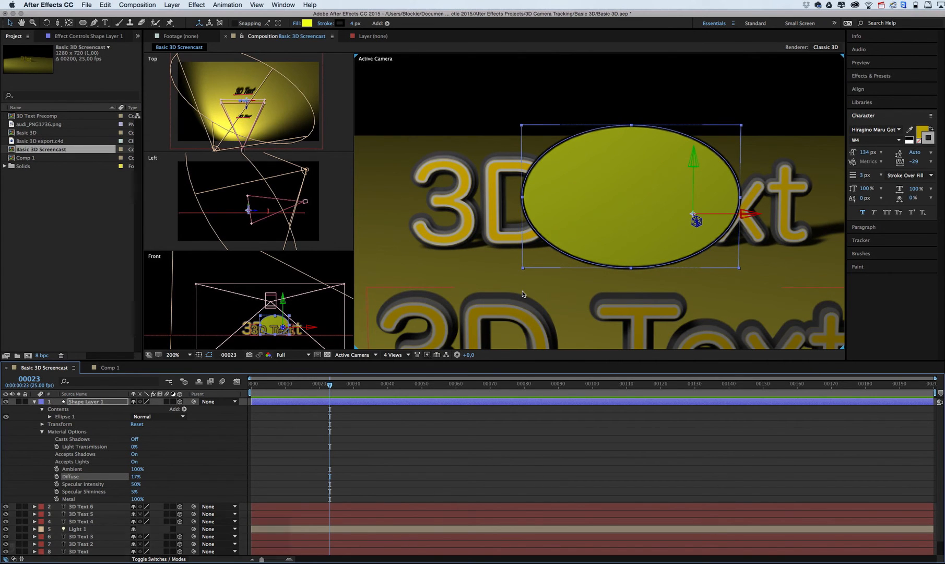
pyautogui.press(',')
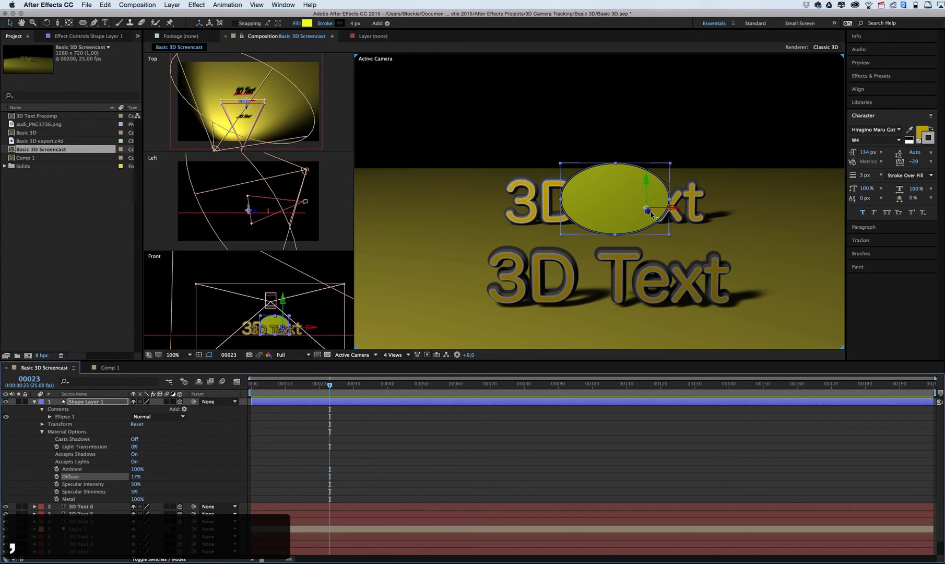
# Push the ellipse of Shape Layer 1 back in depth behind the back text and turn on its Casts Shadows option.
pyautogui.moveTo(651, 215)
pyautogui.mouseDown()
pyautogui.moveTo(604, 184)
pyautogui.moveTo(624, 209)
pyautogui.moveTo(646, 211)
pyautogui.moveTo(640, 207)
pyautogui.mouseUp()
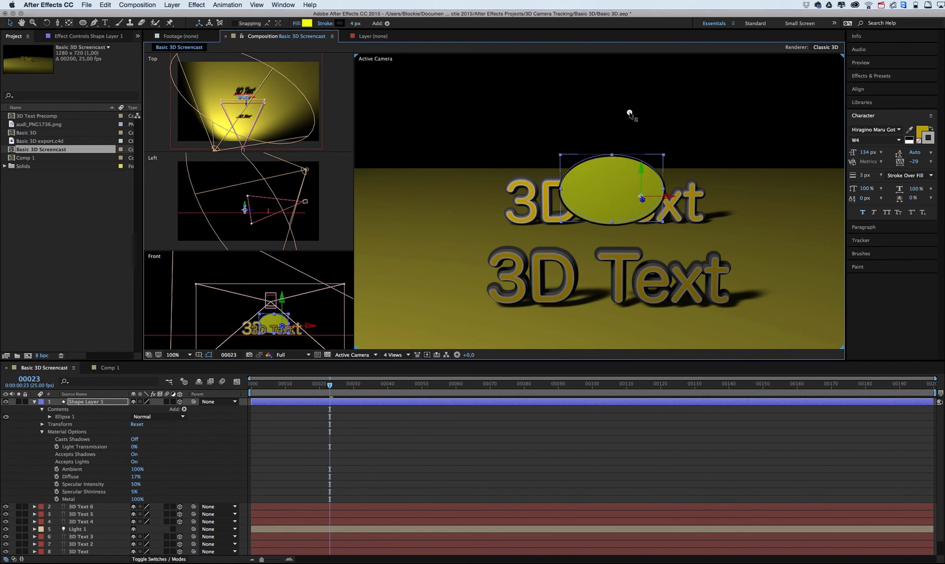
pyautogui.moveTo(630, 113); pyautogui.dragTo(620, 68)
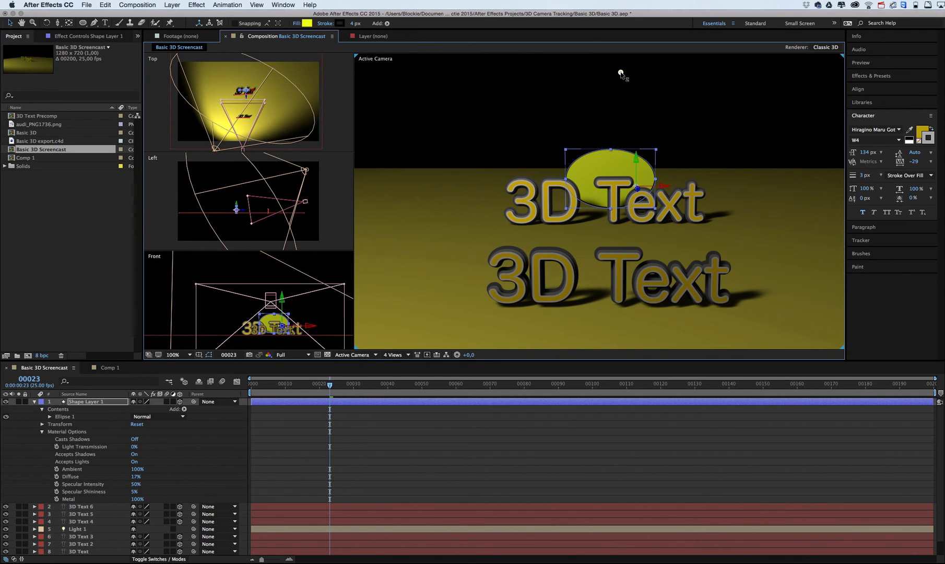
pyautogui.moveTo(638, 164); pyautogui.dragTo(639, 163)
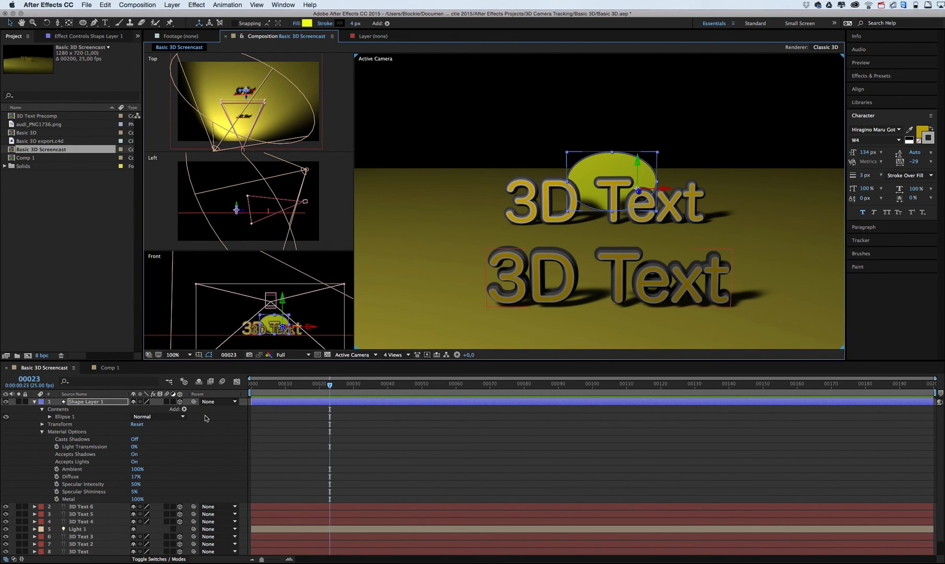
pyautogui.click(202, 452)
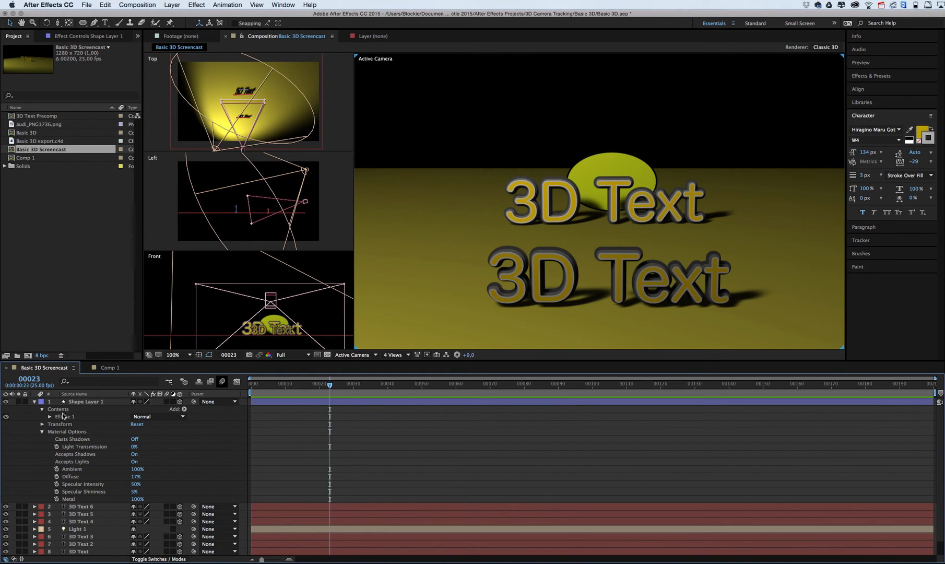
pyautogui.click(134, 440)
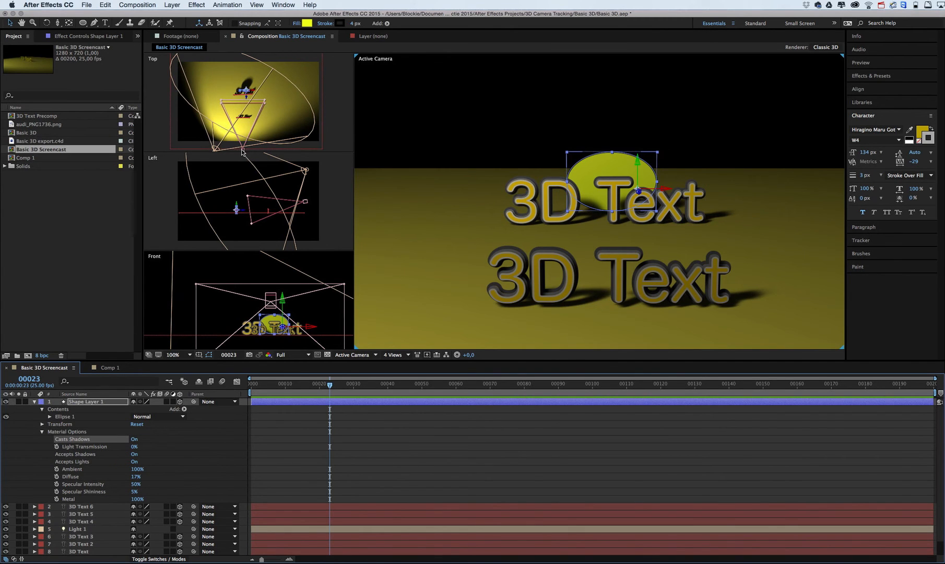
# Move Camera 1 slightly closer to the text in the Top view, and collapse and hide Shape Layer 1.
pyautogui.moveTo(242, 152)
pyautogui.mouseDown()
pyautogui.moveTo(302, 157)
pyautogui.moveTo(300, 112)
pyautogui.moveTo(281, 126)
pyautogui.moveTo(273, 100)
pyautogui.moveTo(297, 96)
pyautogui.moveTo(280, 122)
pyautogui.moveTo(226, 147)
pyautogui.mouseUp()
pyautogui.moveTo(224, 148); pyautogui.dragTo(244, 147)
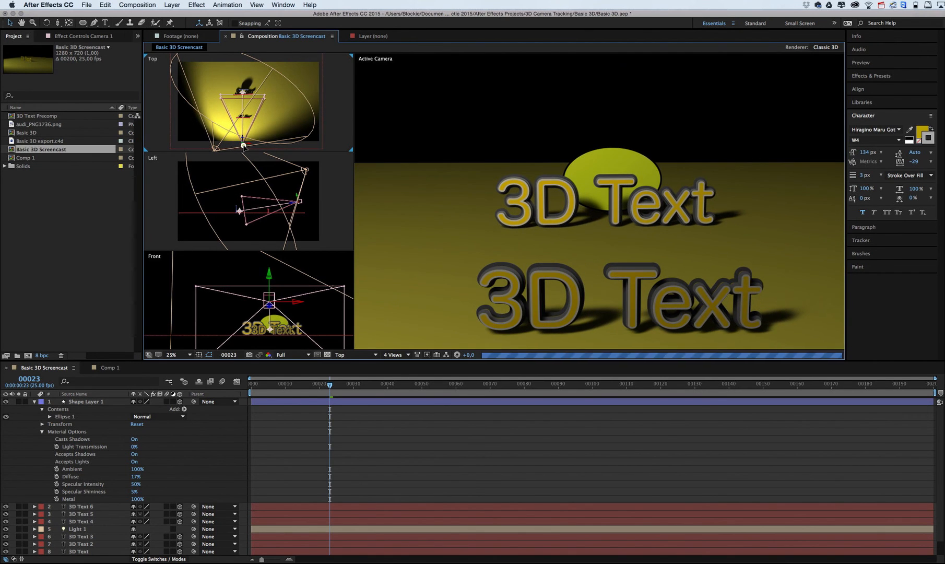
pyautogui.click(34, 401)
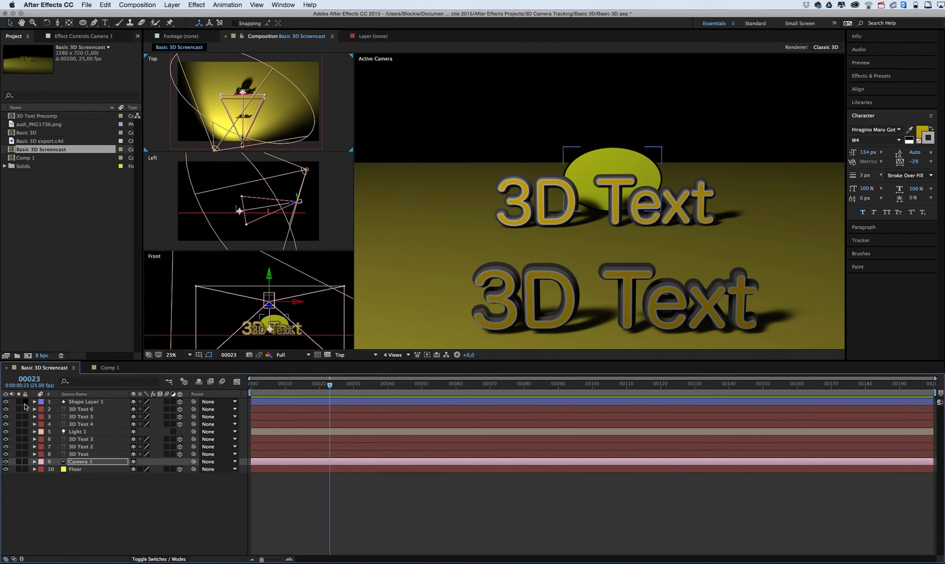
pyautogui.click(5, 402)
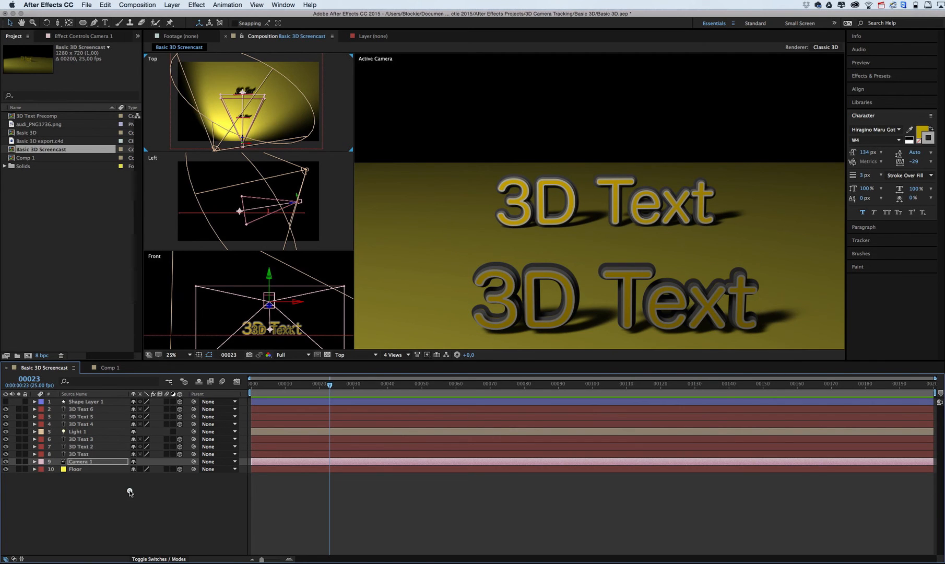
# Create a yellow 1280 x 720 px solid named Wall and turn it into a 3D layer.
pyautogui.rightClick(130, 492)
pyautogui.moveTo(147, 498)
pyautogui.click(253, 520)
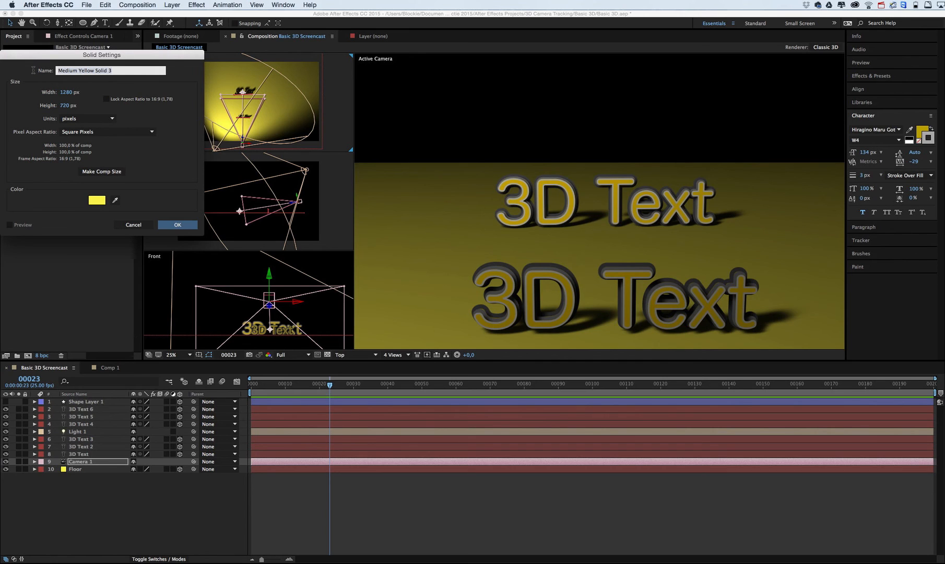
pyautogui.write('Waal')
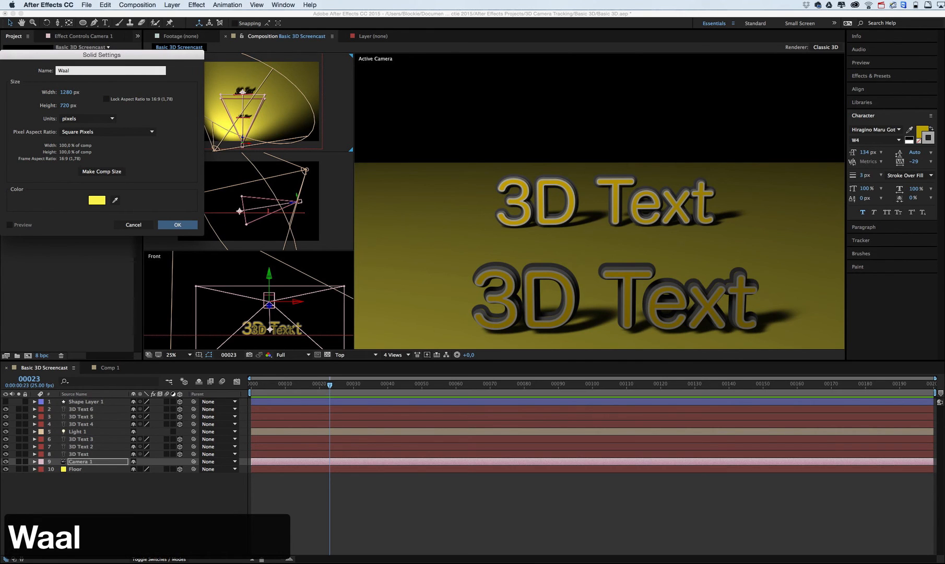
pyautogui.press('BackSpace')
pyautogui.press('BackSpace')
pyautogui.write('ll')
pyautogui.press('Return')
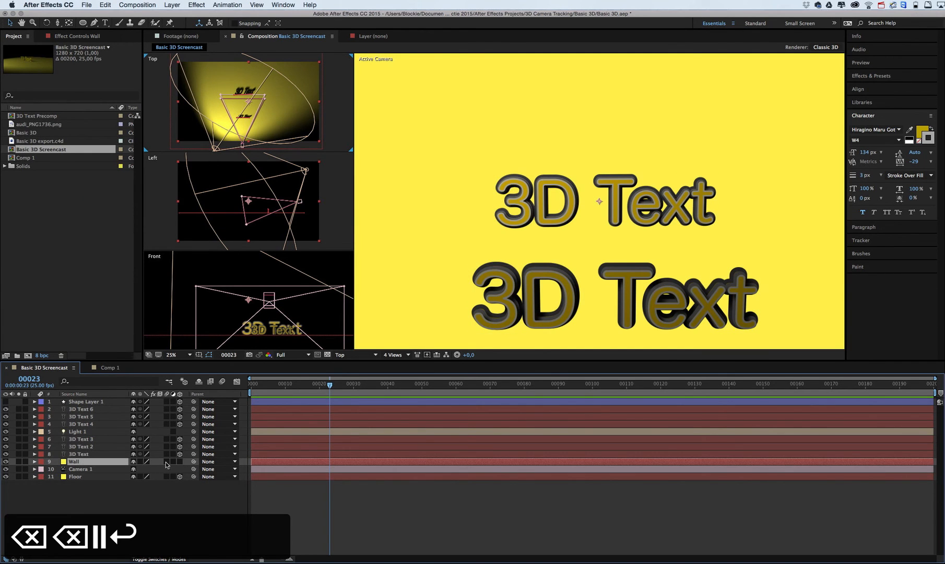
pyautogui.click(179, 462)
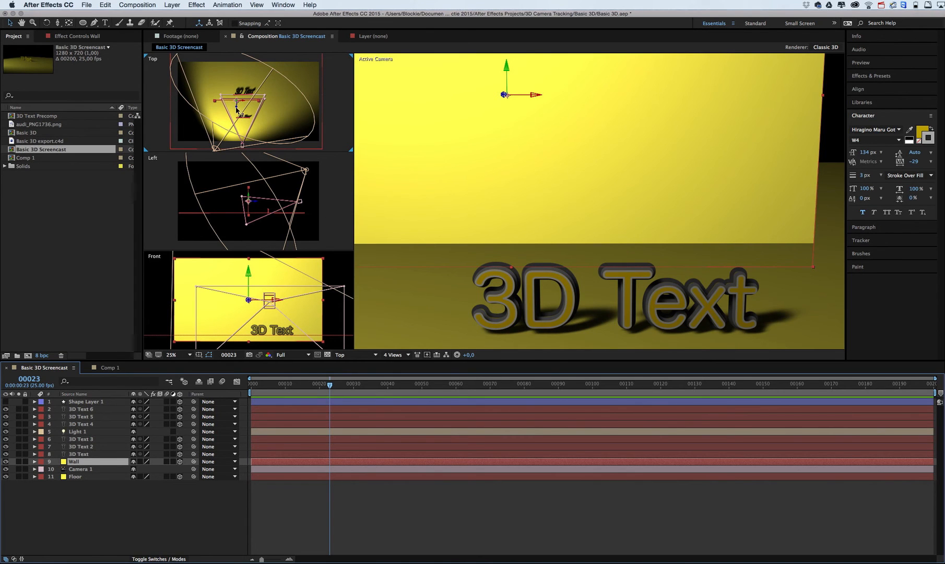
# Place the Wall behind the back text, centre it, lower it through the floor and widen it to fill the camera view.
pyautogui.moveTo(236, 109); pyautogui.dragTo(237, 95)
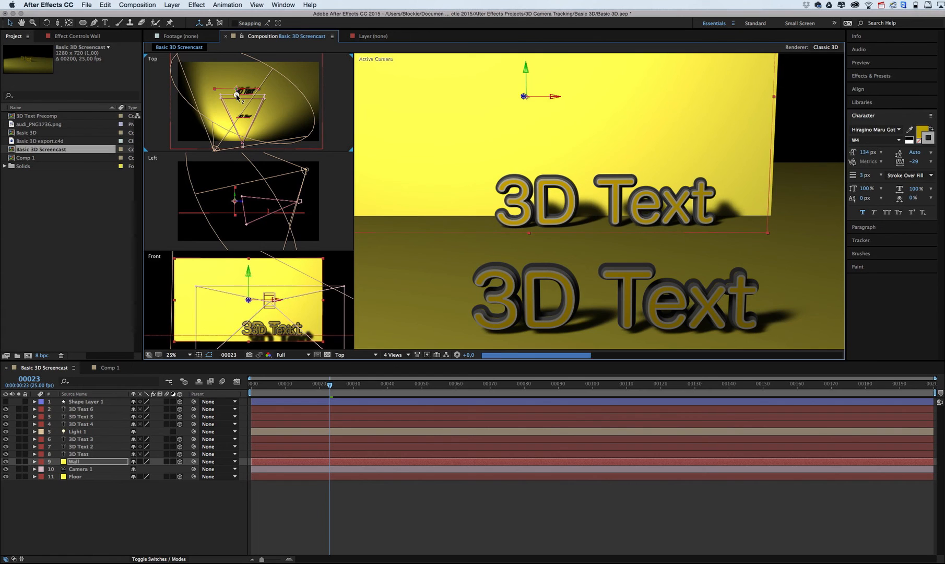
pyautogui.moveTo(559, 99); pyautogui.dragTo(639, 99)
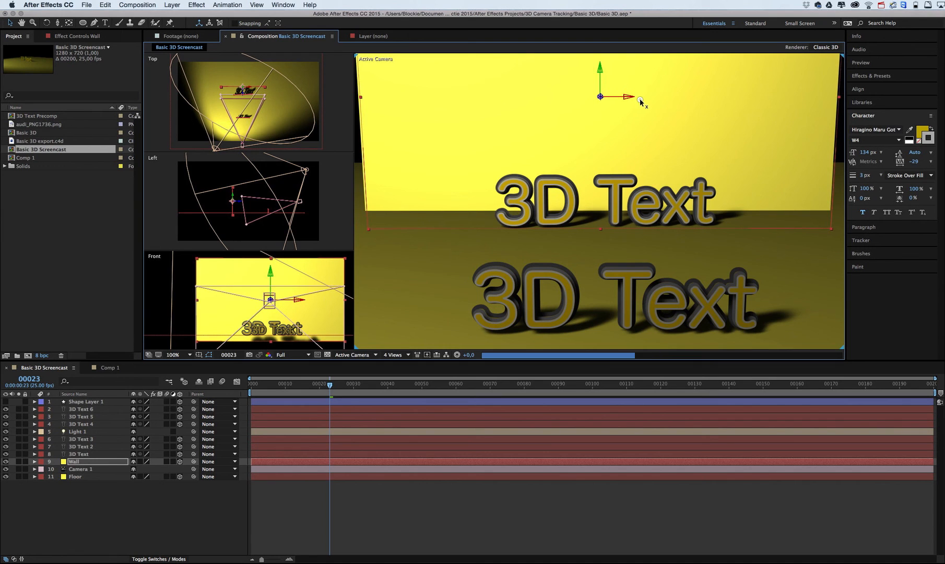
pyautogui.moveTo(601, 72); pyautogui.dragTo(602, 170)
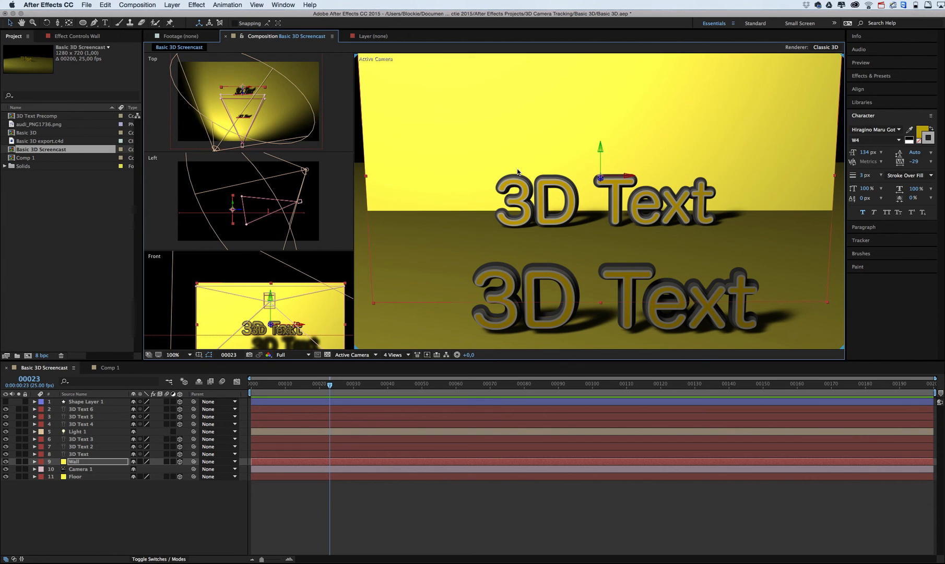
pyautogui.moveTo(365, 176); pyautogui.dragTo(349, 178)
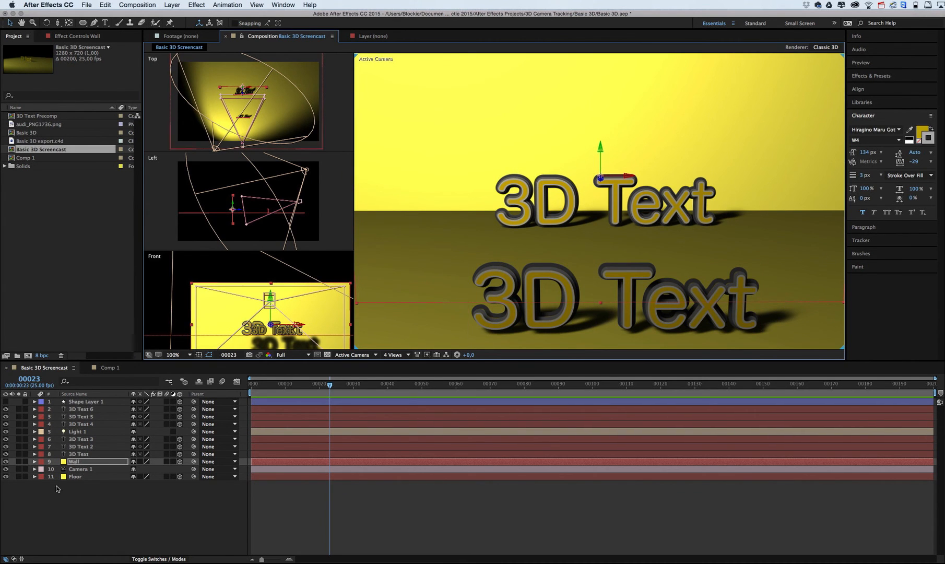
# Solo the Wall layer.
pyautogui.click(34, 462)
pyautogui.click(35, 462)
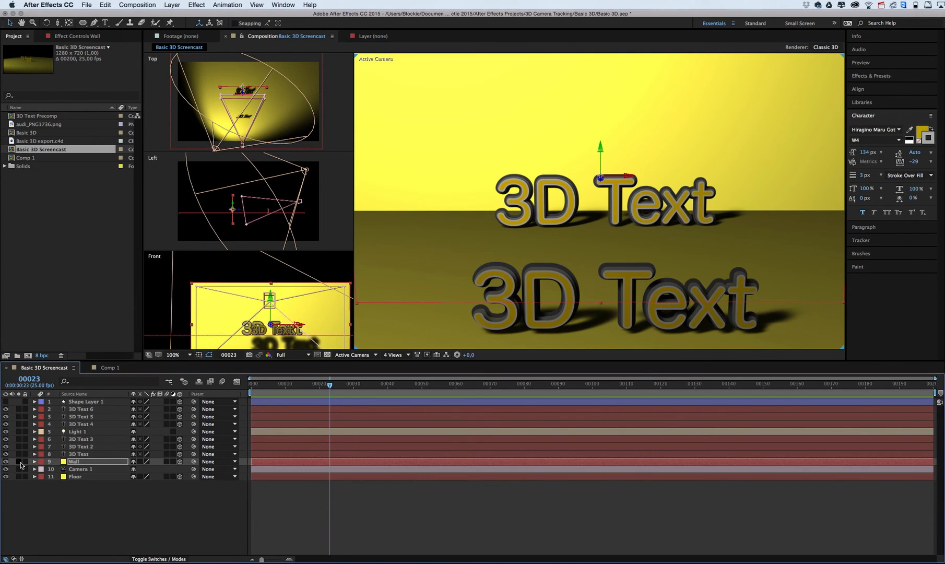
pyautogui.click(19, 462)
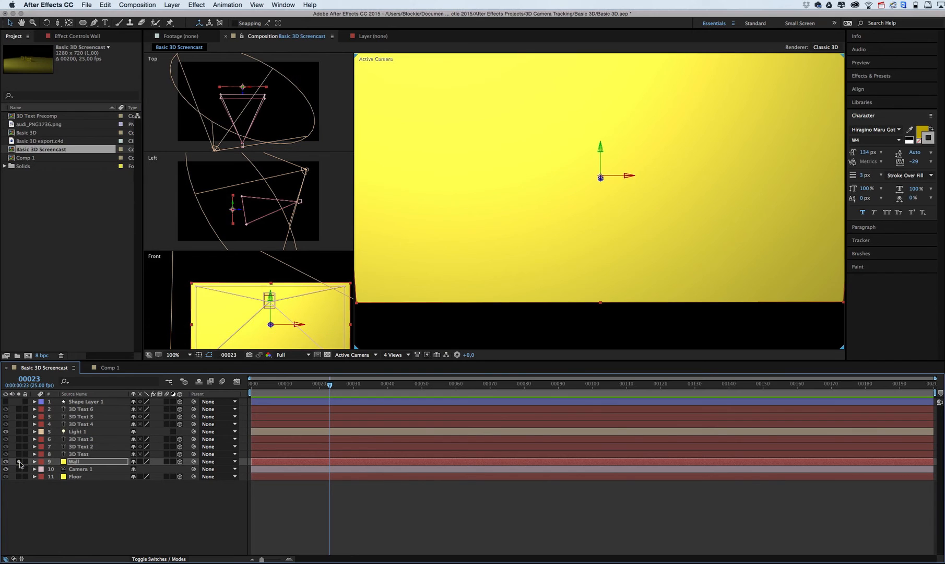
# Draw a small elliptical mask near the centre of the Wall in the Front view.
pyautogui.click(298, 312)
pyautogui.moveTo(300, 312); pyautogui.dragTo(287, 287)
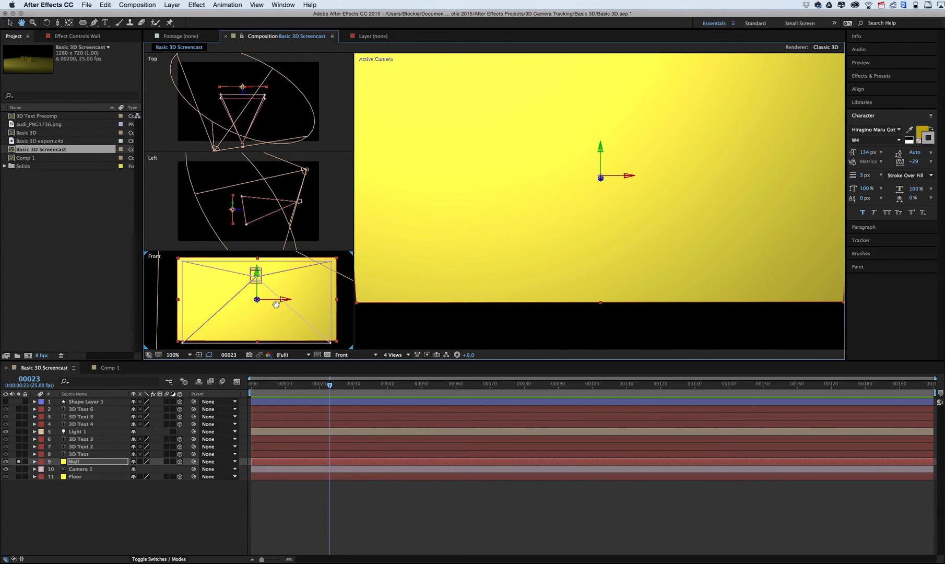
pyautogui.moveTo(276, 304)
pyautogui.mouseDown()
pyautogui.moveTo(268, 302)
pyautogui.moveTo(270, 426)
pyautogui.moveTo(410, 493)
pyautogui.moveTo(498, 368)
pyautogui.moveTo(275, 274)
pyautogui.moveTo(205, 259)
pyautogui.moveTo(262, 303)
pyautogui.mouseUp()
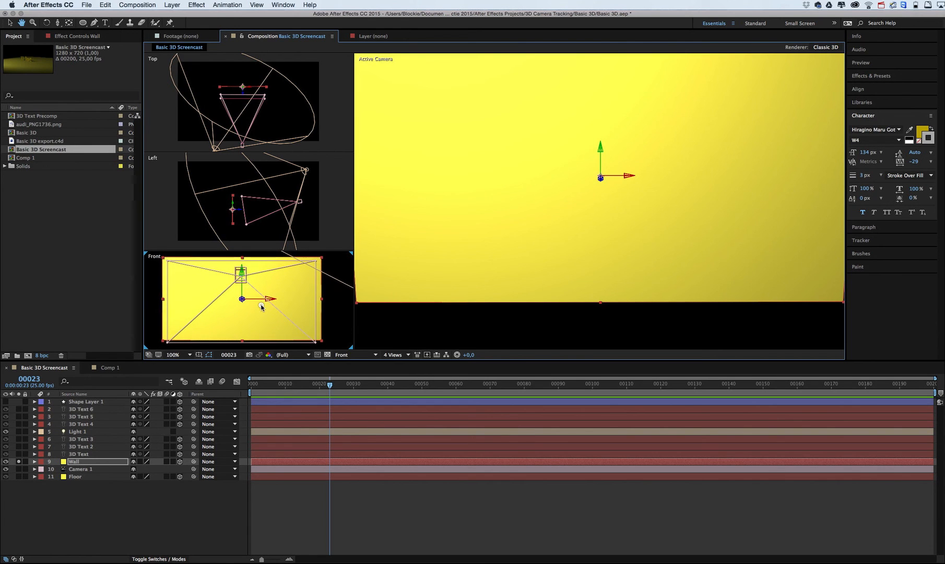
pyautogui.press('v')
pyautogui.click(77, 463)
pyautogui.click(84, 23)
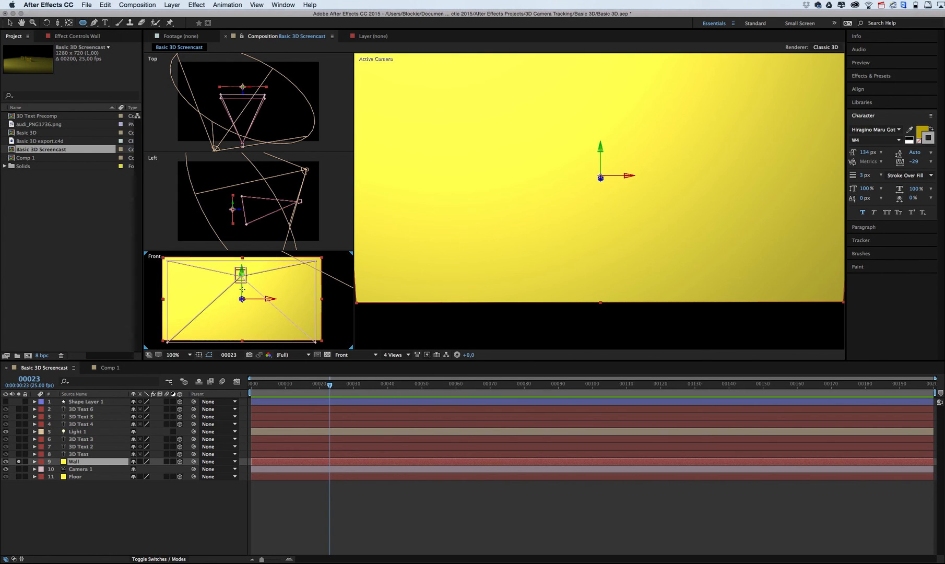
pyautogui.moveTo(242, 302)
pyautogui.mouseDown()
pyautogui.moveTo(304, 330)
pyautogui.moveTo(268, 298)
pyautogui.mouseUp()
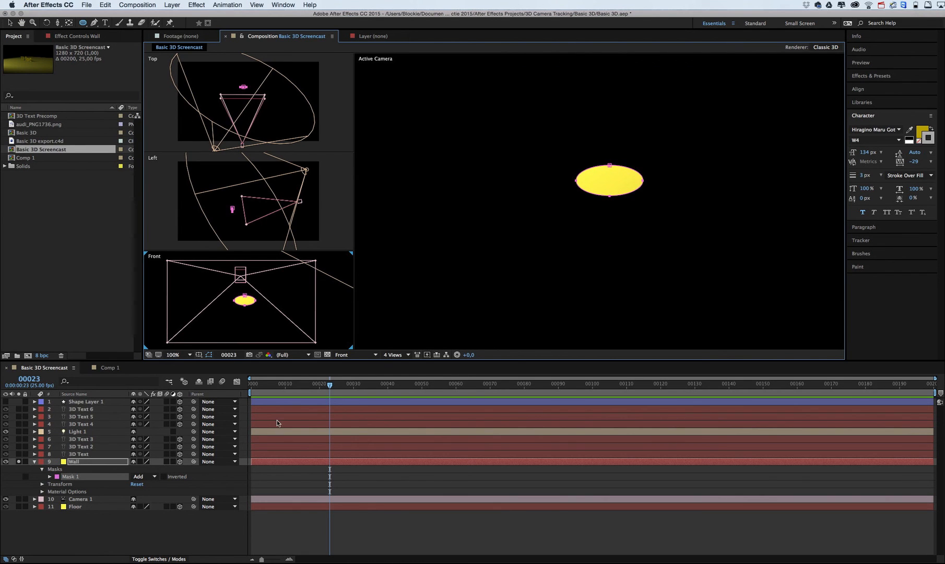
# Turn off solo for the Wall layer and set the mode of its Mask 1 to Subtract.
pyautogui.click(19, 461)
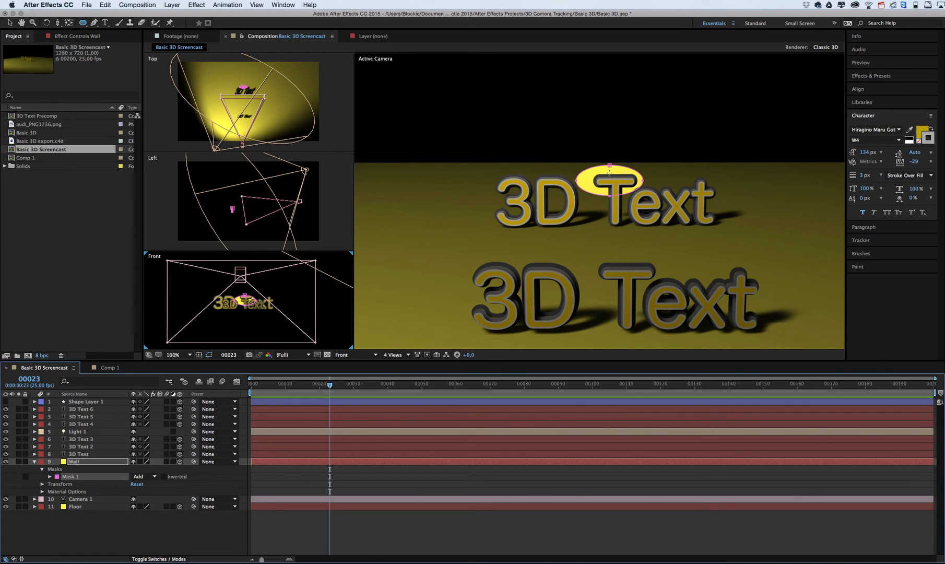
pyautogui.click(203, 524)
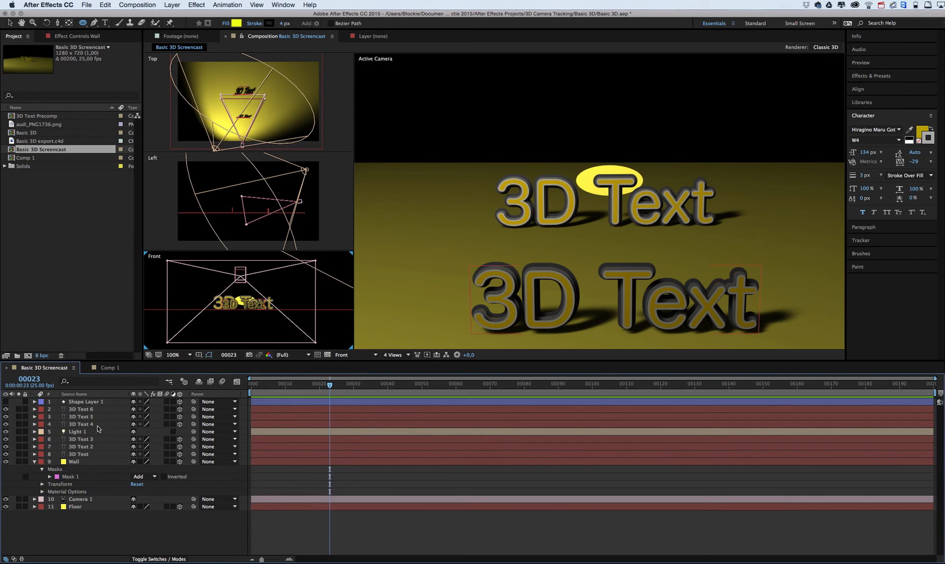
pyautogui.click(154, 478)
pyautogui.click(153, 504)
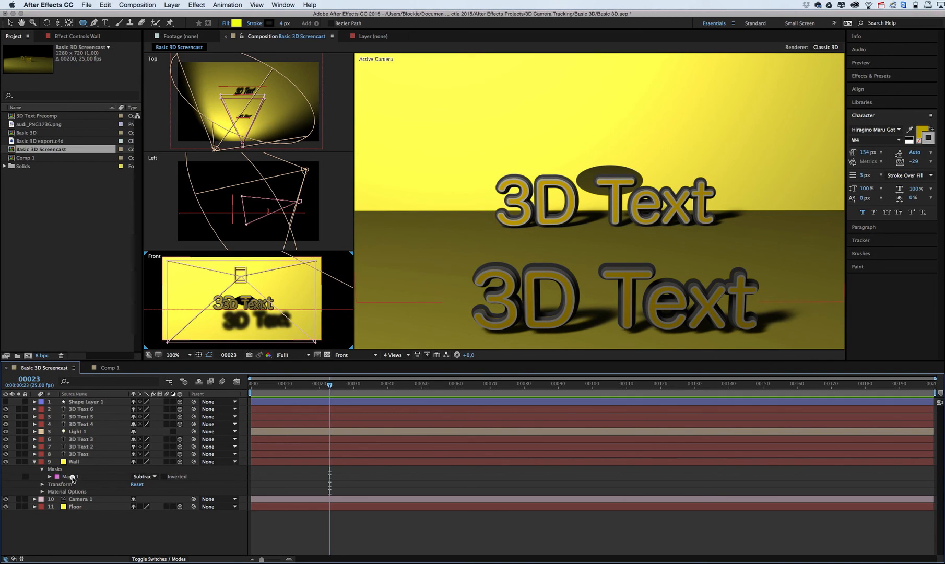
# Reshape Mask 1 on the Wall by extending it up, down below the floor line, and far out to both sides.
pyautogui.click(72, 476)
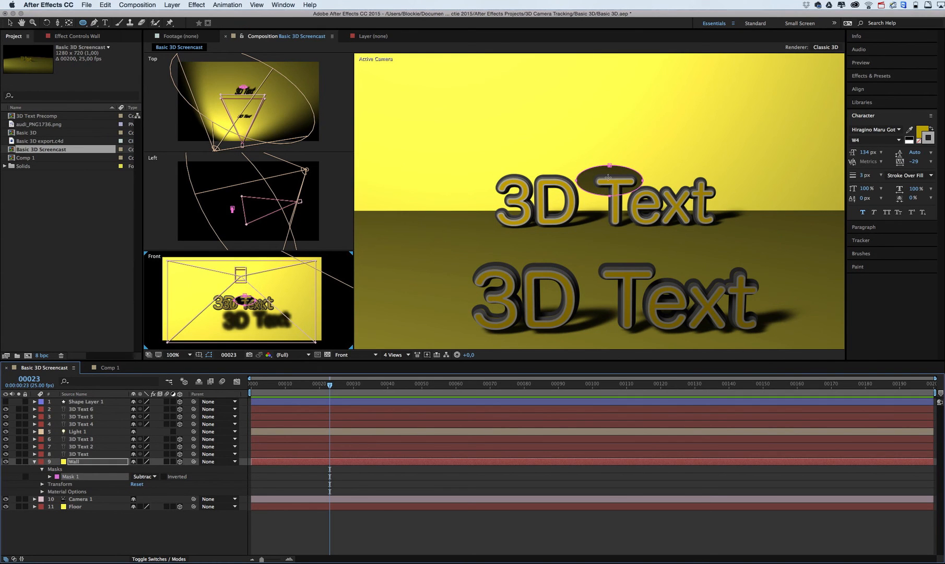
pyautogui.press('v')
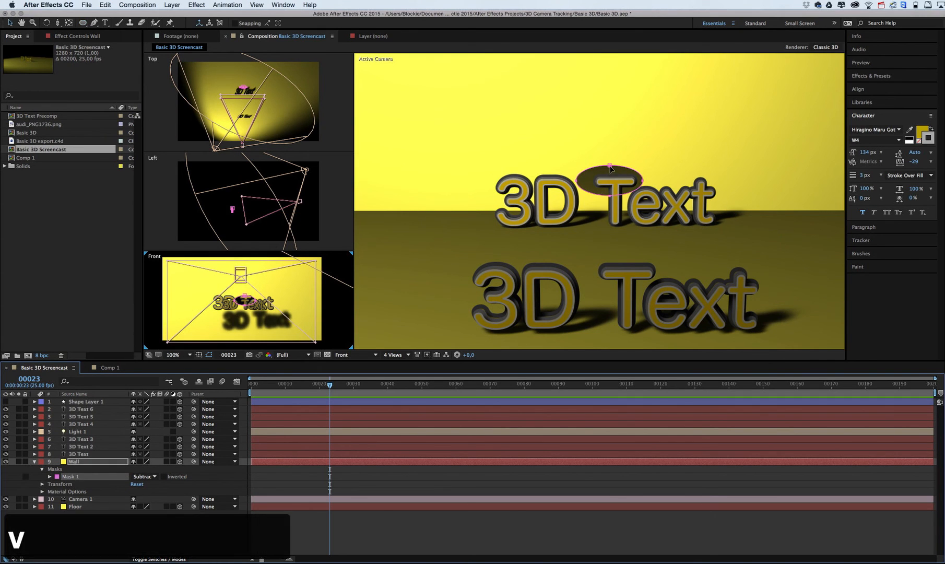
pyautogui.moveTo(611, 169); pyautogui.dragTo(601, 234)
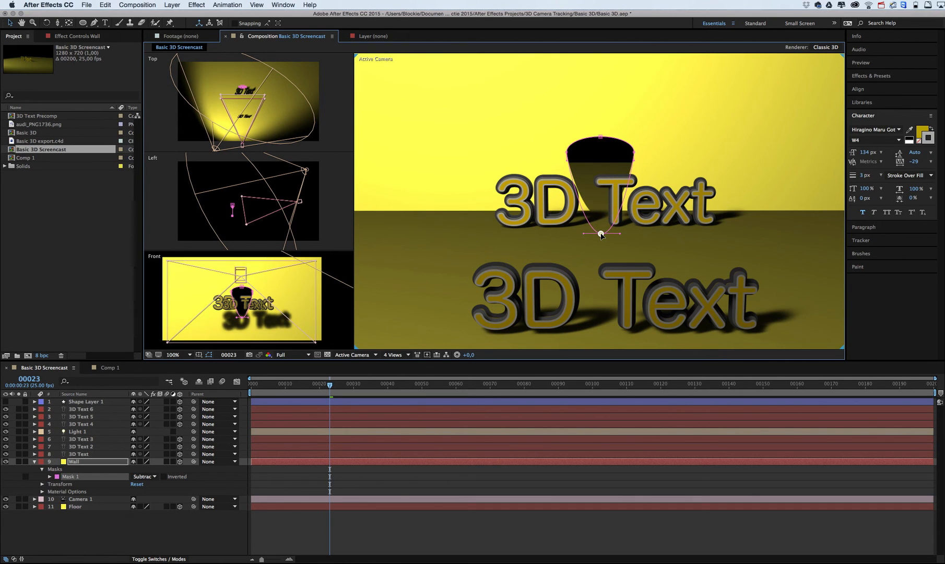
pyautogui.moveTo(633, 153); pyautogui.dragTo(747, 152)
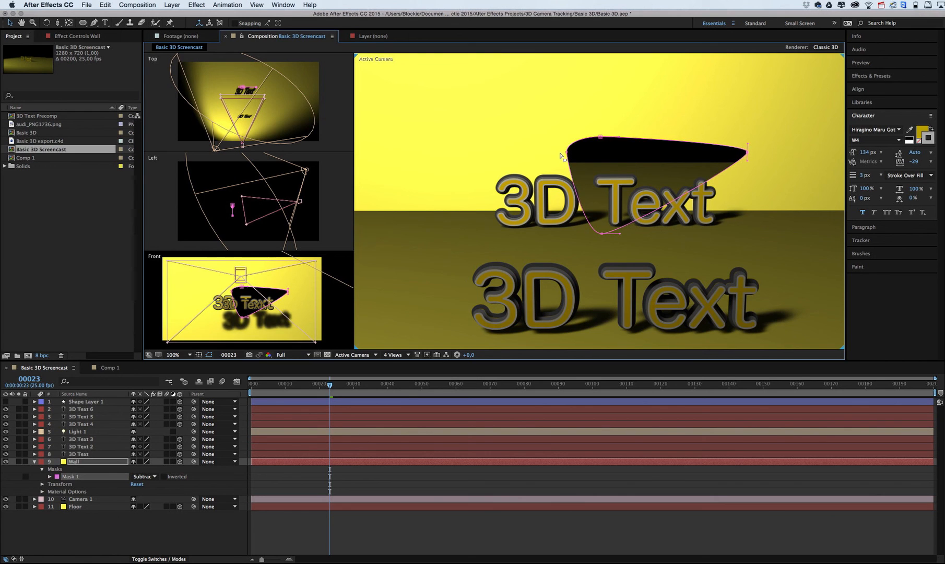
pyautogui.moveTo(568, 154); pyautogui.dragTo(449, 152)
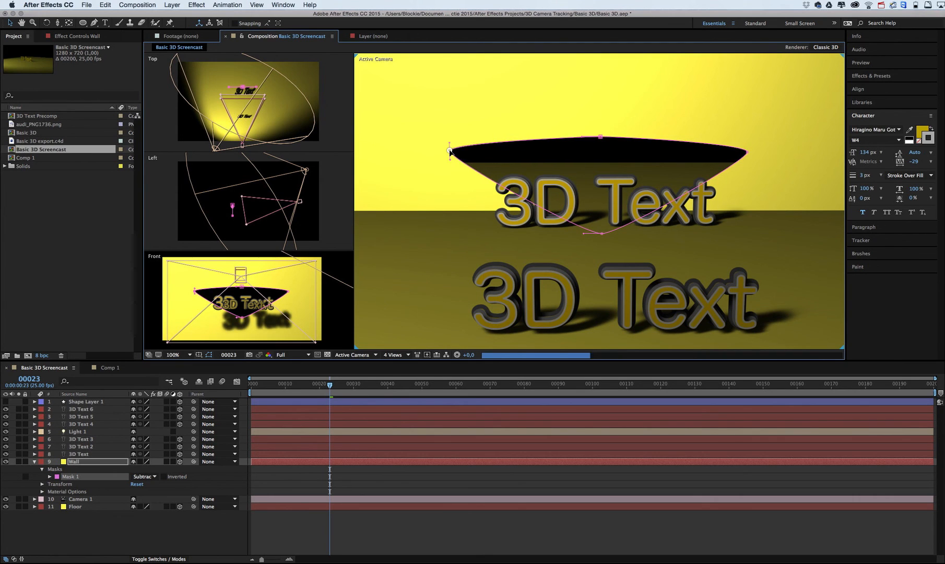
pyautogui.click(544, 250)
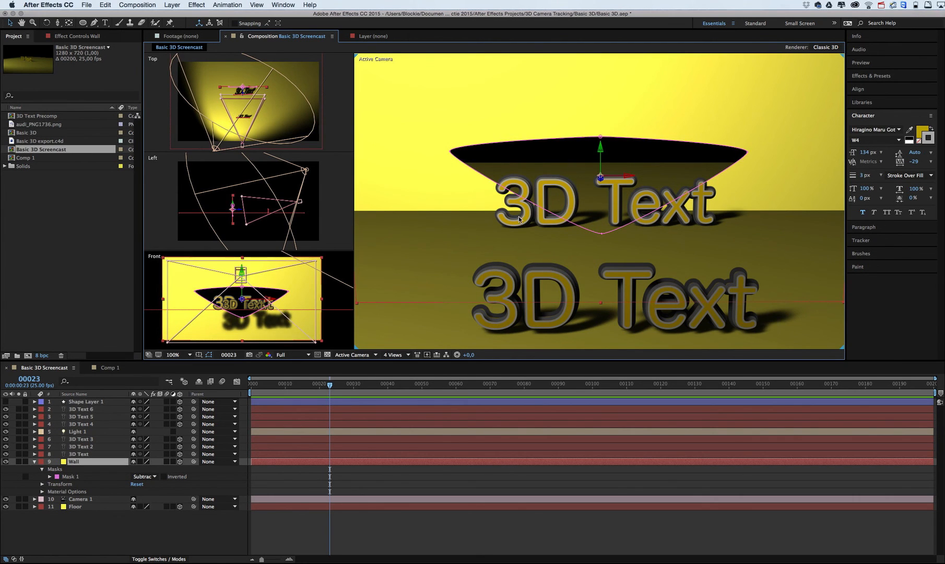
# Turn on Casts Shadows in the material options of the Wall layer.
pyautogui.click(154, 546)
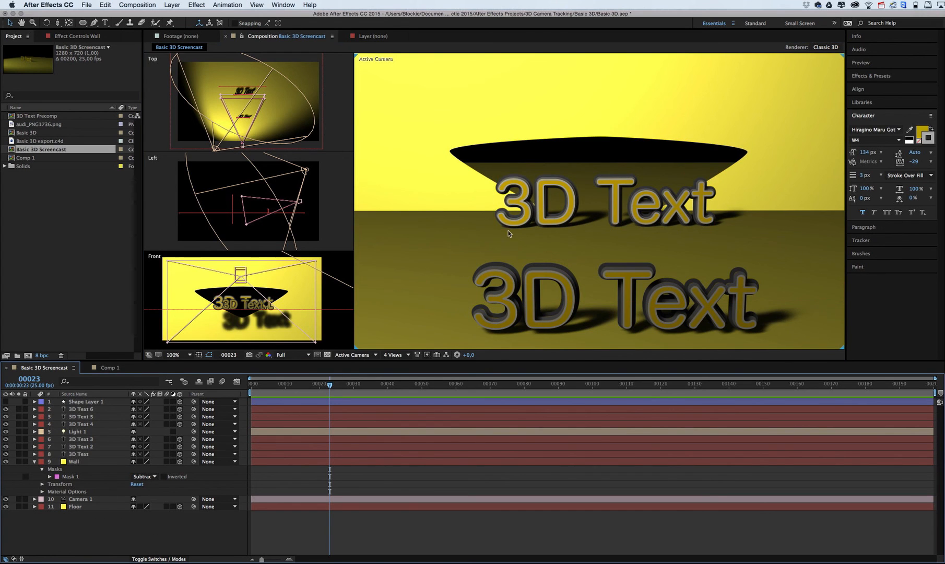
pyautogui.click(140, 462)
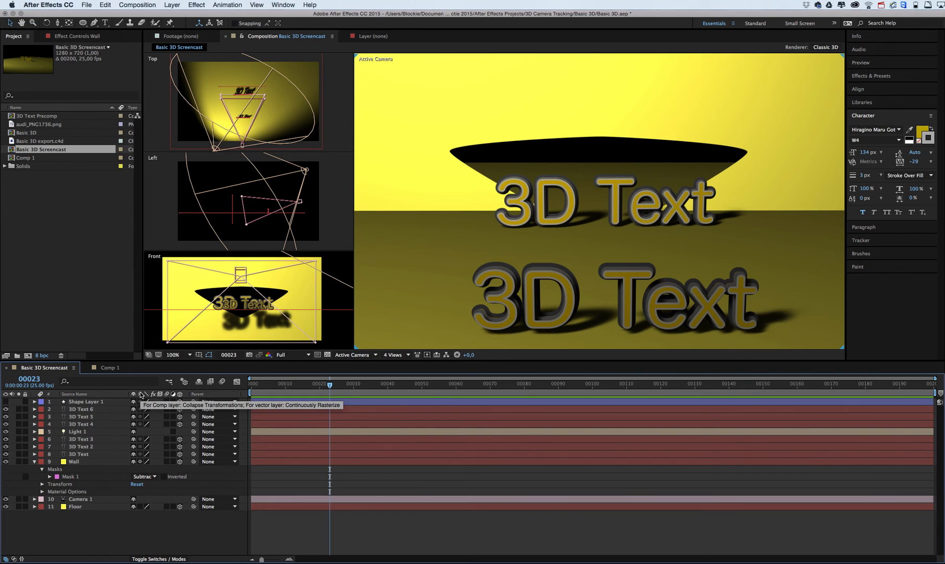
pyautogui.click(140, 462)
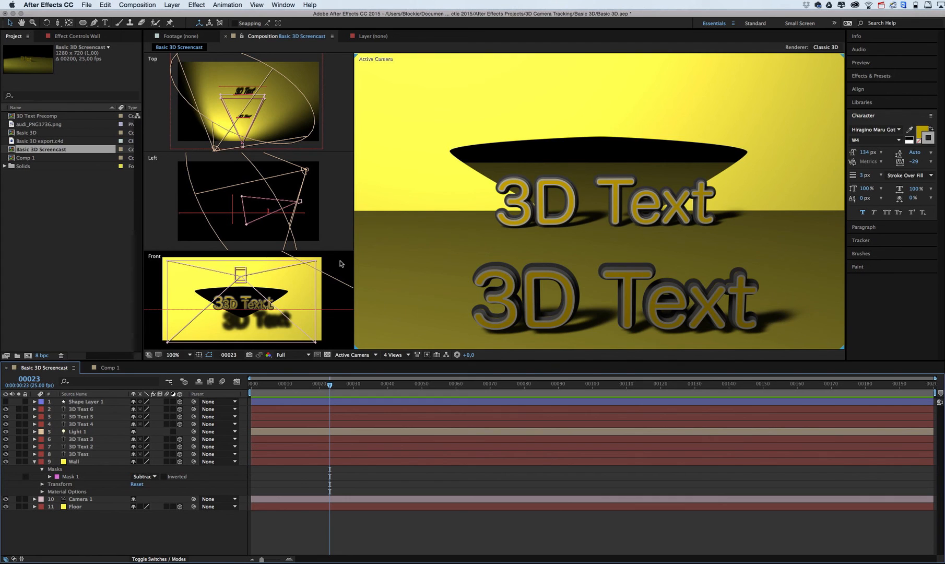
pyautogui.click(43, 491)
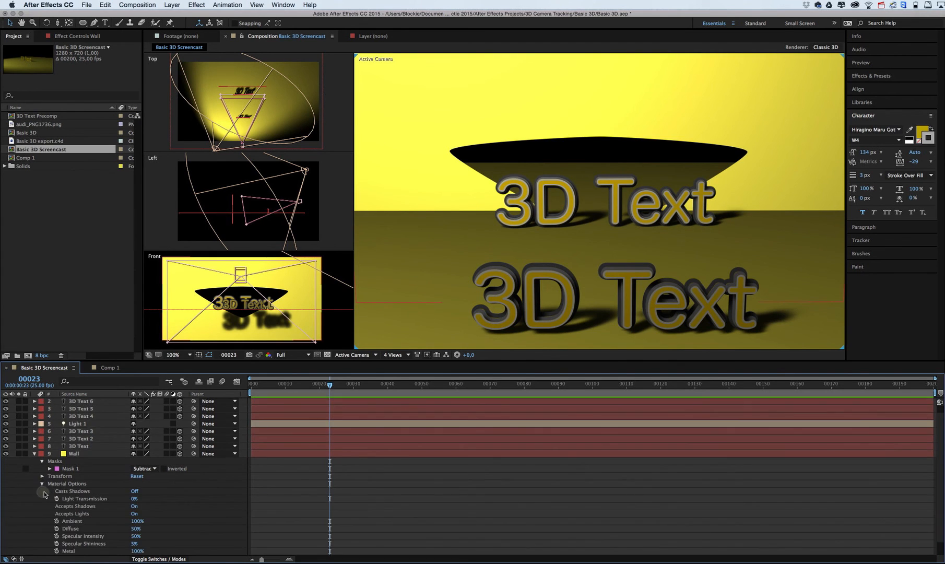
pyautogui.click(133, 491)
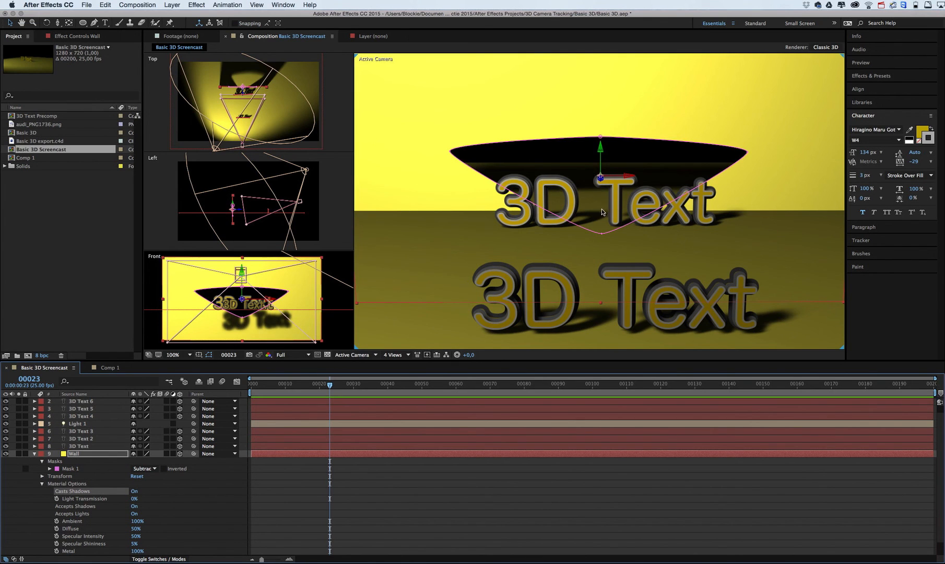
pyautogui.click(523, 258)
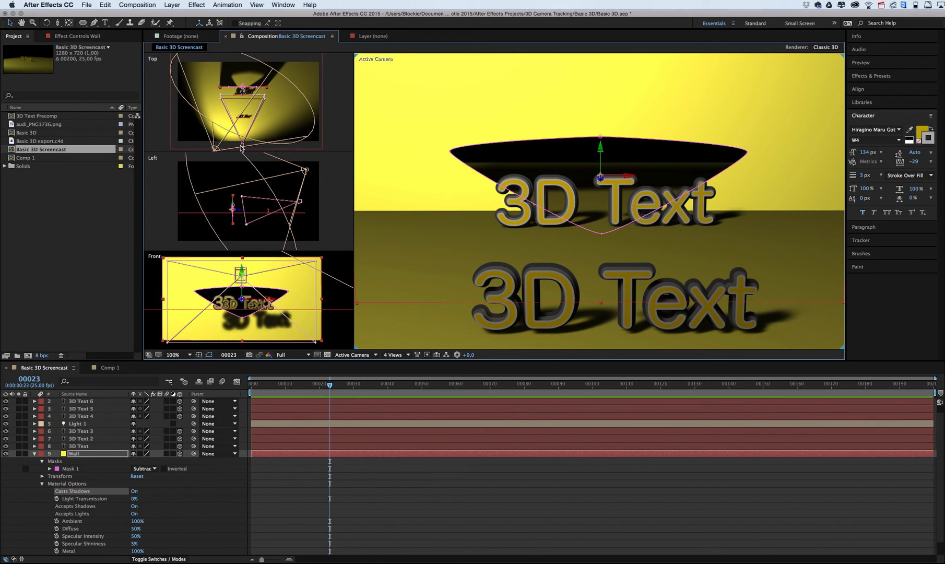
# Swing Camera 1 out to the side in the Top view, then bring it back in front of the text, farther away.
pyautogui.moveTo(241, 148); pyautogui.dragTo(287, 118)
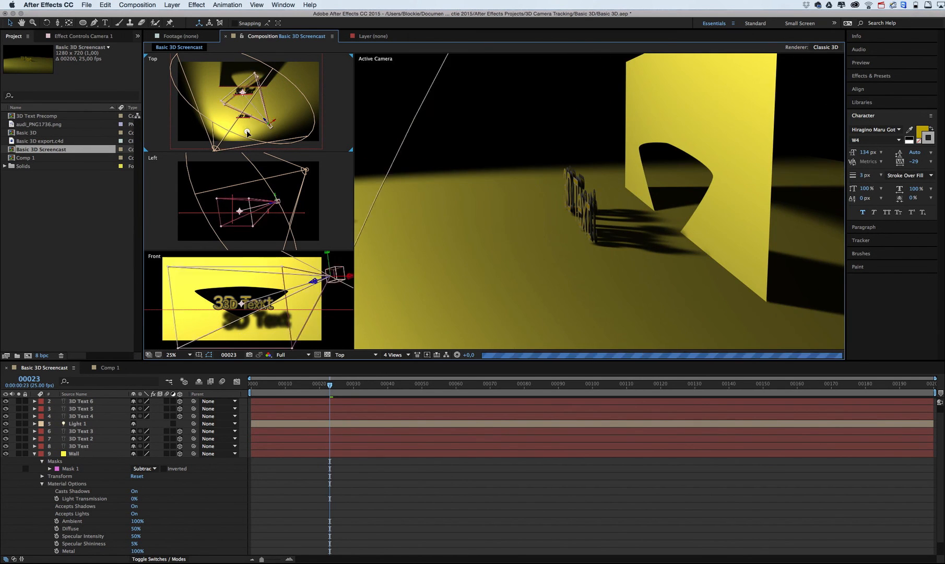
pyautogui.moveTo(285, 120); pyautogui.dragTo(235, 160)
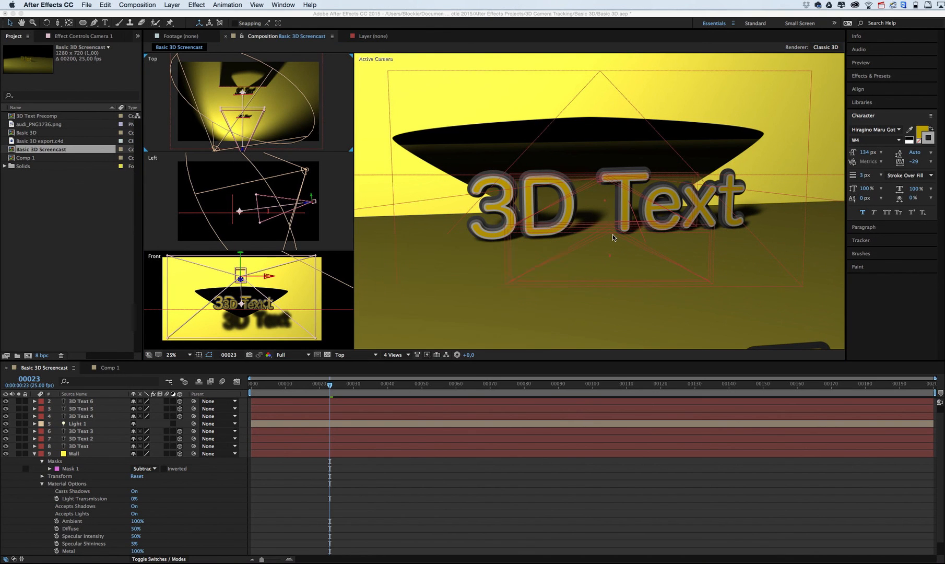
# Select the front text's layers 3D Text 4, 3D Text 5 and 3D Text 6 and try rotating them together.
pyautogui.click(614, 208)
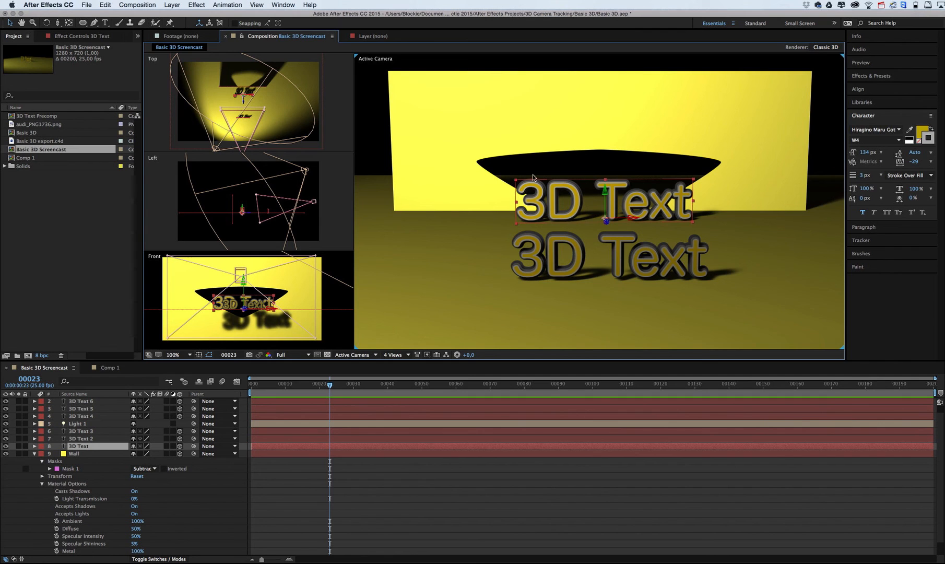
pyautogui.click(619, 257)
pyautogui.keyDown('shift'); pyautogui.click(94, 402); pyautogui.keyUp('shift')
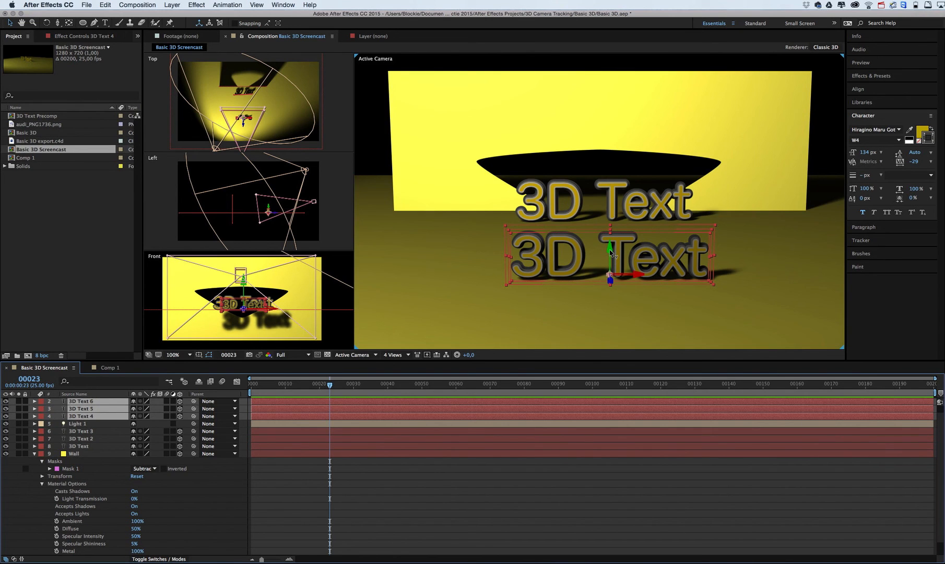
pyautogui.press('w')
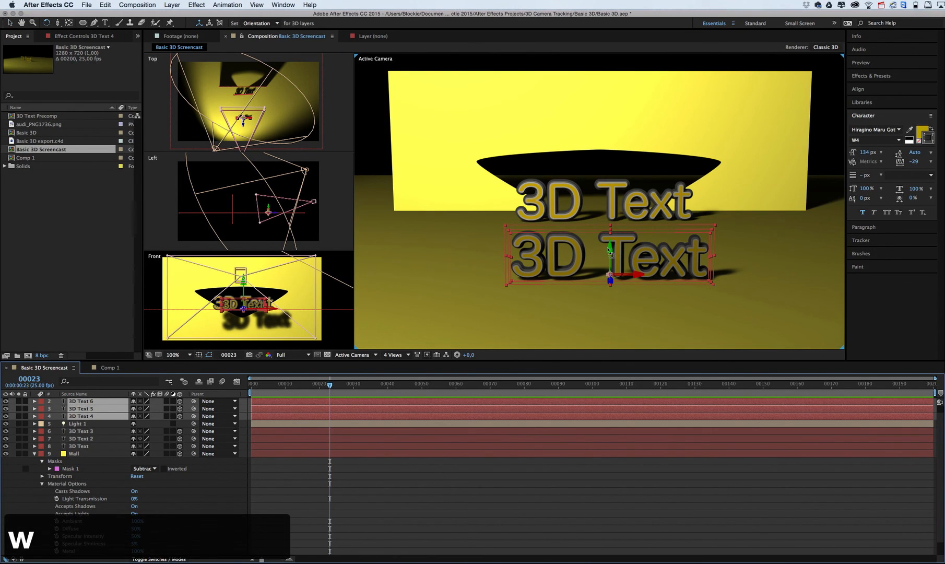
pyautogui.moveTo(610, 248)
pyautogui.mouseDown()
pyautogui.moveTo(566, 247)
pyautogui.moveTo(610, 248)
pyautogui.mouseUp()
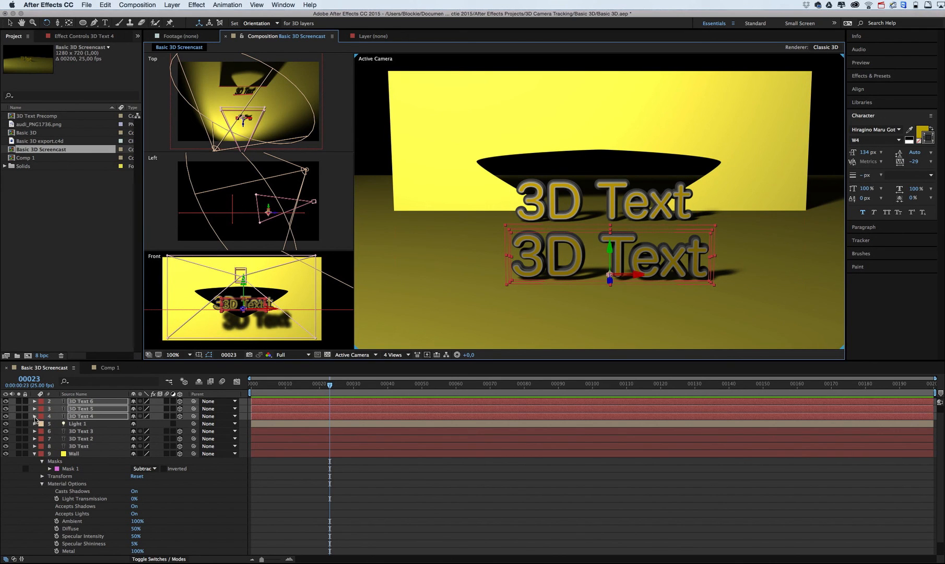
# Collapse the Wall layer's properties and select the layers 3D Text 4 through 3D Text 6.
pyautogui.rightClick(87, 402)
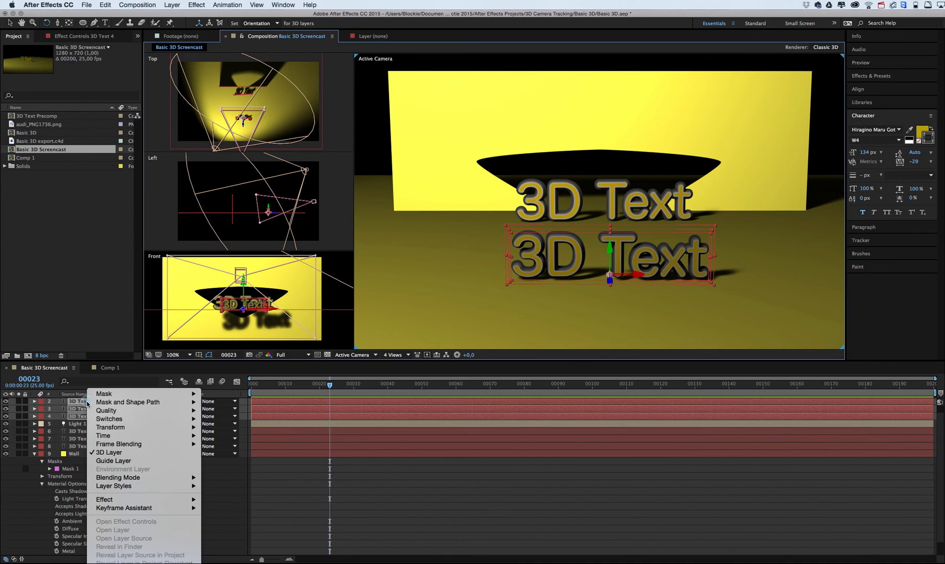
pyautogui.press('Escape')
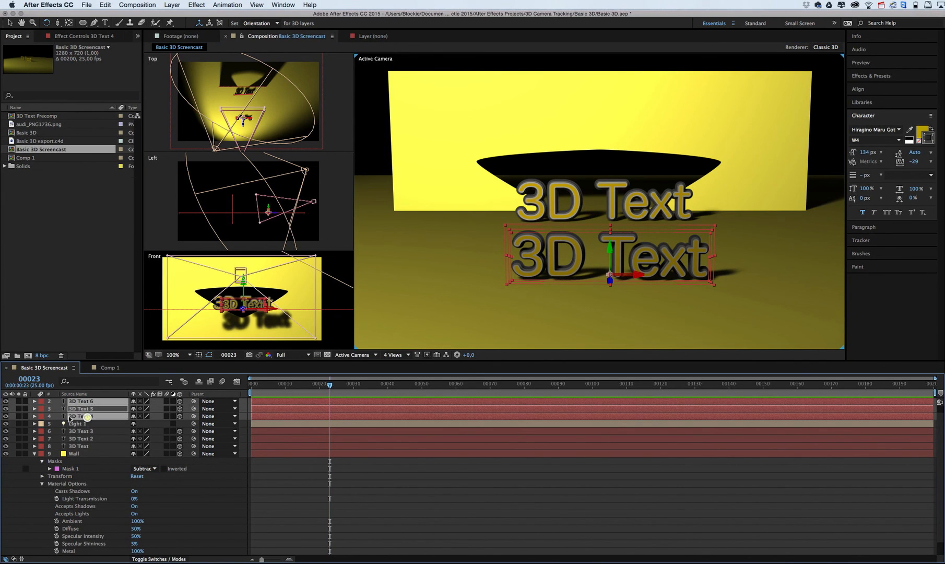
pyautogui.click(35, 453)
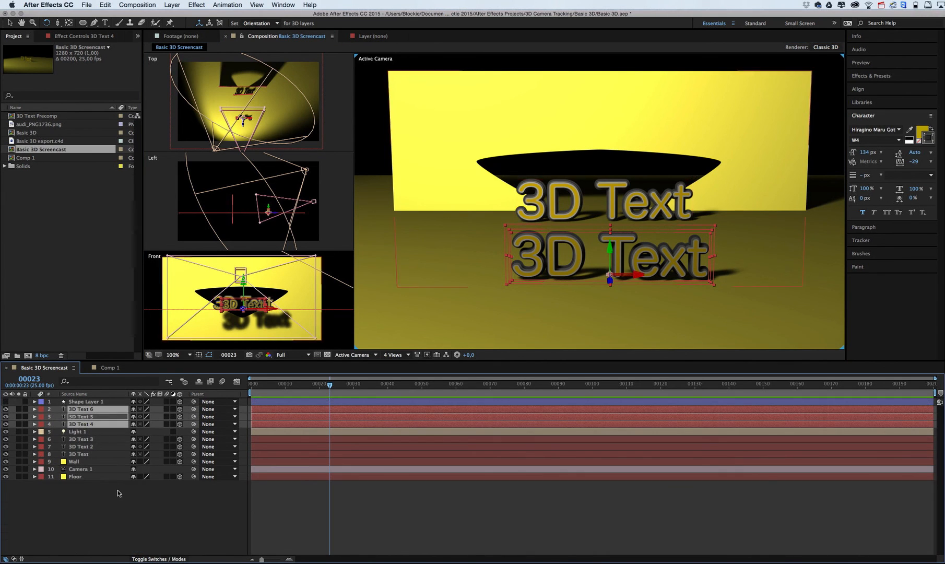
pyautogui.click(118, 499)
pyautogui.click(86, 423)
pyautogui.keyDown('shift'); pyautogui.click(88, 409); pyautogui.keyUp('shift')
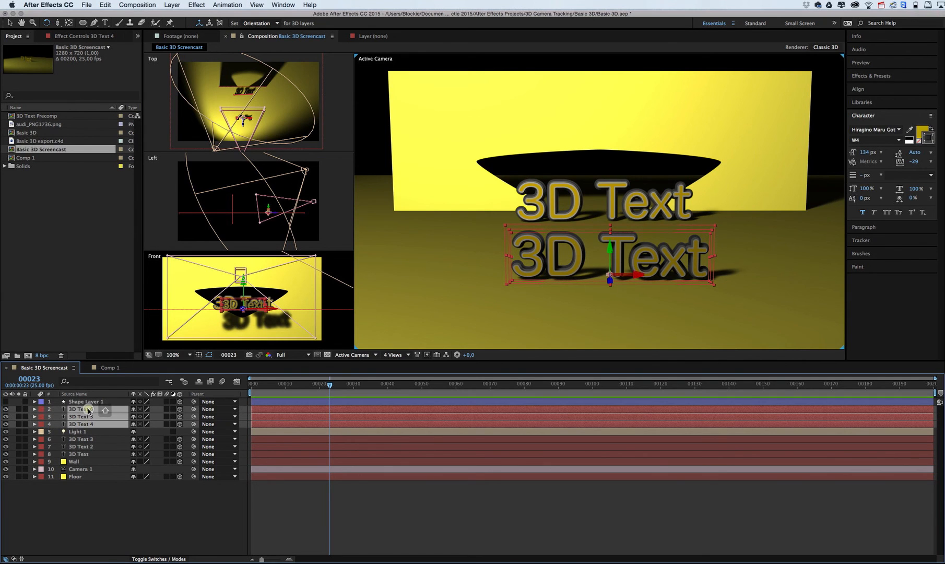
pyautogui.rightClick(89, 413)
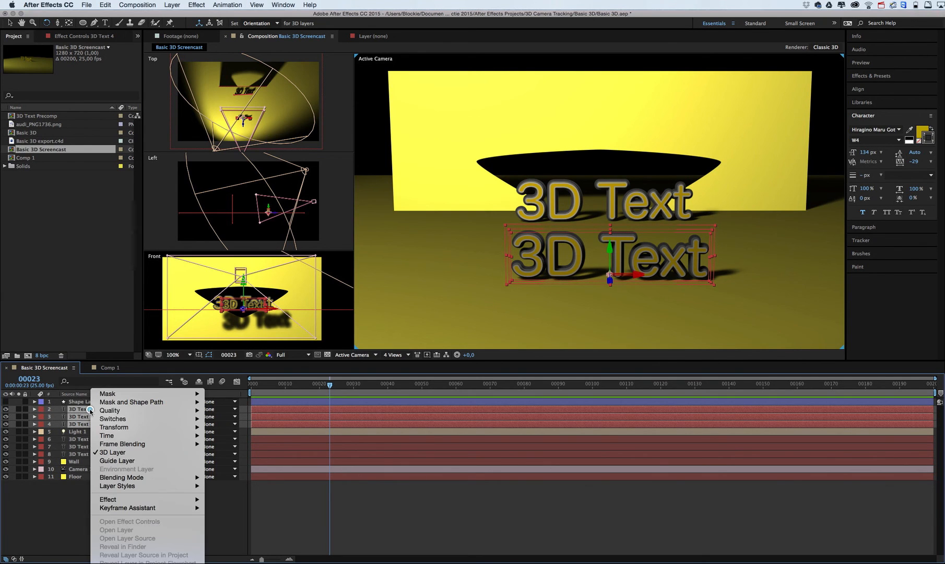
pyautogui.click(71, 509)
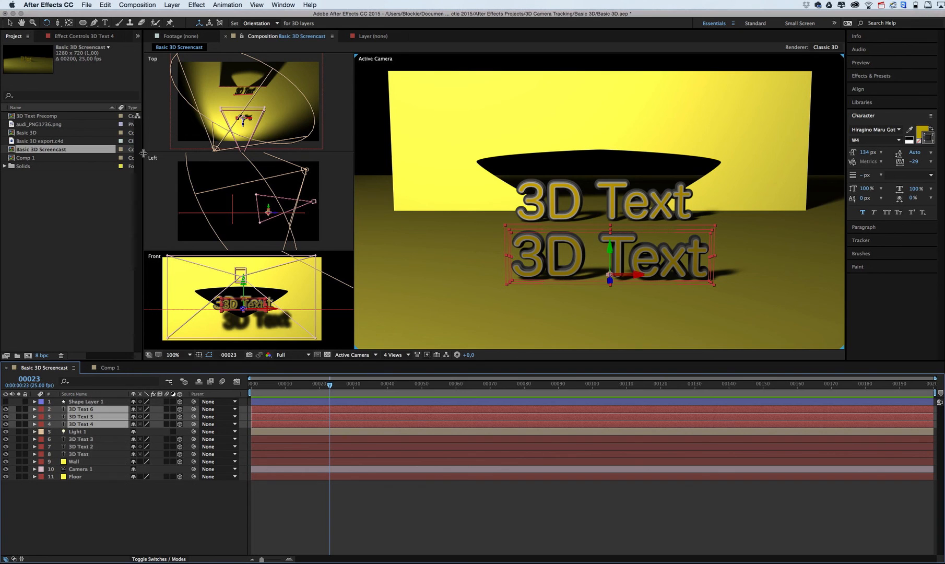
# Pre-compose the three selected text layers as "3D text Precomp", moving all attributes into the new composition.
pyautogui.click(155, 6)
pyautogui.moveTo(171, 6)
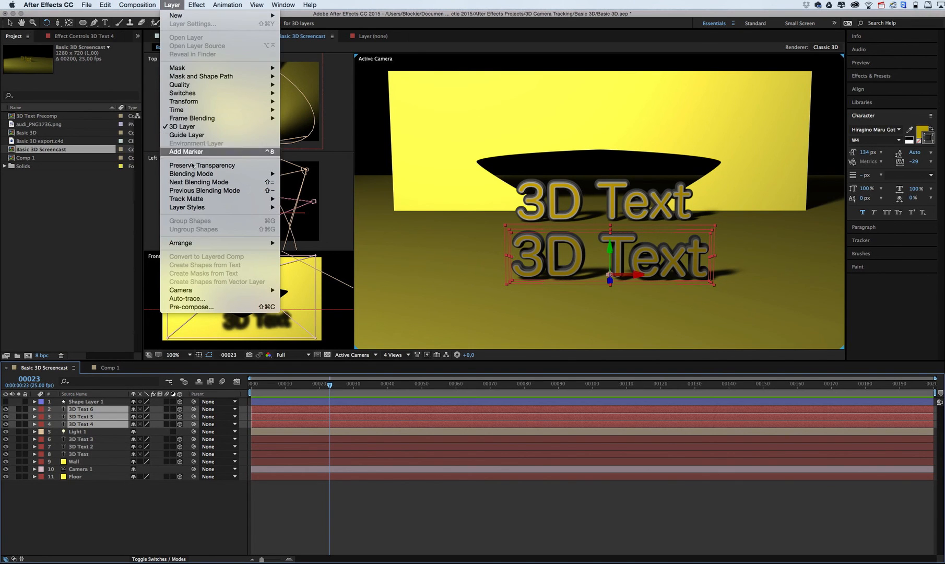
pyautogui.click(203, 307)
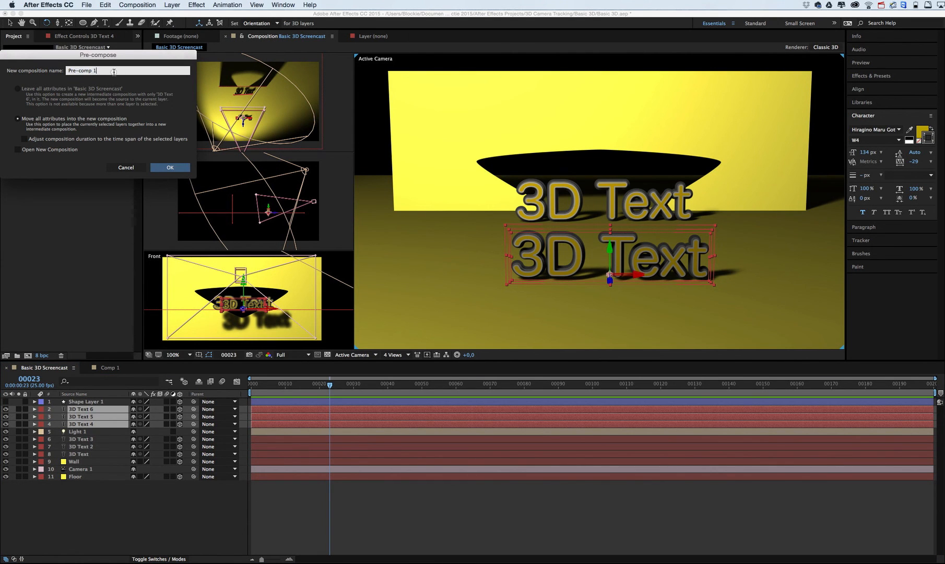
pyautogui.write('3D YText')
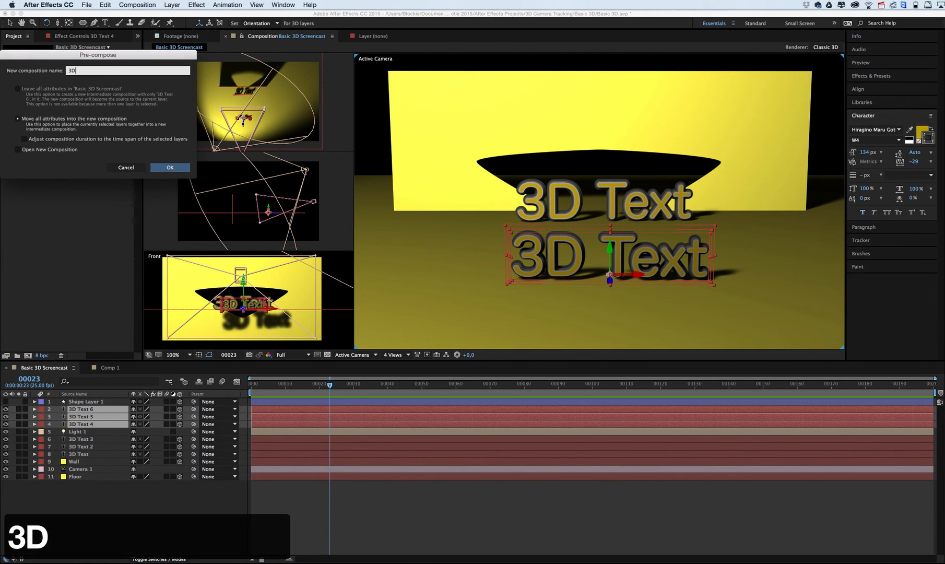
pyautogui.press('BackSpace')
pyautogui.press('BackSpace')
pyautogui.press('BackSpace')
pyautogui.press('BackSpace')
pyautogui.press('BackSpace')
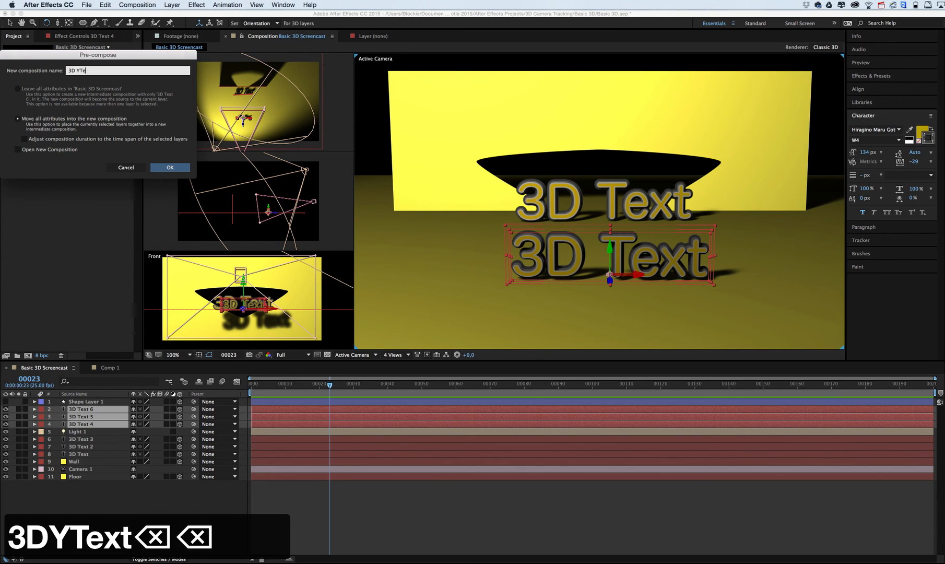
pyautogui.write('text ')
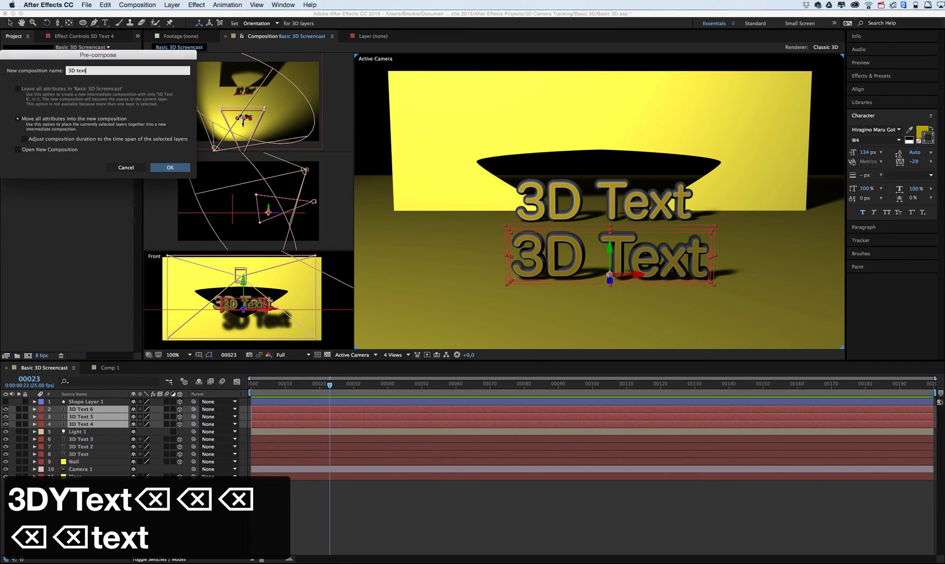
pyautogui.write('Precomp')
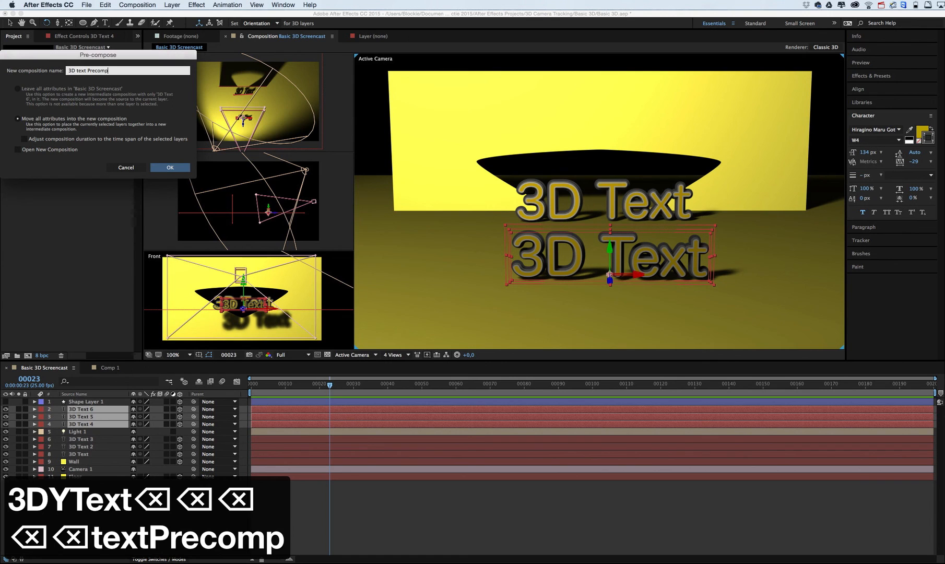
pyautogui.press('Return')
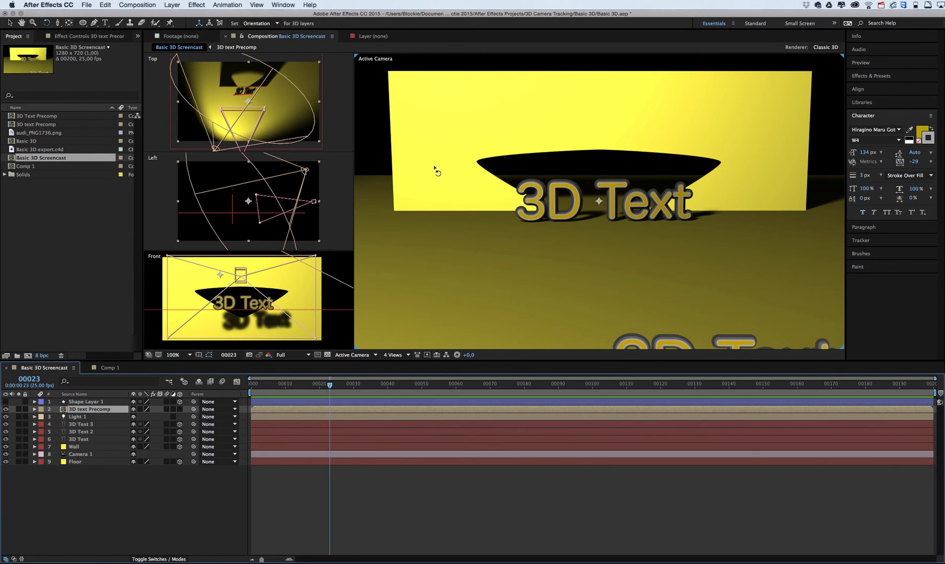
# Try scaling the 3D text Precomp layer down from its corner in the Active Camera view, then undo the resize.
pyautogui.press(',')
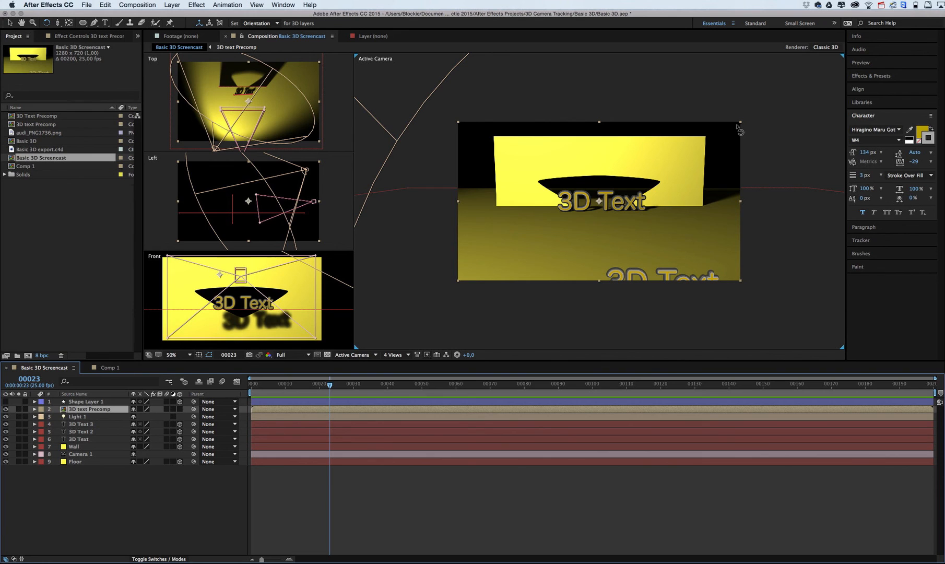
pyautogui.press('v')
pyautogui.moveTo(741, 125); pyautogui.dragTo(711, 154)
pyautogui.press('super+z')
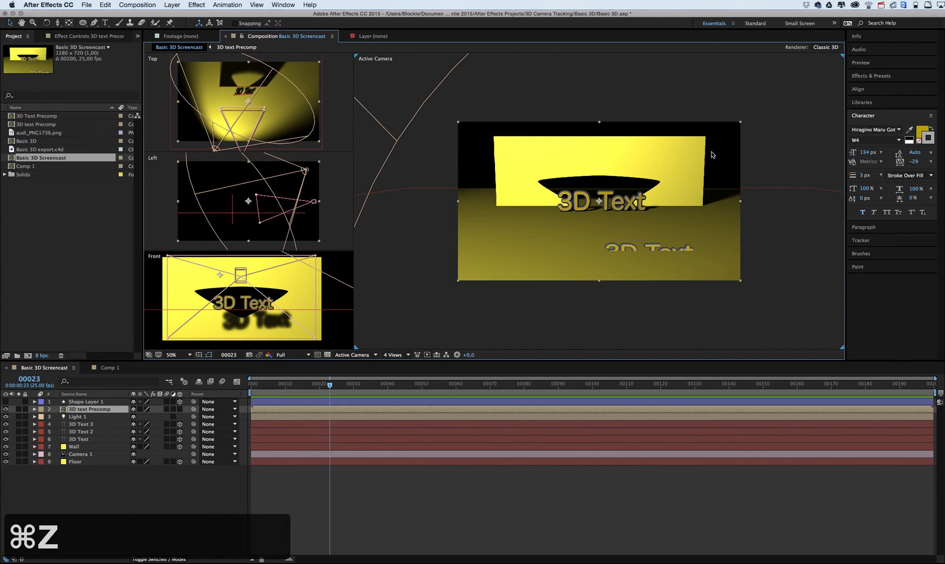
# Switch Collapse Transformations on for the 3D text Precomp layer, then off again.
pyautogui.click(141, 410)
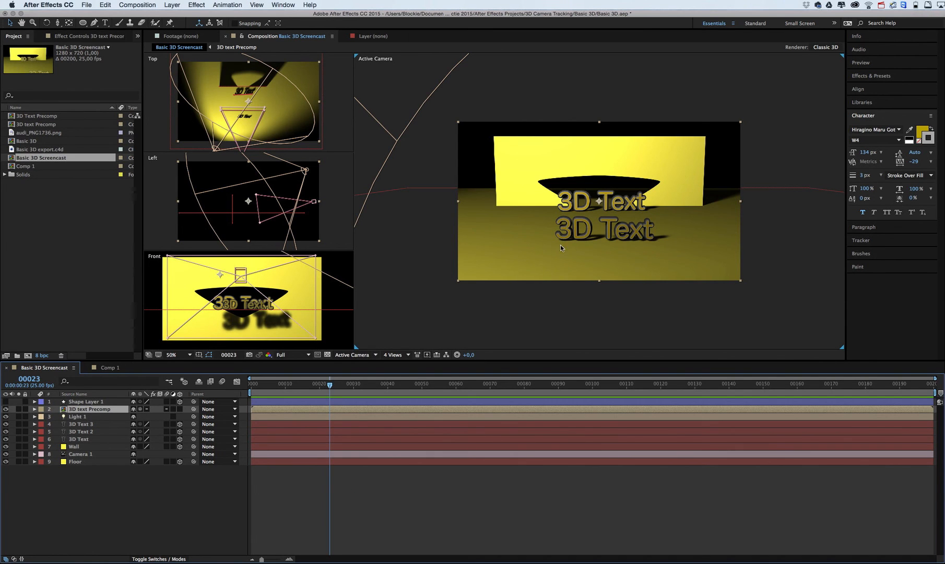
pyautogui.click(140, 409)
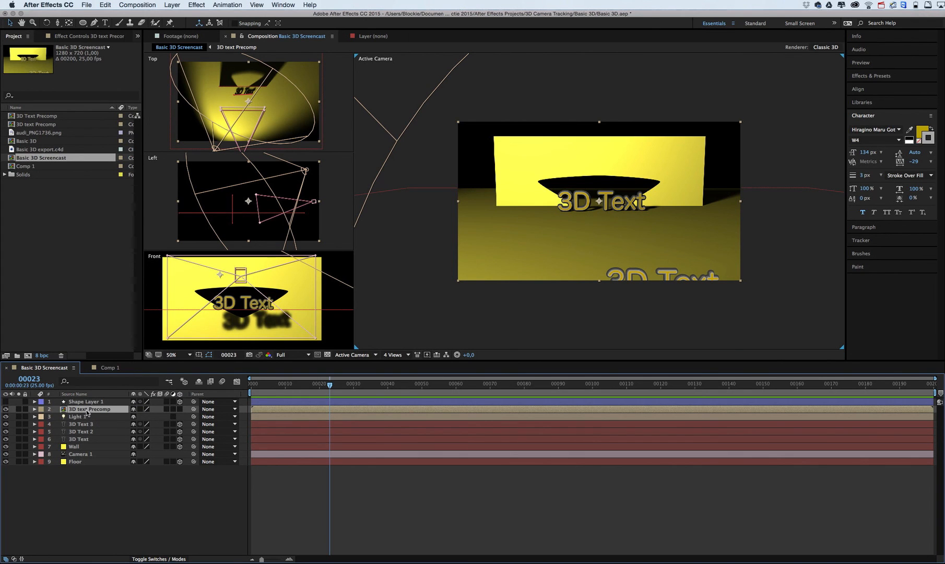
# Copy Camera 1 from the Basic 3D Screencast composition into the 3D text Precomp composition.
pyautogui.click(81, 454)
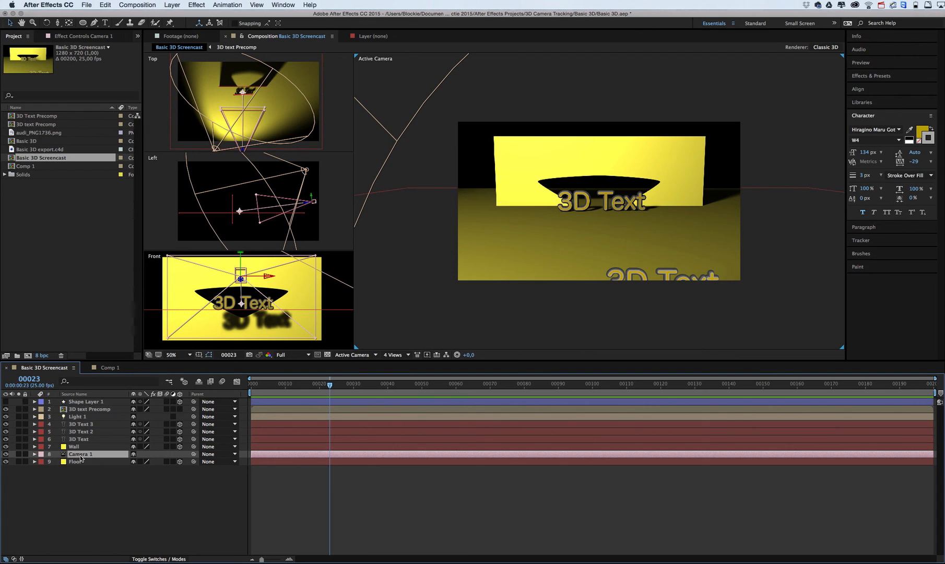
pyautogui.press('super+c')
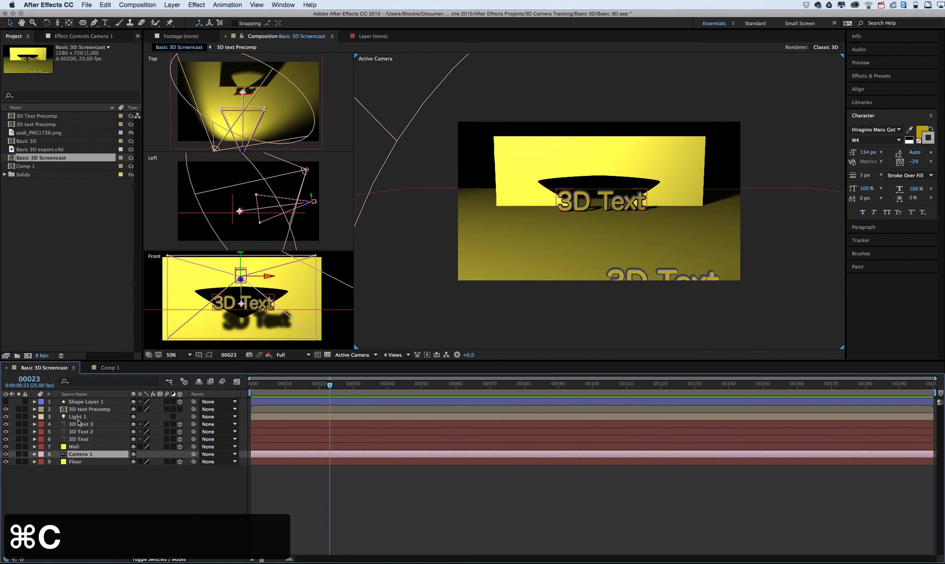
pyautogui.doubleClick(100, 408)
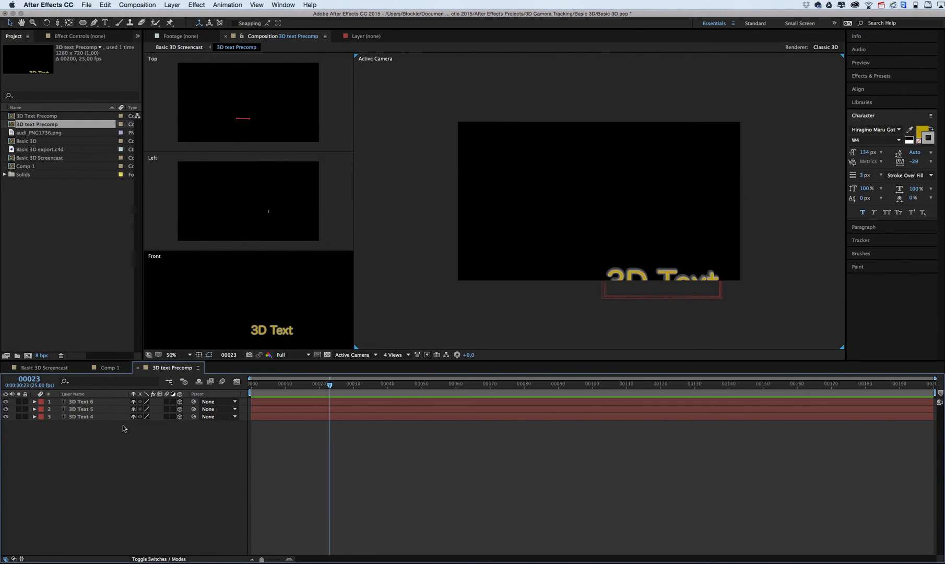
pyautogui.press('super+v')
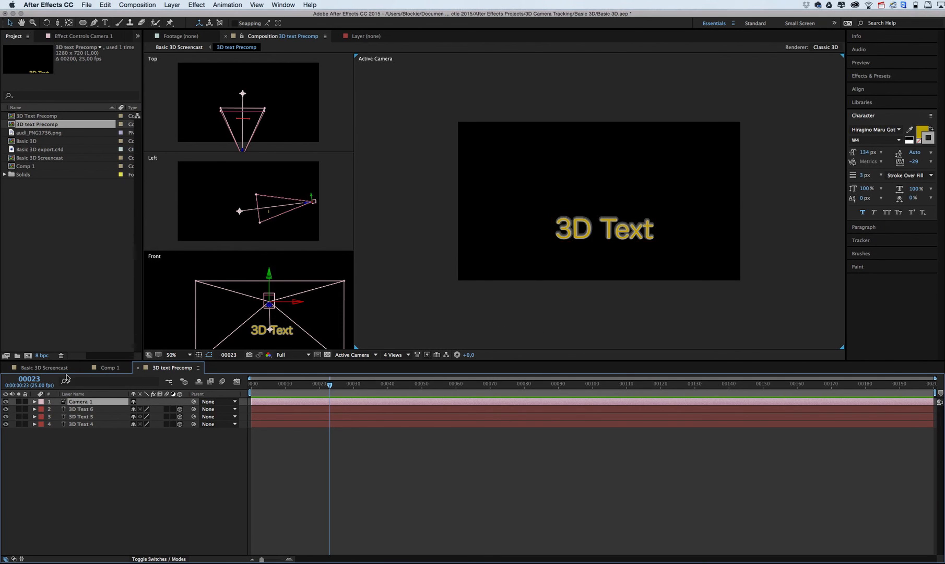
# Return to the Basic 3D Screencast composition and make the 3D text Precomp layer a 3D layer.
pyautogui.click(44, 368)
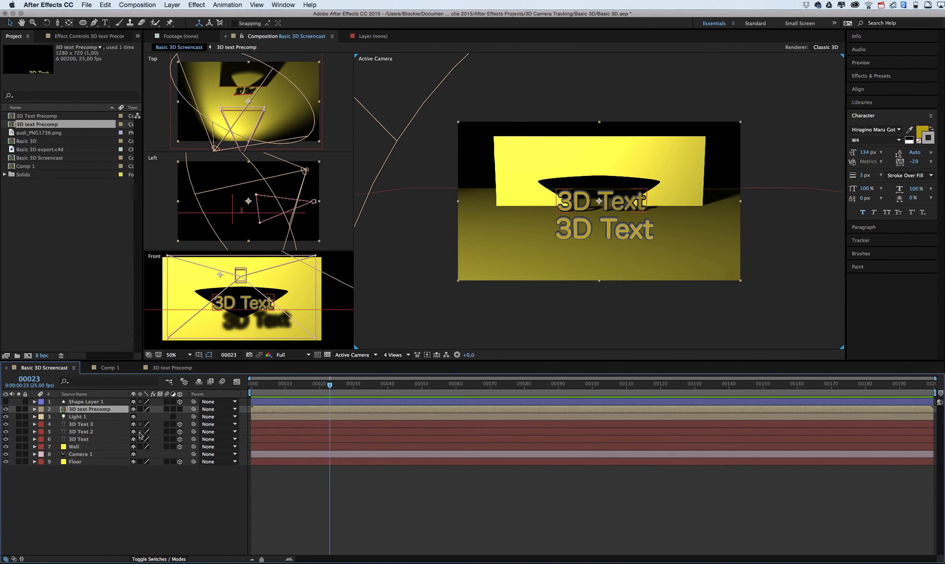
pyautogui.click(179, 410)
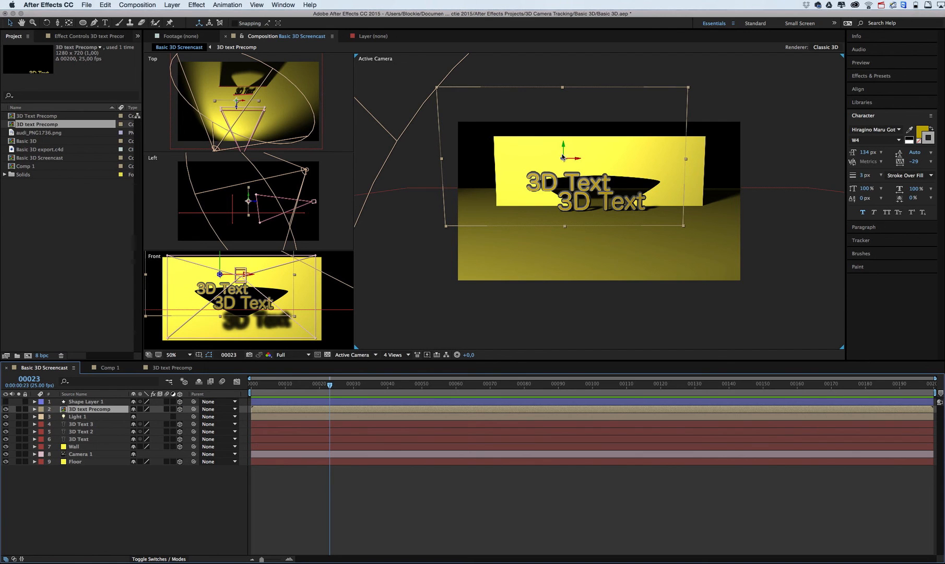
# Move the 3D text Precomp layer closer to the camera, down and sideways so its text sits just in front of and below the original text.
pyautogui.moveTo(563, 159); pyautogui.dragTo(447, 210)
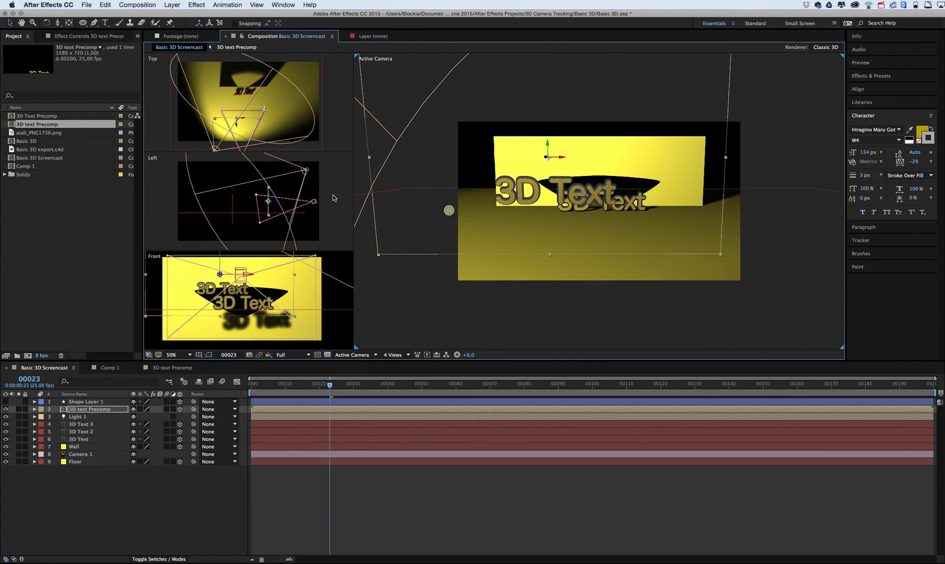
pyautogui.click(268, 208)
pyautogui.moveTo(268, 208); pyautogui.dragTo(268, 201)
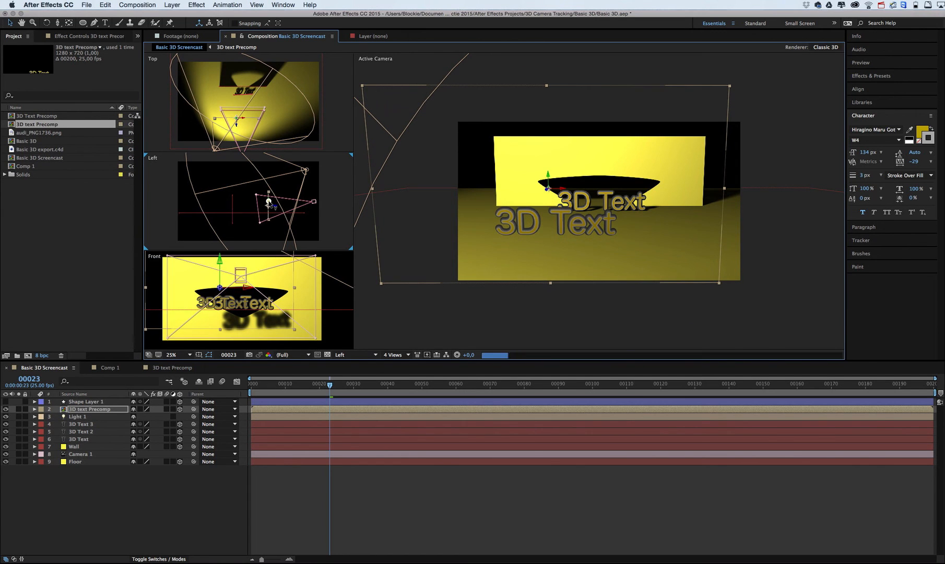
pyautogui.moveTo(562, 193); pyautogui.dragTo(606, 192)
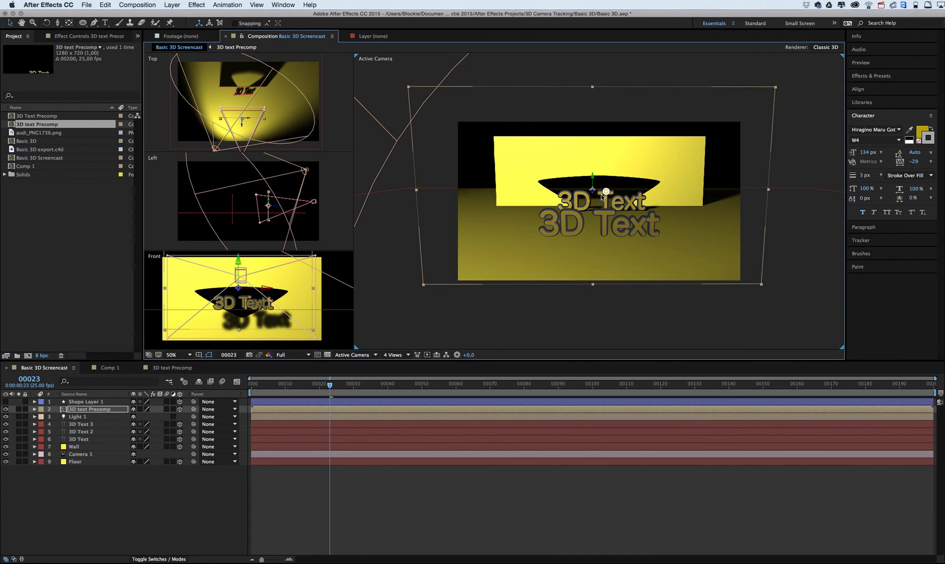
# Turn Casts Shadows on for the 3D text Precomp layer and lower the layer slightly towards the floor.
pyautogui.click(35, 410)
pyautogui.click(34, 410)
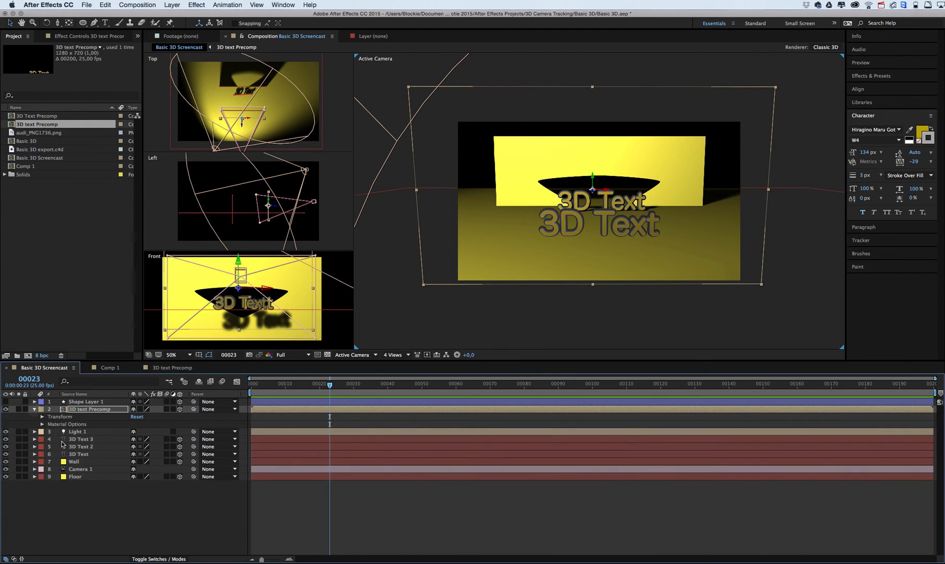
pyautogui.click(42, 424)
pyautogui.click(135, 431)
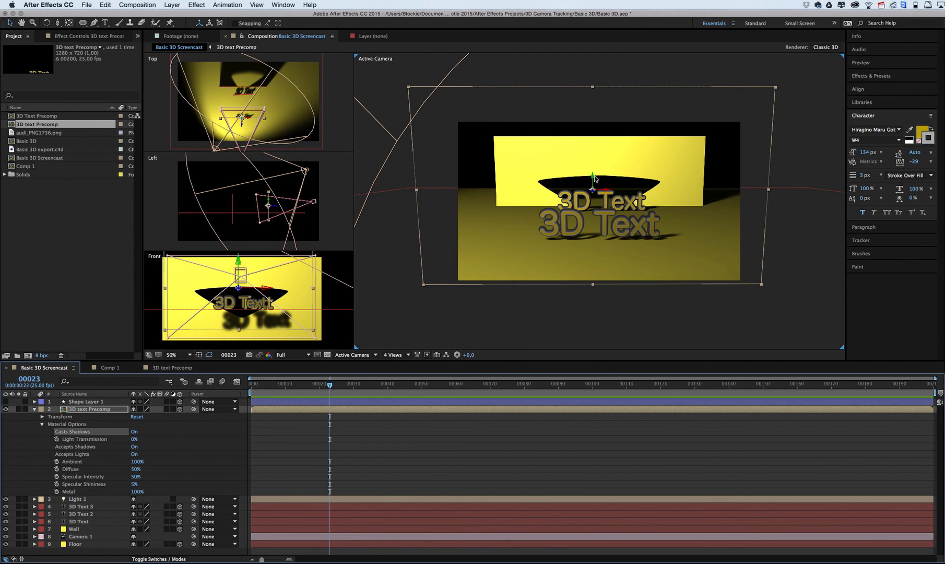
pyautogui.moveTo(593, 176); pyautogui.dragTo(592, 178)
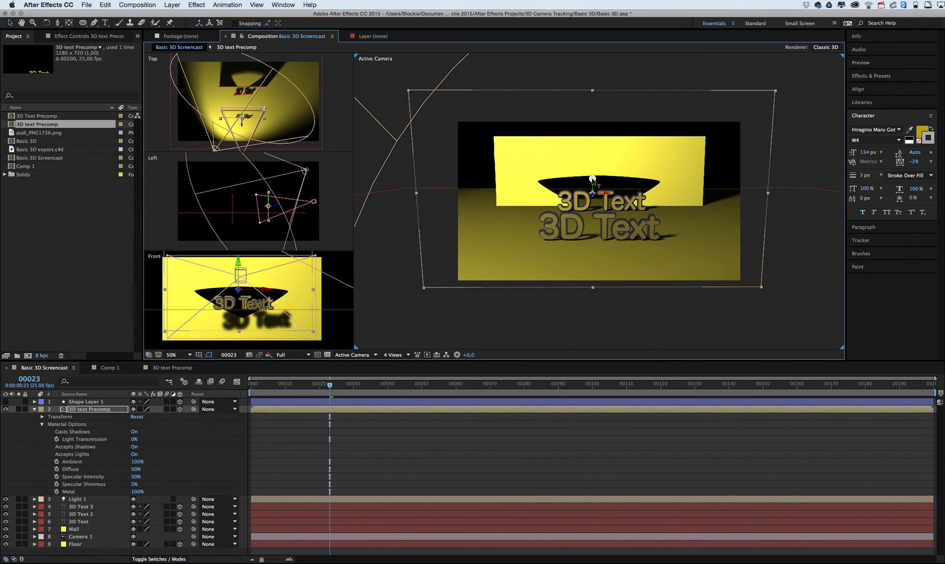
# Try rotating the 3D text Precomp layer in the Active Camera view, then undo the rotation and collapse the layer's properties.
pyautogui.press('w')
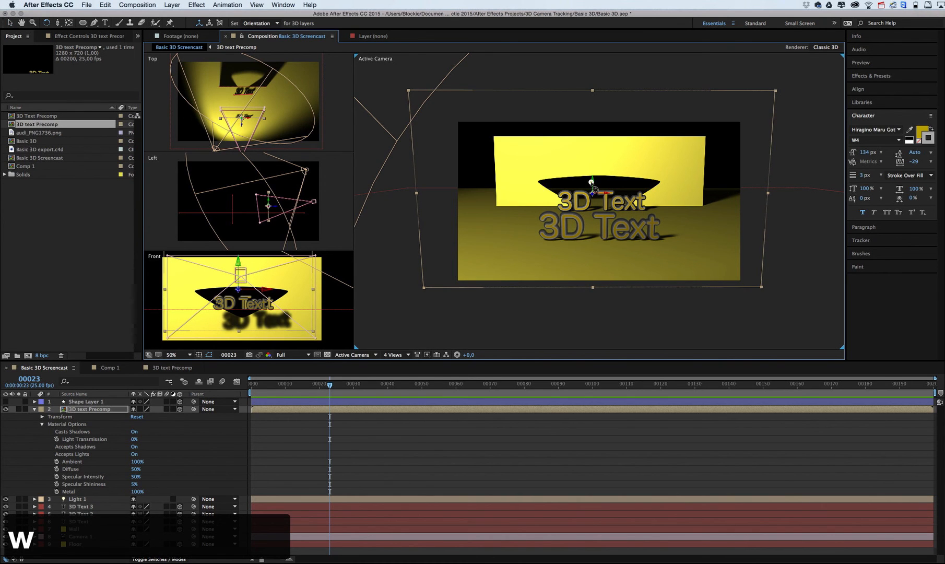
pyautogui.moveTo(594, 189); pyautogui.dragTo(575, 188)
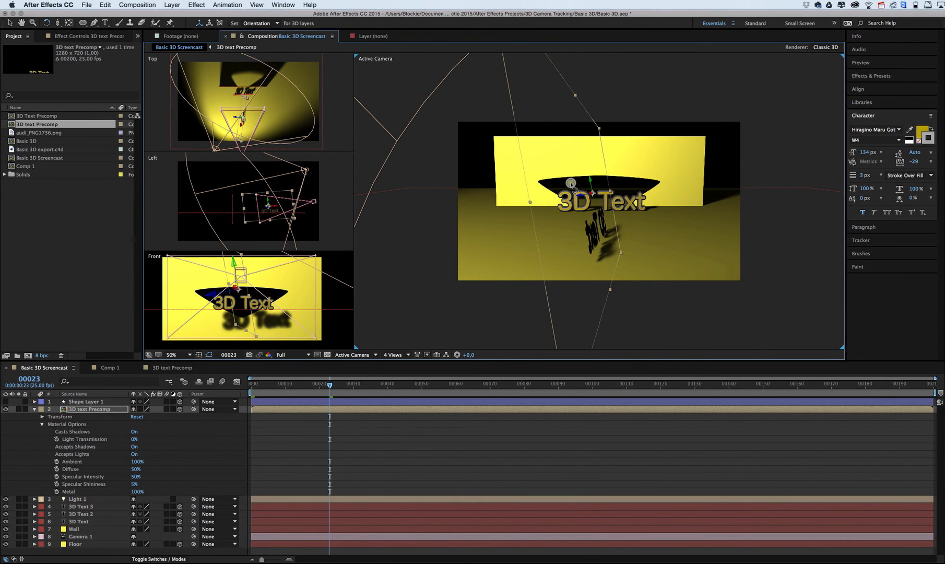
pyautogui.press('super+z')
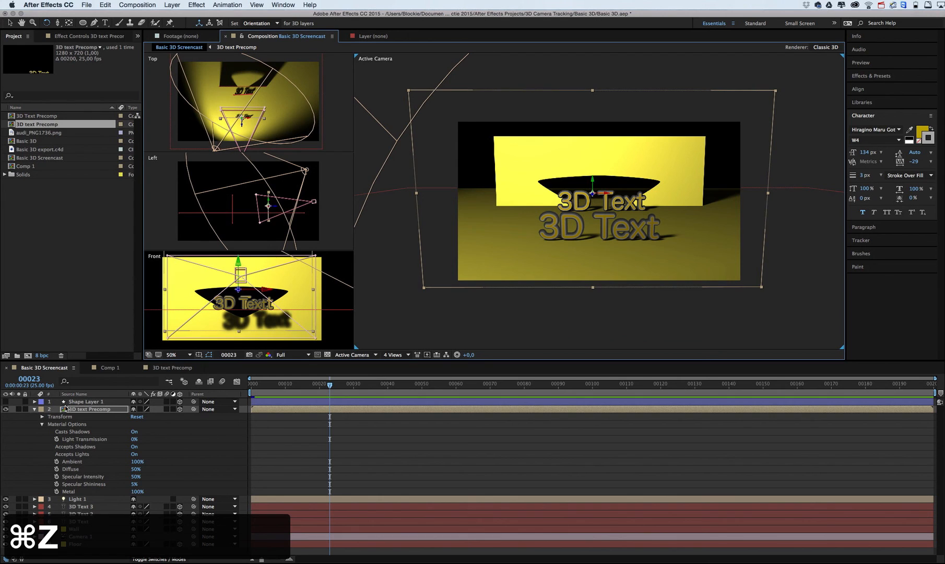
pyautogui.click(33, 410)
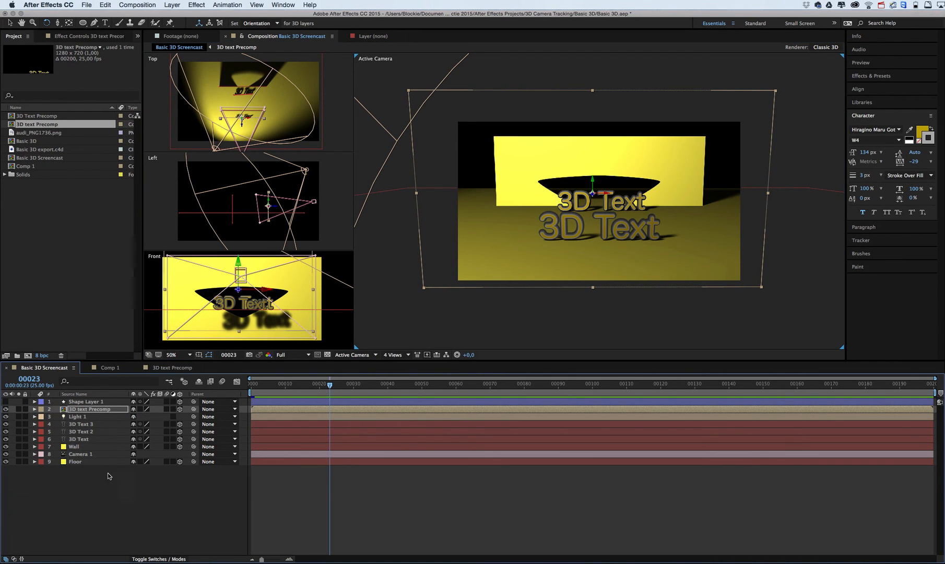
# Open the 3D text Precomp composition and compare its camera and text layers with the Basic 3D Screencast composition.
pyautogui.doubleClick(86, 410)
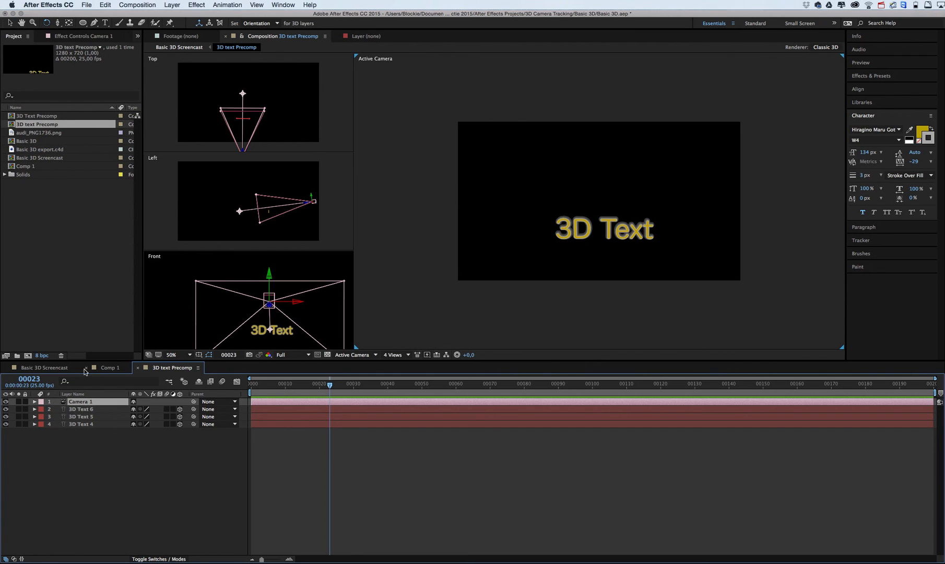
pyautogui.click(60, 368)
pyautogui.click(167, 368)
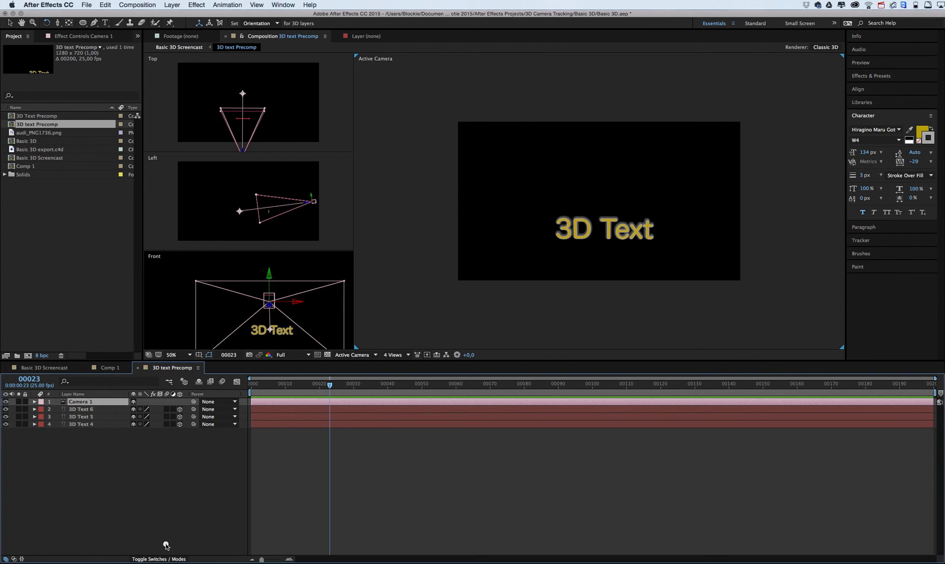
pyautogui.click(883, 5)
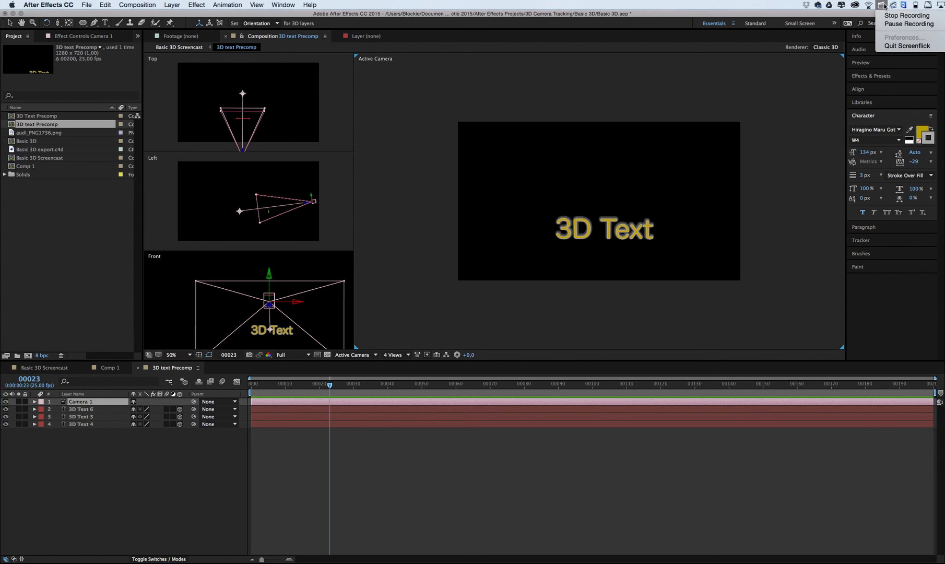